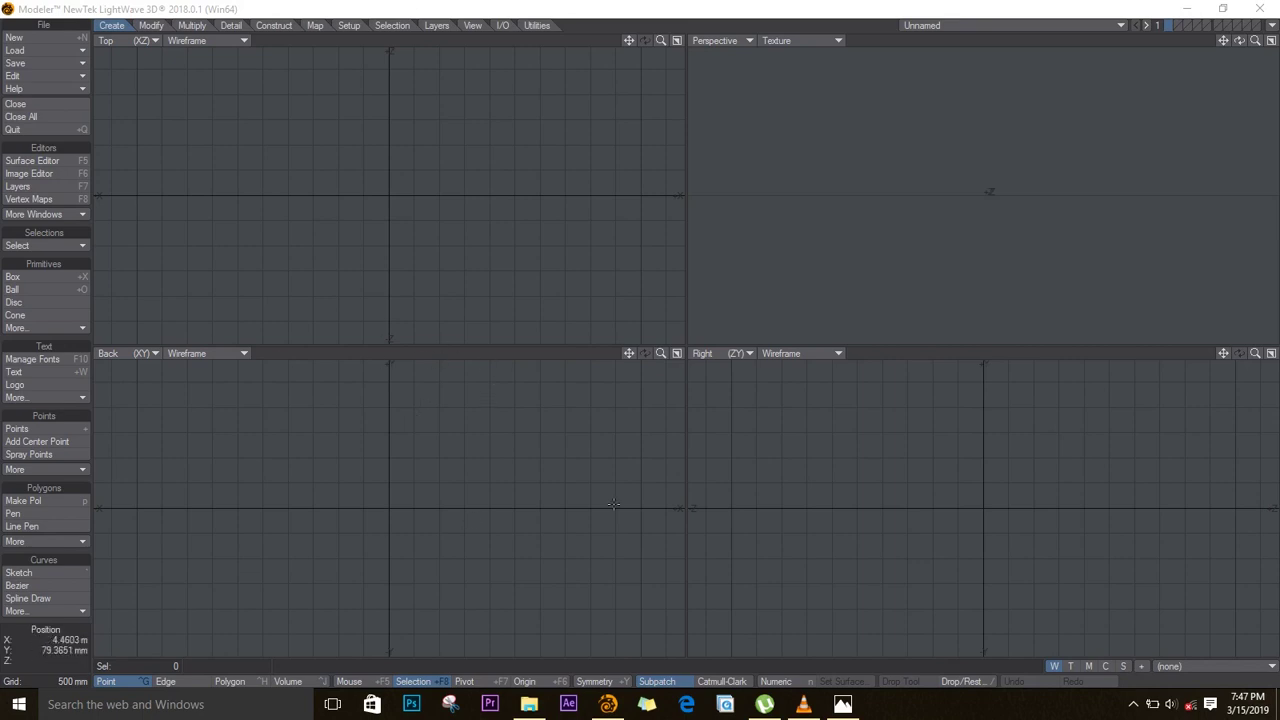
# - Switch to File Explorer, look over the Frant and Side reference images in the Charactor 01 folder, and return to LightWave Modeler
pyautogui.click(530, 705)
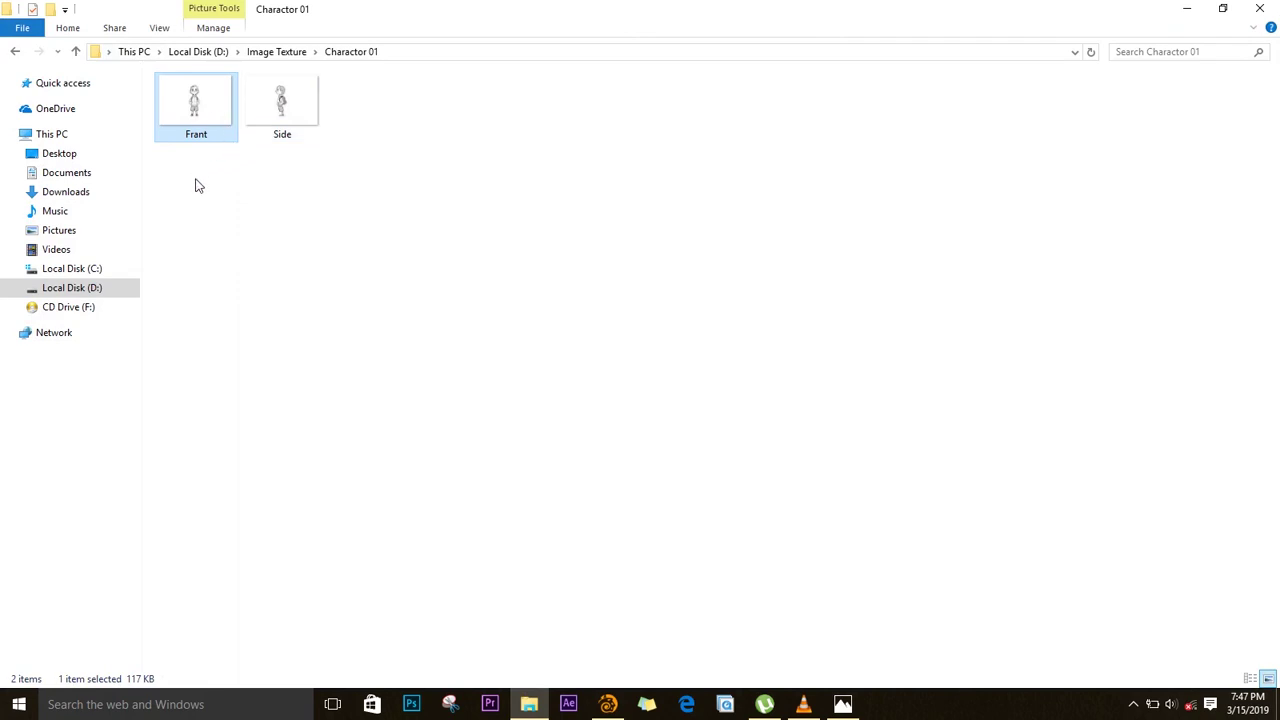
pyautogui.moveTo(196, 185); pyautogui.dragTo(358, 114)
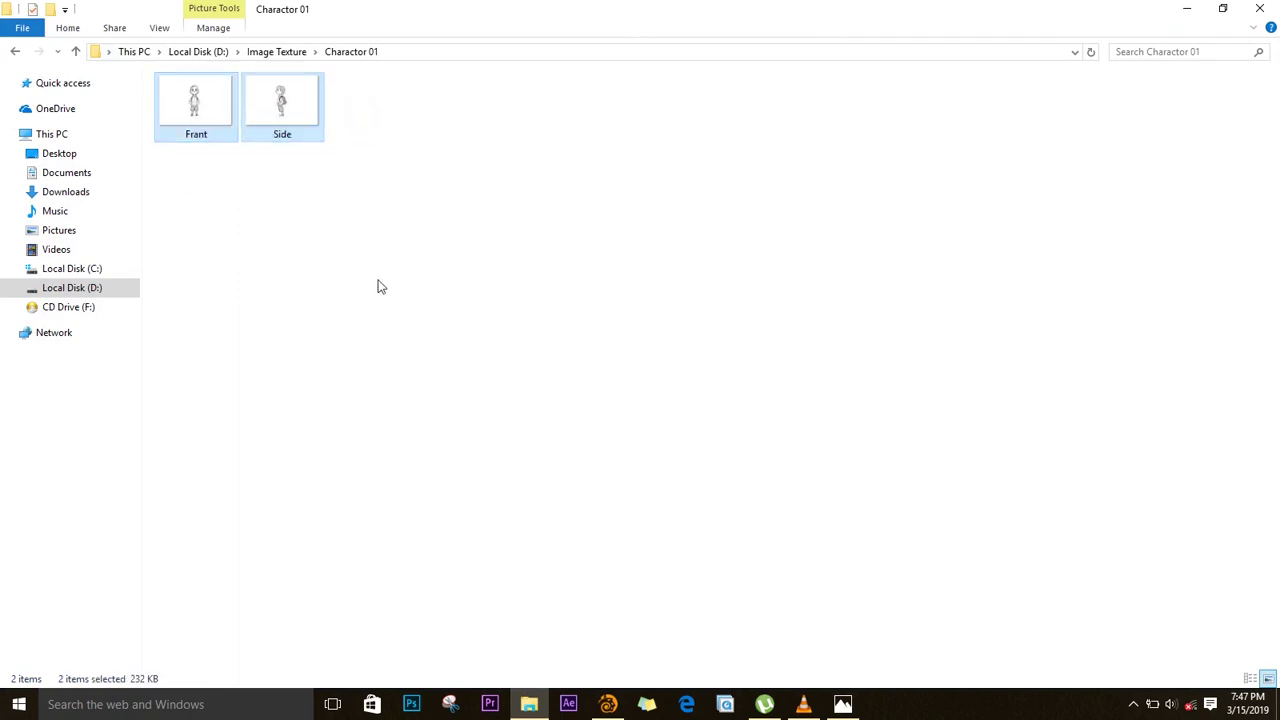
pyautogui.click(234, 157)
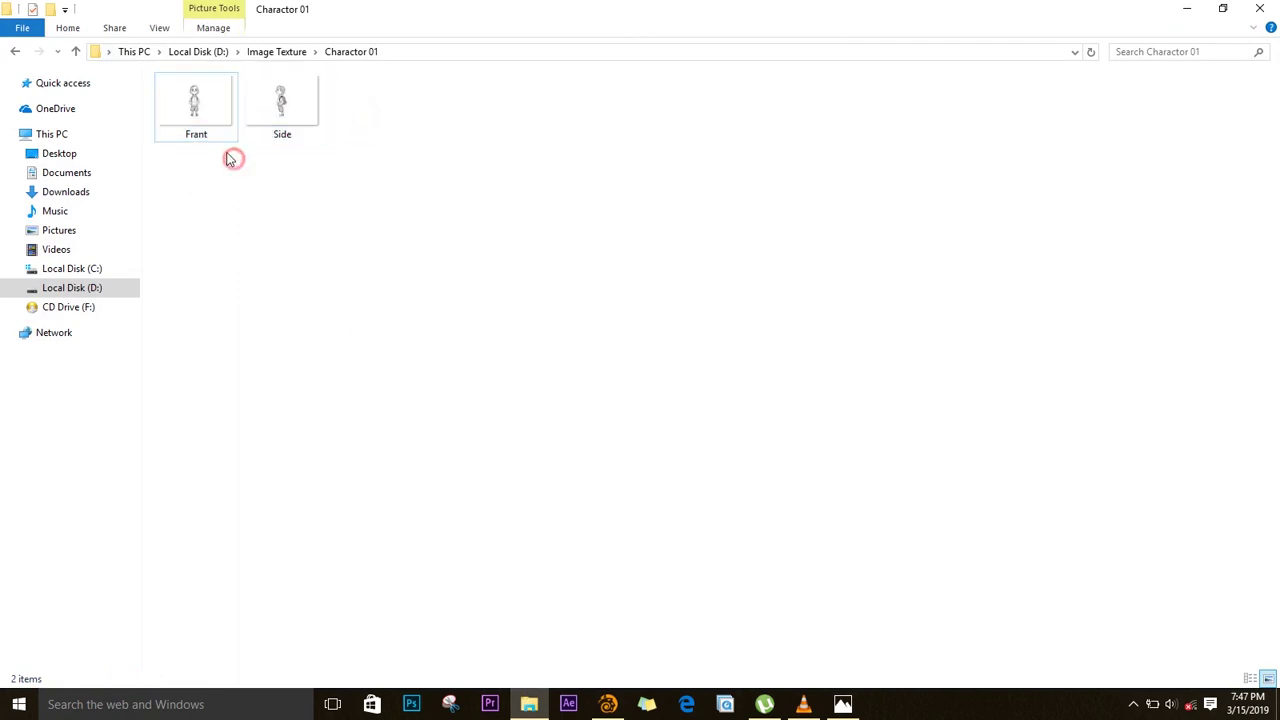
pyautogui.moveTo(211, 191); pyautogui.dragTo(586, 449)
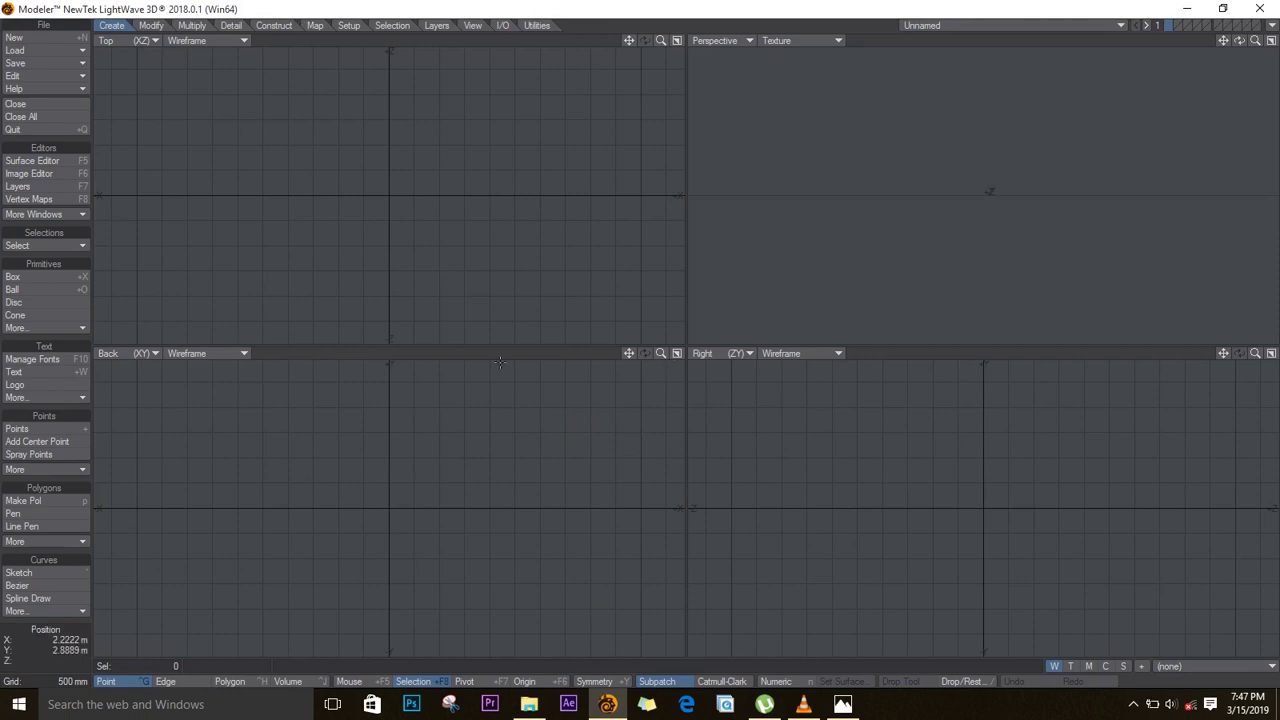
# - Set Frant.jpg as the backdrop image of the Back viewport with a size of 5 m
pyautogui.press('d')
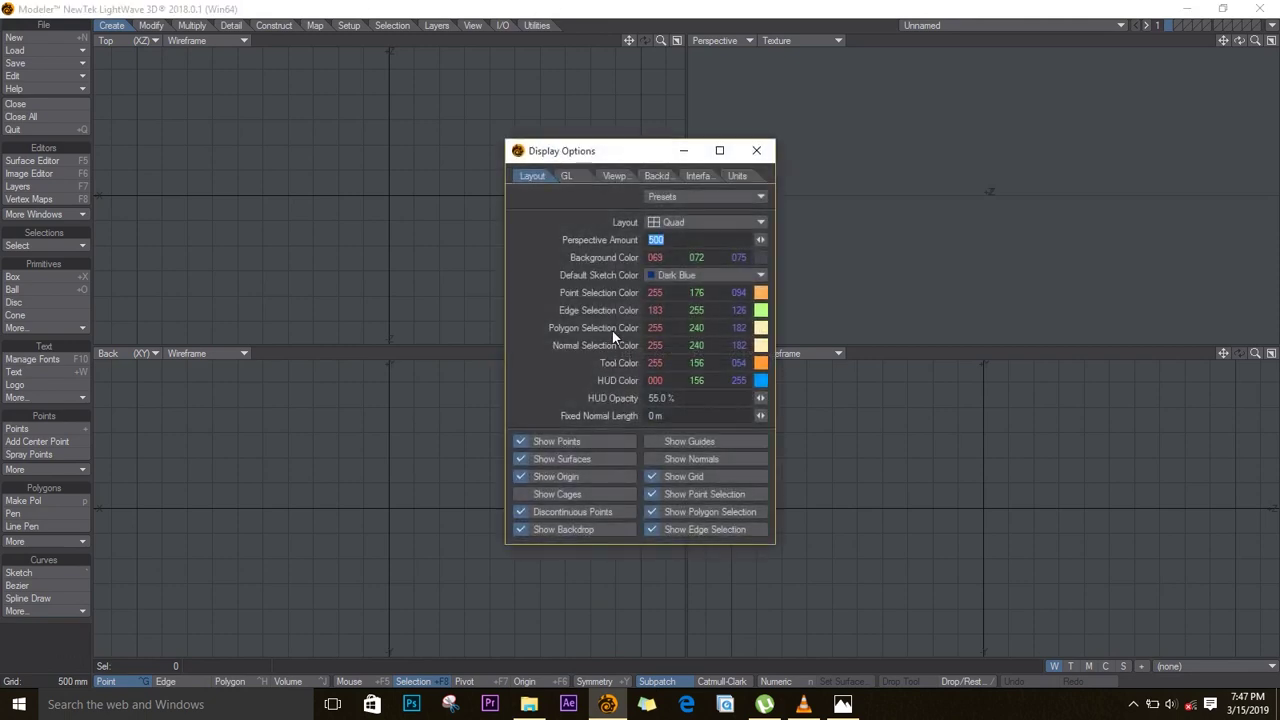
pyautogui.click(657, 176)
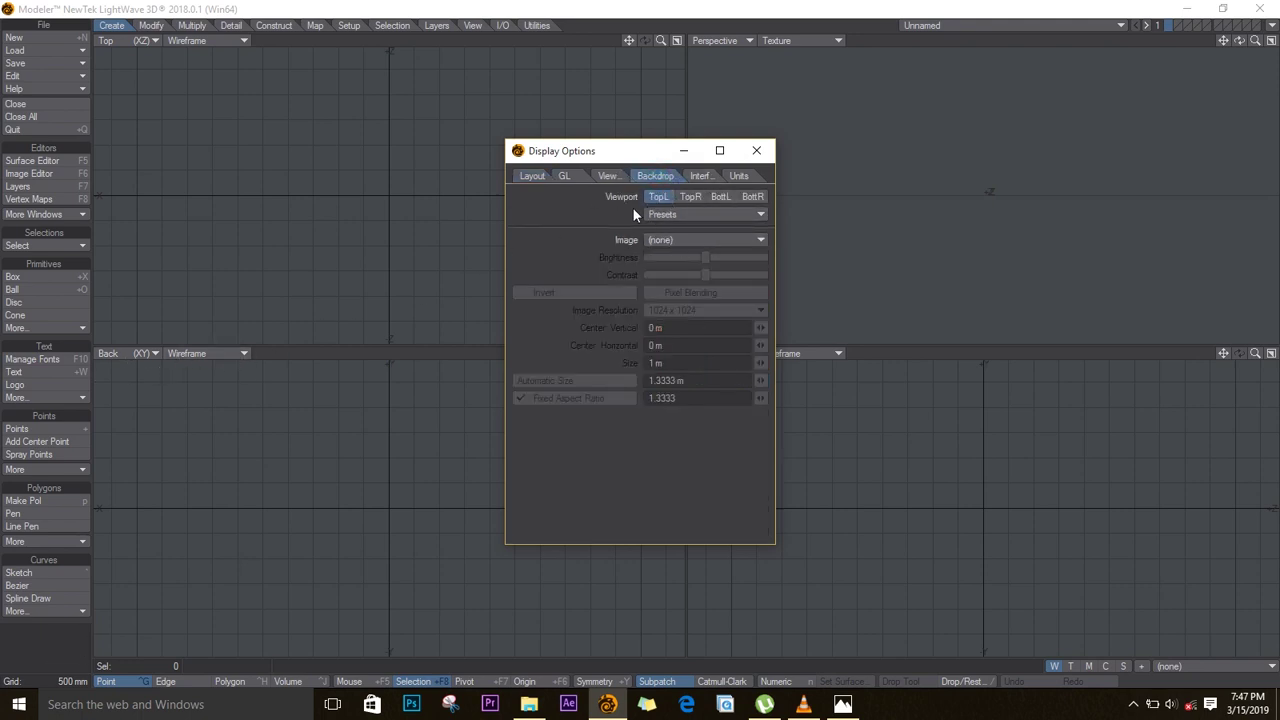
pyautogui.click(720, 196)
pyautogui.click(697, 240)
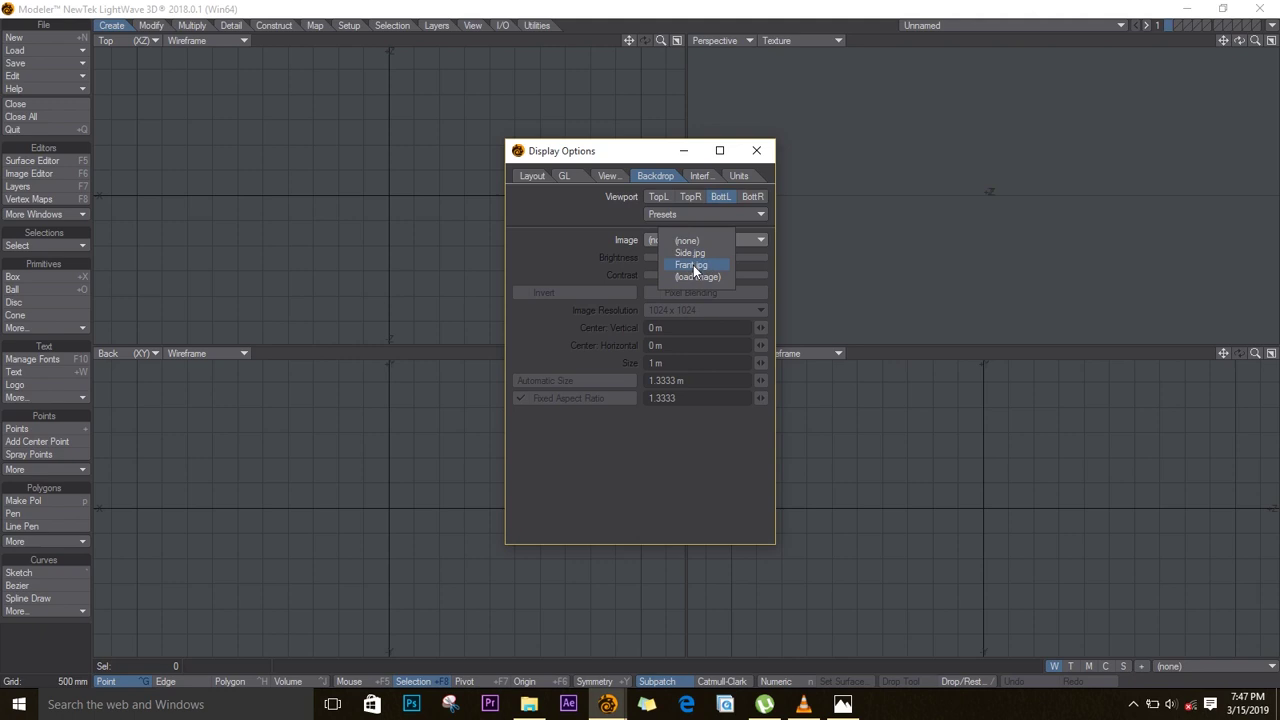
pyautogui.click(694, 265)
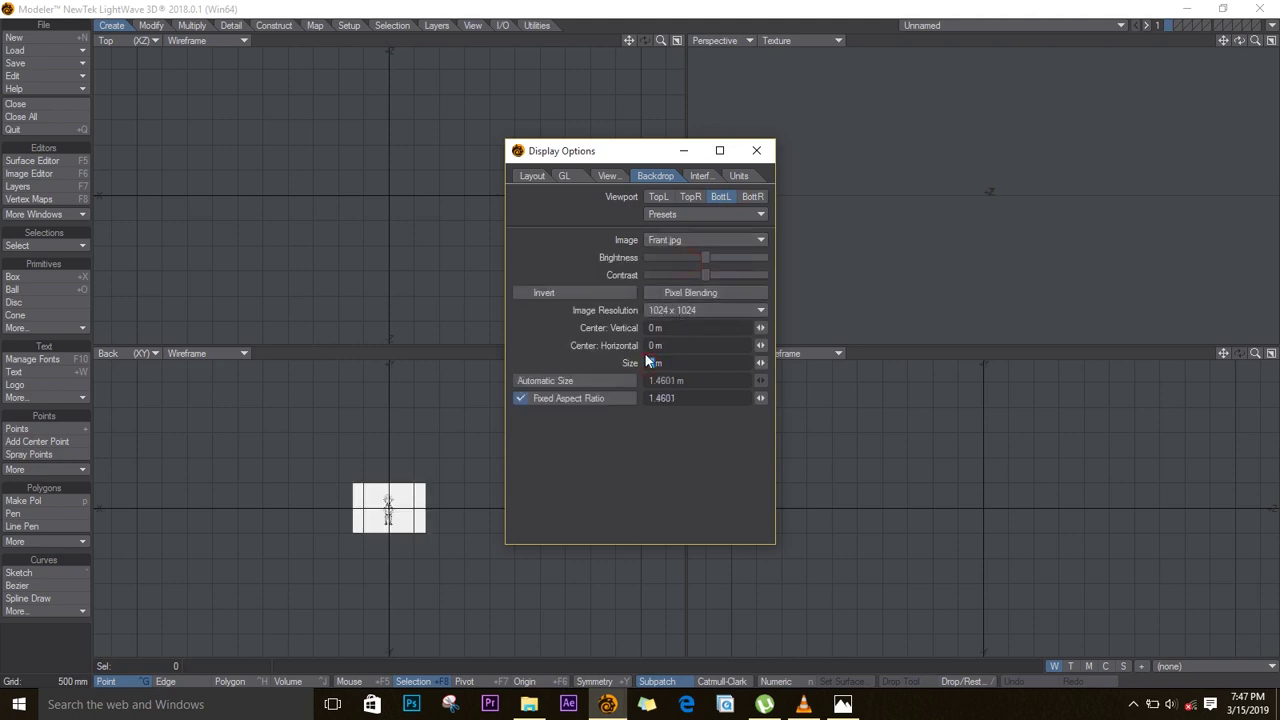
pyautogui.press('Tab')
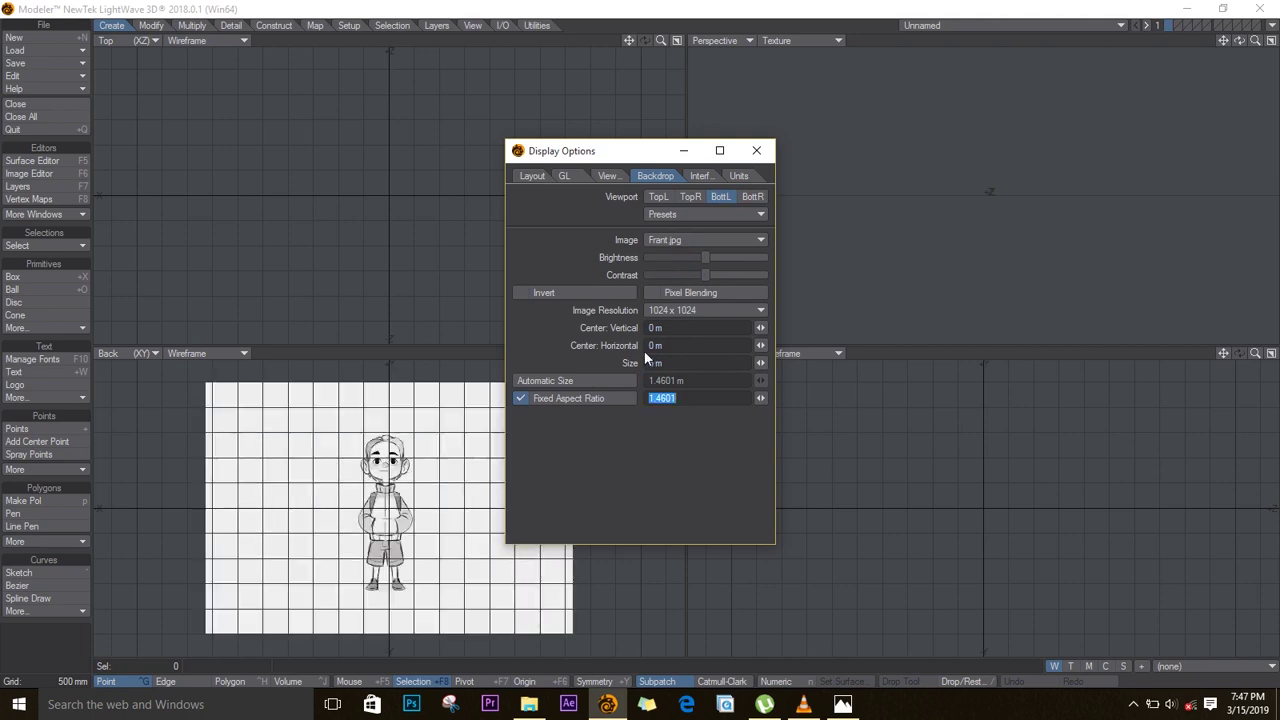
# - Set Side.jpg as the backdrop image of the Right viewport with a size of 5 m
pyautogui.click(753, 197)
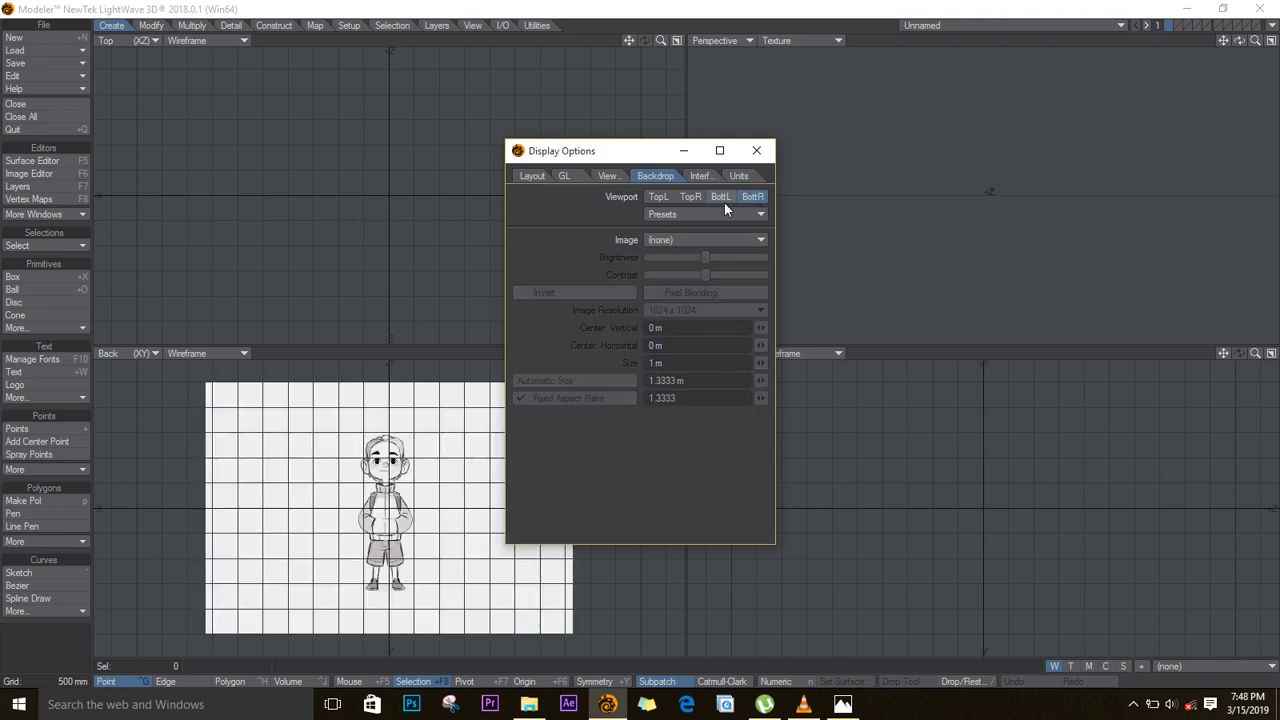
pyautogui.moveTo(655, 150); pyautogui.dragTo(519, 147)
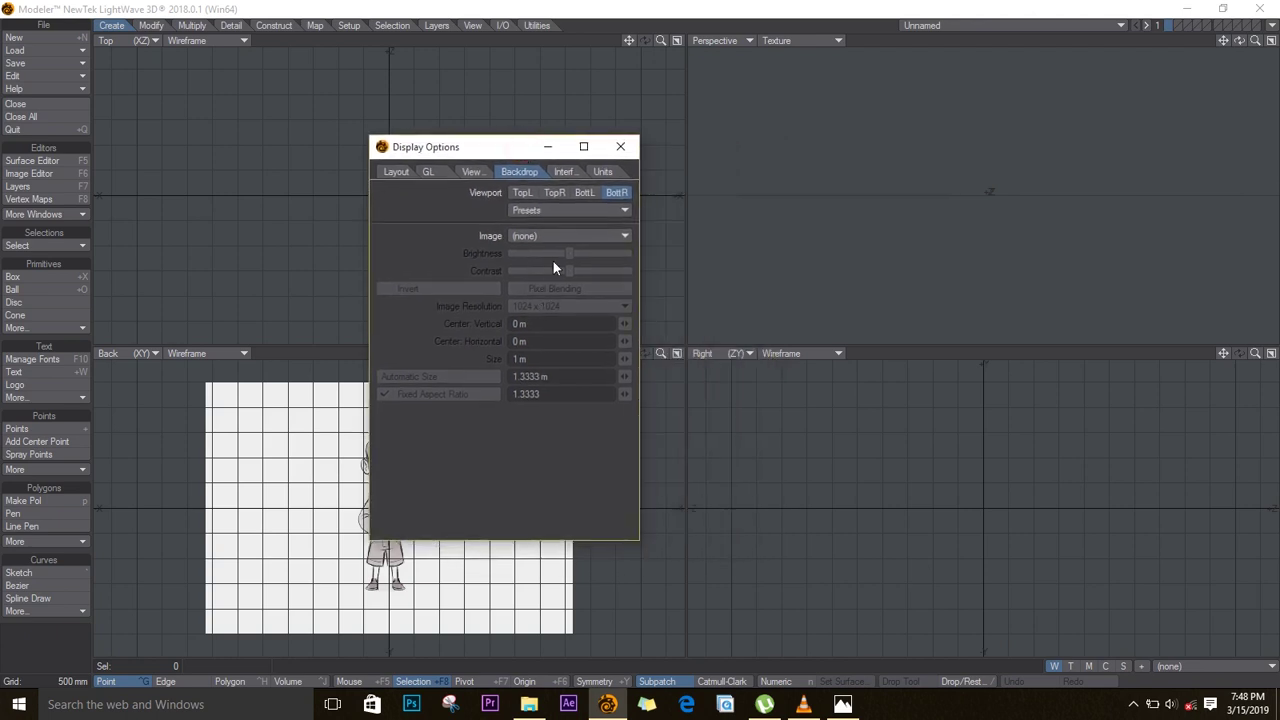
pyautogui.click(557, 237)
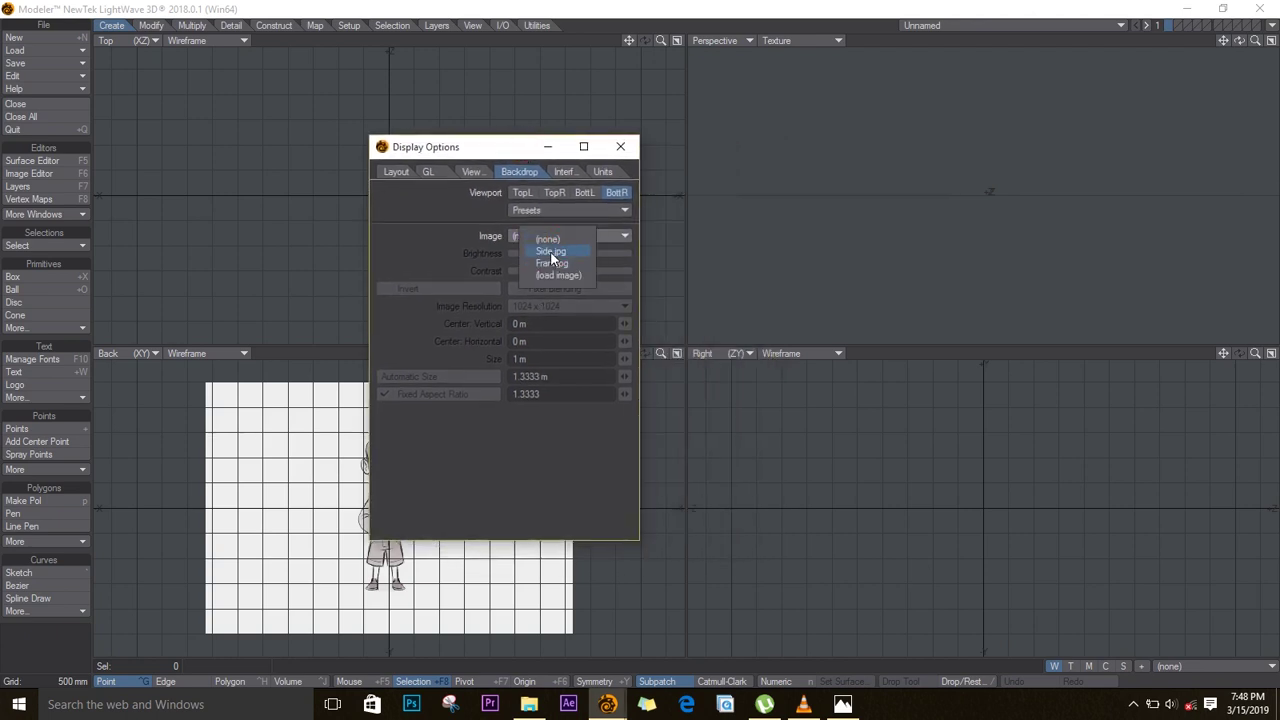
pyautogui.click(551, 251)
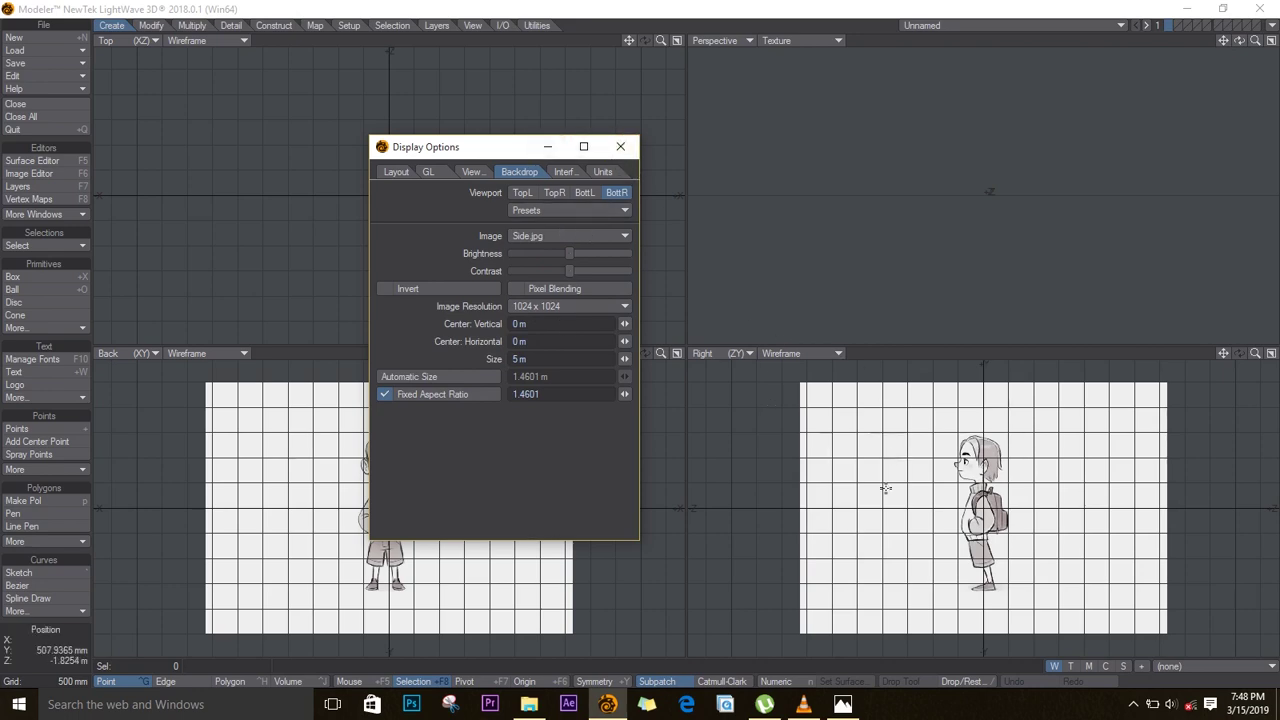
# - Centre the front character on the vertical axis by setting the Frant.jpg backdrop's horizontal center to 73 mm
pyautogui.keyDown('ctrl'); pyautogui.keyDown('alt'); pyautogui.moveTo(354, 543); pyautogui.dragTo(283, 647); pyautogui.keyUp('alt'); pyautogui.keyUp('ctrl')
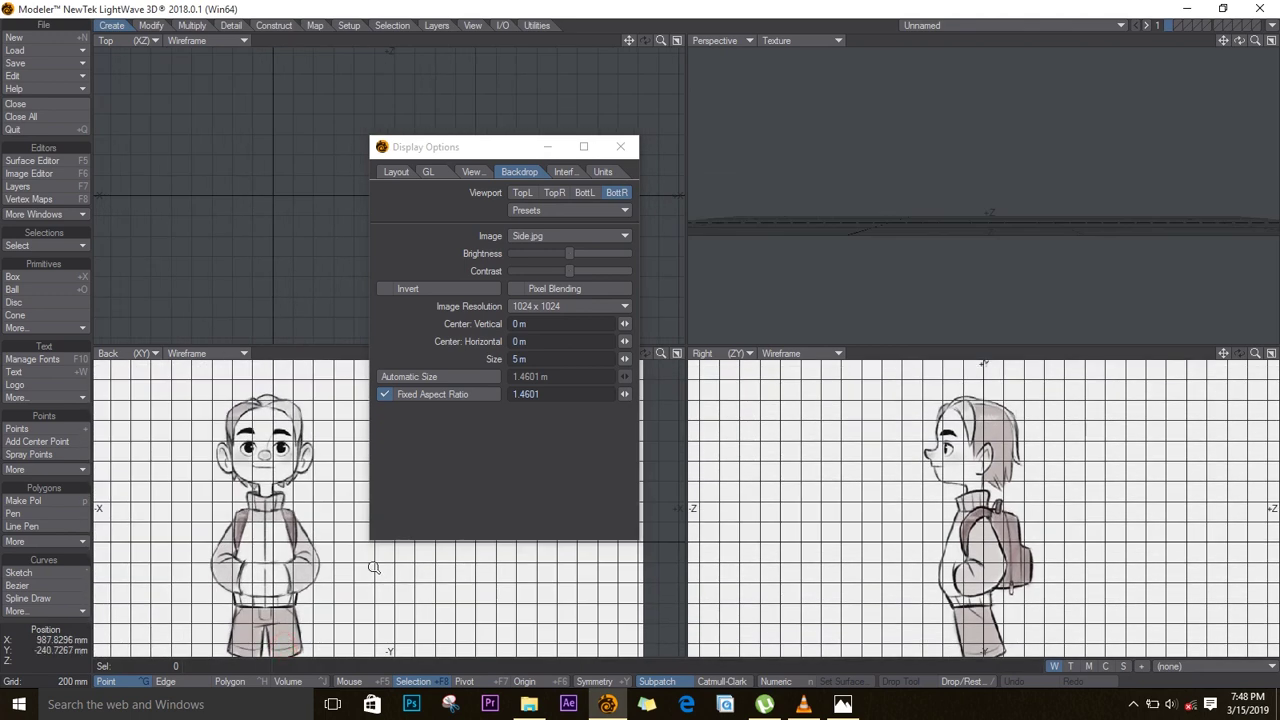
pyautogui.scroll(-5, 286, 586)
pyautogui.scroll(1, 307, 592)
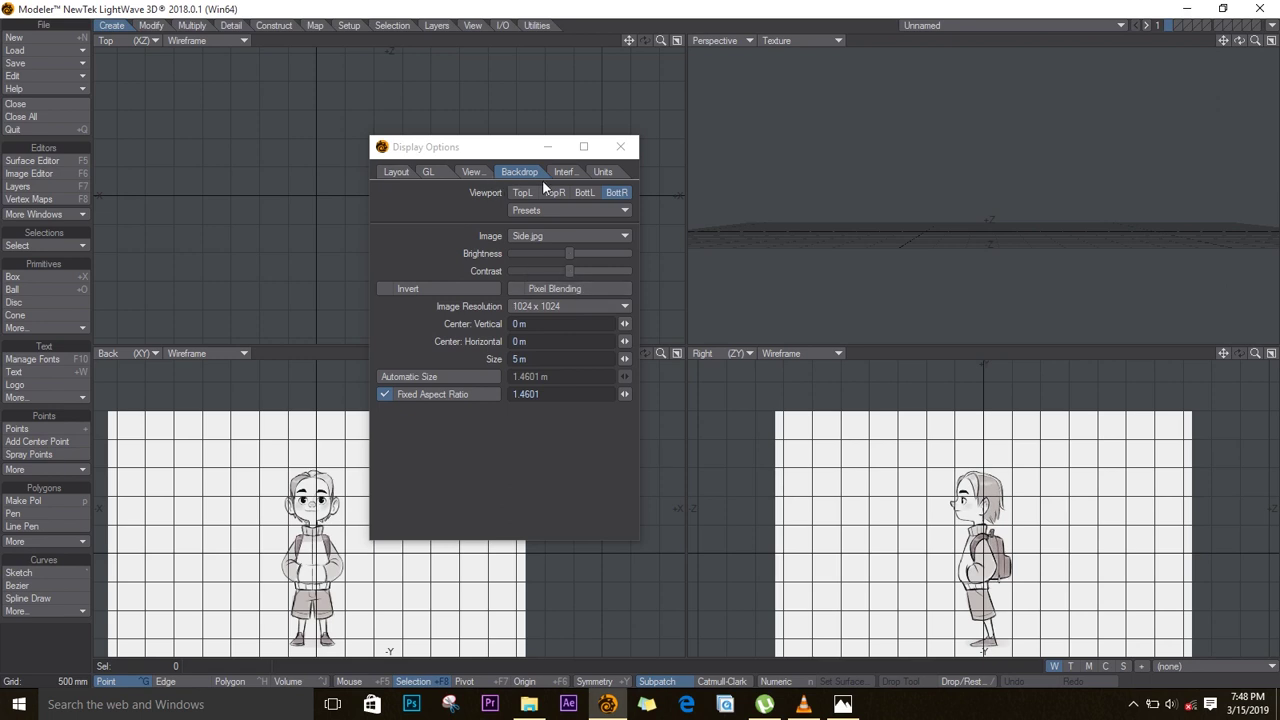
pyautogui.click(582, 195)
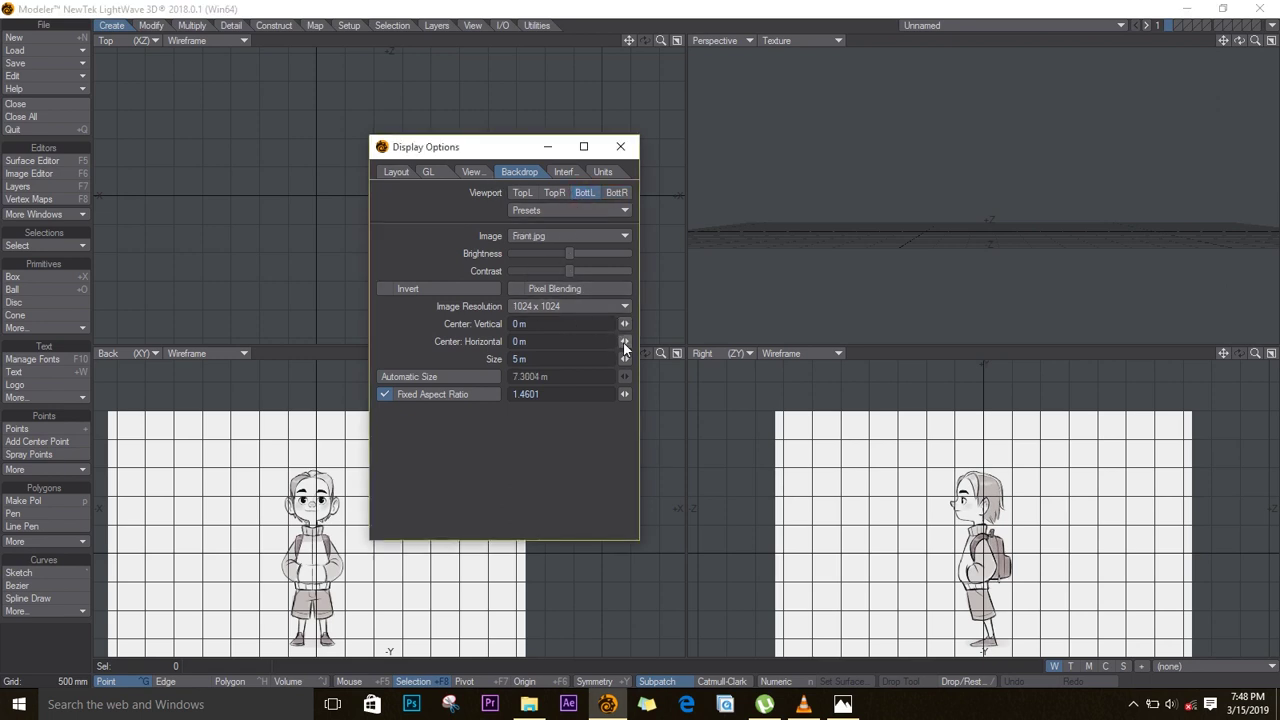
pyautogui.moveTo(625, 342); pyautogui.dragTo(634, 343)
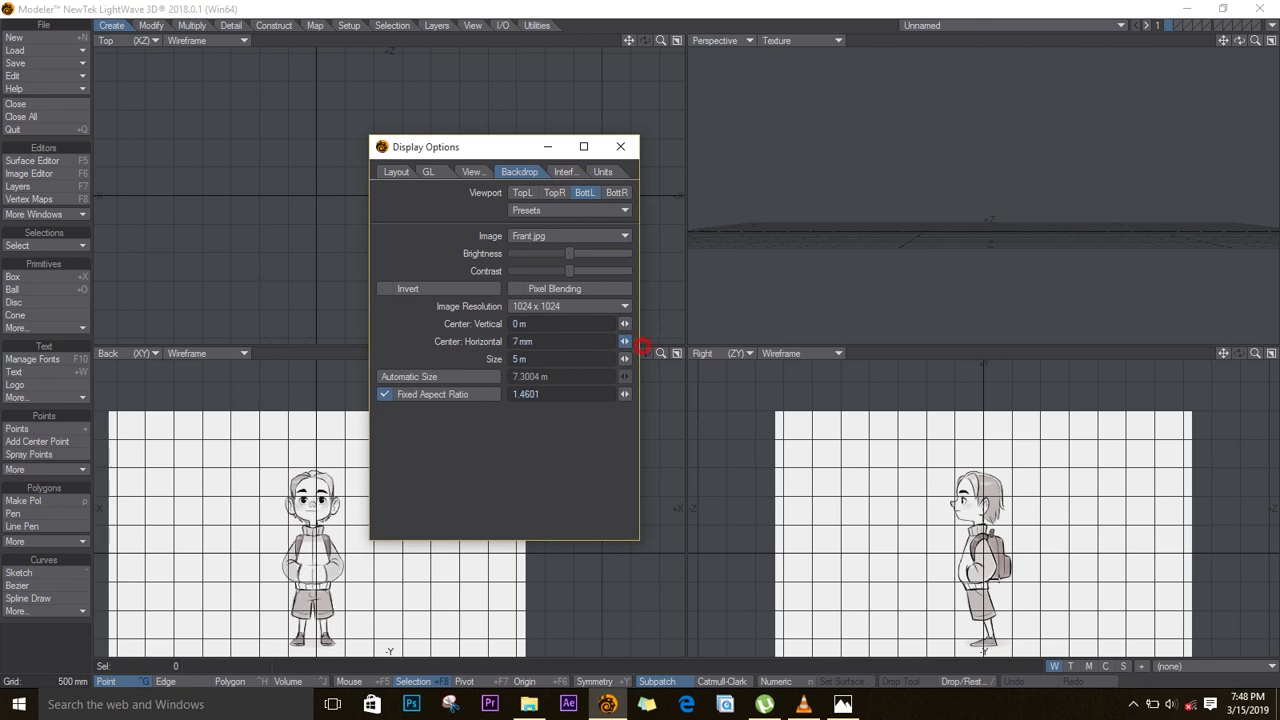
pyautogui.moveTo(733, 293); pyautogui.dragTo(624, 341)
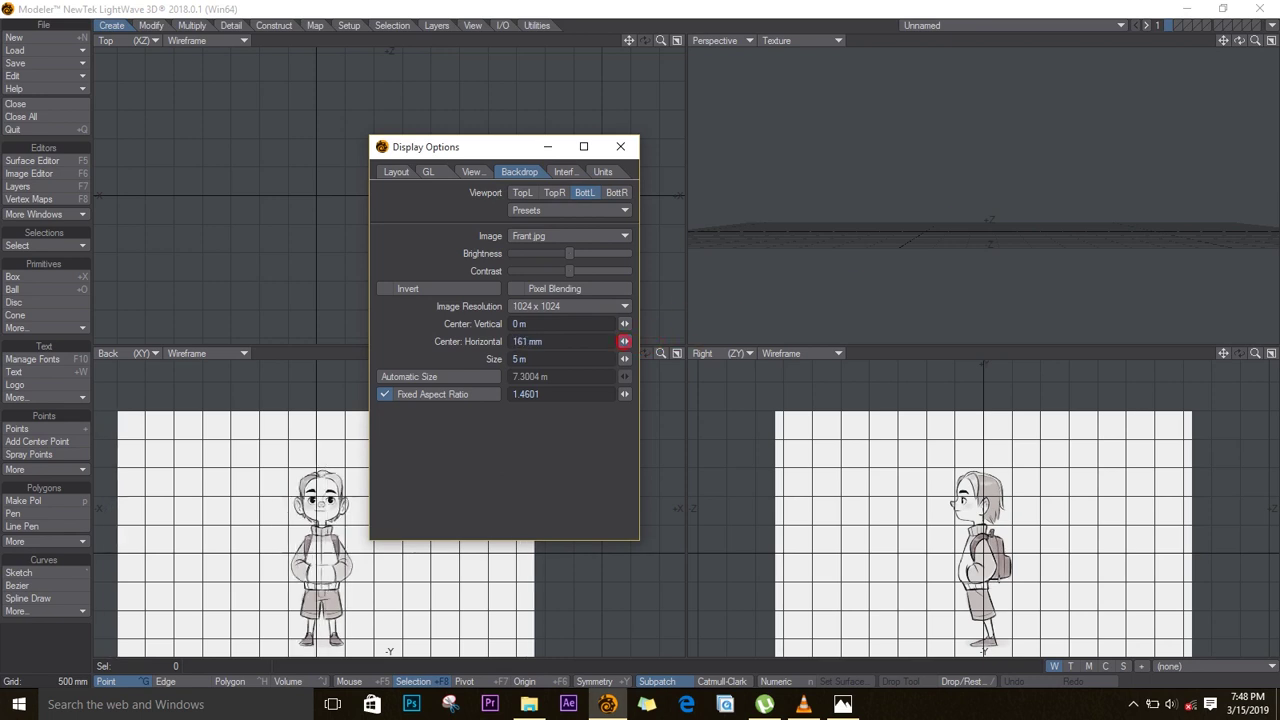
pyautogui.moveTo(480, 383); pyautogui.dragTo(458, 394)
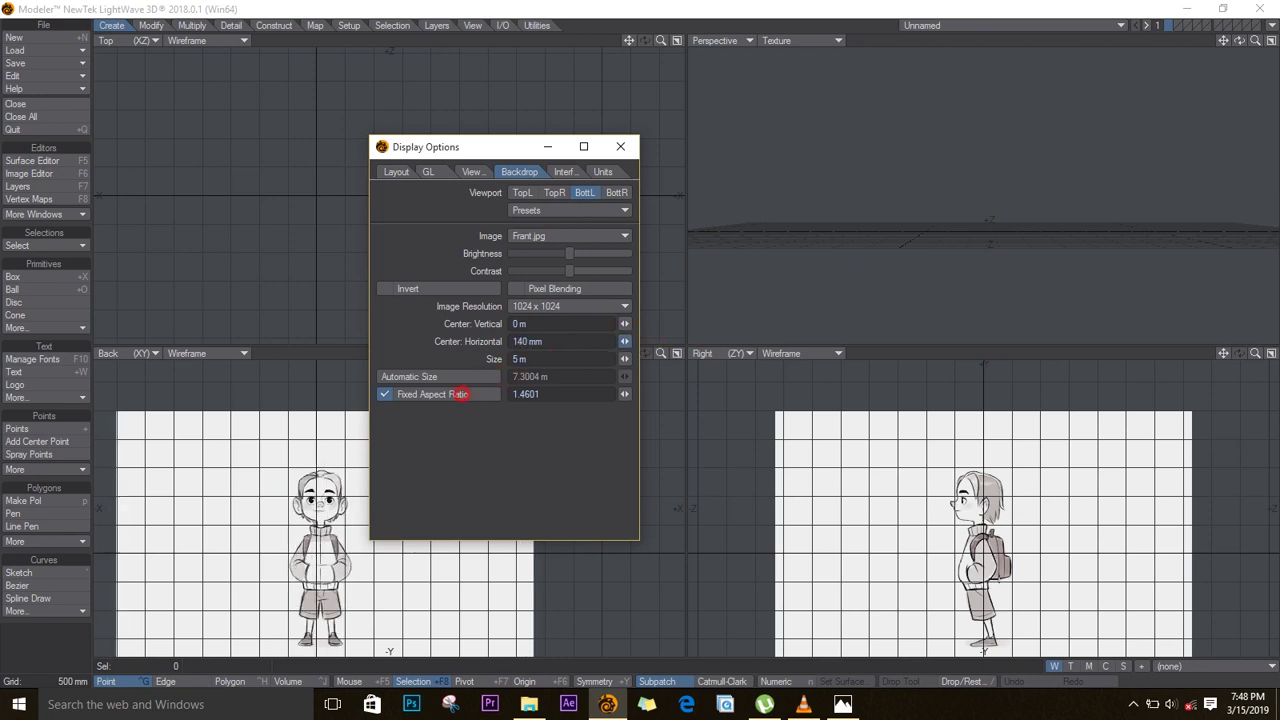
pyautogui.moveTo(378, 435); pyautogui.dragTo(524, 377)
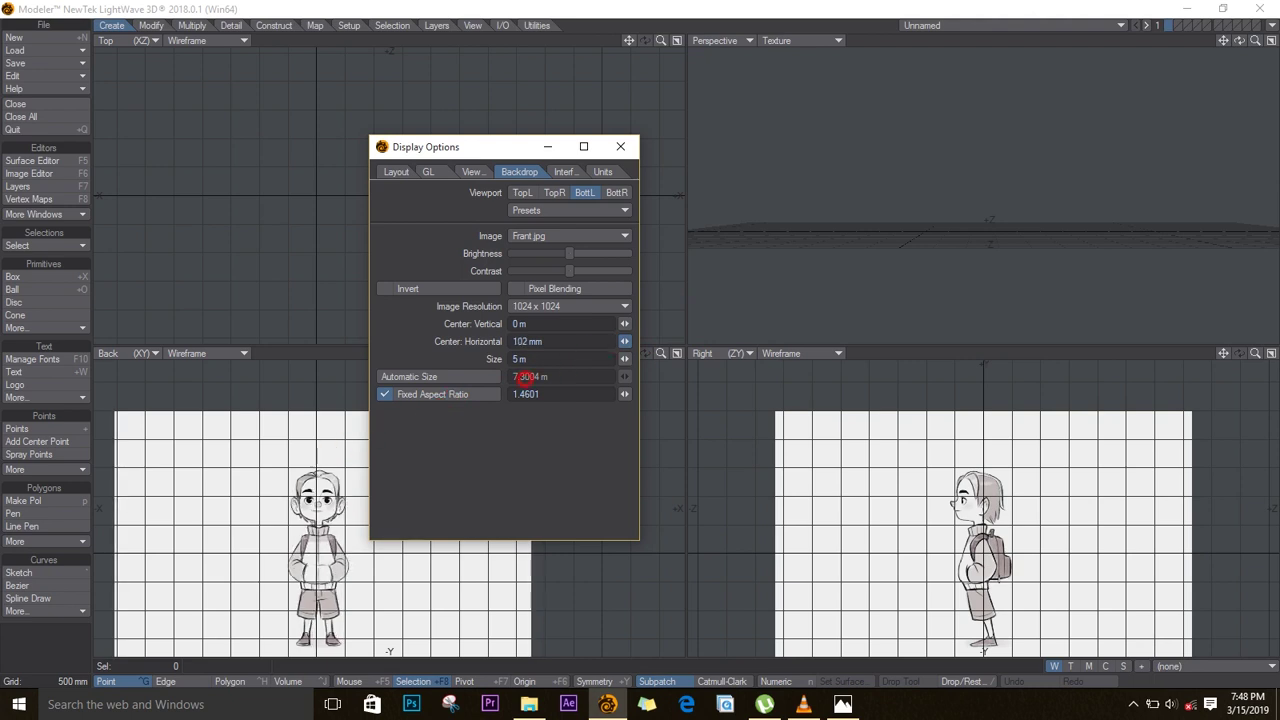
pyautogui.moveTo(451, 412); pyautogui.dragTo(378, 451)
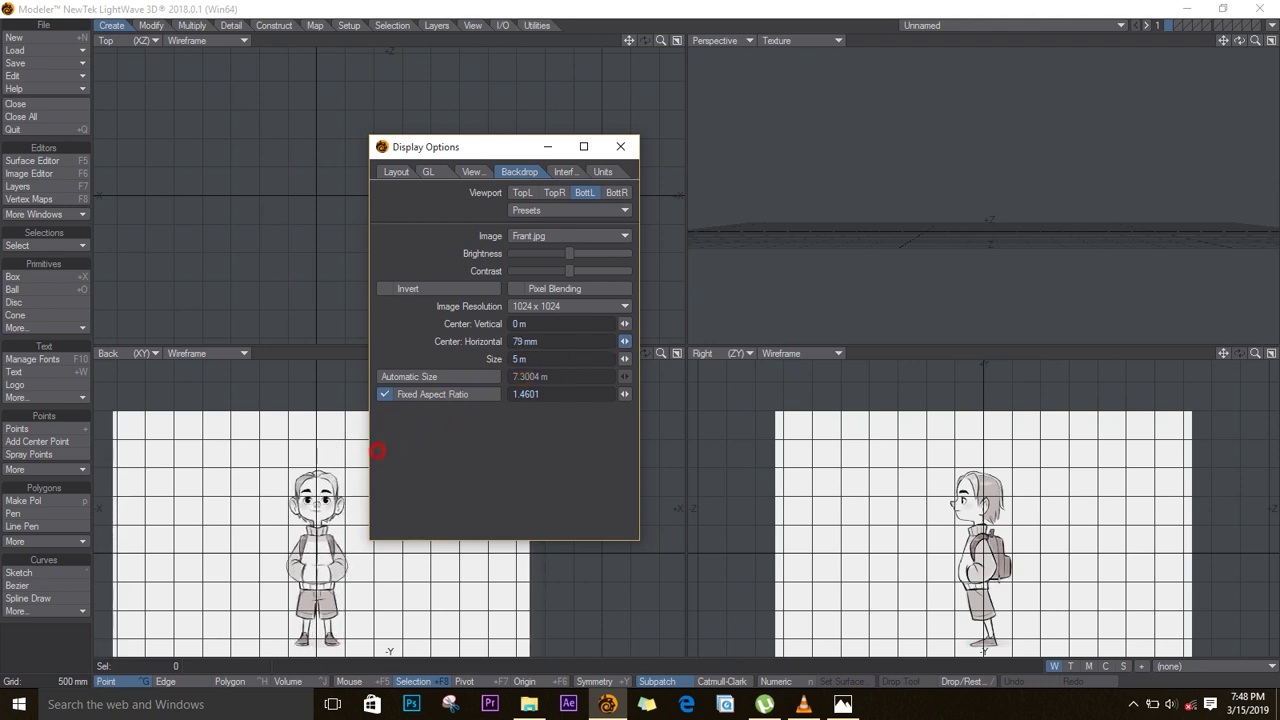
pyautogui.moveTo(609, 347); pyautogui.dragTo(603, 349)
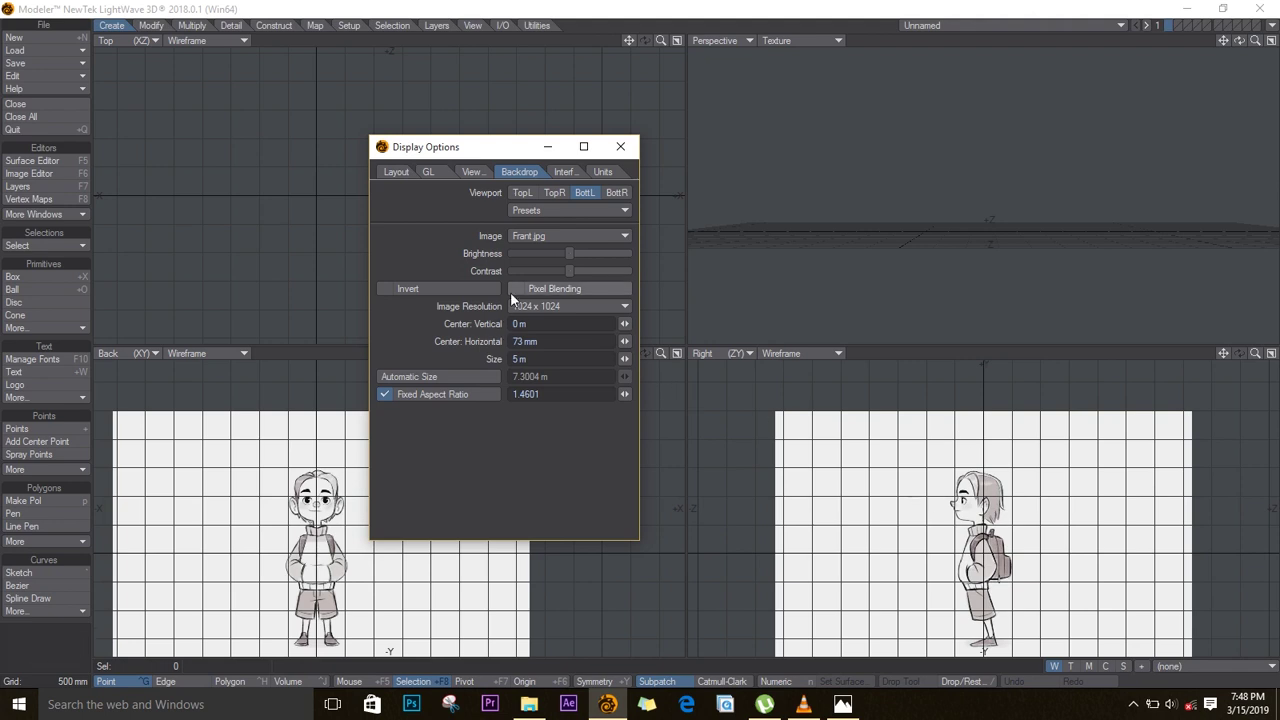
# - Set the Side.jpg backdrop's horizontal center to 75 mm, compare it with the front backdrop's value, and close the display options
pyautogui.click(616, 192)
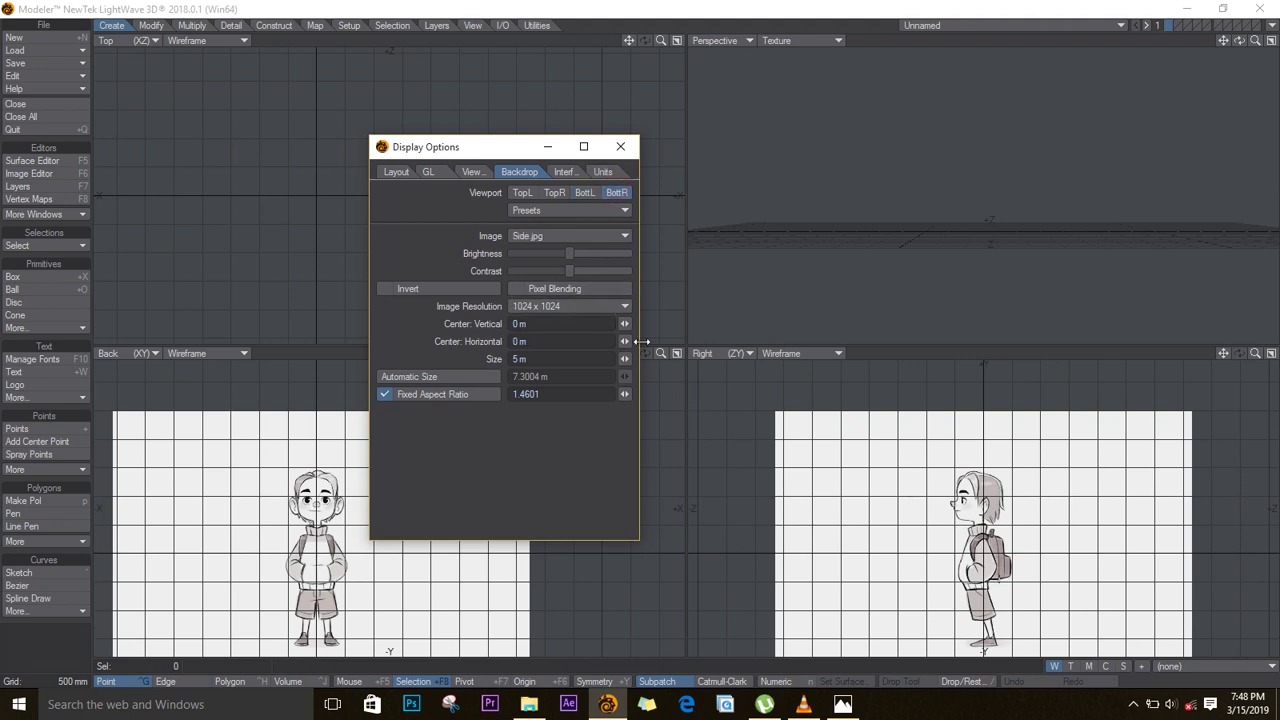
pyautogui.moveTo(625, 341); pyautogui.dragTo(625, 341)
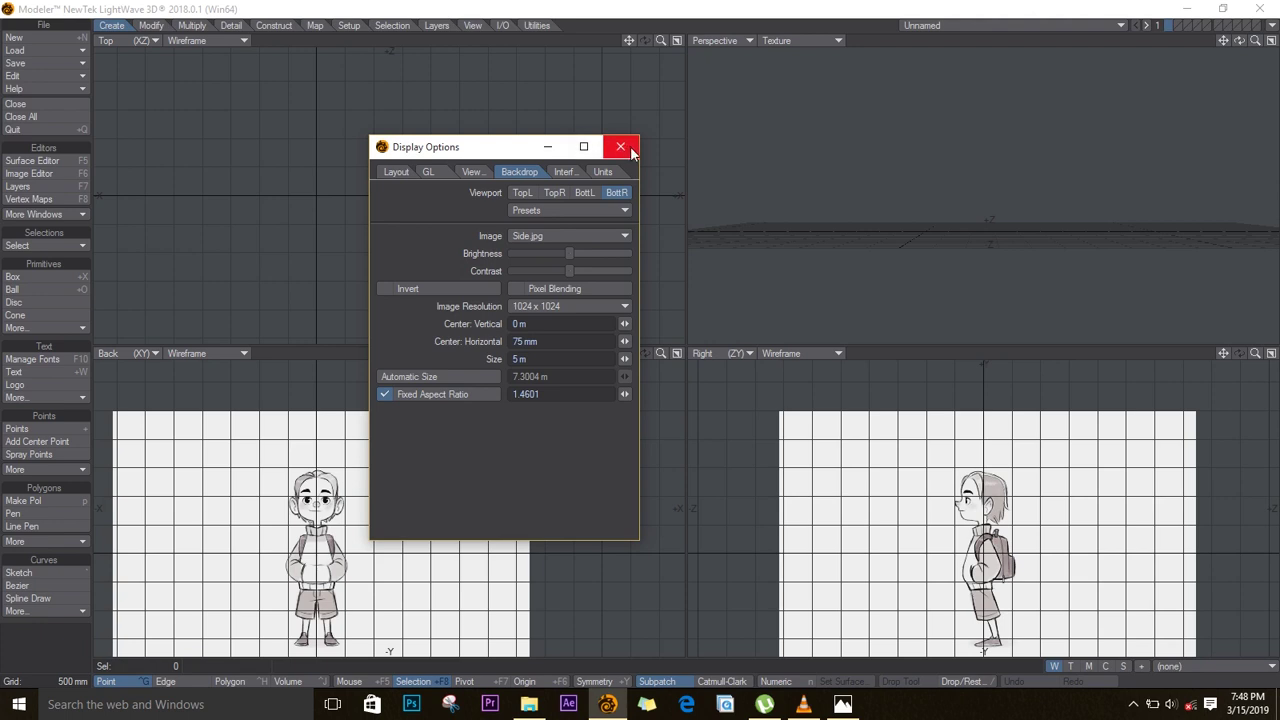
pyautogui.moveTo(568, 341); pyautogui.dragTo(461, 343)
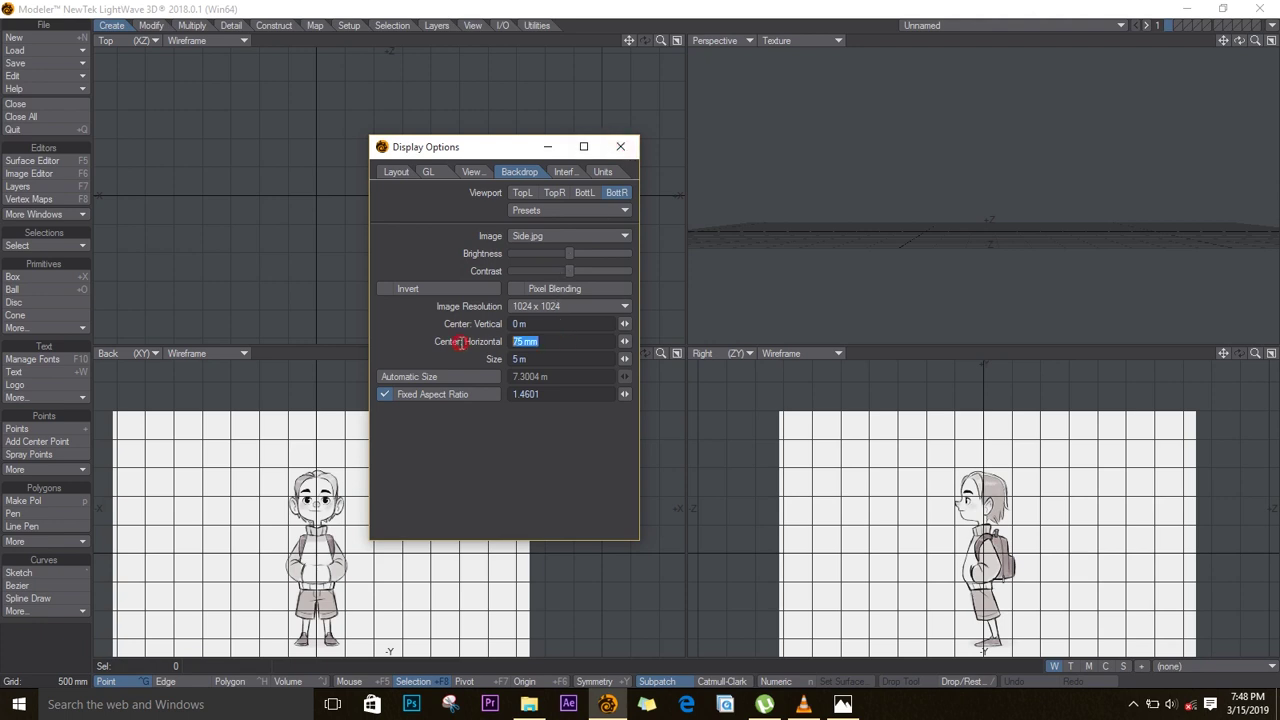
pyautogui.click(582, 194)
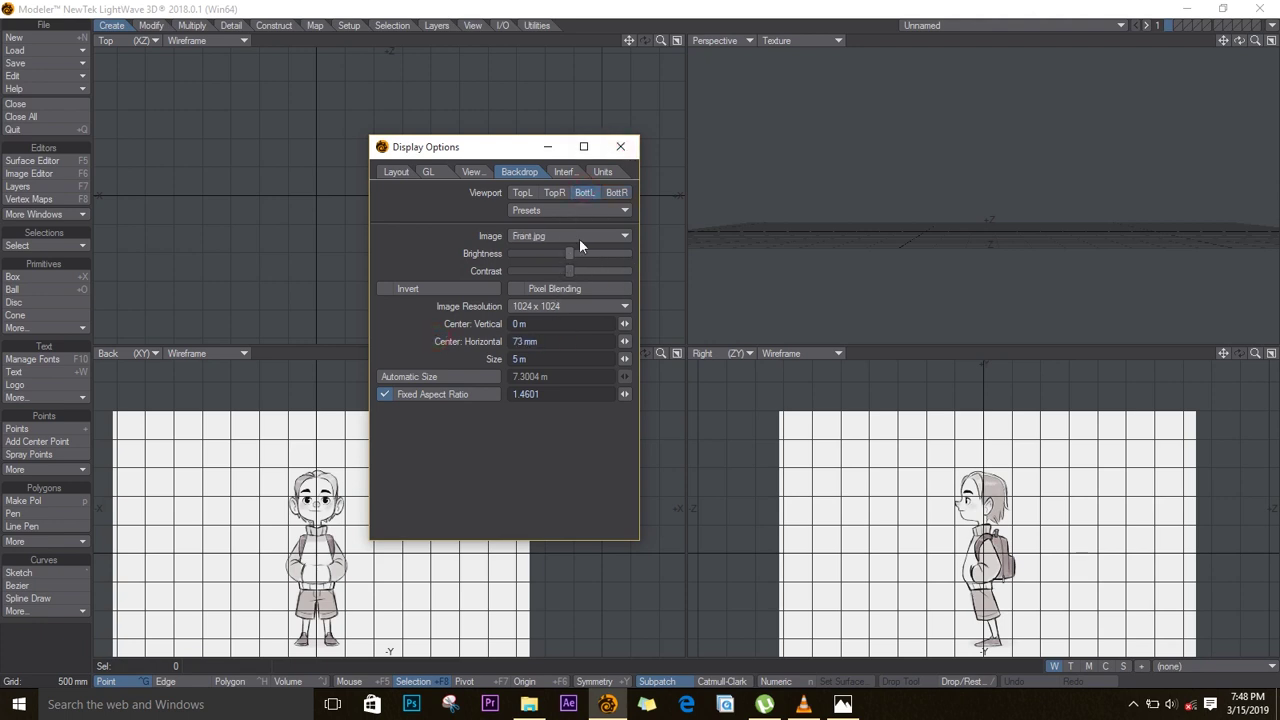
pyautogui.moveTo(562, 341); pyautogui.dragTo(408, 325)
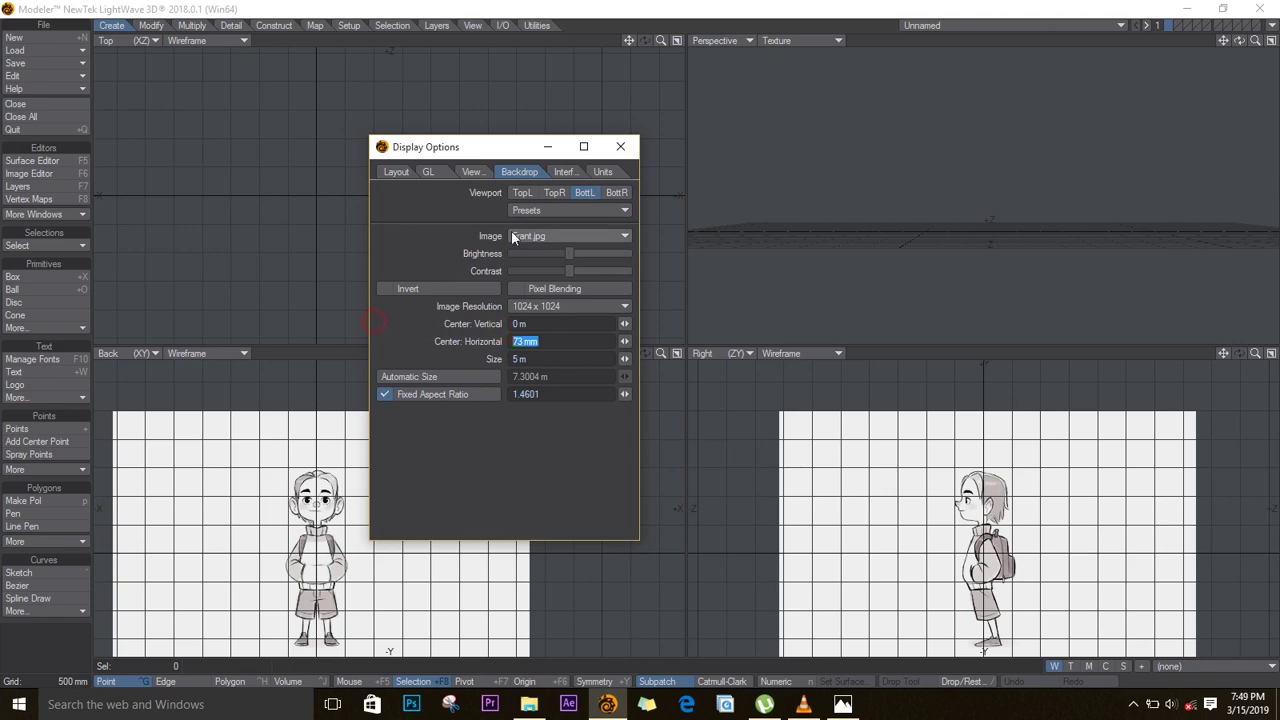
pyautogui.click(620, 148)
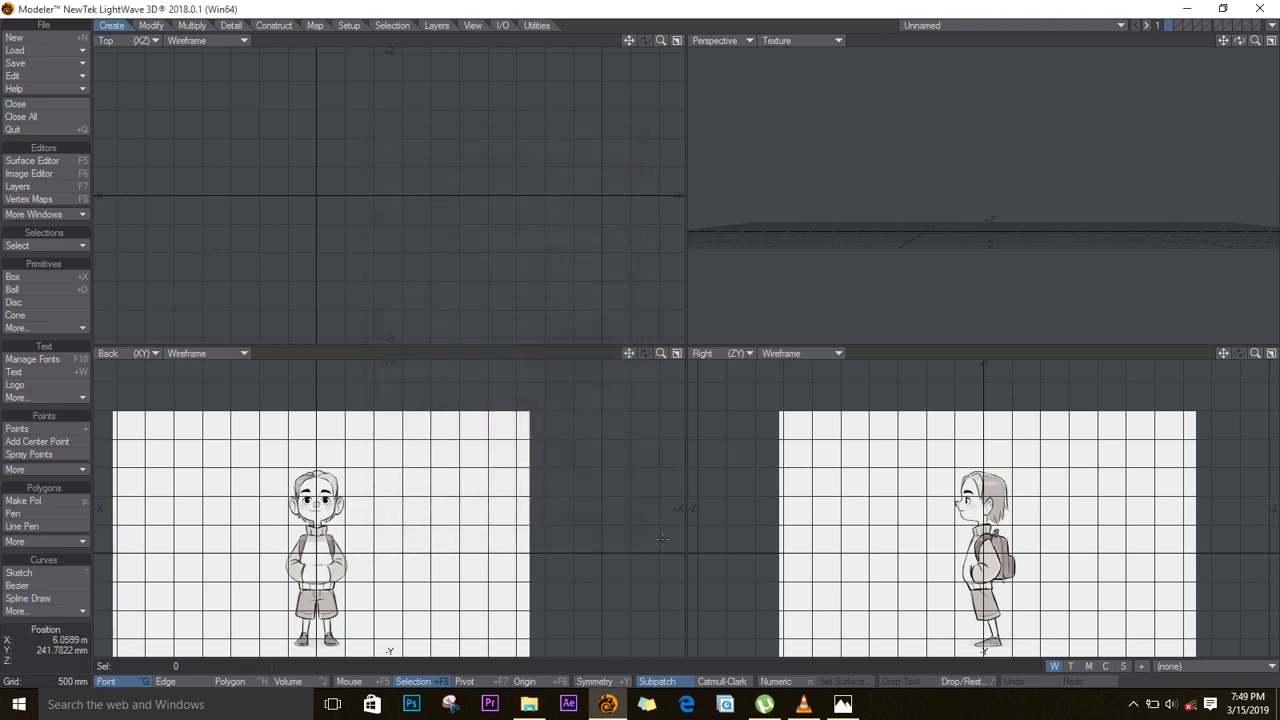
# - Examine the character's face up close in the front and side backdrops, comparing the eyes, nose and mouth
pyautogui.keyDown('ctrl'); pyautogui.keyDown('alt'); pyautogui.moveTo(308, 497); pyautogui.dragTo(552, 521); pyautogui.keyUp('alt'); pyautogui.keyUp('ctrl')
pyautogui.scroll(-4, 552, 521)
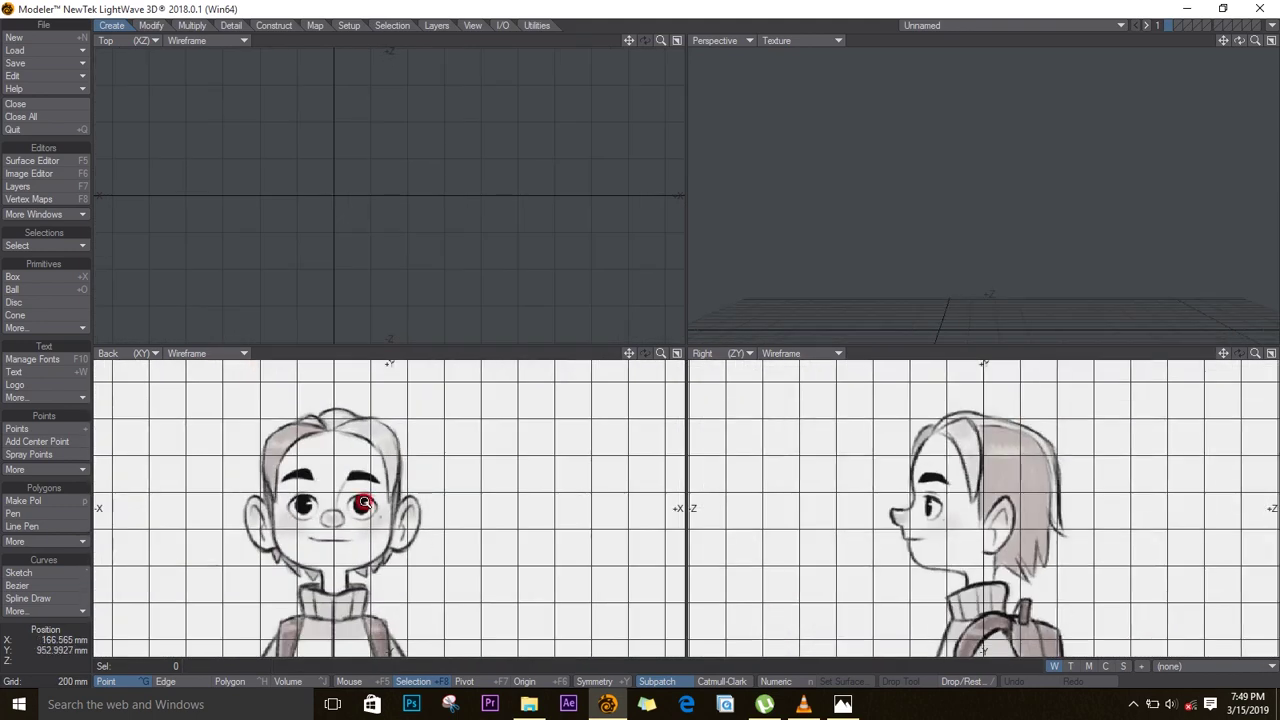
pyautogui.scroll(6, 560, 534)
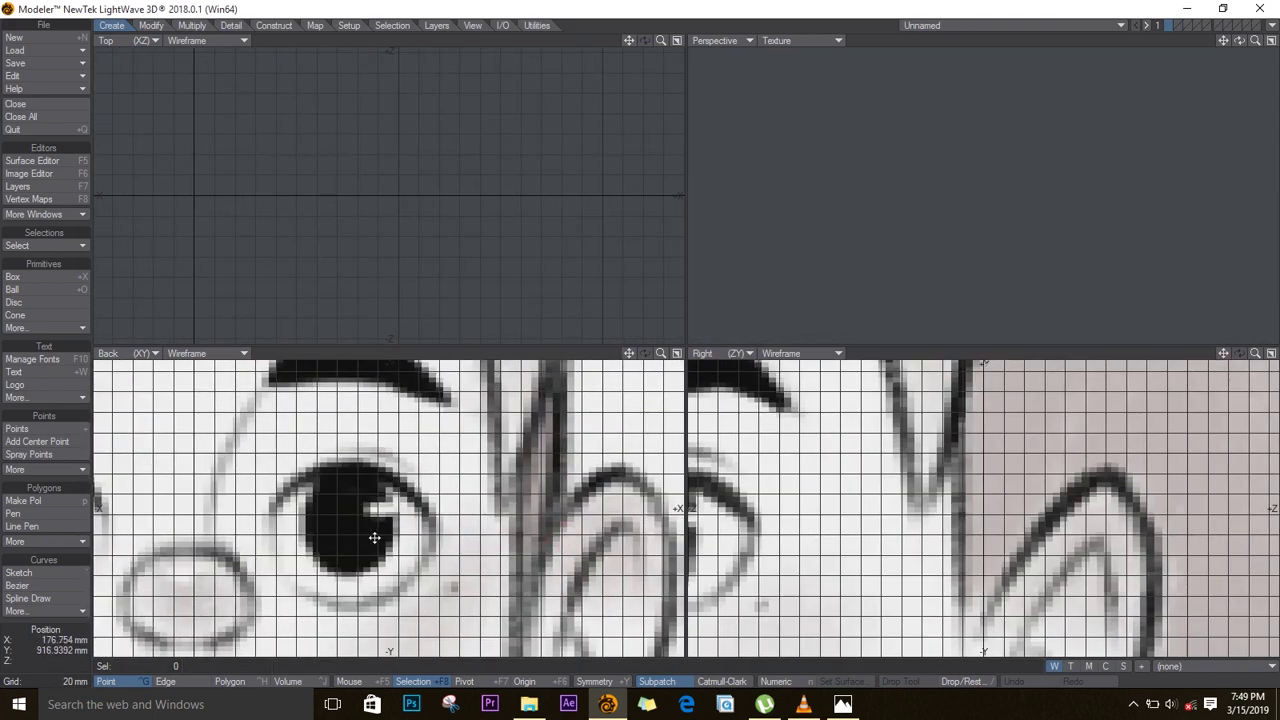
pyautogui.keyDown('alt'); pyautogui.moveTo(374, 537); pyautogui.dragTo(508, 414); pyautogui.keyUp('alt')
pyautogui.keyDown('alt'); pyautogui.moveTo(421, 489); pyautogui.dragTo(471, 506); pyautogui.keyUp('alt')
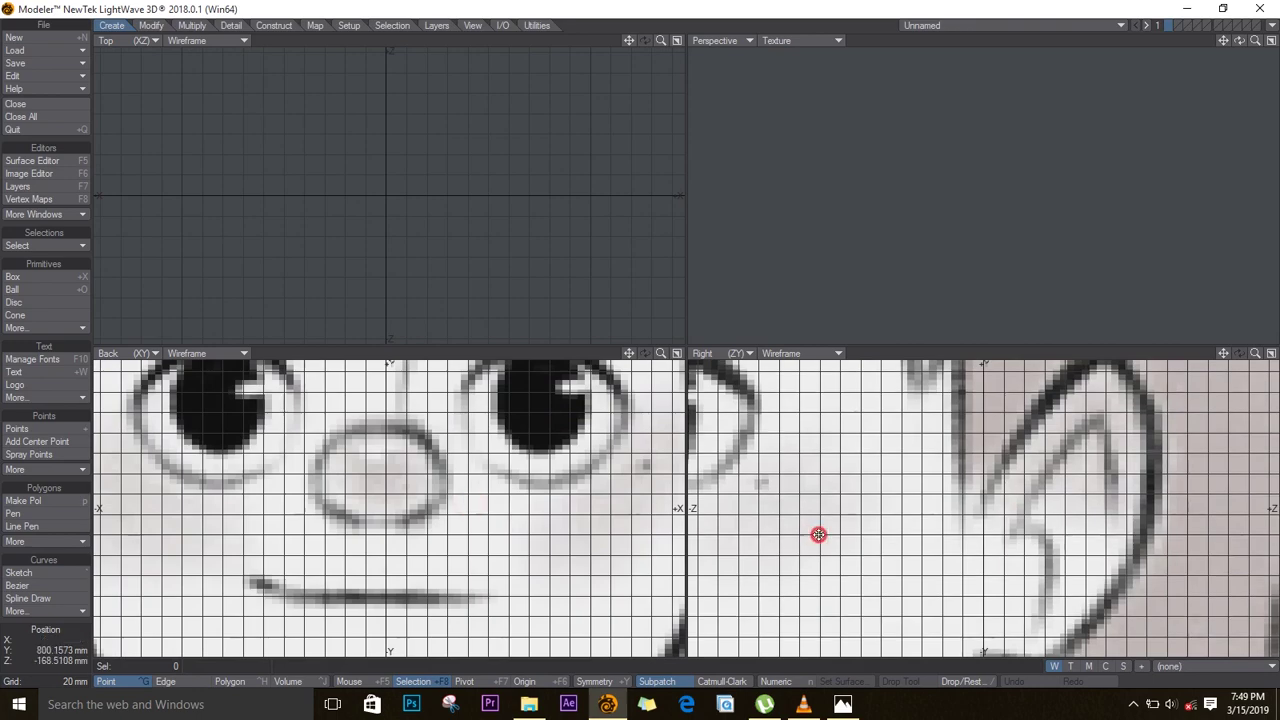
pyautogui.keyDown('alt'); pyautogui.moveTo(820, 534); pyautogui.dragTo(1143, 471); pyautogui.keyUp('alt')
pyautogui.moveTo(1006, 529)
pyautogui.keyDown('alt'); pyautogui.mouseDown()
pyautogui.moveTo(1025, 543)
pyautogui.moveTo(1025, 531)
pyautogui.mouseUp(); pyautogui.keyUp('alt')
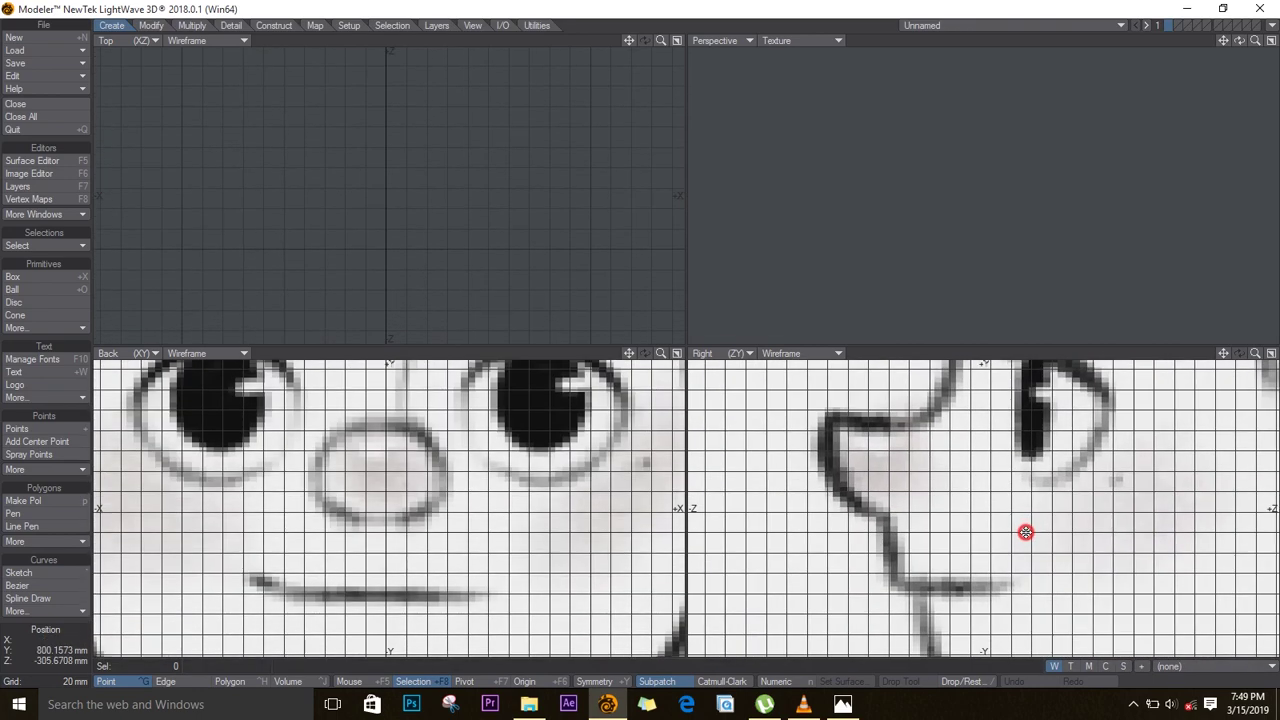
pyautogui.keyDown('alt'); pyautogui.moveTo(496, 517); pyautogui.dragTo(491, 506); pyautogui.keyUp('alt')
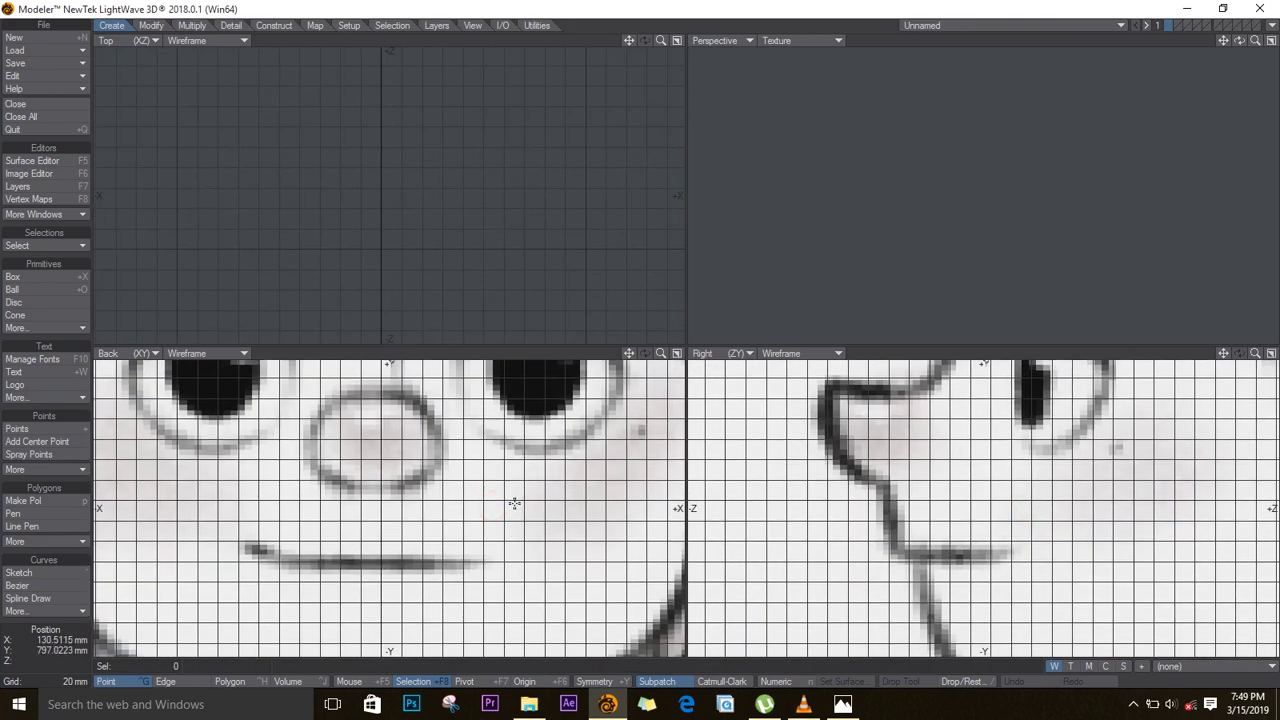
# - Darken the backdrop images in the Image Editor, setting brightness to -0.79 for Frant.jpg and -0.74 for Side.jpg
pyautogui.click(47, 173)
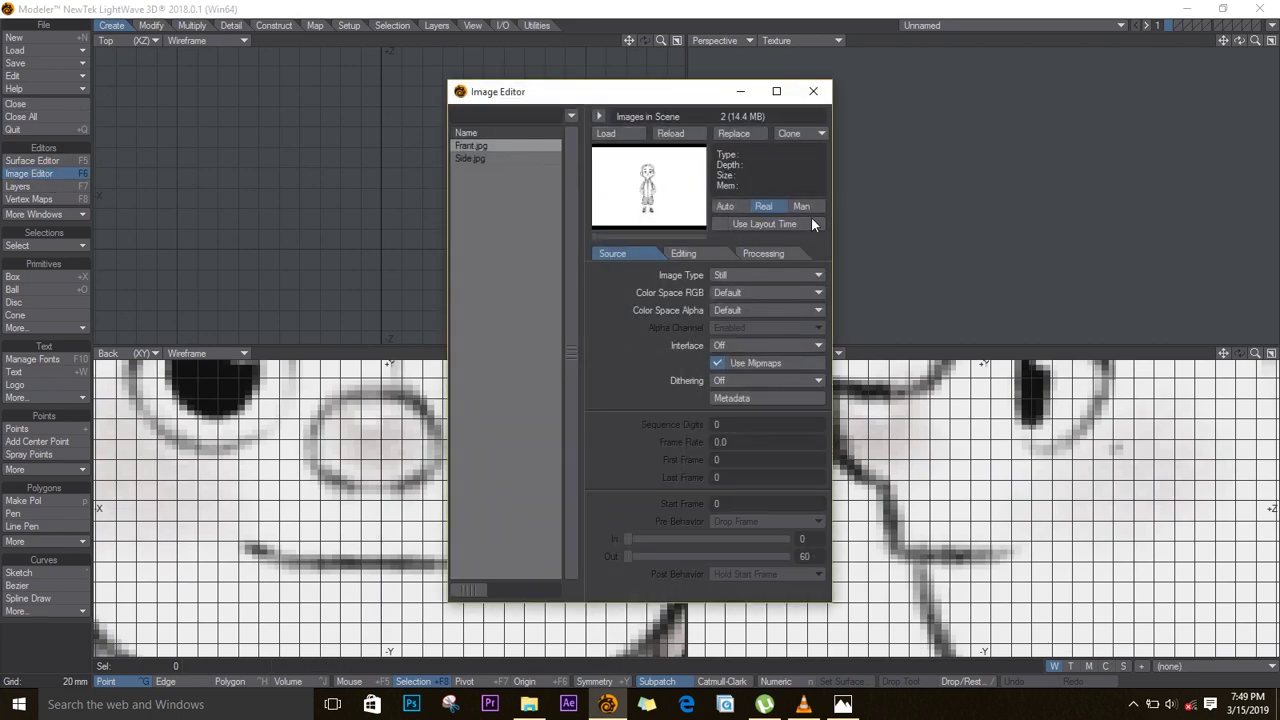
pyautogui.click(683, 255)
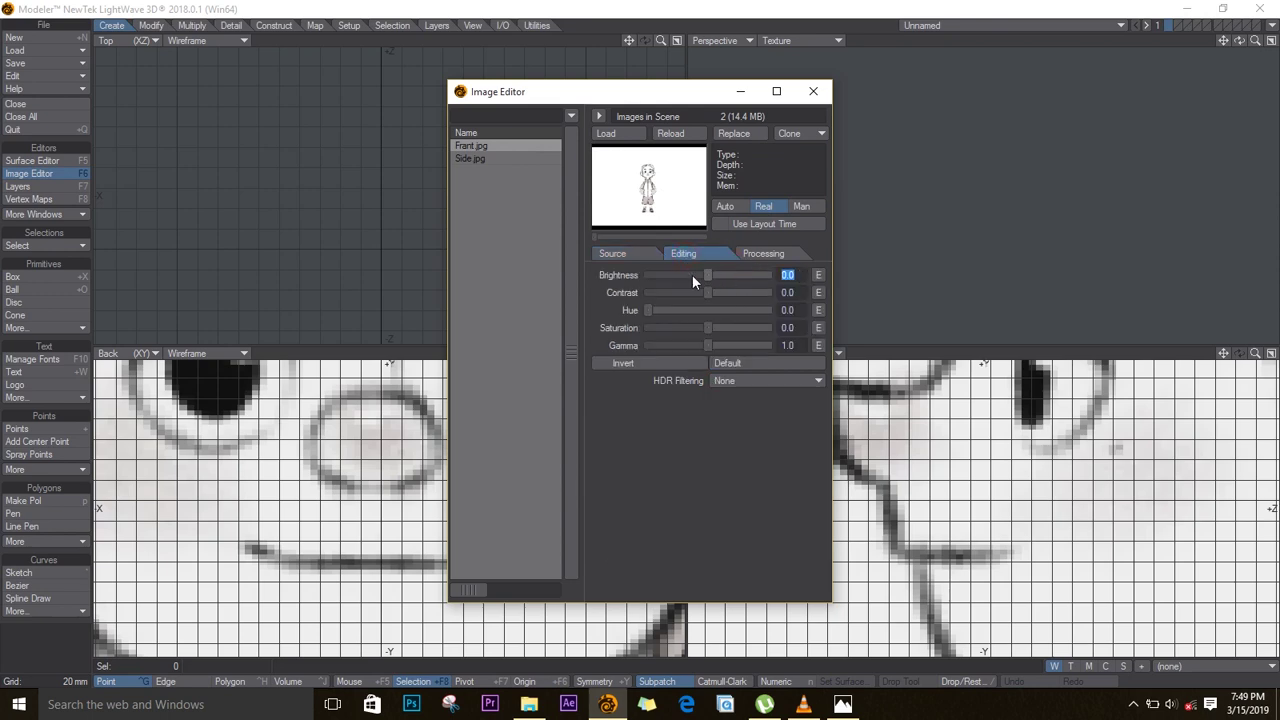
pyautogui.moveTo(693, 282); pyautogui.dragTo(664, 280)
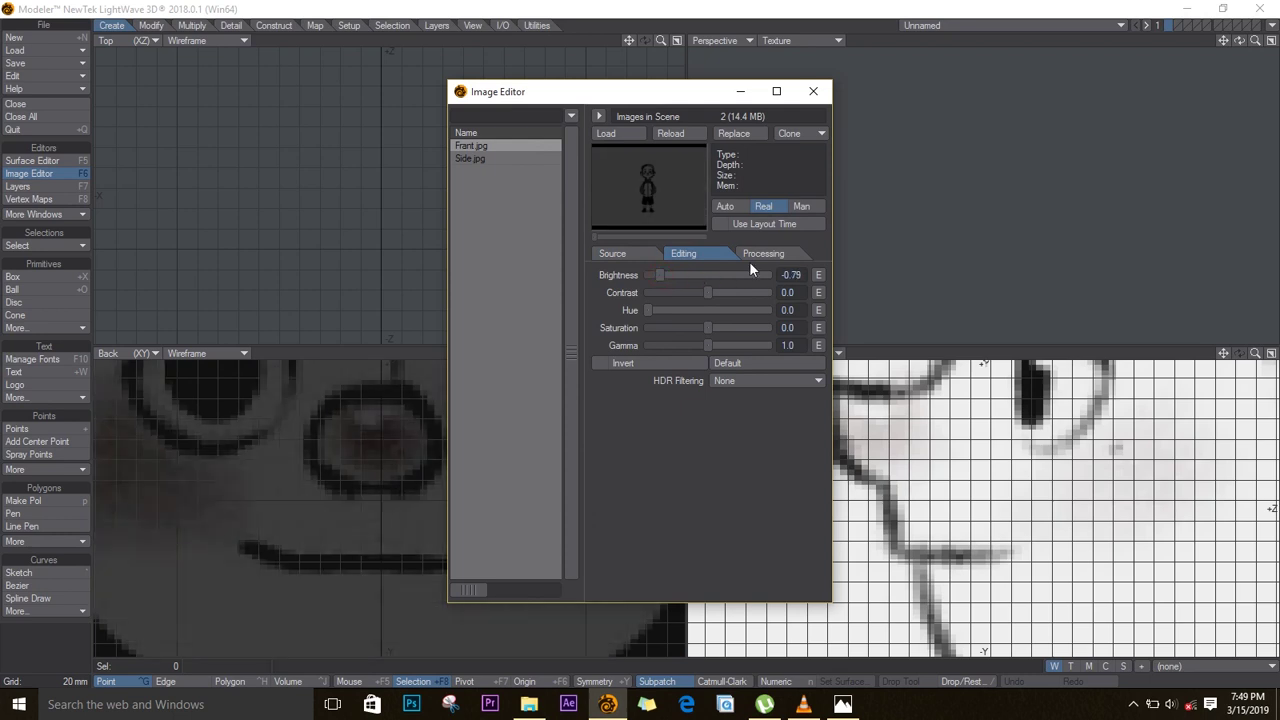
pyautogui.click(508, 160)
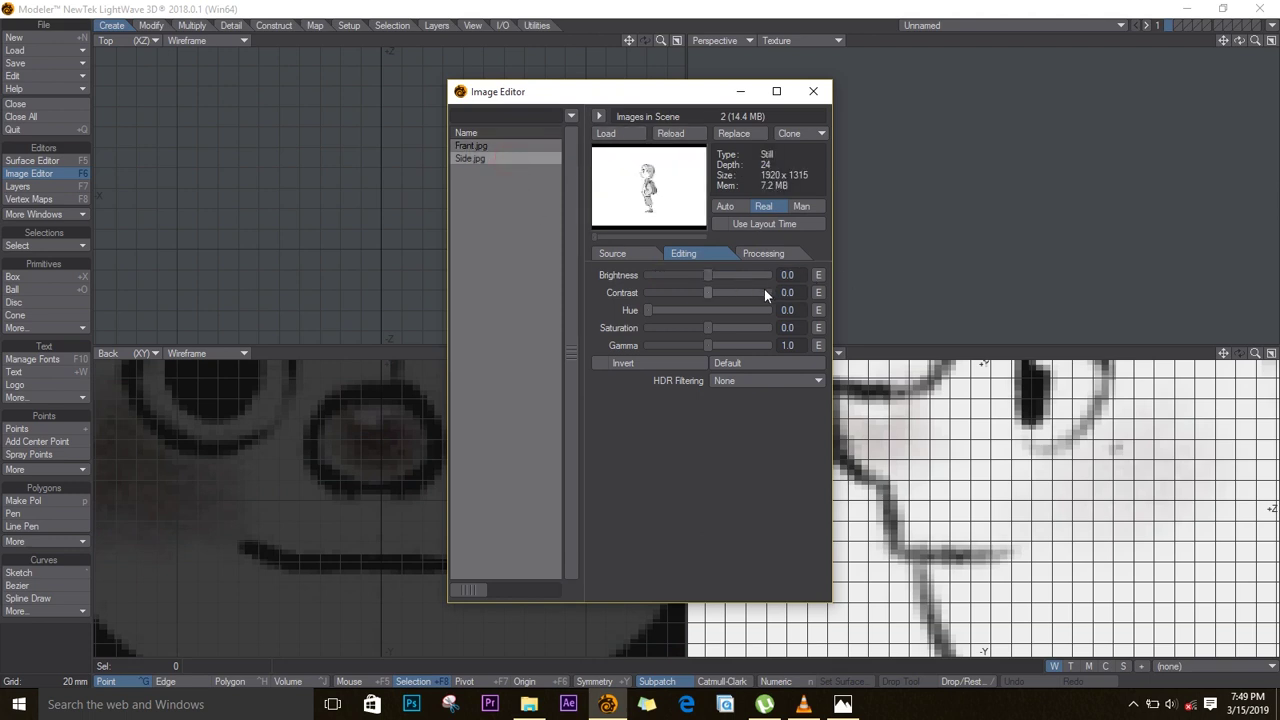
pyautogui.moveTo(677, 278); pyautogui.dragTo(665, 282)
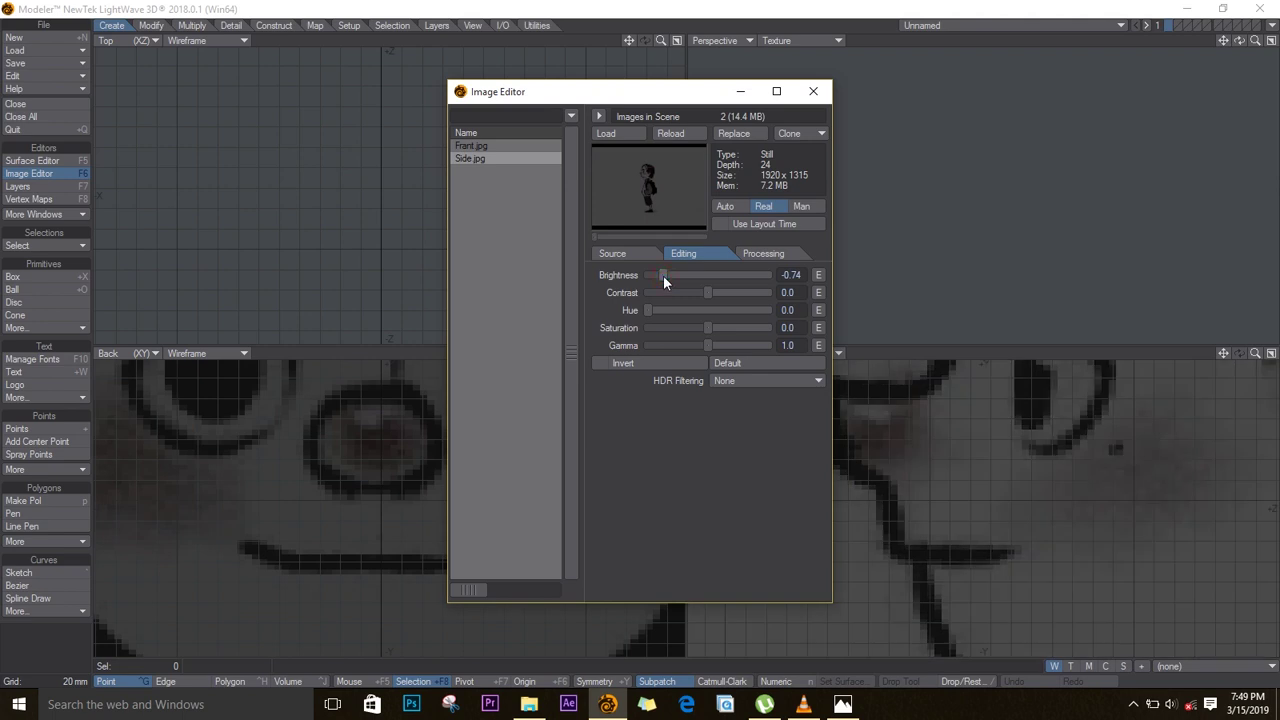
pyautogui.click(813, 91)
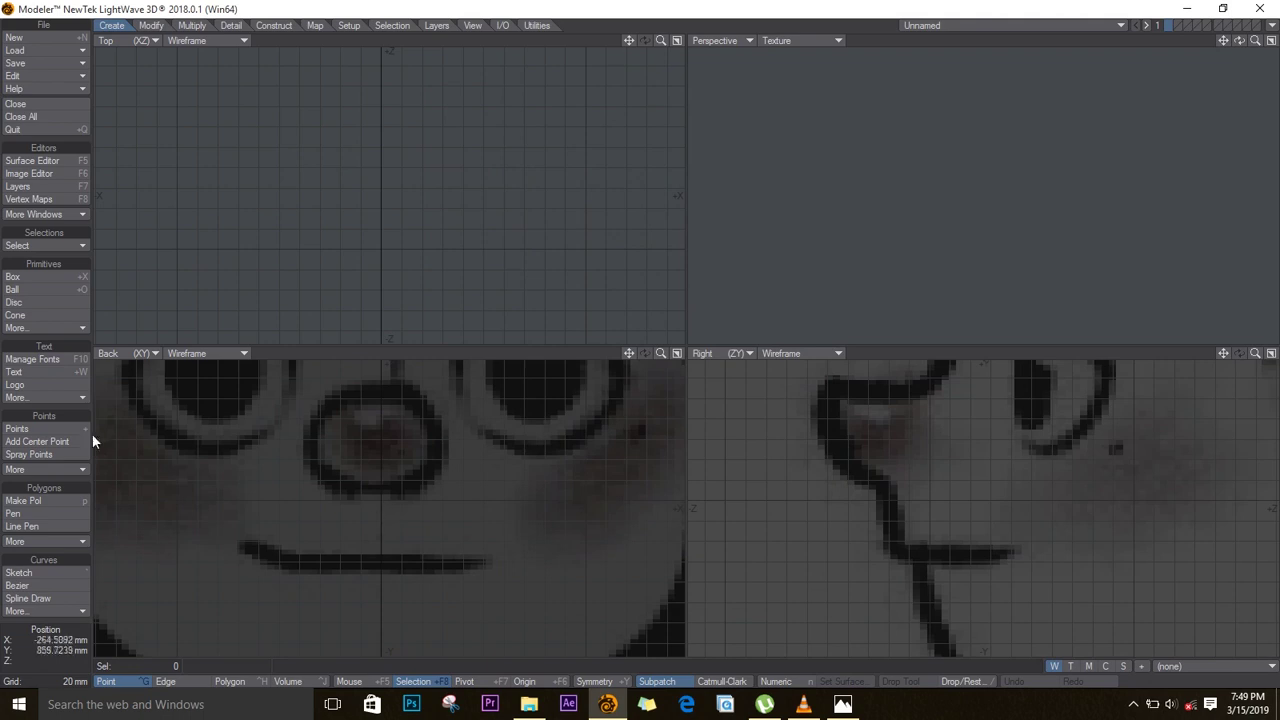
# - Create a flat box with two horizontal segments between the nose and mouth in the Back view, centred on the vertical axis
pyautogui.click(14, 277)
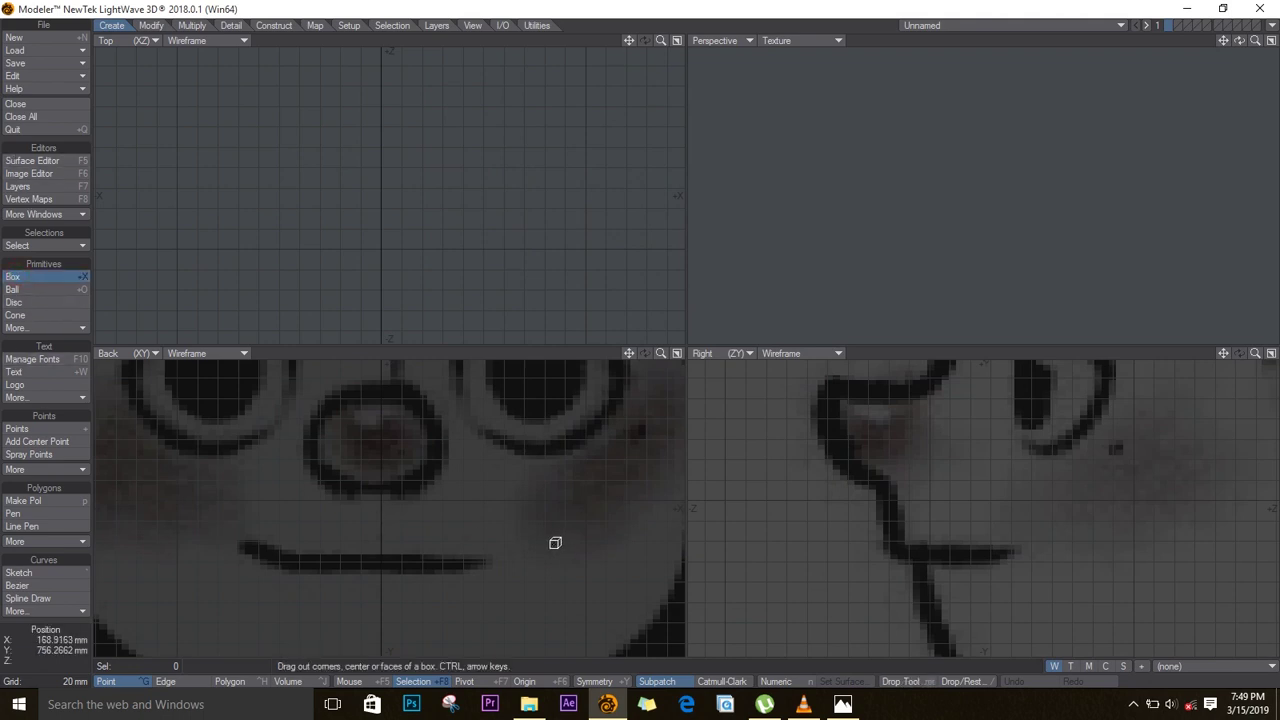
pyautogui.moveTo(323, 500); pyautogui.dragTo(383, 526)
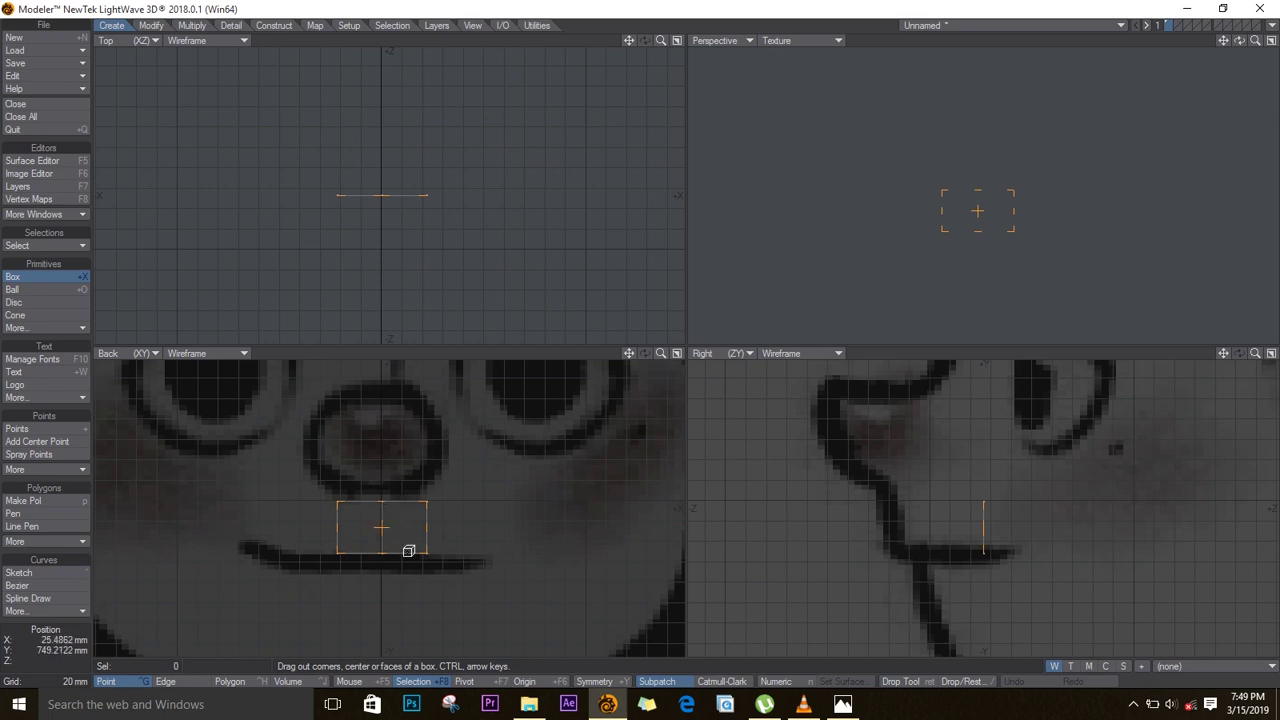
pyautogui.moveTo(383, 528); pyautogui.dragTo(382, 525)
pyautogui.press('Return')
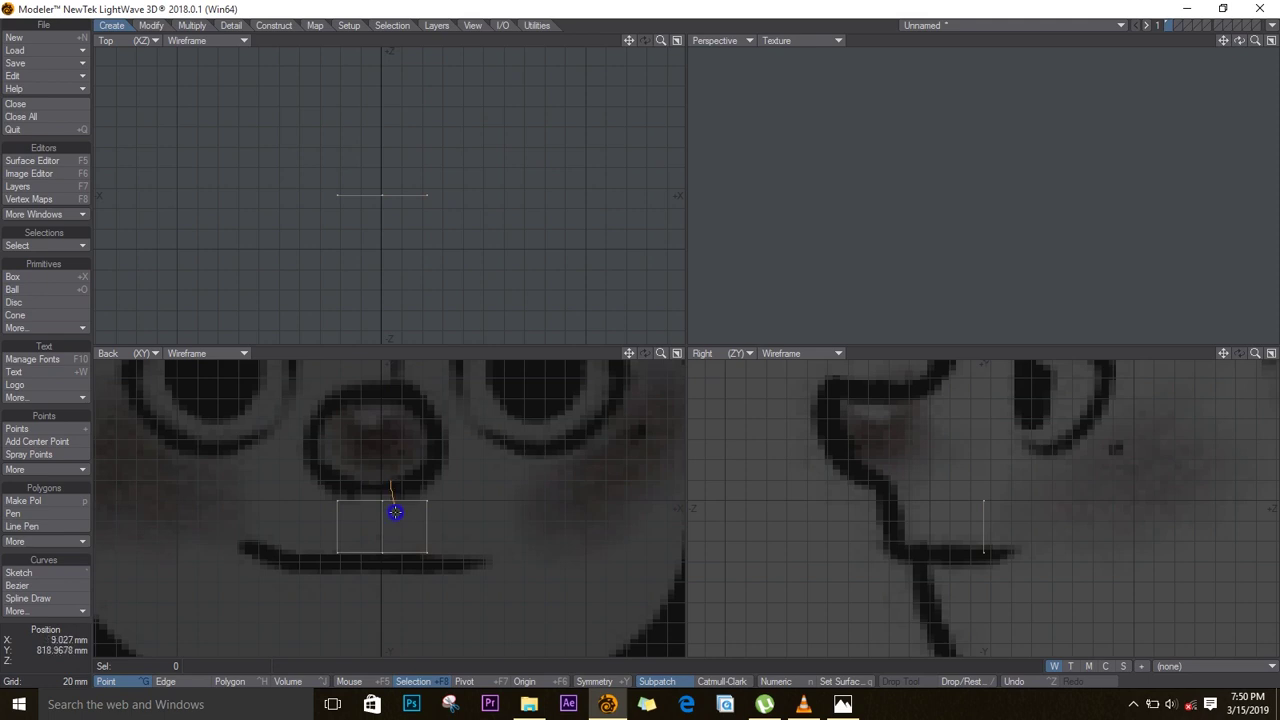
# - Delete the box's polygon on the negative X side, keeping only the half on the positive X side
pyautogui.moveTo(395, 512); pyautogui.dragTo(396, 542)
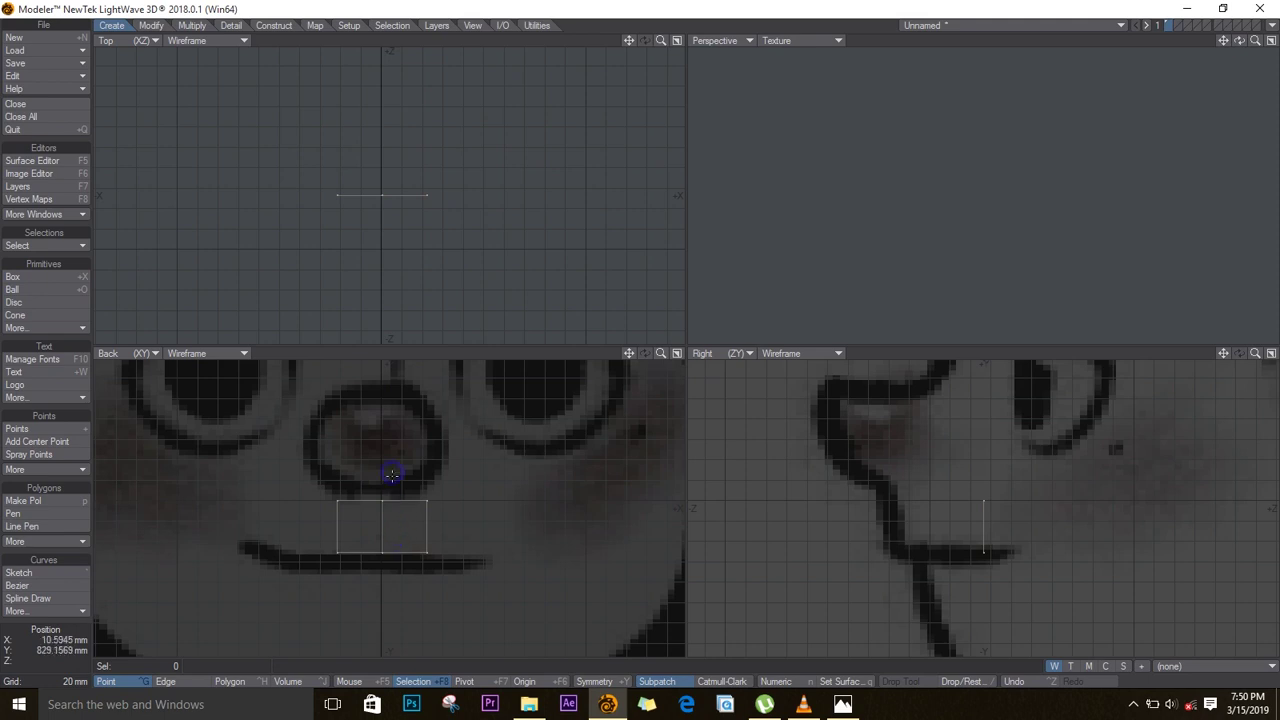
pyautogui.click(232, 681)
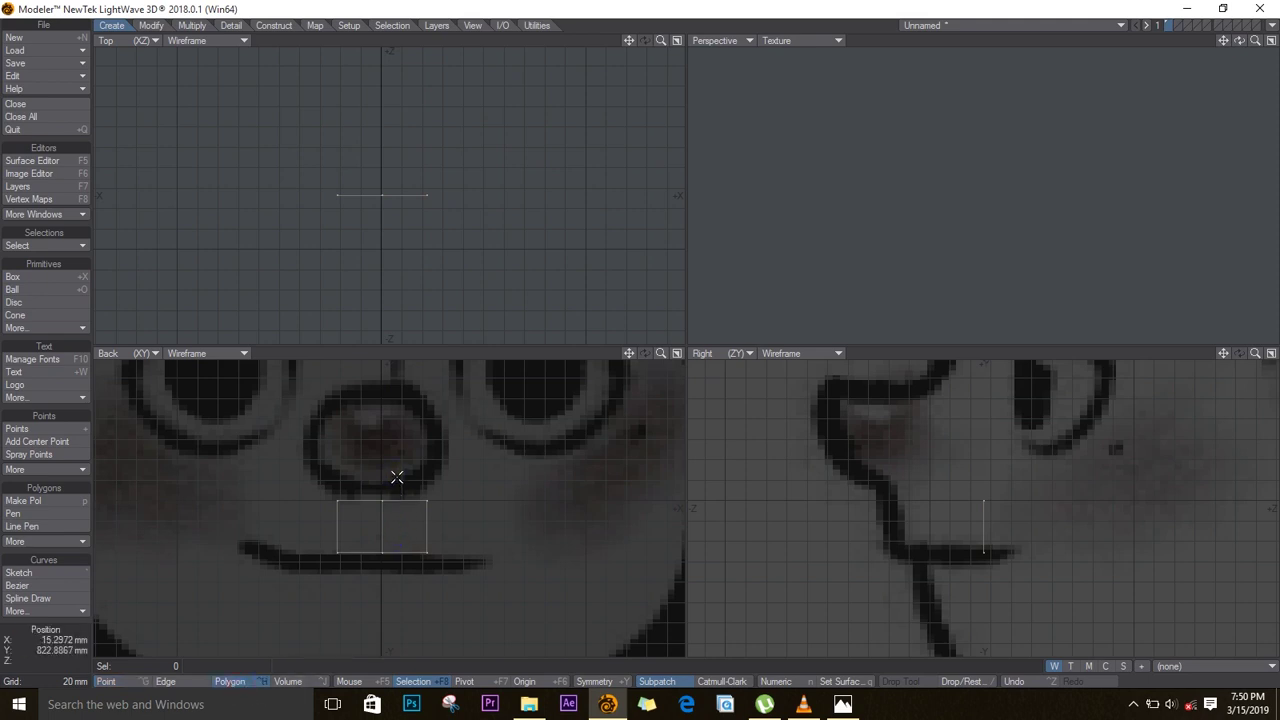
pyautogui.moveTo(397, 478)
pyautogui.mouseDown(button='right')
pyautogui.moveTo(354, 609)
pyautogui.moveTo(309, 486)
pyautogui.moveTo(377, 458)
pyautogui.mouseUp(button='right')
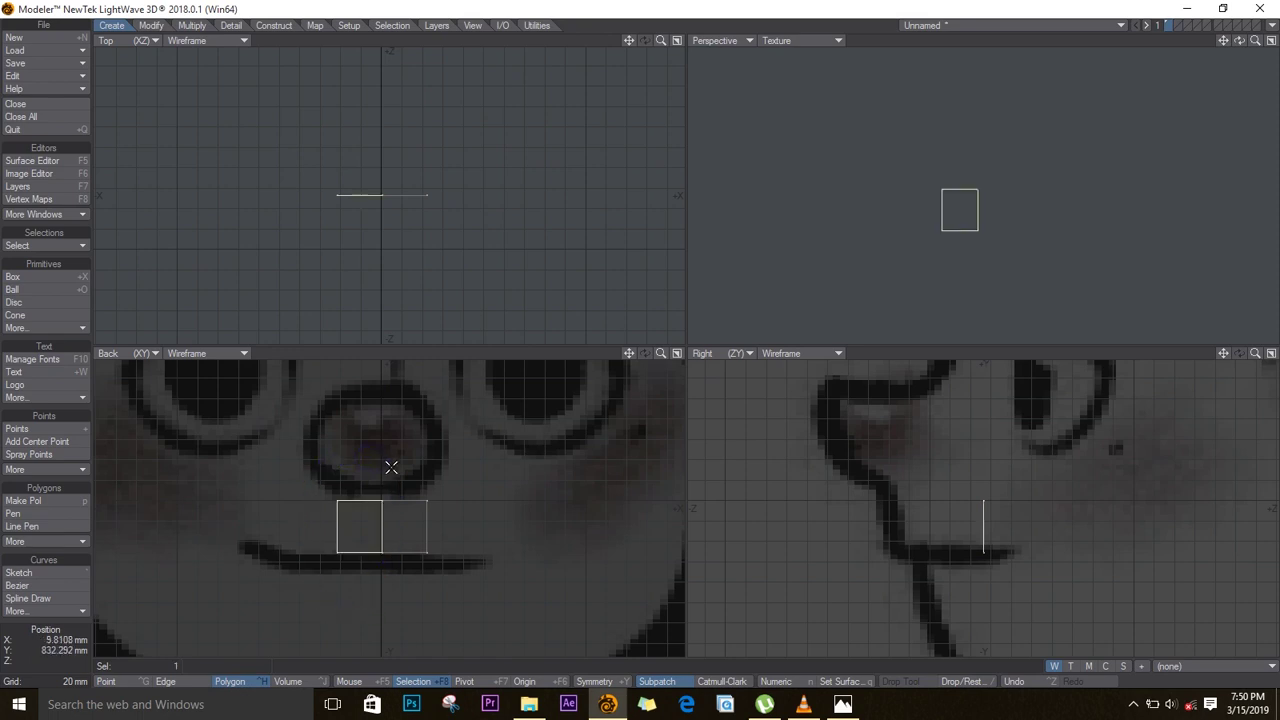
pyautogui.press('Delete')
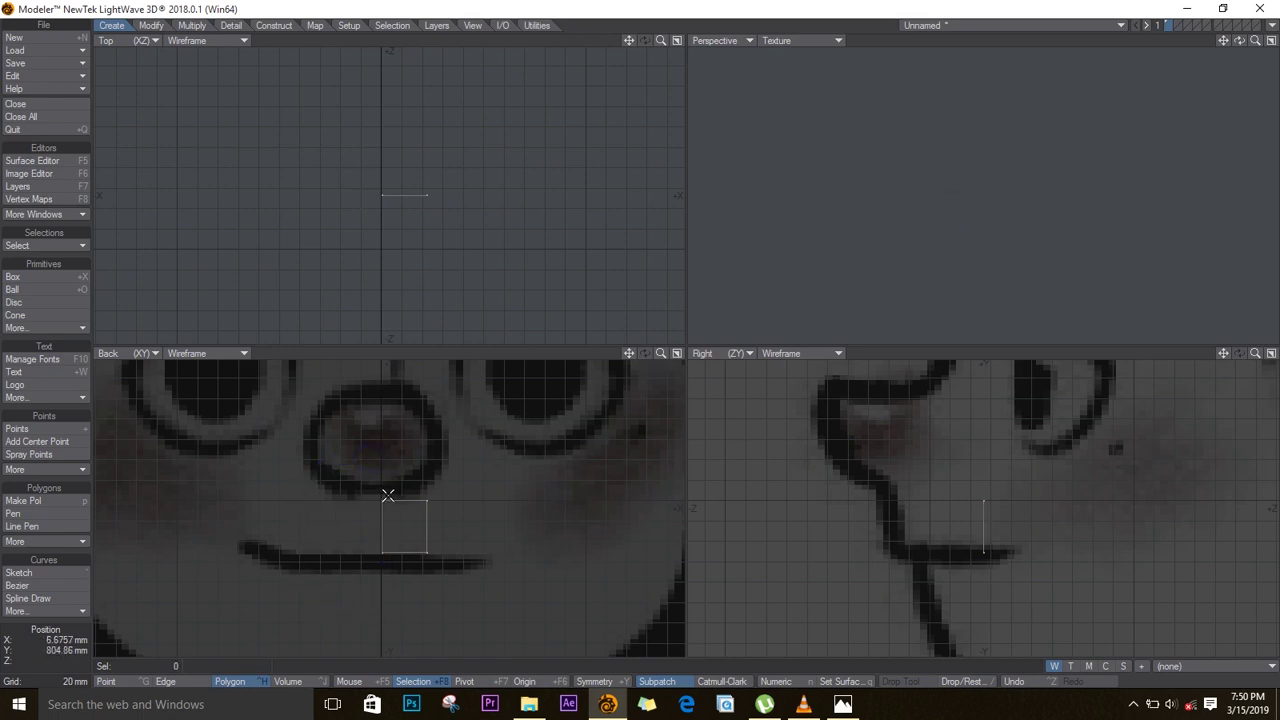
# - Align the remaining polygon's two centre-line points to exactly 0 m on the X axis with Set Value, and deselect them
pyautogui.click(108, 681)
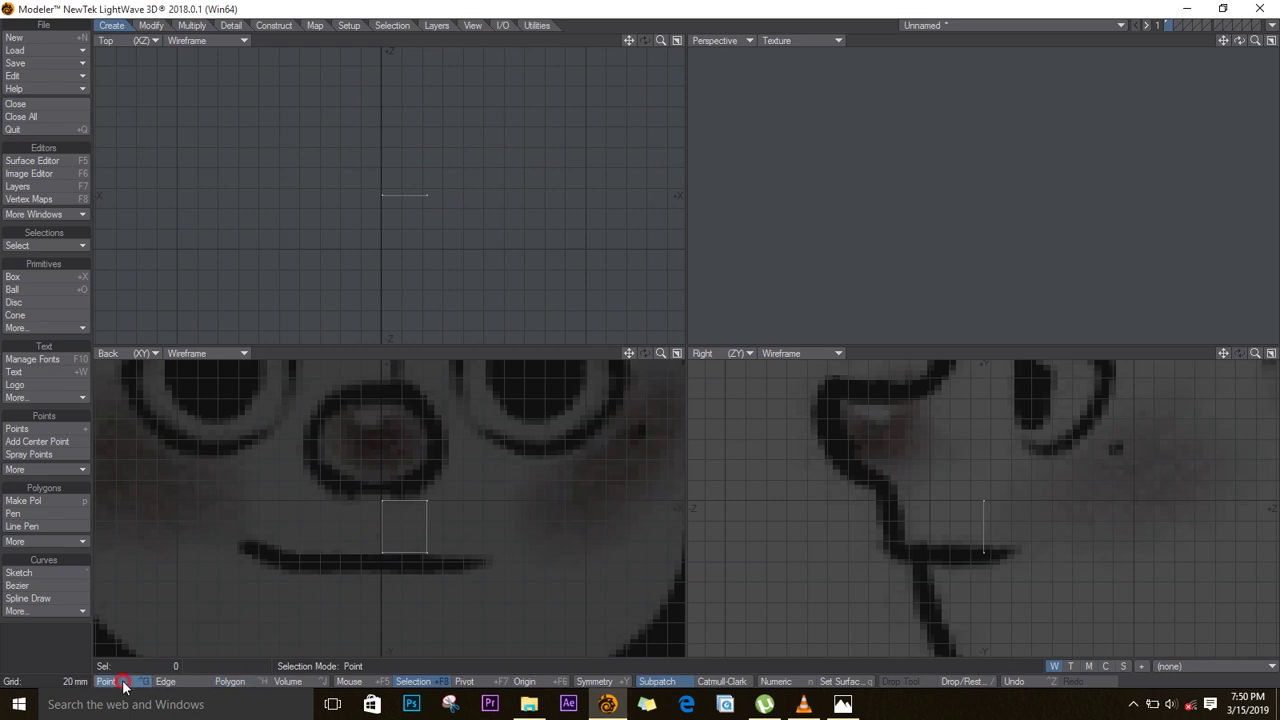
pyautogui.moveTo(390, 470)
pyautogui.mouseDown(button='right')
pyautogui.moveTo(394, 584)
pyautogui.moveTo(343, 582)
pyautogui.moveTo(360, 486)
pyautogui.moveTo(380, 466)
pyautogui.mouseUp(button='right')
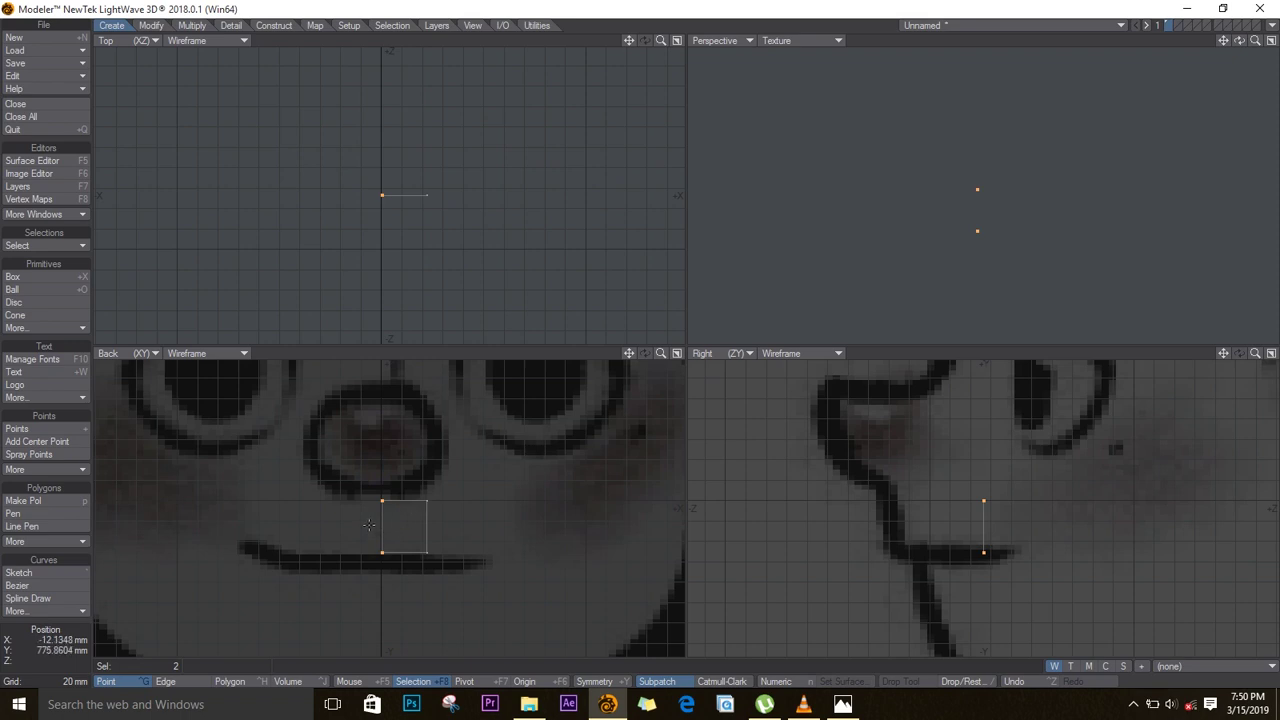
pyautogui.hotkey('ctrl', 'v')
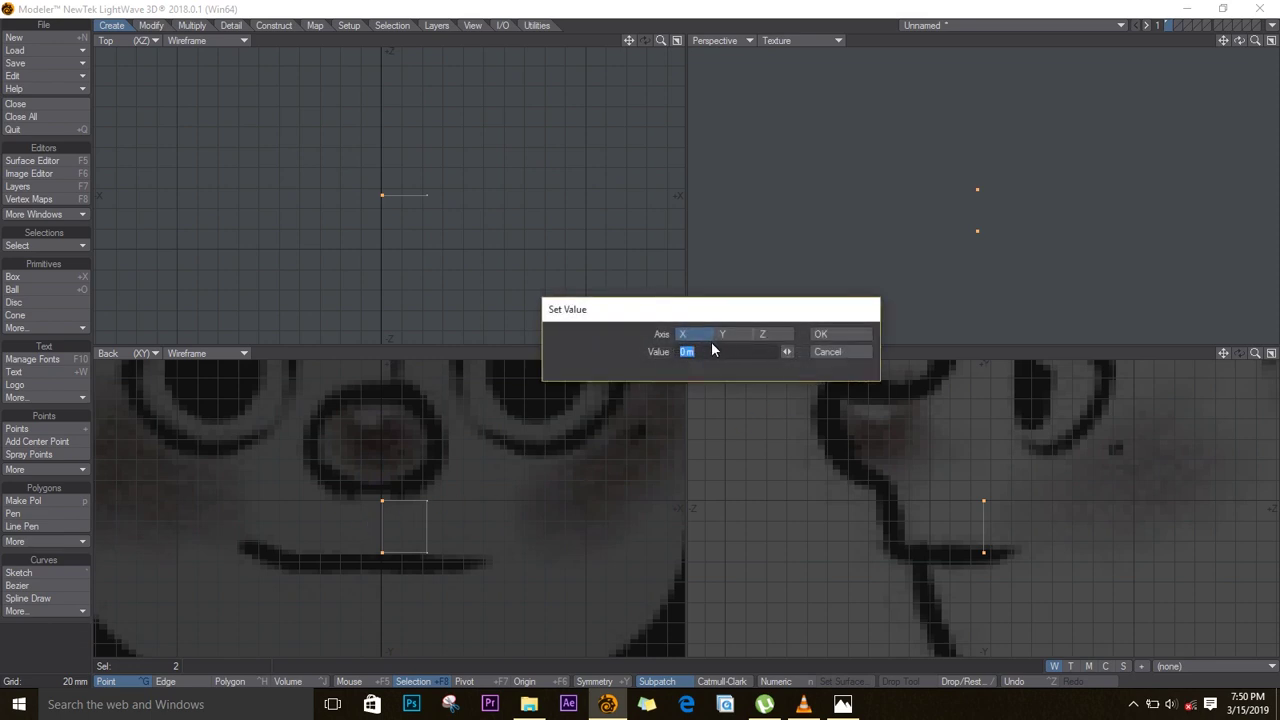
pyautogui.click(840, 336)
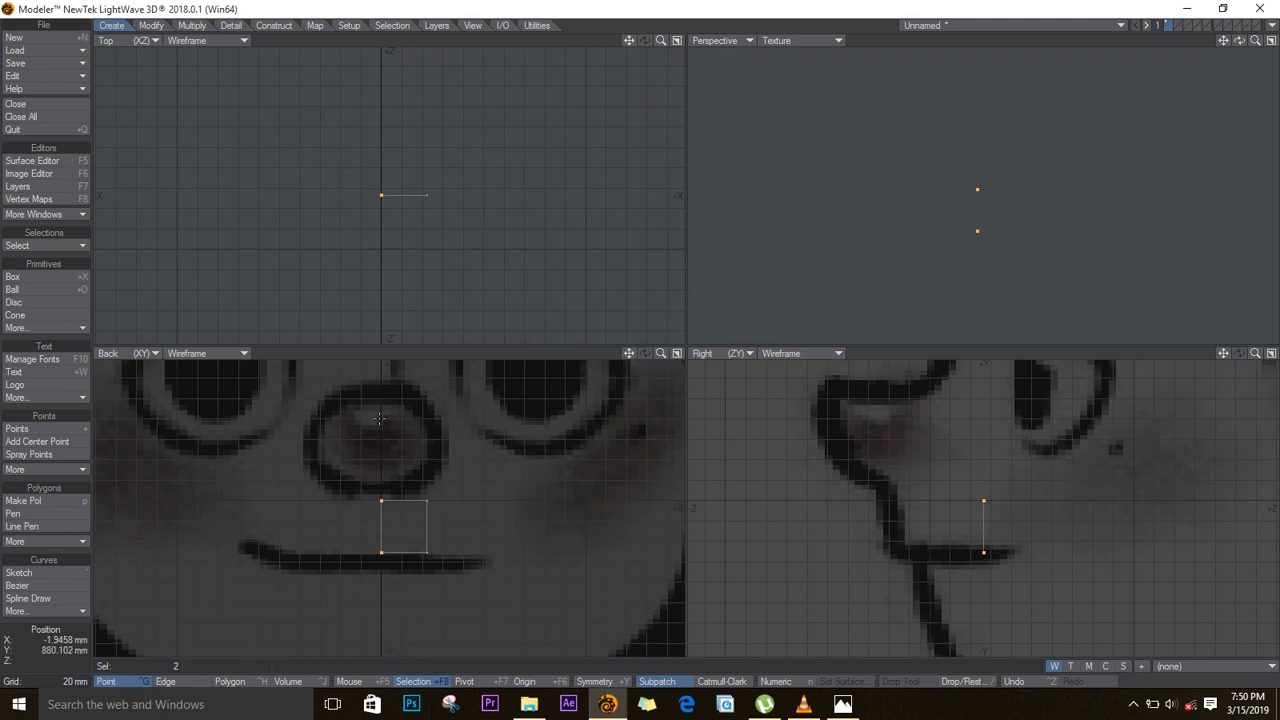
pyautogui.press('space')
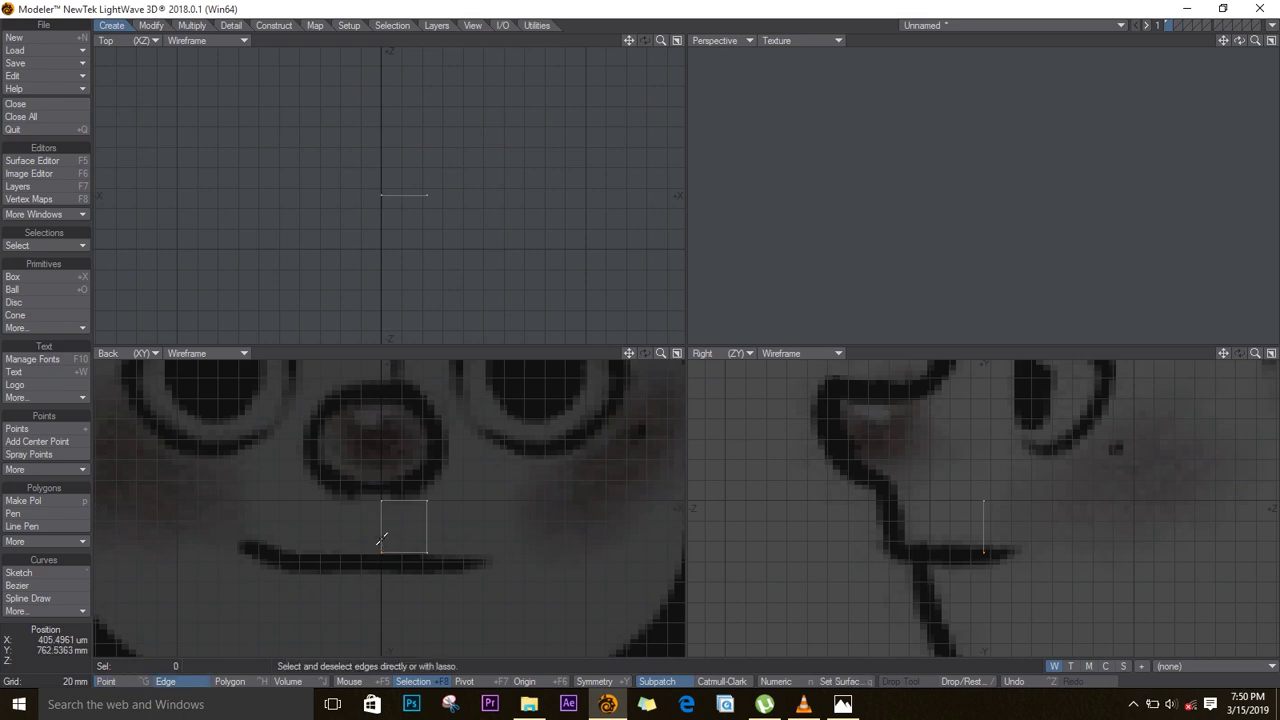
pyautogui.hotkey('ctrl', 'g')
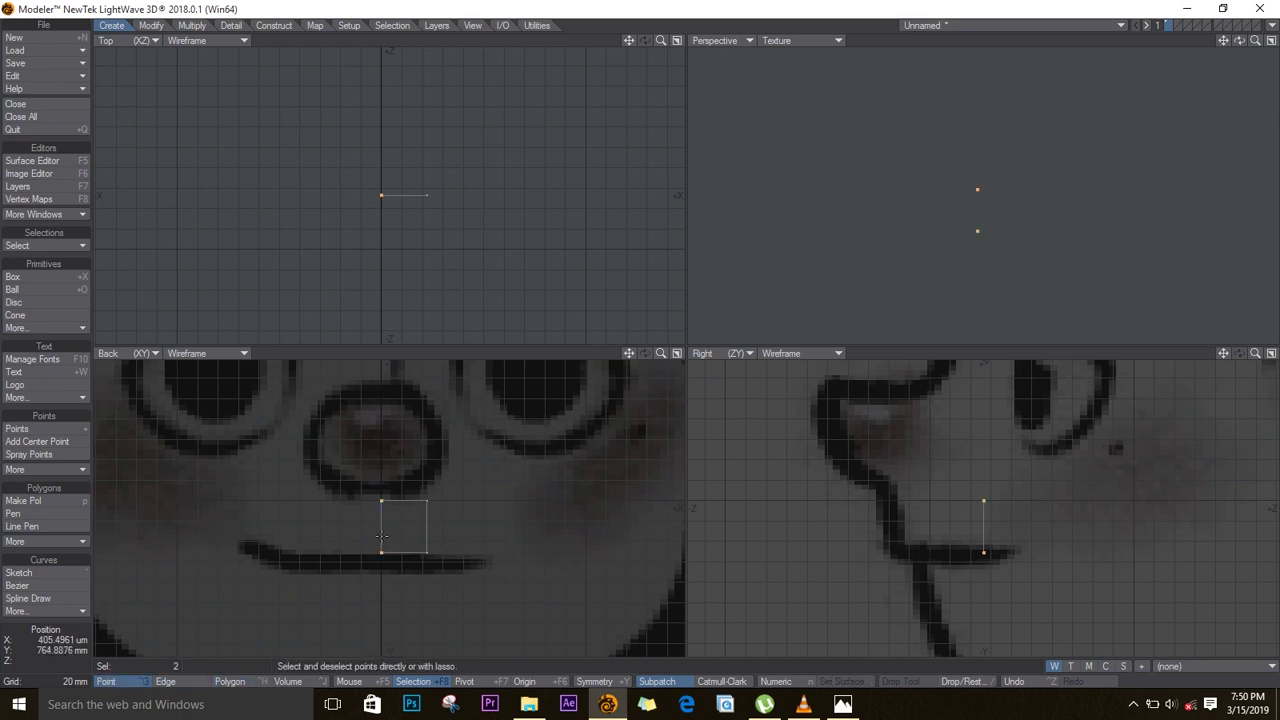
pyautogui.press('/')
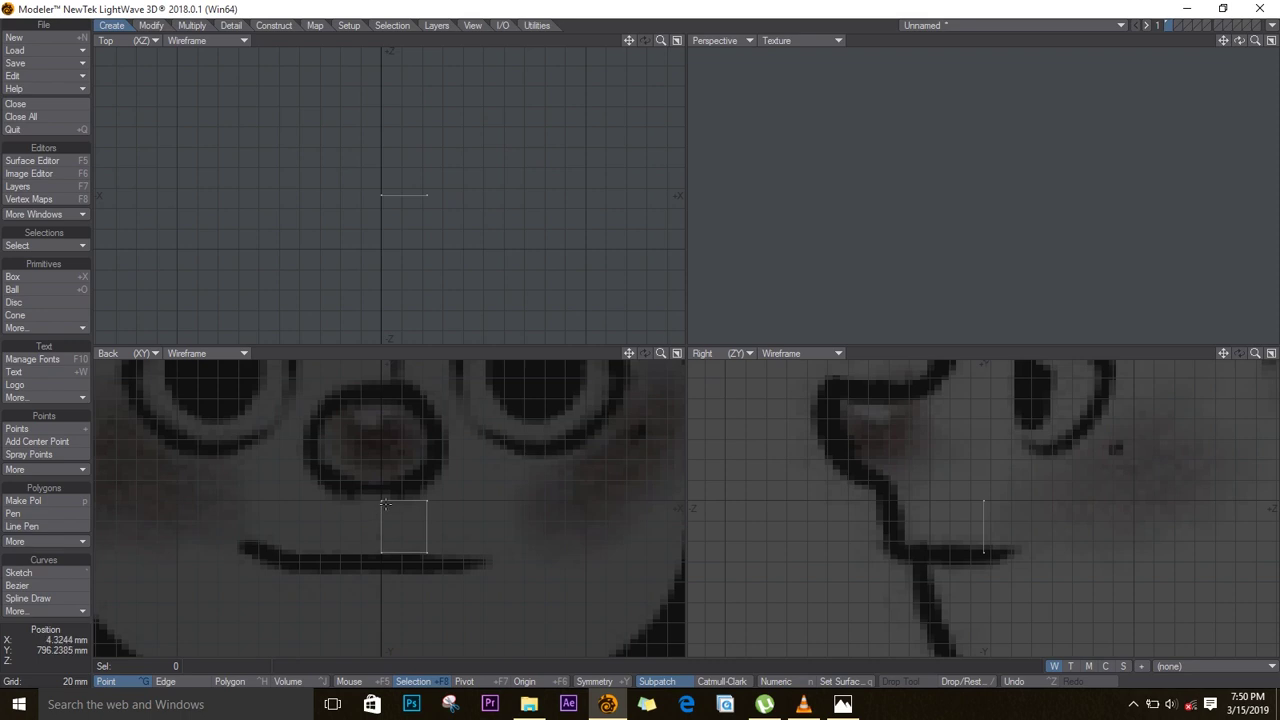
# - Mirror the half polygon across the X axis with its centre at 0 m and Merge Points enabled
pyautogui.hotkey('shift', 'v')
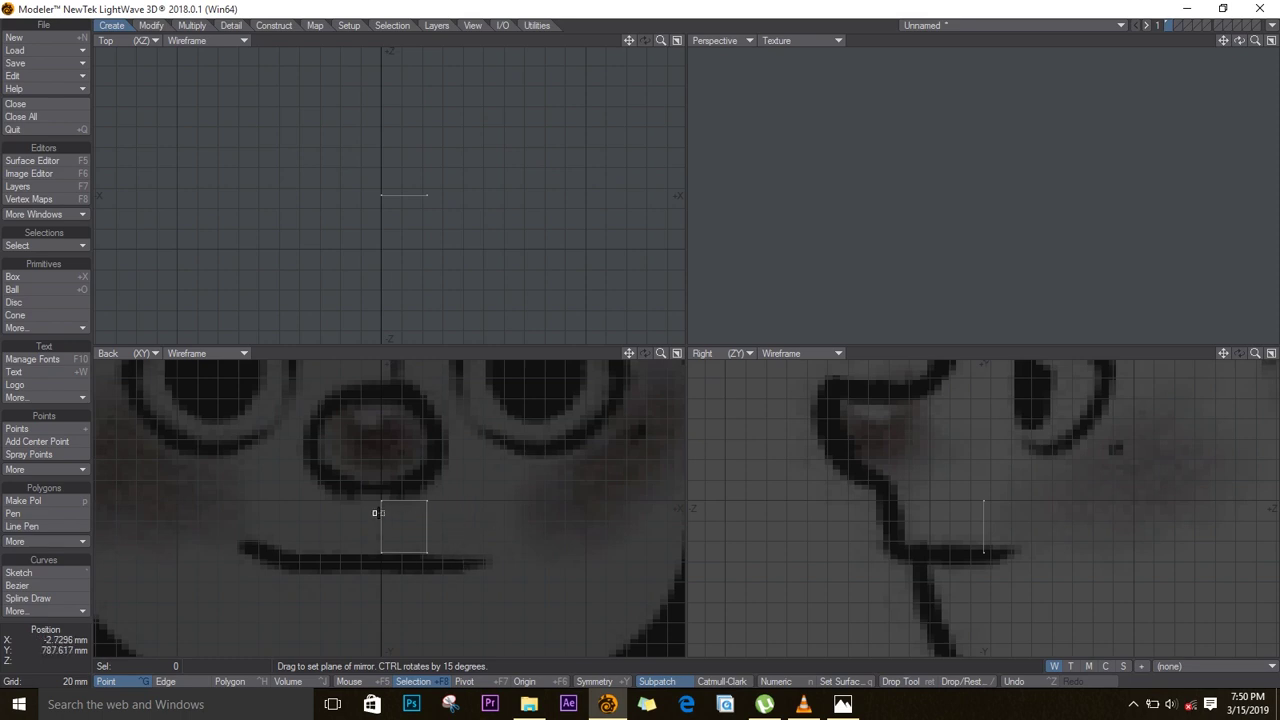
pyautogui.press('n')
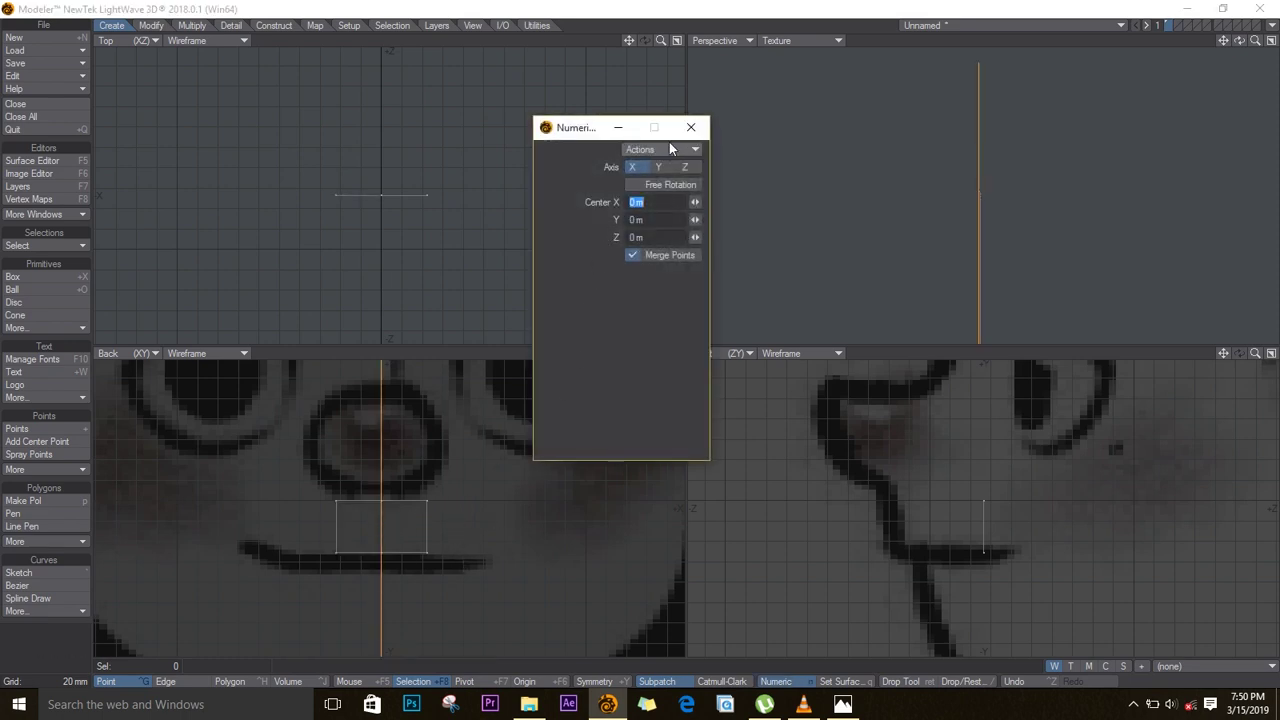
pyautogui.click(686, 133)
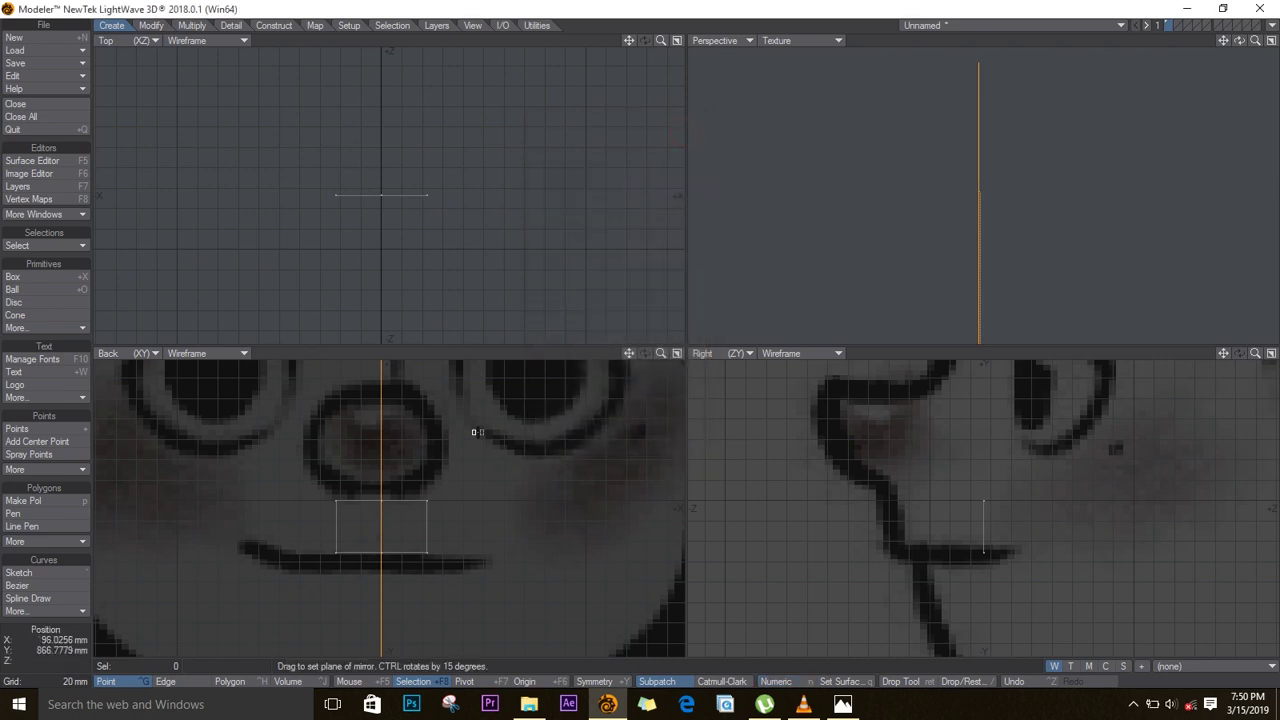
pyautogui.press('space')
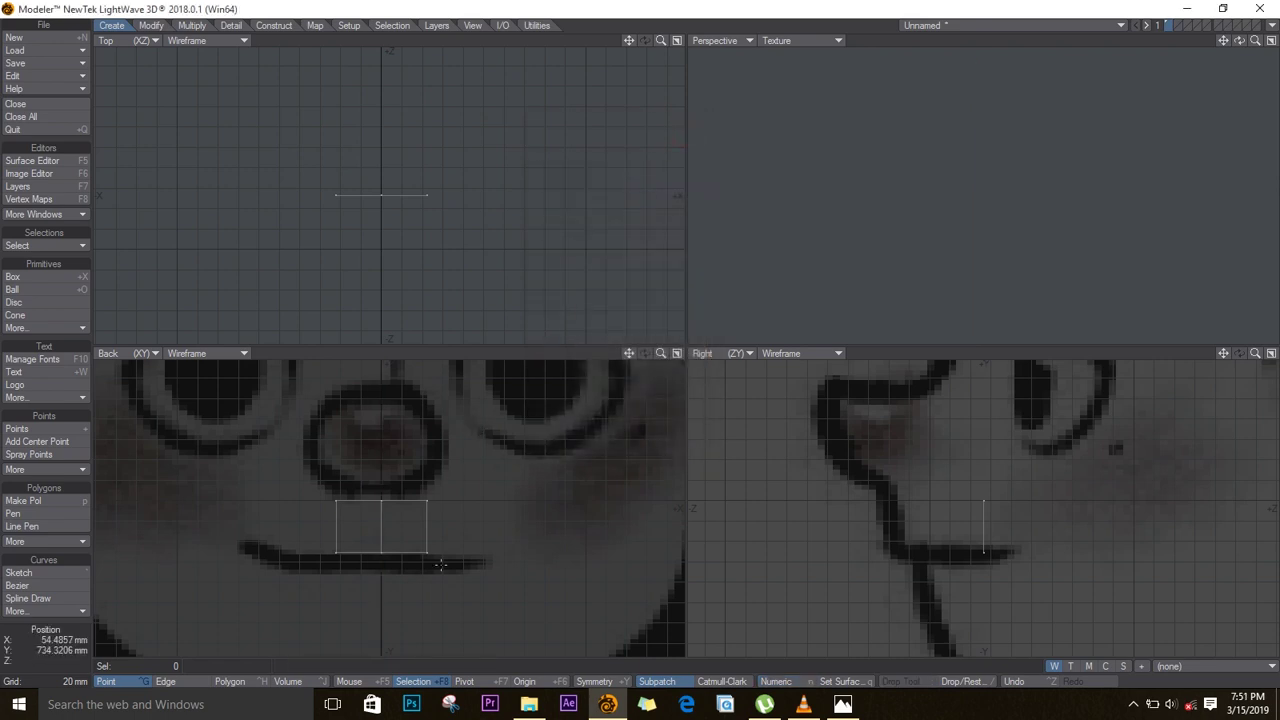
# - Enable Symmetry and reshape the outer points with Drag, raising them and tapering both polygons inward toward the mouth line
pyautogui.click(598, 684)
pyautogui.click(152, 26)
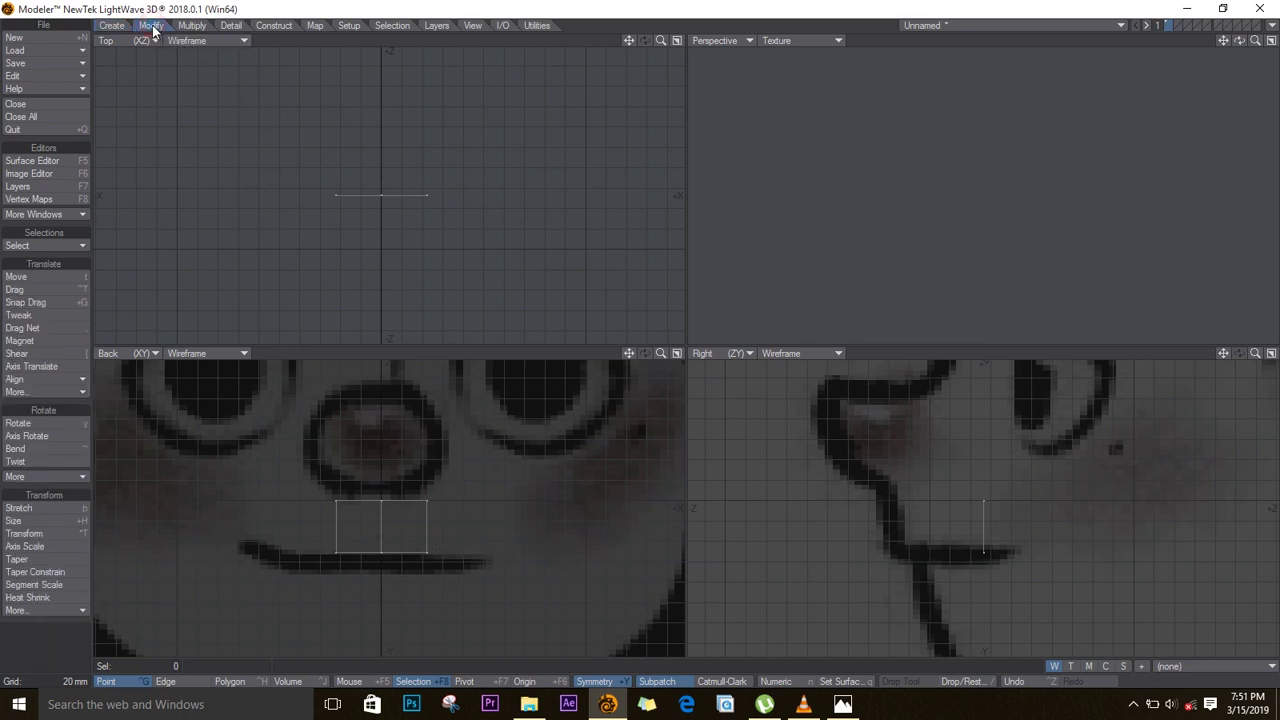
pyautogui.click(43, 289)
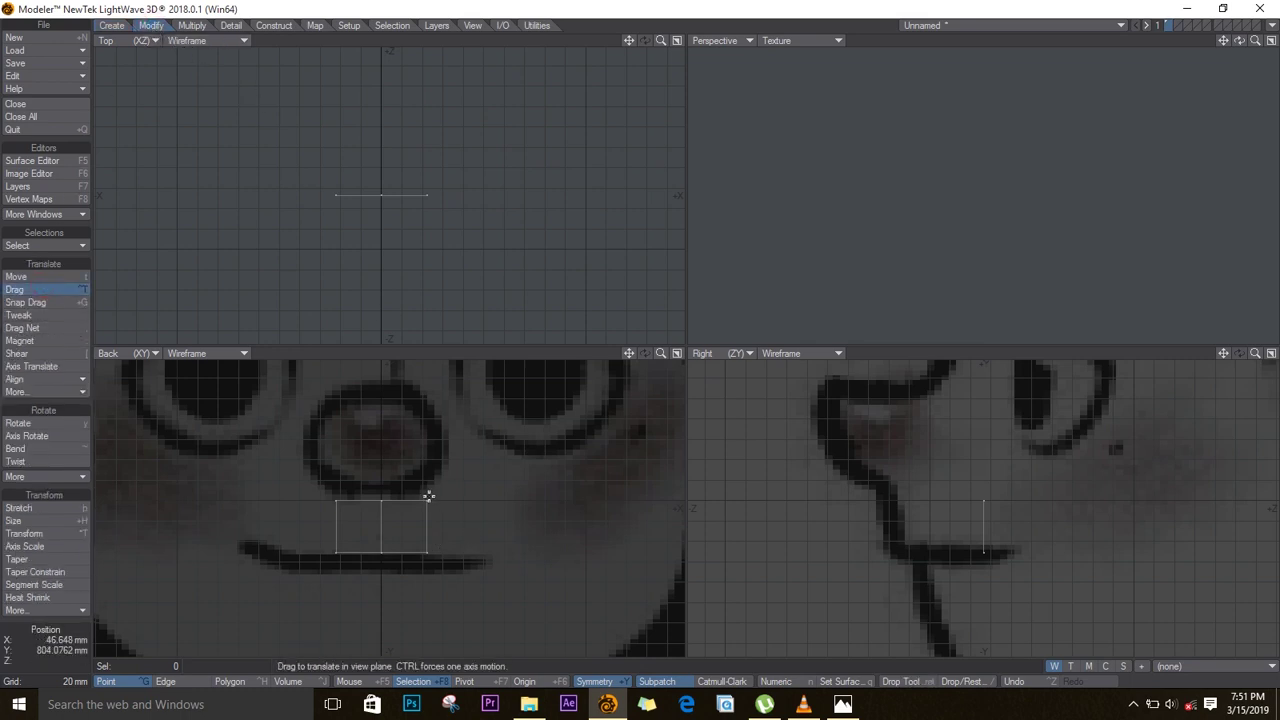
pyautogui.moveTo(428, 500)
pyautogui.mouseDown()
pyautogui.moveTo(455, 441)
pyautogui.moveTo(423, 451)
pyautogui.moveTo(449, 503)
pyautogui.moveTo(463, 501)
pyautogui.moveTo(451, 431)
pyautogui.moveTo(415, 497)
pyautogui.moveTo(425, 488)
pyautogui.mouseUp()
pyautogui.click(425, 549)
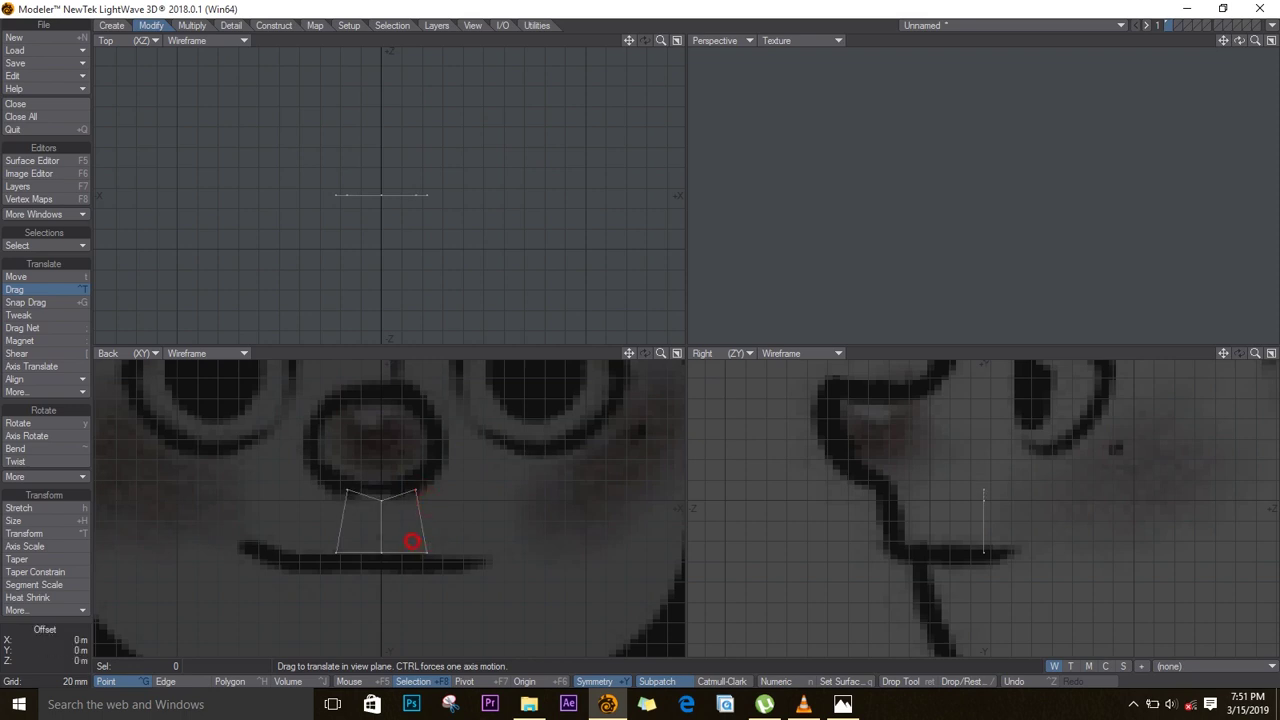
pyautogui.click(424, 552)
pyautogui.moveTo(423, 551); pyautogui.dragTo(403, 542)
pyautogui.moveTo(418, 488); pyautogui.dragTo(416, 492)
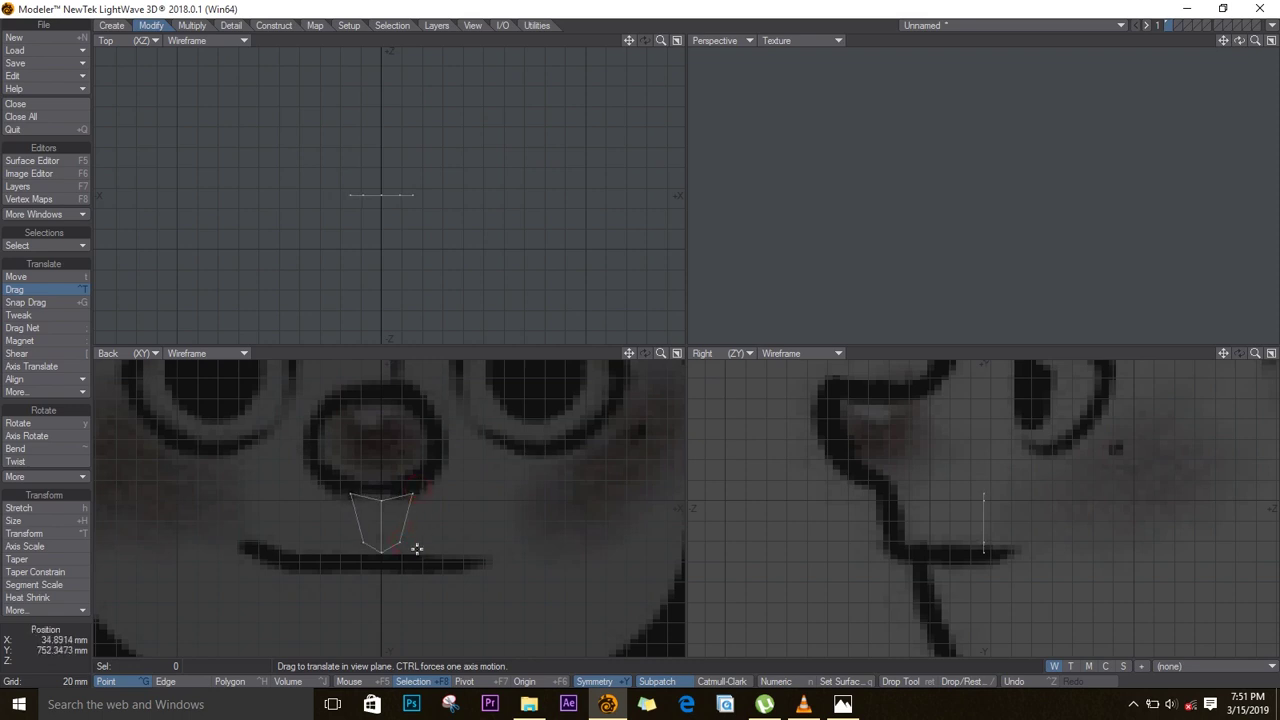
# - Extend the two outer side edges symmetrically along the upper lip and around the mouth corners, moving and rotating each new edge
pyautogui.click(188, 682)
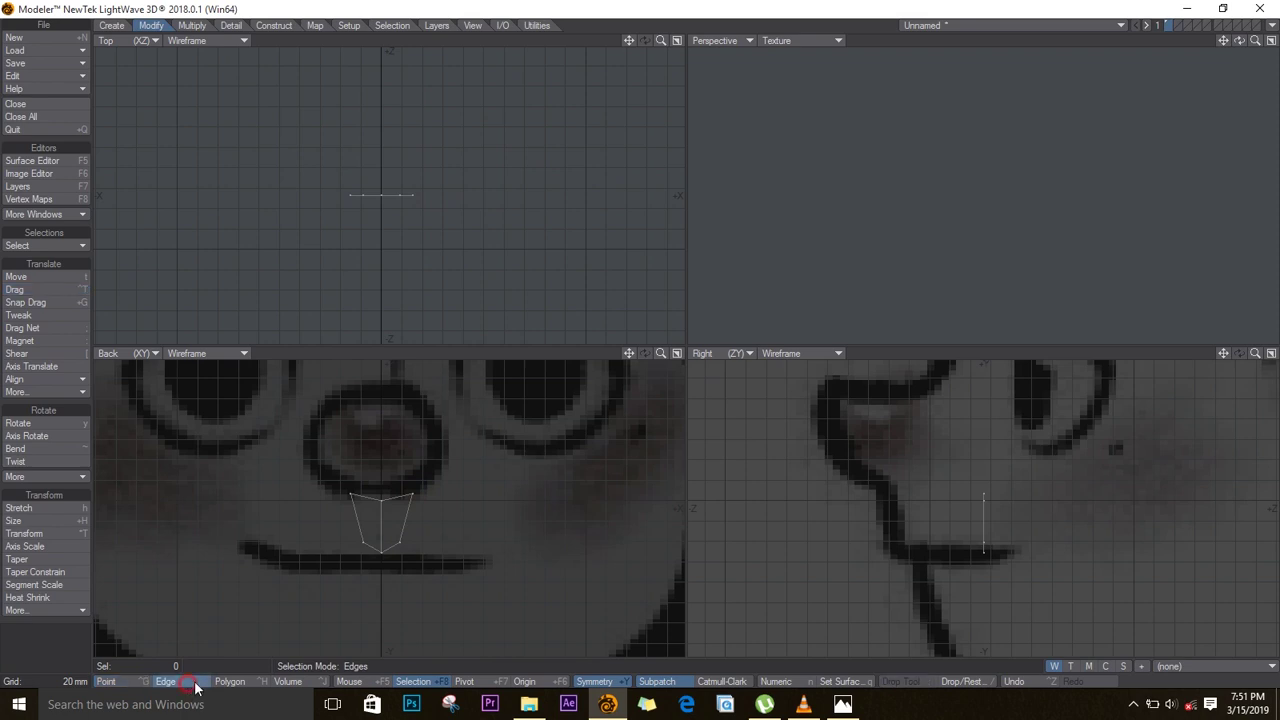
pyautogui.click(408, 516)
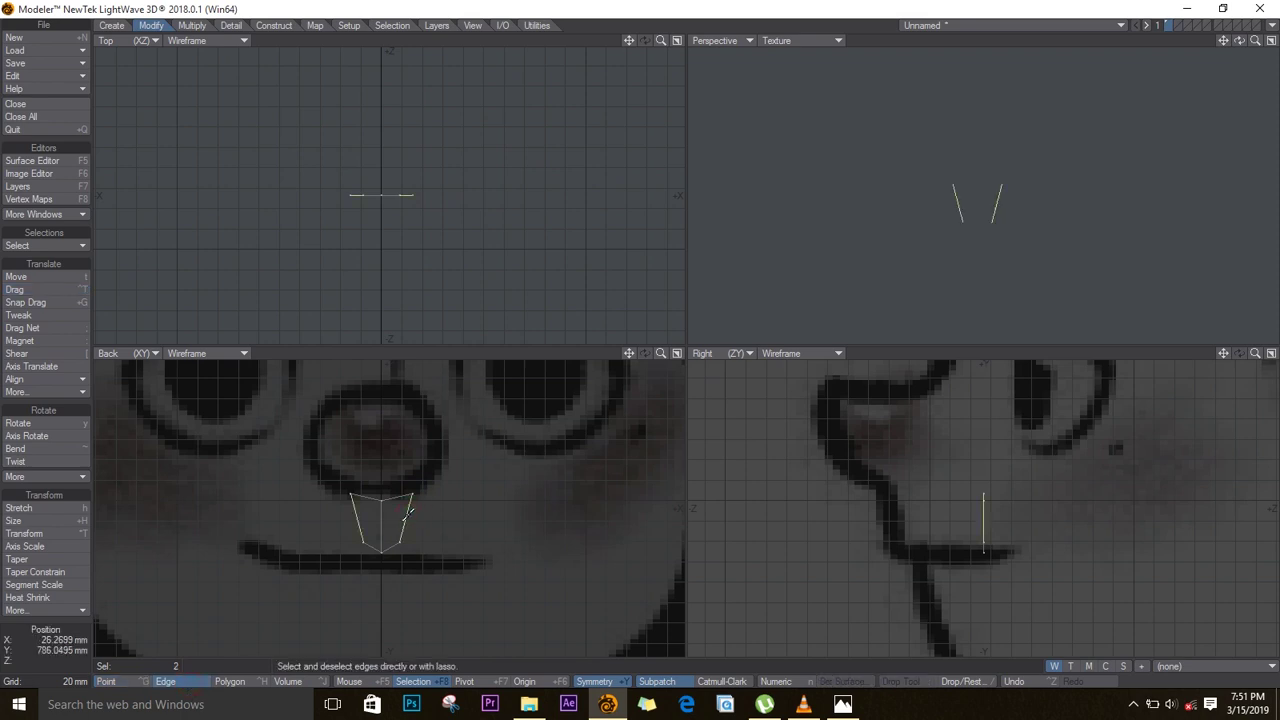
pyautogui.press('t')
pyautogui.moveTo(423, 514); pyautogui.dragTo(480, 594)
pyautogui.press('y')
pyautogui.press('t')
pyautogui.press('y')
pyautogui.press('t')
pyautogui.press('y')
pyautogui.press('t')
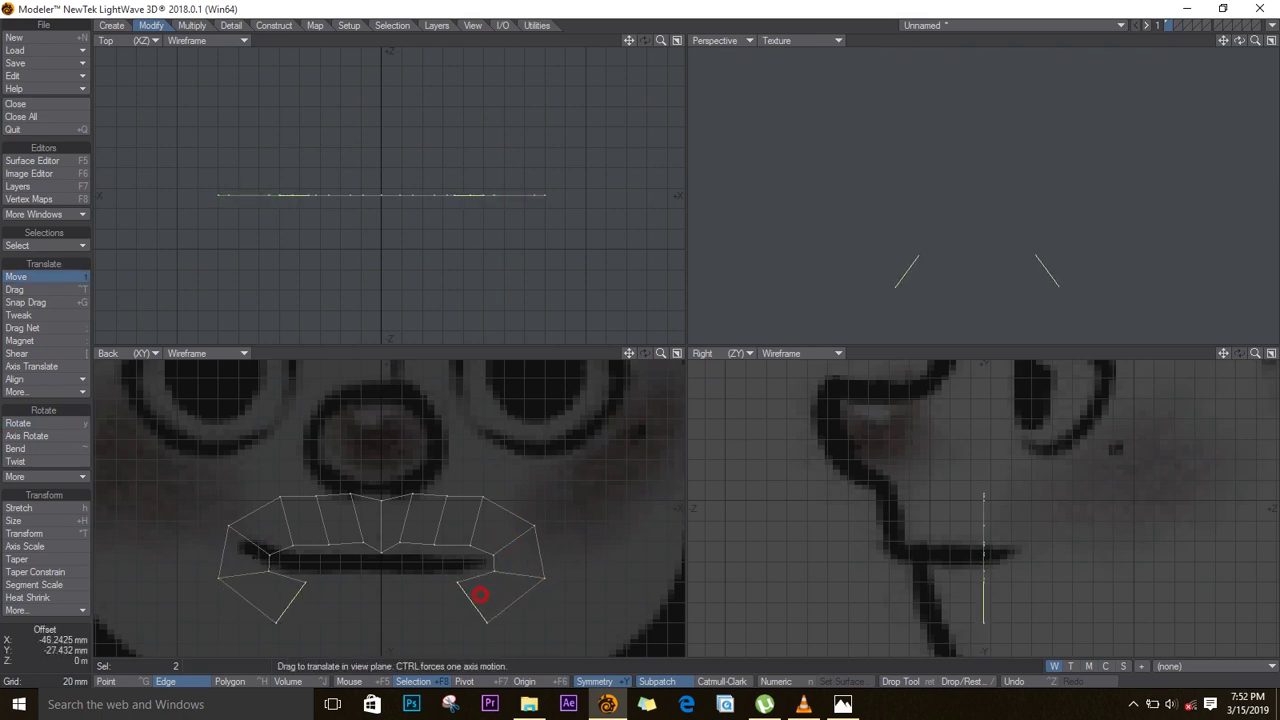
pyautogui.click(515, 573)
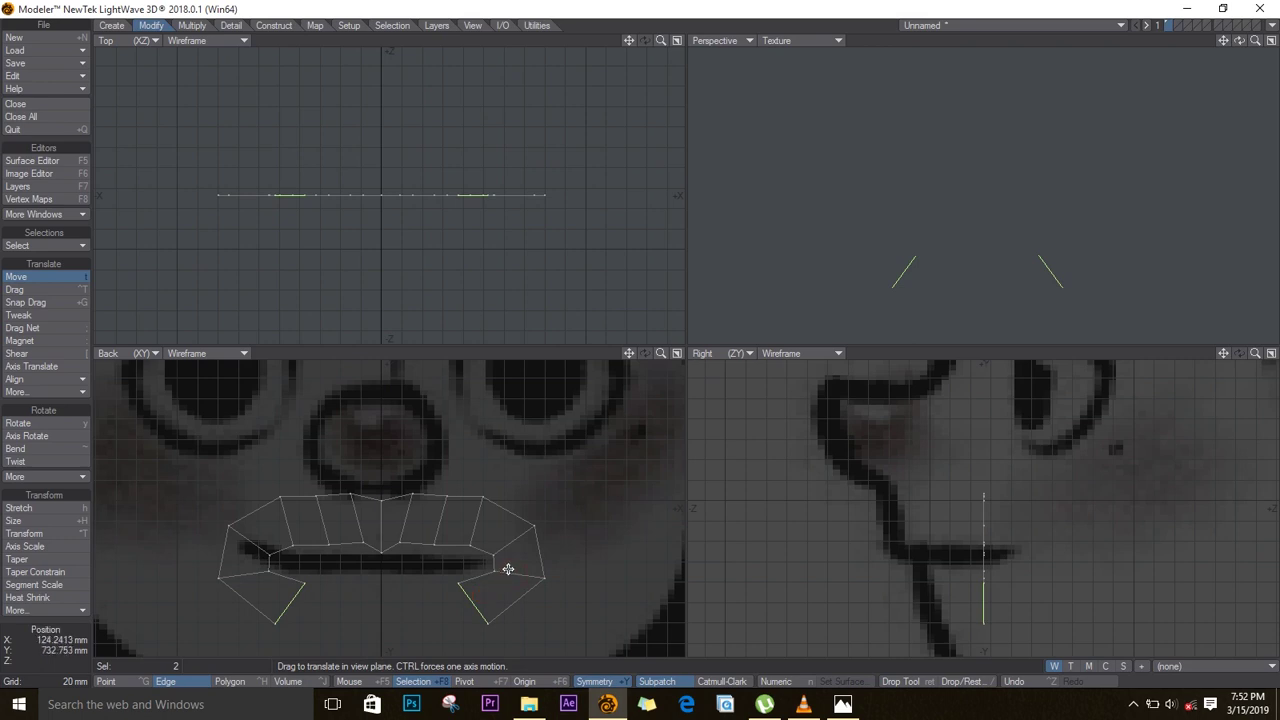
# - Continue extending the edges along the lower lip until they nearly meet at the centre line, and deselect them
pyautogui.press('y')
pyautogui.moveTo(506, 566); pyautogui.dragTo(403, 595)
pyautogui.press('t')
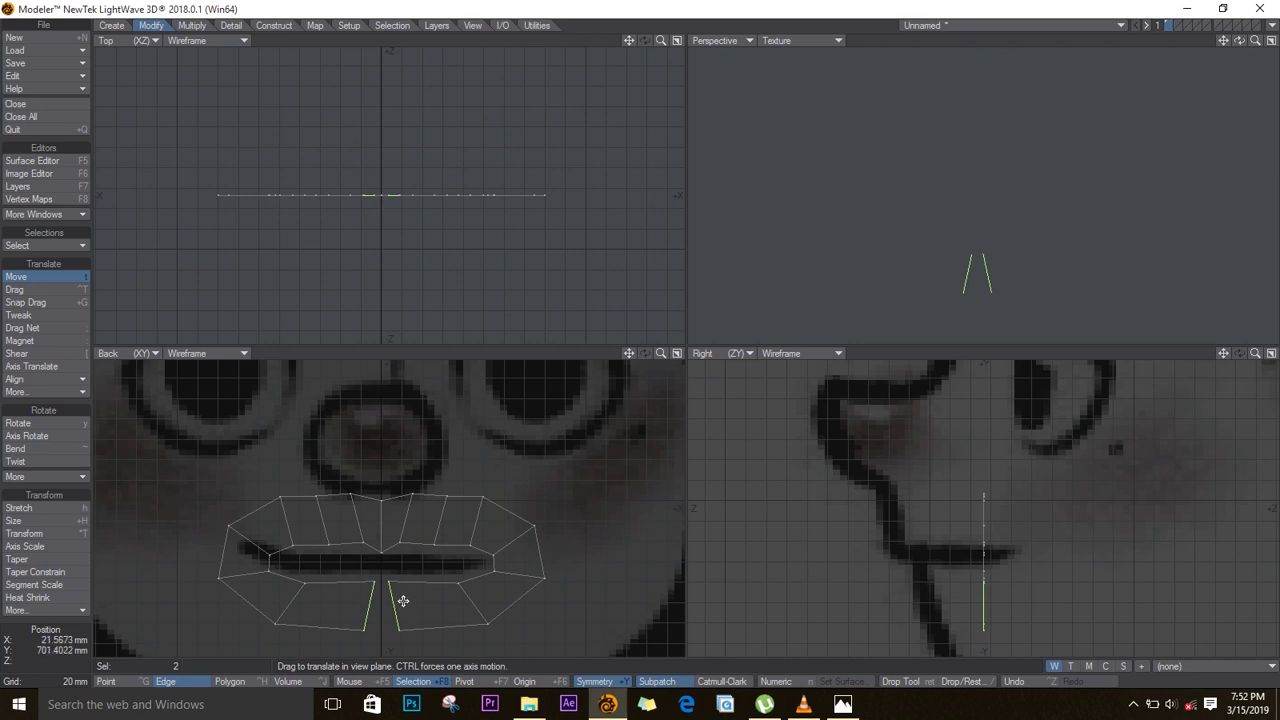
pyautogui.press('Return')
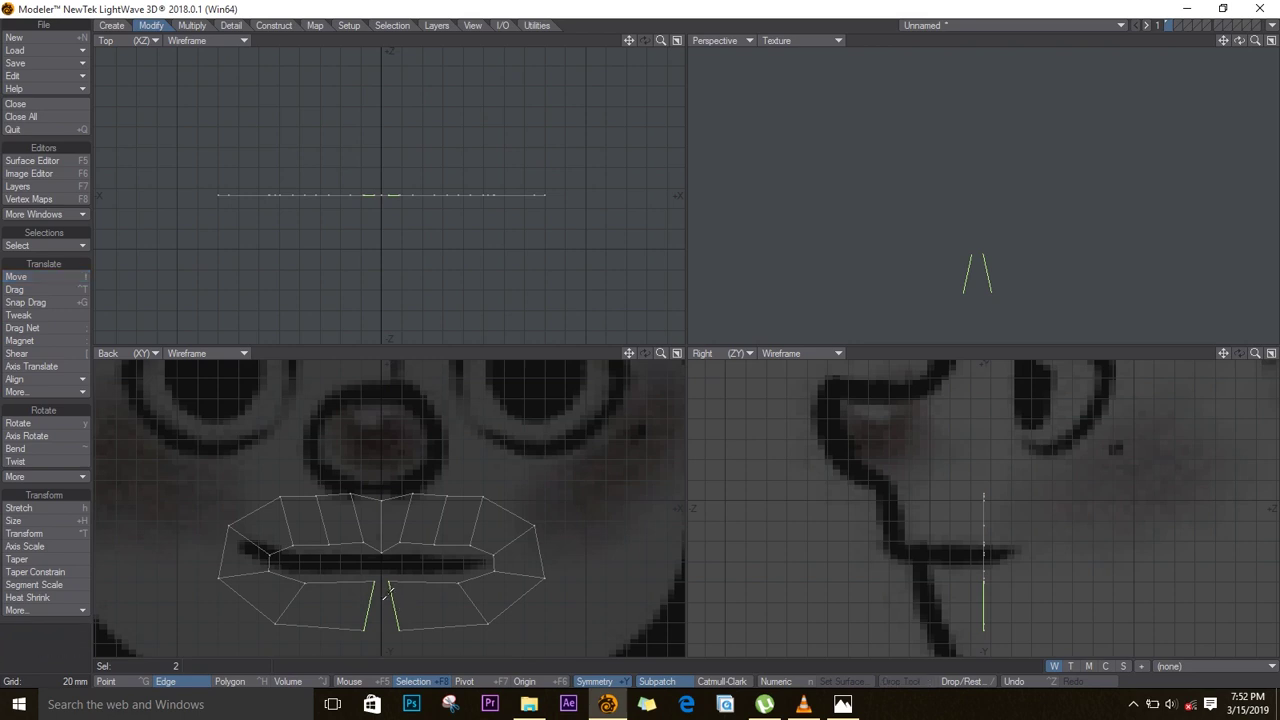
pyautogui.click(400, 607)
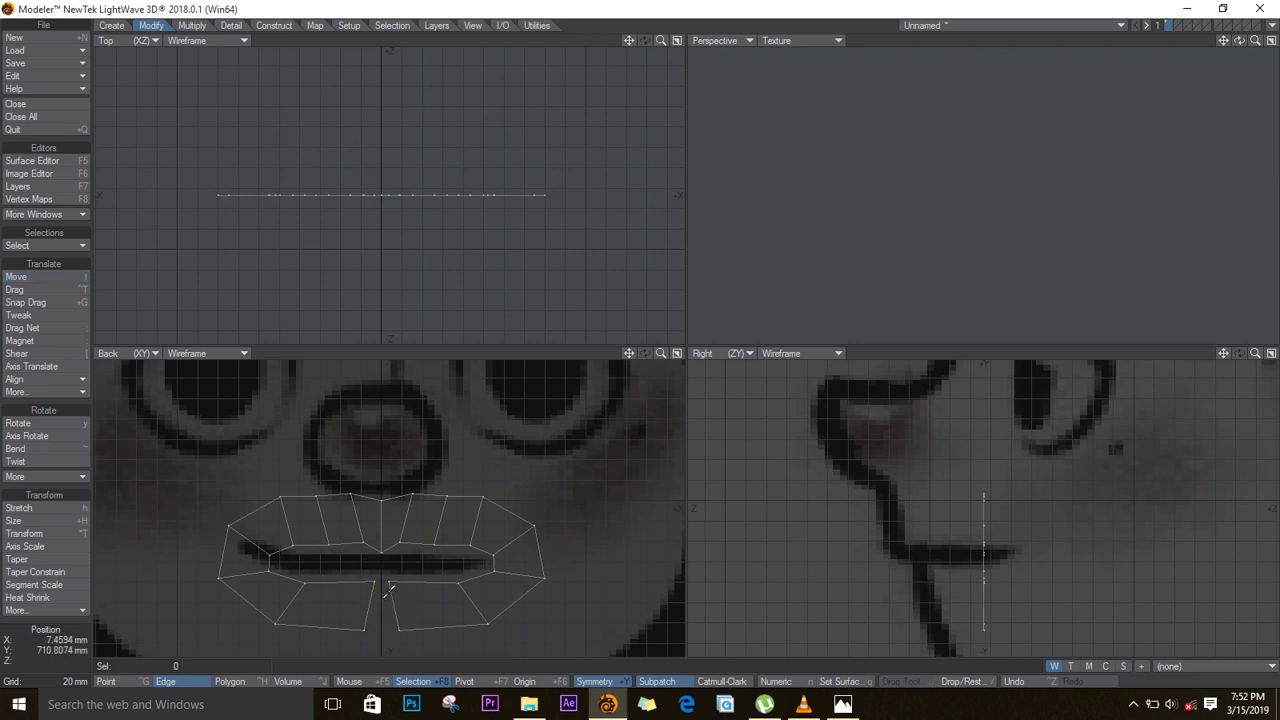
# - With Symmetry off, select the two end points of the lower lip's +X half and set their X value to 0 m
pyautogui.keyDown('ctrl'); pyautogui.keyDown('alt'); pyautogui.moveTo(373, 583); pyautogui.dragTo(420, 488); pyautogui.keyUp('alt'); pyautogui.keyUp('ctrl')
pyautogui.scroll(2, 405, 500)
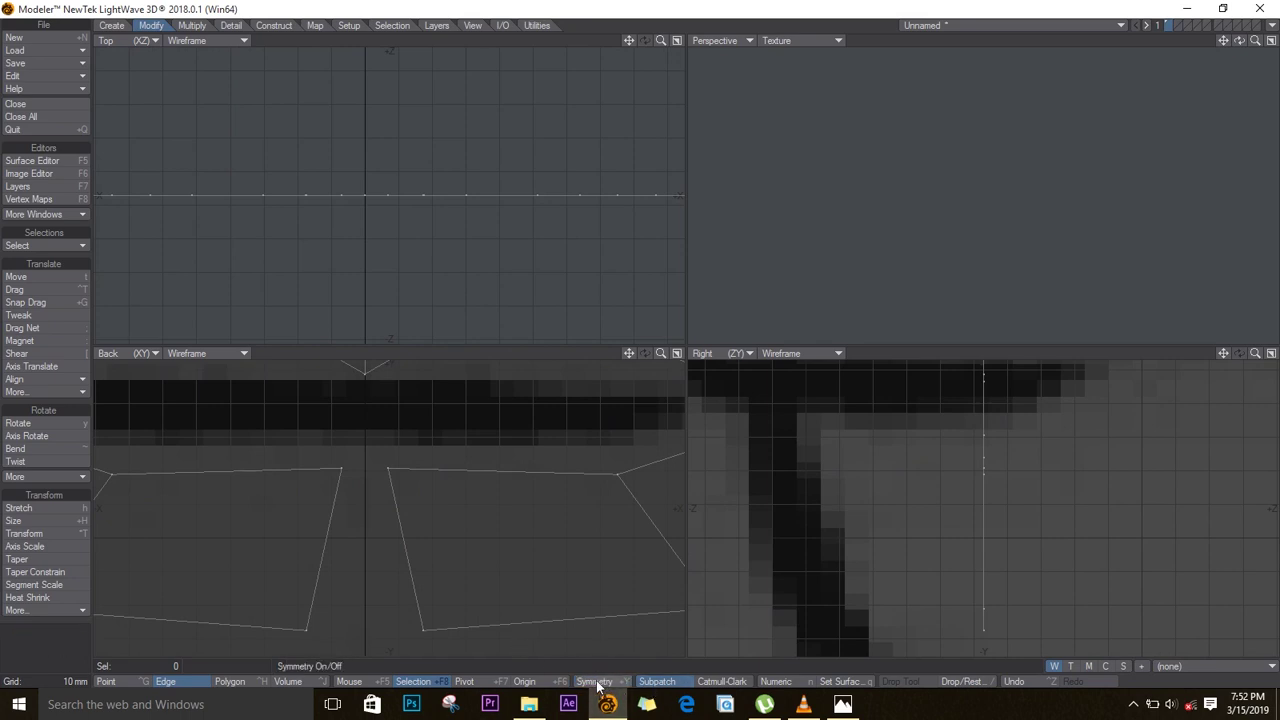
pyautogui.click(105, 681)
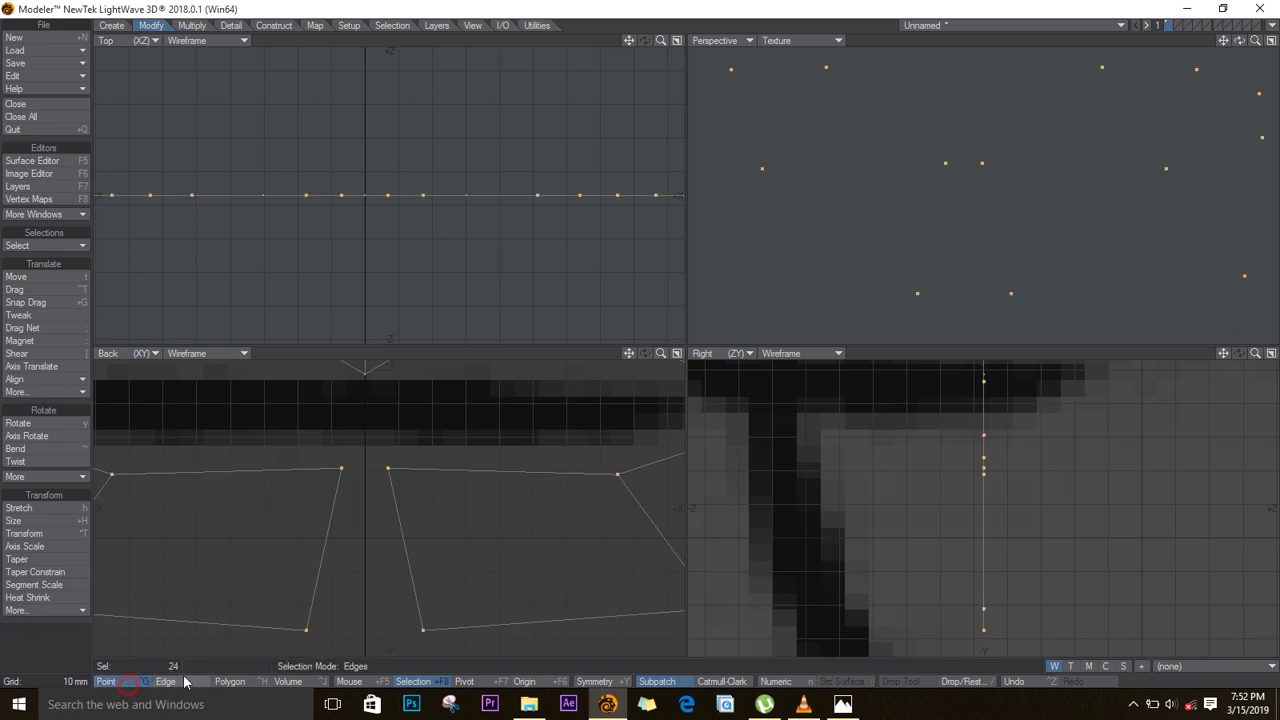
pyautogui.click(405, 456)
pyautogui.click(387, 468)
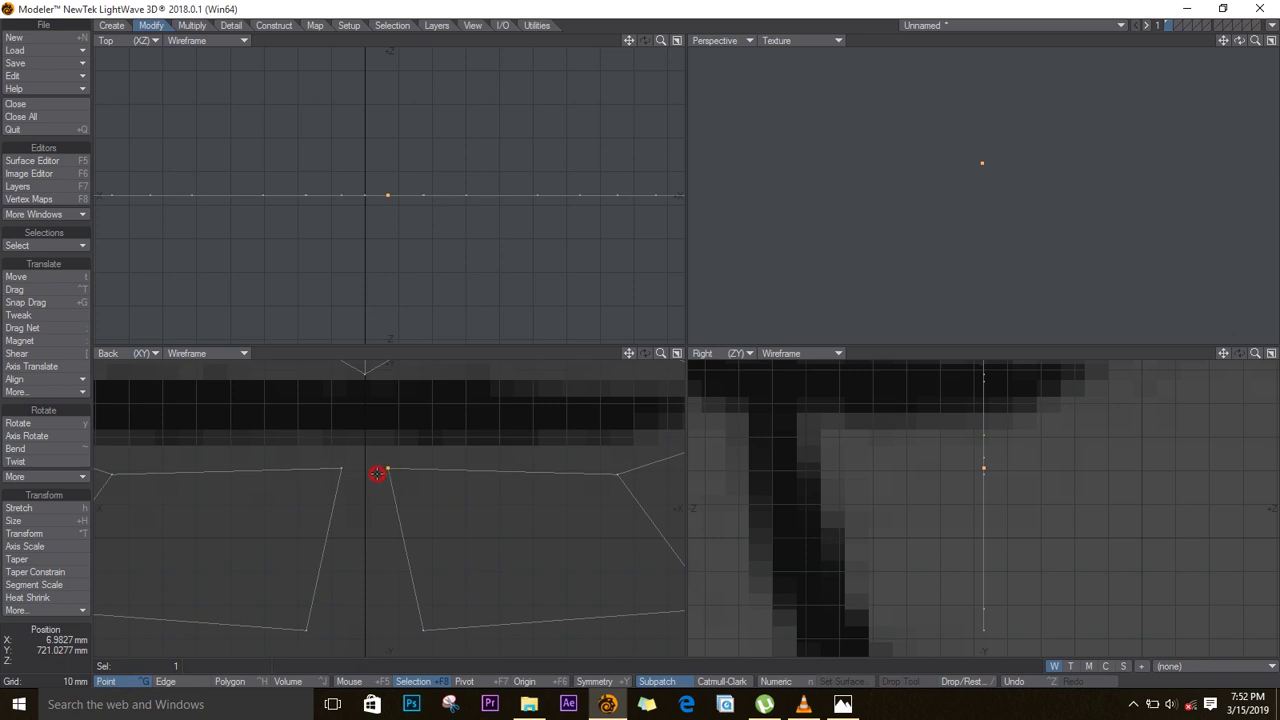
pyautogui.click(422, 629)
pyautogui.press('p')
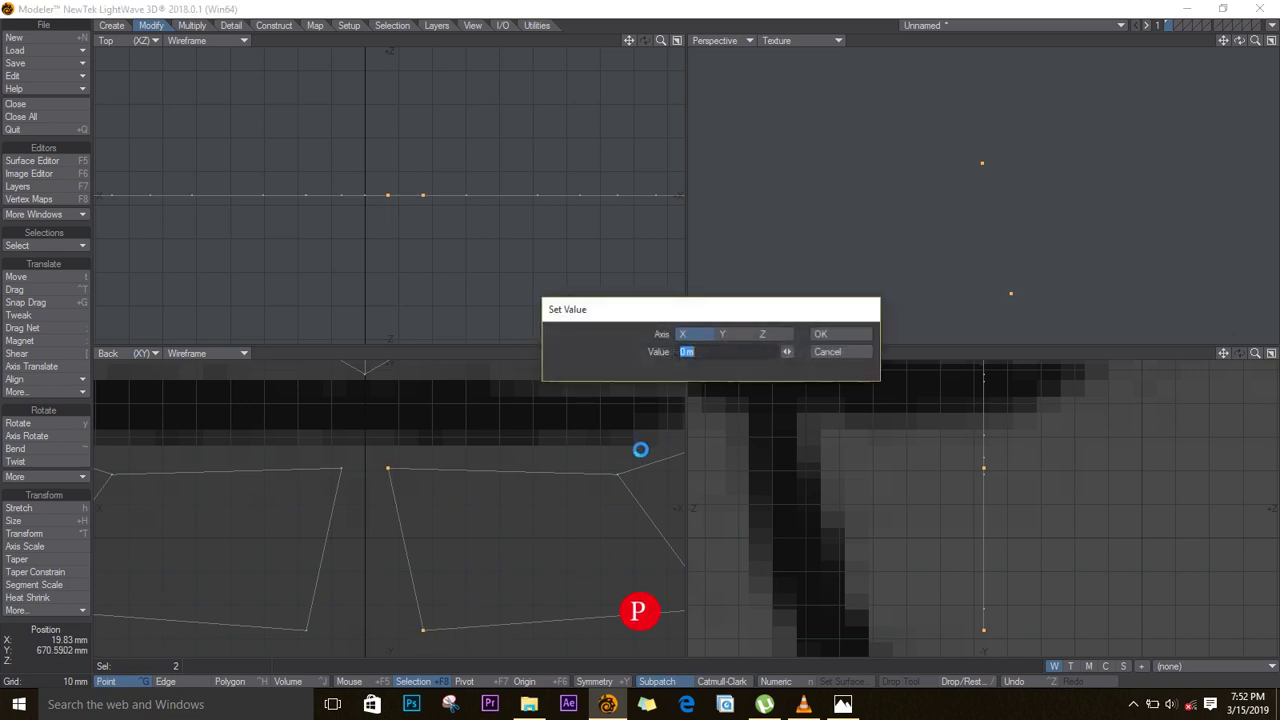
pyautogui.click(822, 335)
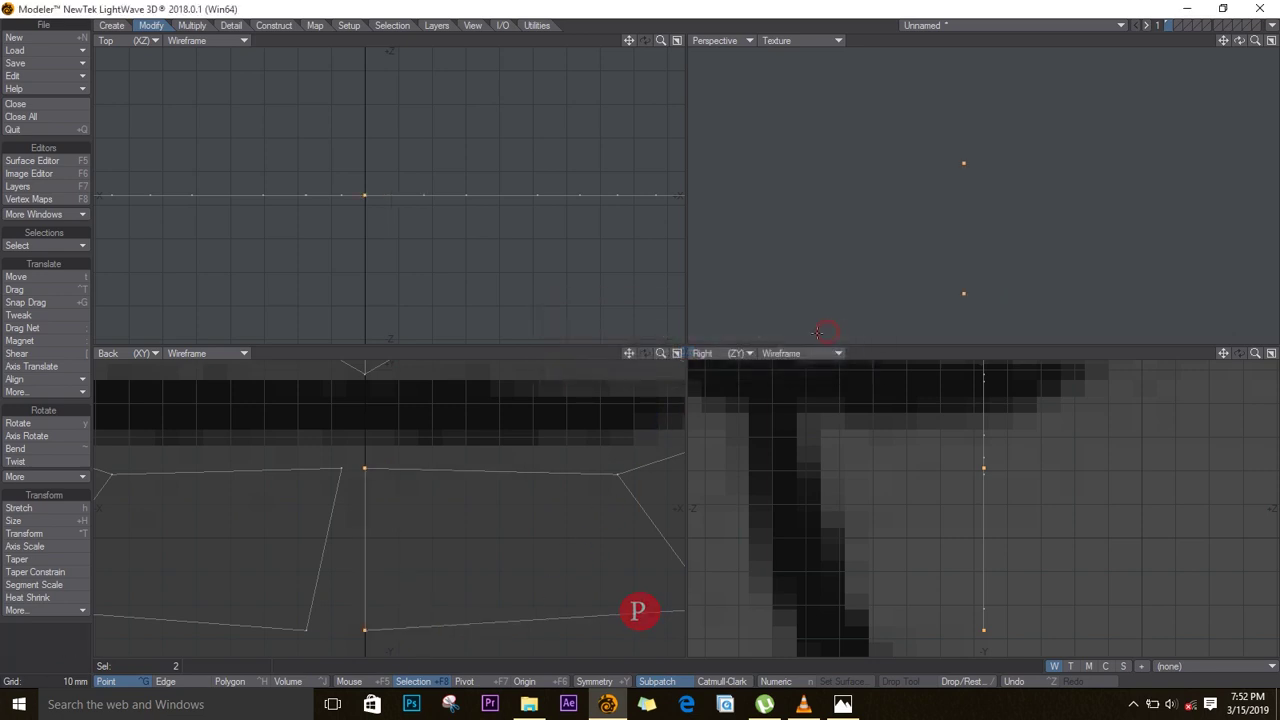
pyautogui.click(566, 466)
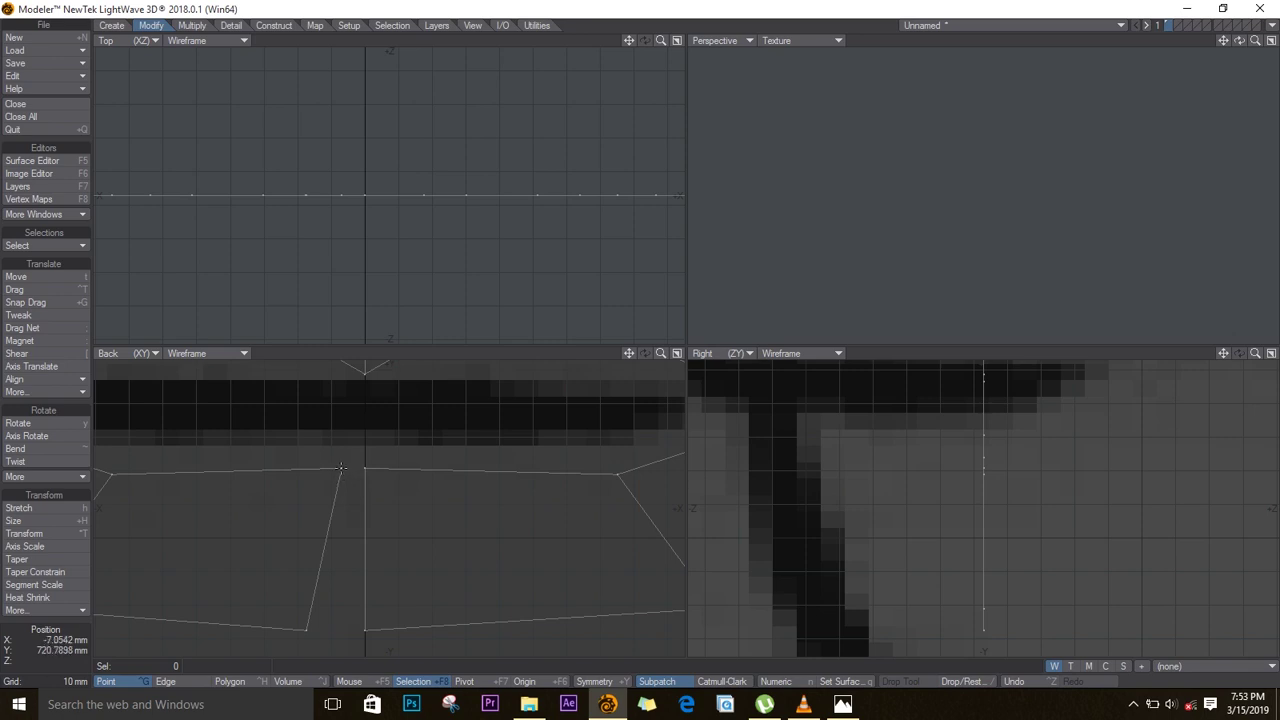
# - Weld the two loose end points of the lower lip's other half onto the matching centre-line points
pyautogui.click(342, 471)
pyautogui.hotkey('ctrl', 'w')
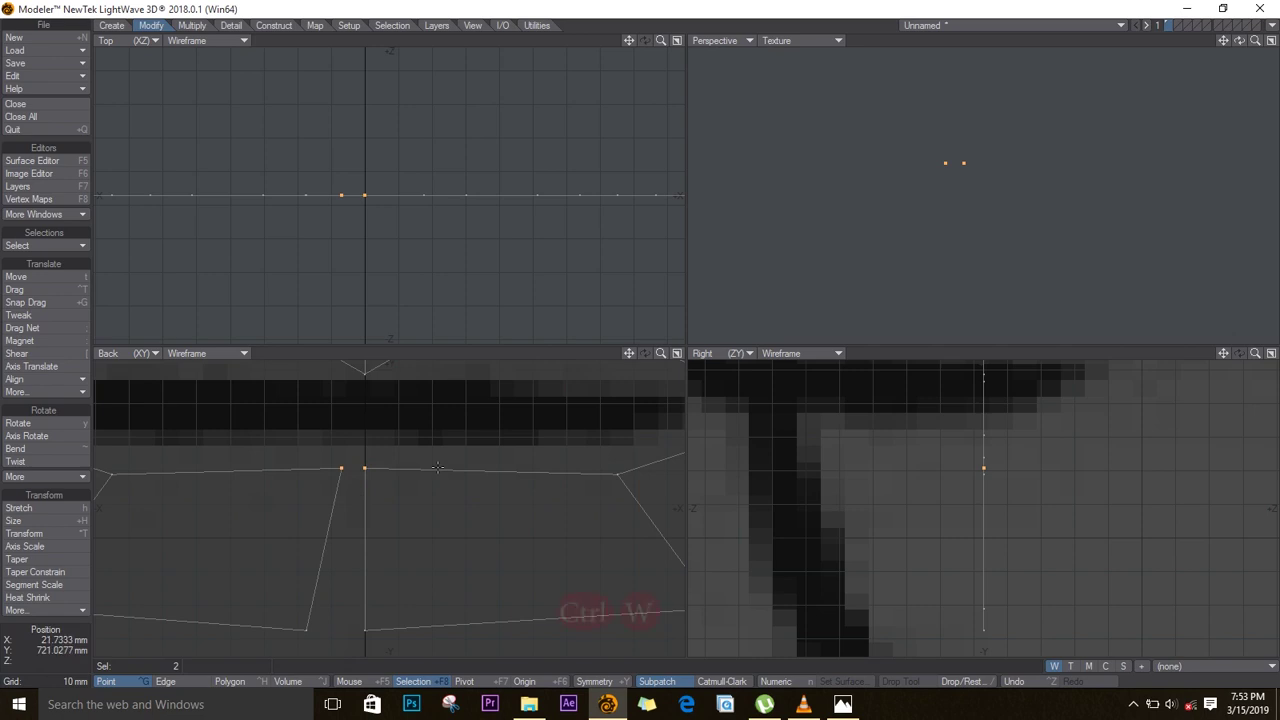
pyautogui.click(307, 631)
pyautogui.click(367, 628)
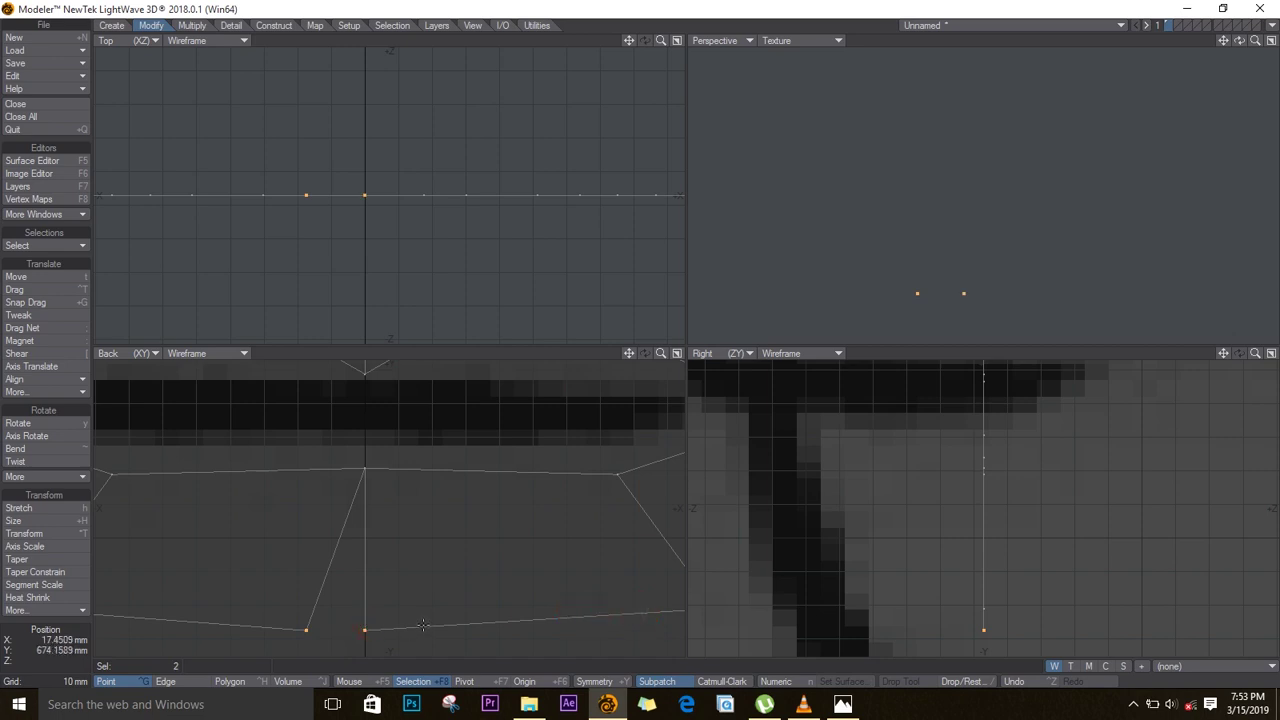
pyautogui.hotkey('ctrl', 'w')
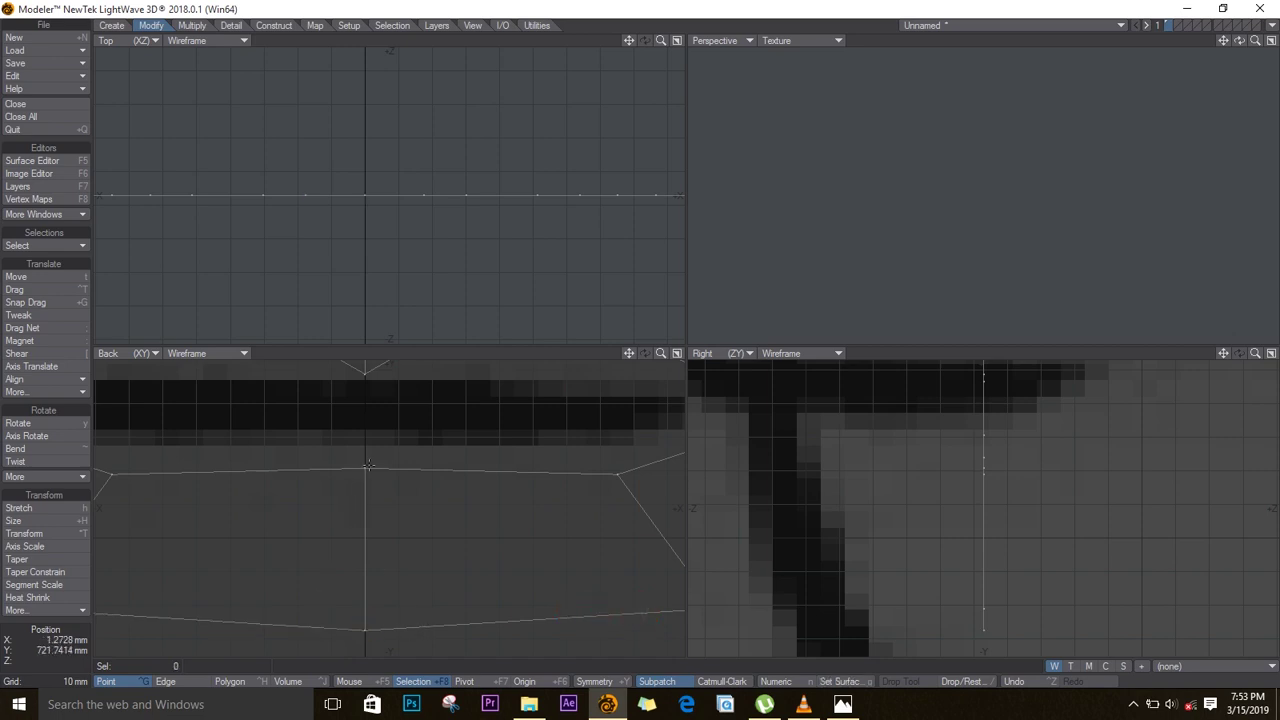
# - Re-enable Symmetry and reshape the mouth loop with Drag, raising the upper points beside the nose and tightening the outer, lower and lip-line points
pyautogui.click(596, 682)
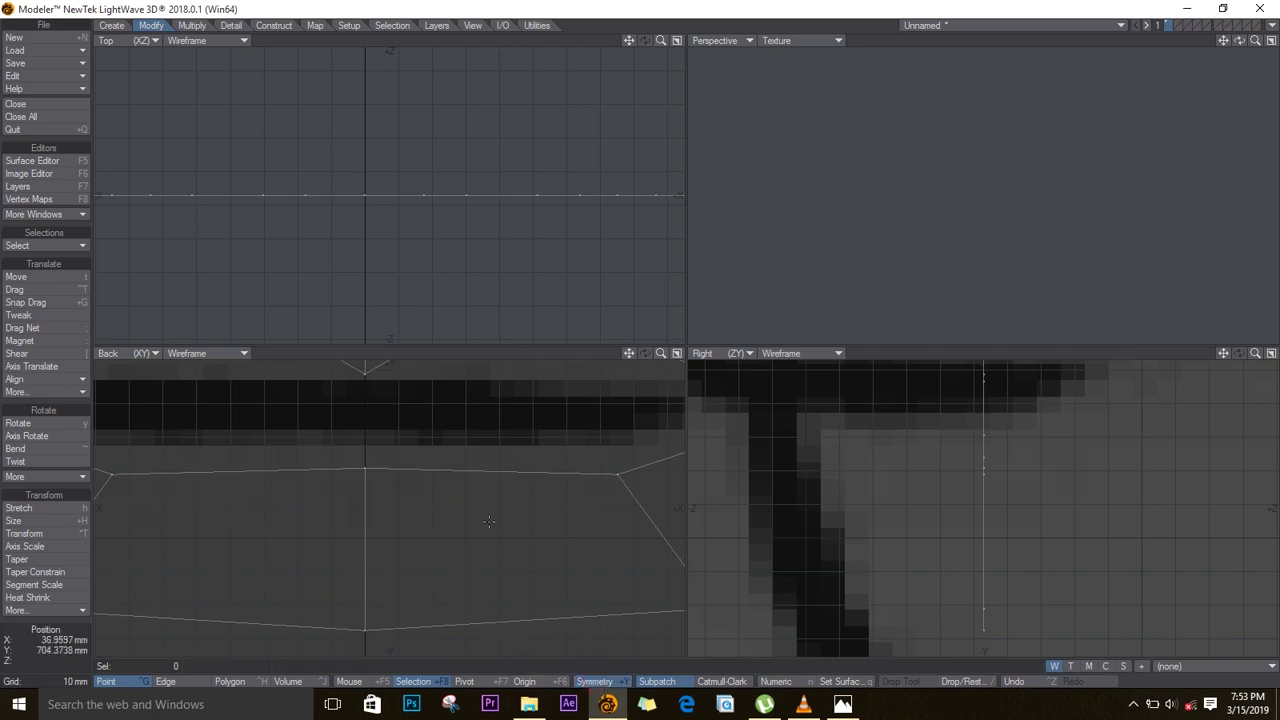
pyautogui.keyDown('ctrl'); pyautogui.keyDown('alt'); pyautogui.moveTo(510, 491); pyautogui.dragTo(503, 495); pyautogui.keyUp('alt'); pyautogui.keyUp('ctrl')
pyautogui.press('a')
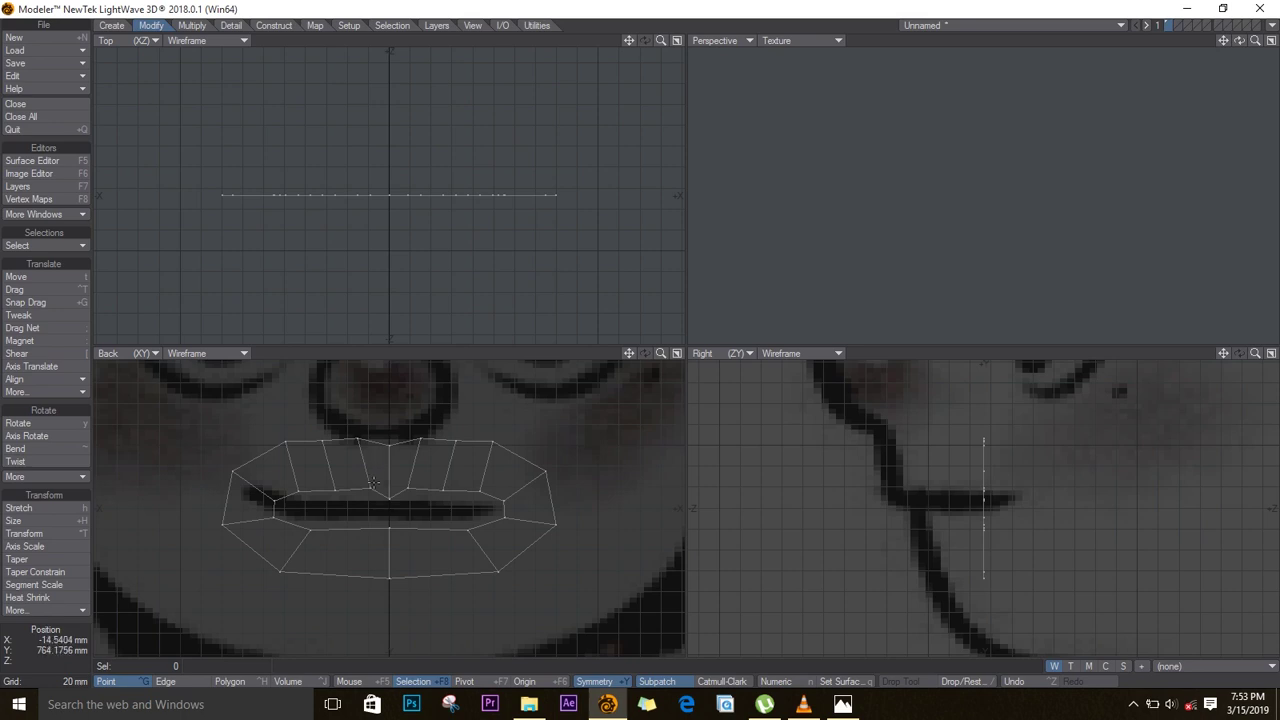
pyautogui.hotkey('ctrl', 't')
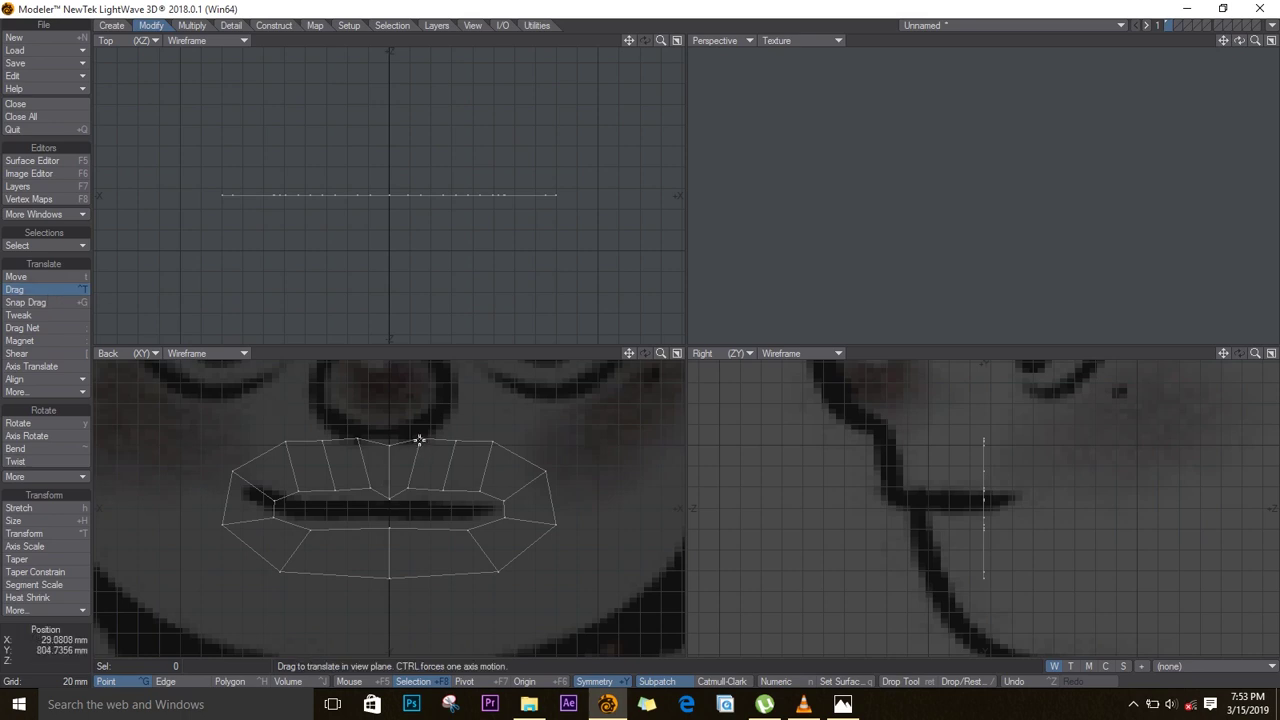
pyautogui.moveTo(420, 441); pyautogui.dragTo(449, 420)
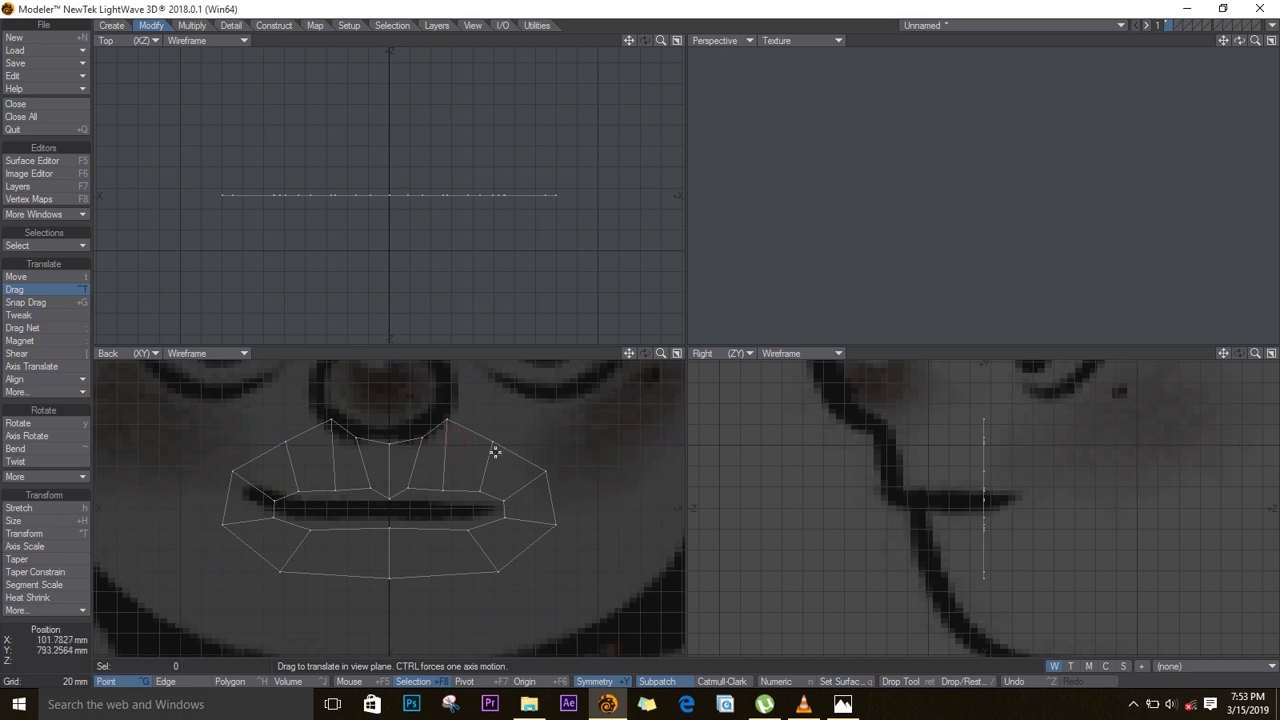
pyautogui.moveTo(494, 446); pyautogui.dragTo(533, 476)
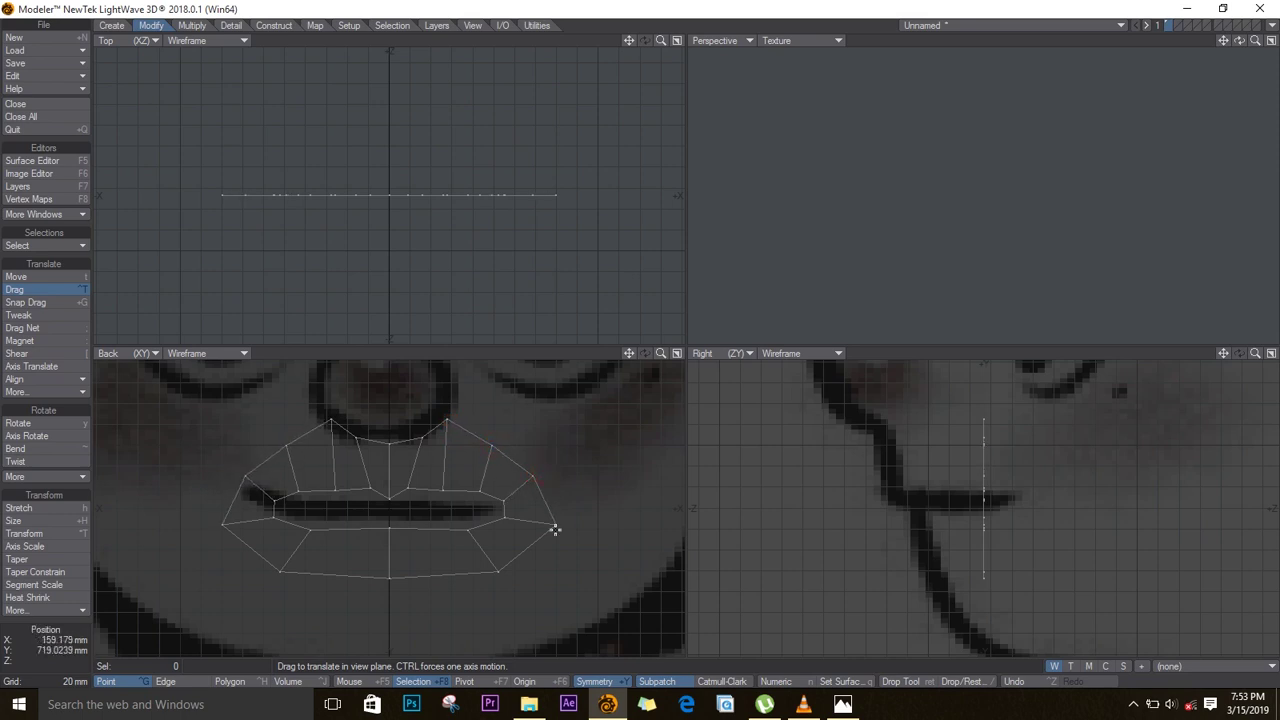
pyautogui.moveTo(555, 530); pyautogui.dragTo(545, 525)
pyautogui.moveTo(498, 573); pyautogui.dragTo(487, 567)
pyautogui.moveTo(389, 502)
pyautogui.mouseDown()
pyautogui.moveTo(443, 486)
pyautogui.moveTo(477, 491)
pyautogui.moveTo(501, 517)
pyautogui.mouseUp()
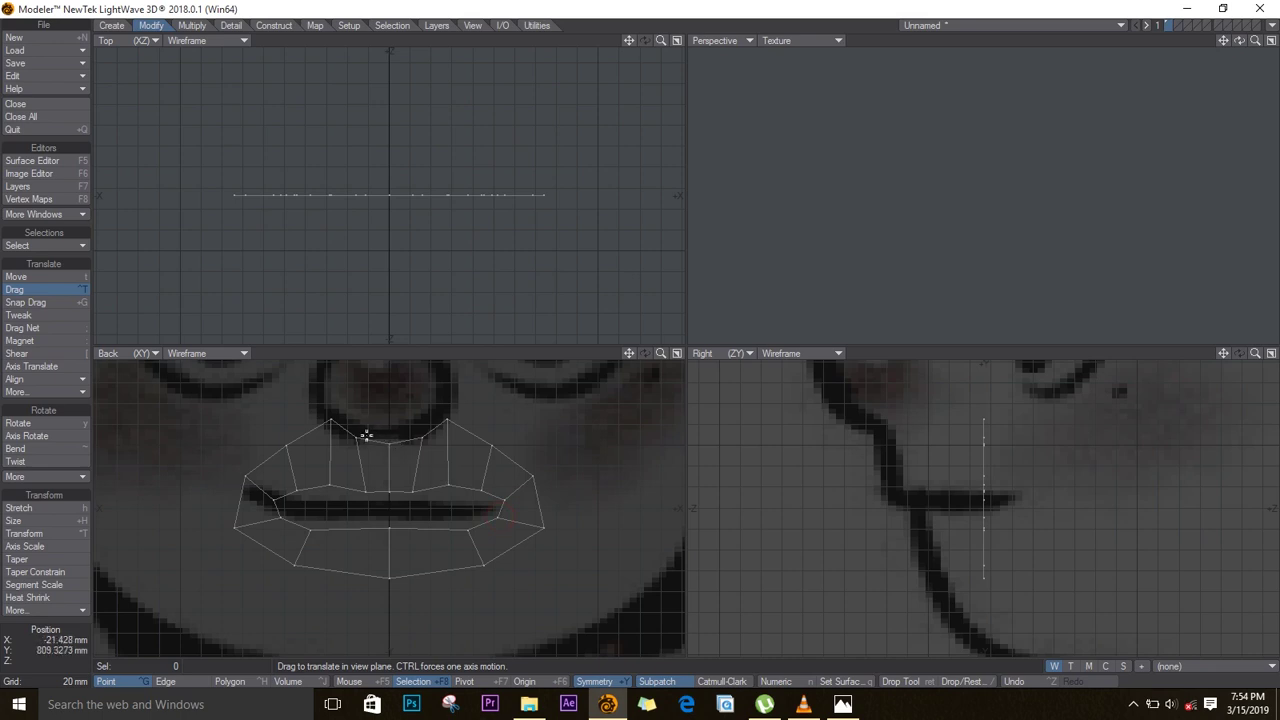
pyautogui.press('space')
# - Extend the four upper edges under the nose upward and adjust the new points into a shallow arch across the lower nose
pyautogui.click(188, 682)
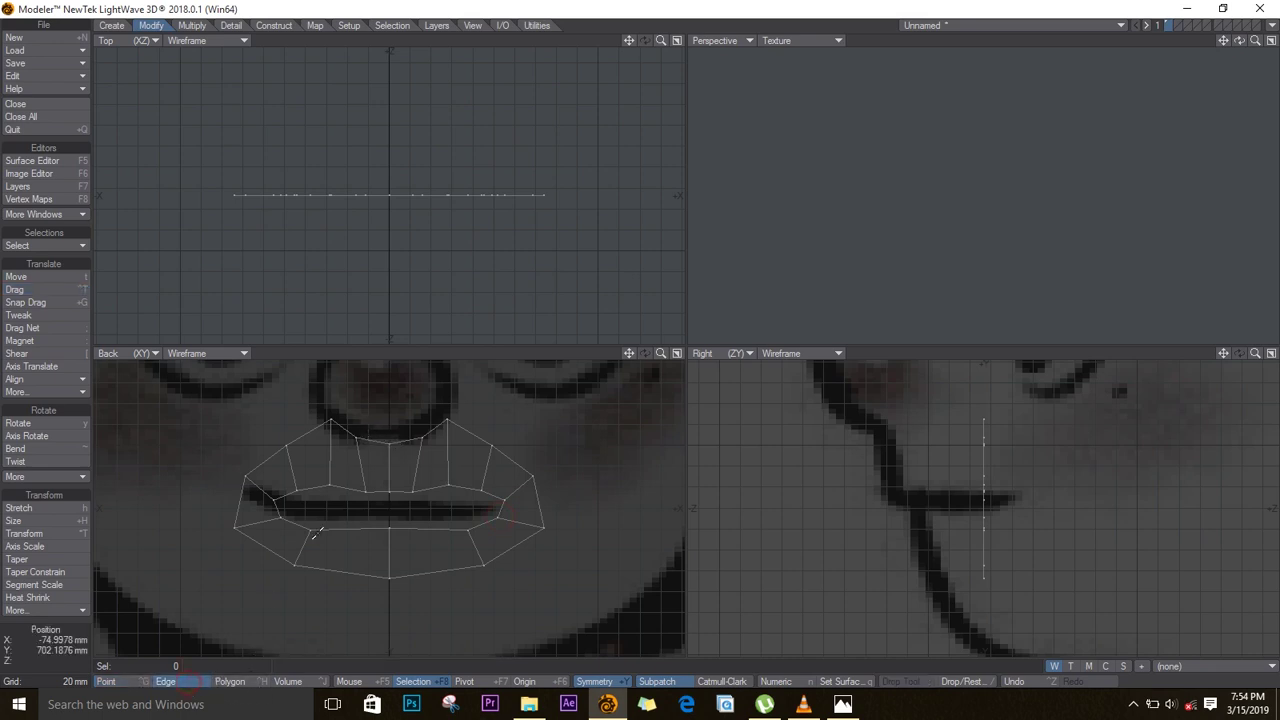
pyautogui.moveTo(352, 424)
pyautogui.mouseDown()
pyautogui.moveTo(343, 434)
pyautogui.moveTo(384, 440)
pyautogui.moveTo(375, 448)
pyautogui.mouseUp()
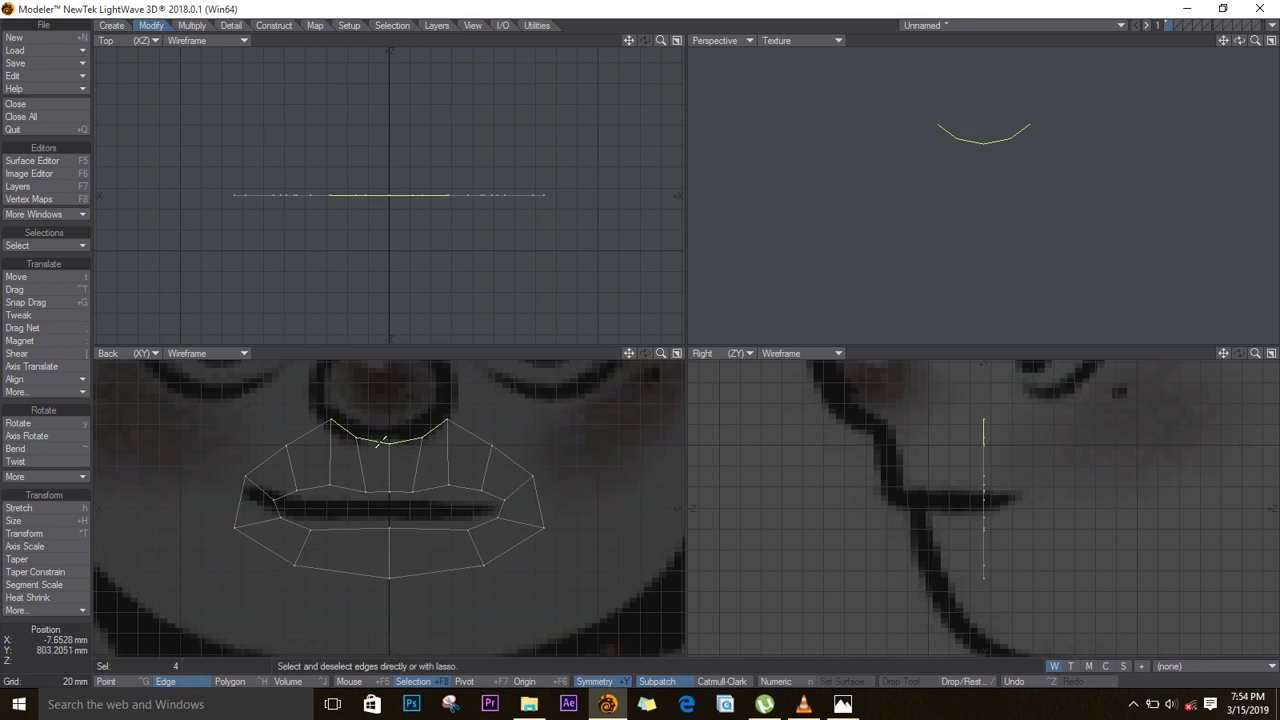
pyautogui.press('t')
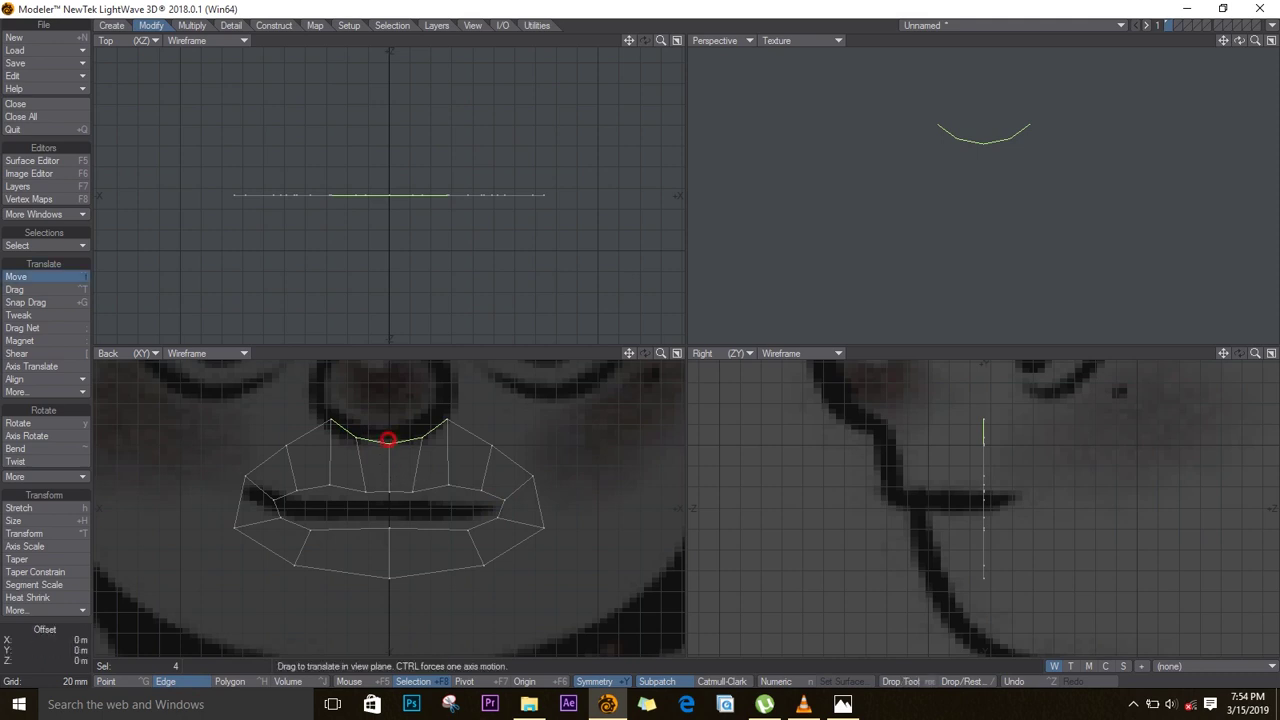
pyautogui.moveTo(387, 437)
pyautogui.mouseDown()
pyautogui.moveTo(386, 399)
pyautogui.moveTo(427, 401)
pyautogui.moveTo(444, 417)
pyautogui.moveTo(390, 398)
pyautogui.mouseUp()
pyautogui.hotkey('ctrl', 't')
pyautogui.click(439, 413)
pyautogui.press('space')
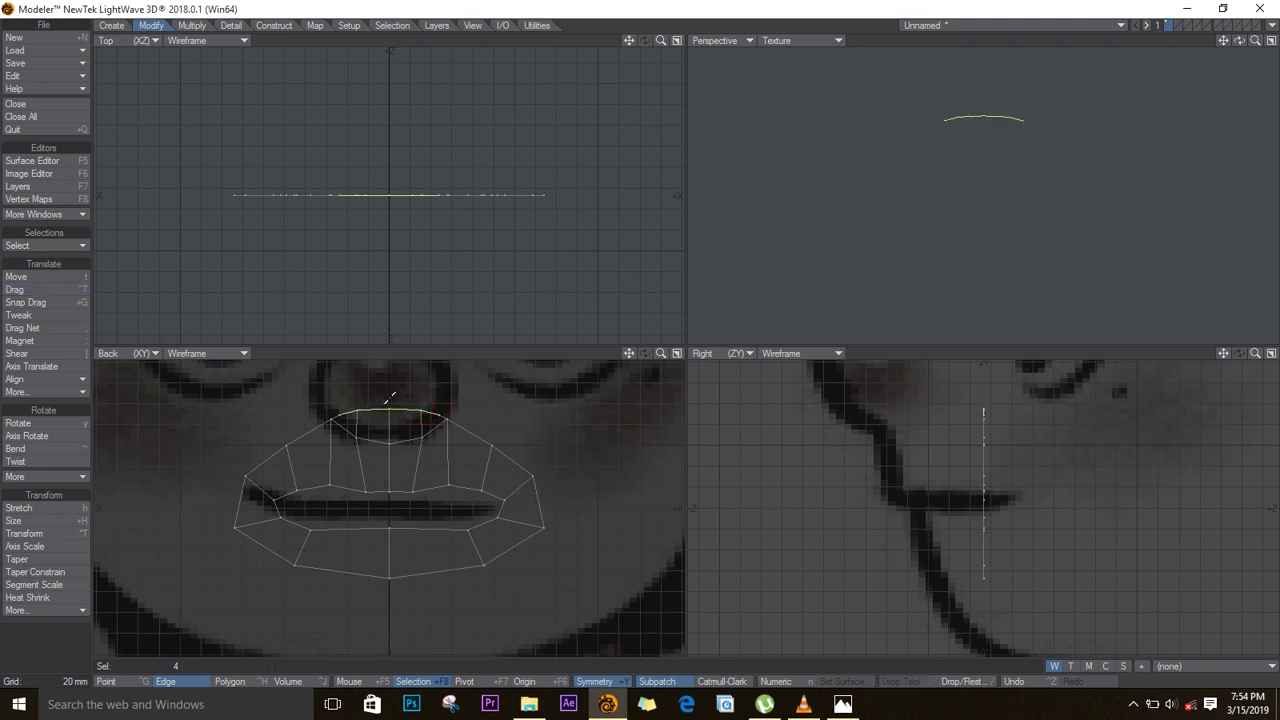
pyautogui.press('/')
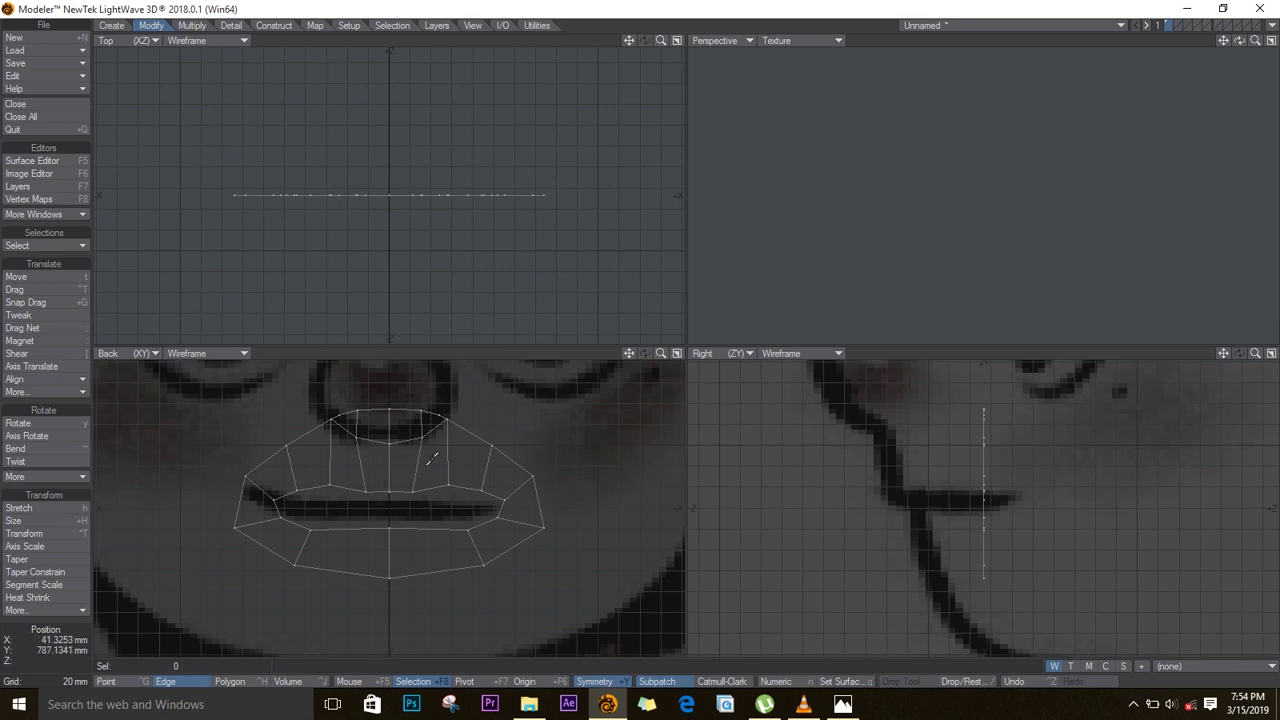
# - Select the six edges of the arch across the lower nose and extend them upward to the middle of the nose
pyautogui.moveTo(337, 414)
pyautogui.mouseDown()
pyautogui.moveTo(369, 417)
pyautogui.moveTo(374, 405)
pyautogui.moveTo(356, 430)
pyautogui.mouseUp()
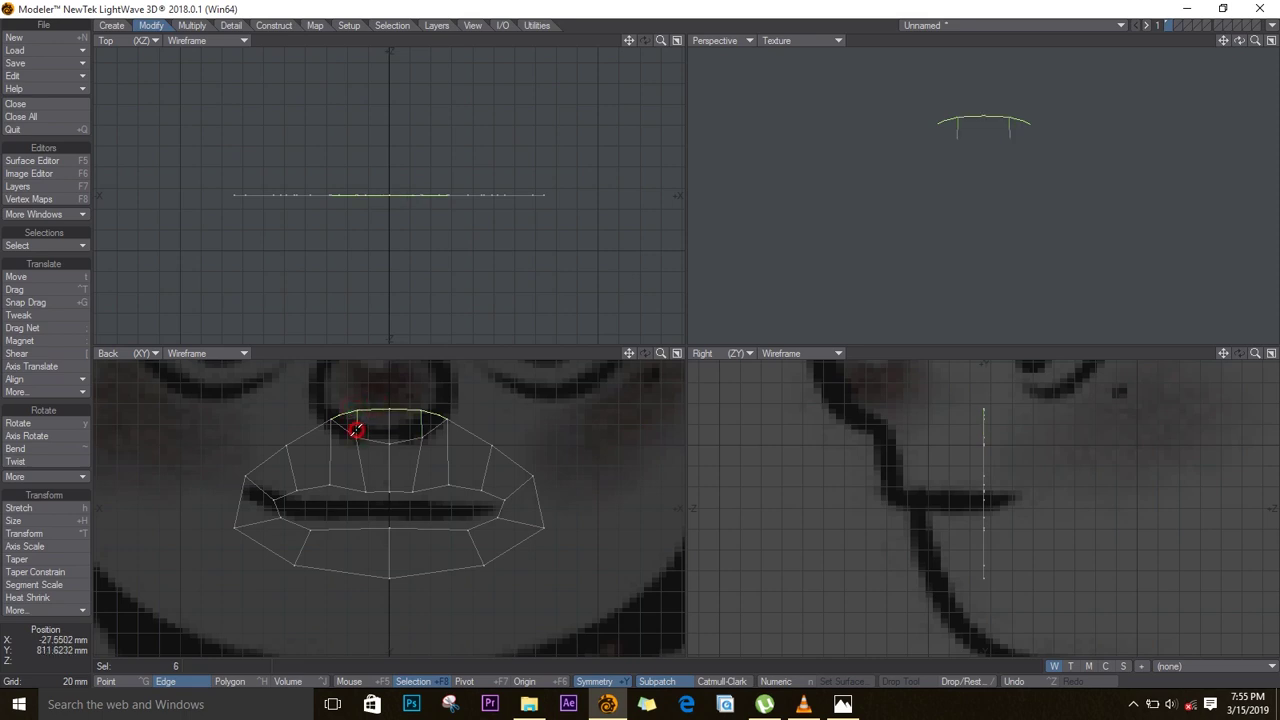
pyautogui.click(356, 430)
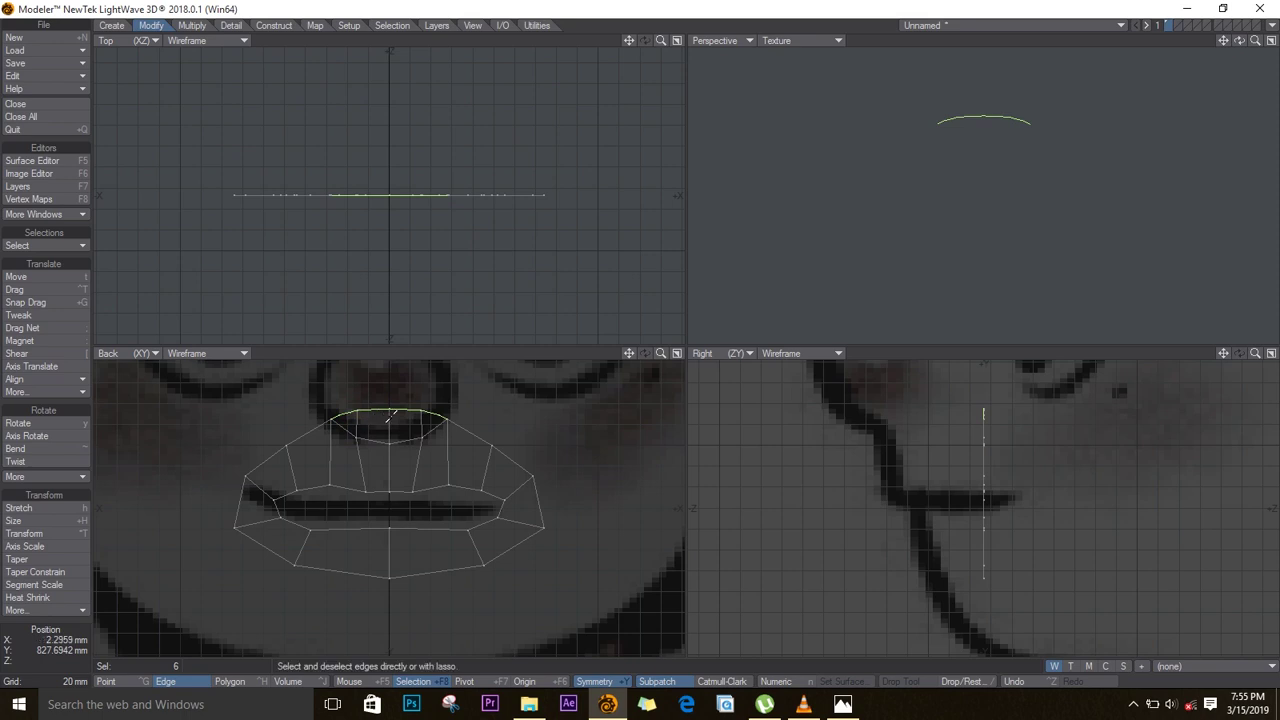
pyautogui.press('t')
pyautogui.moveTo(394, 408)
pyautogui.mouseDown()
pyautogui.moveTo(390, 379)
pyautogui.moveTo(416, 381)
pyautogui.moveTo(398, 387)
pyautogui.mouseUp()
pyautogui.moveTo(419, 480); pyautogui.dragTo(419, 497)
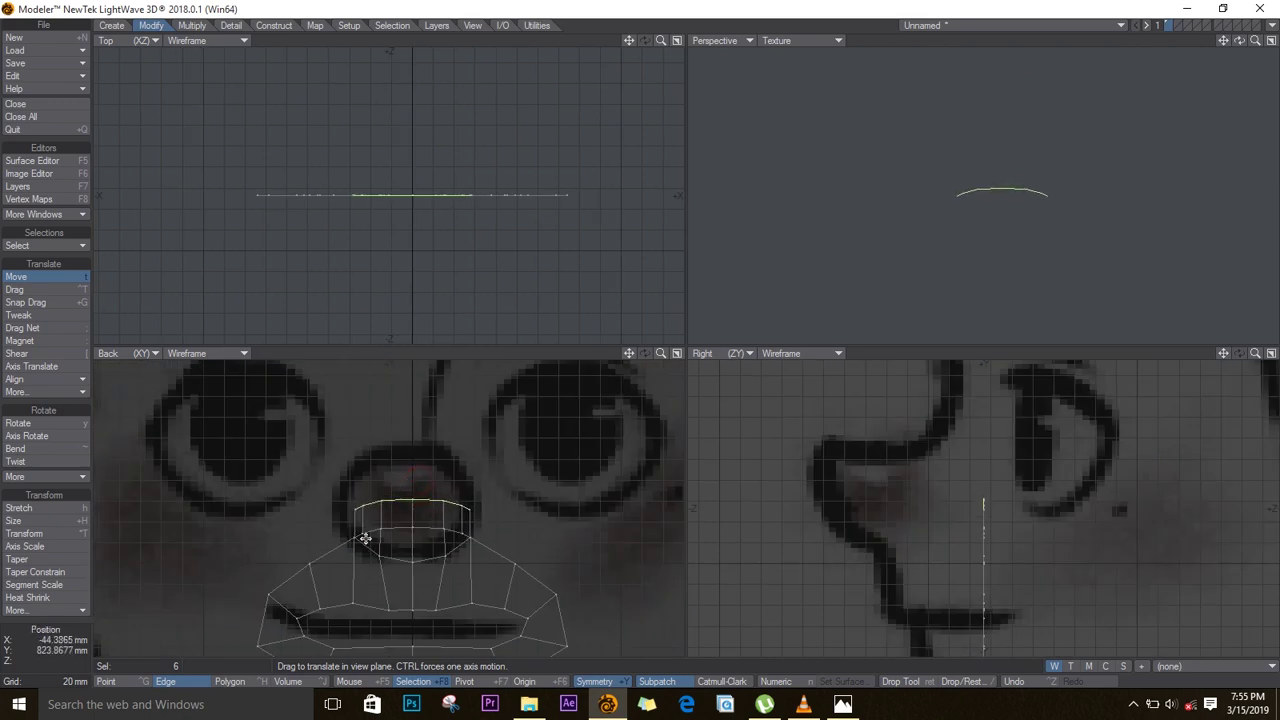
pyautogui.press('space')
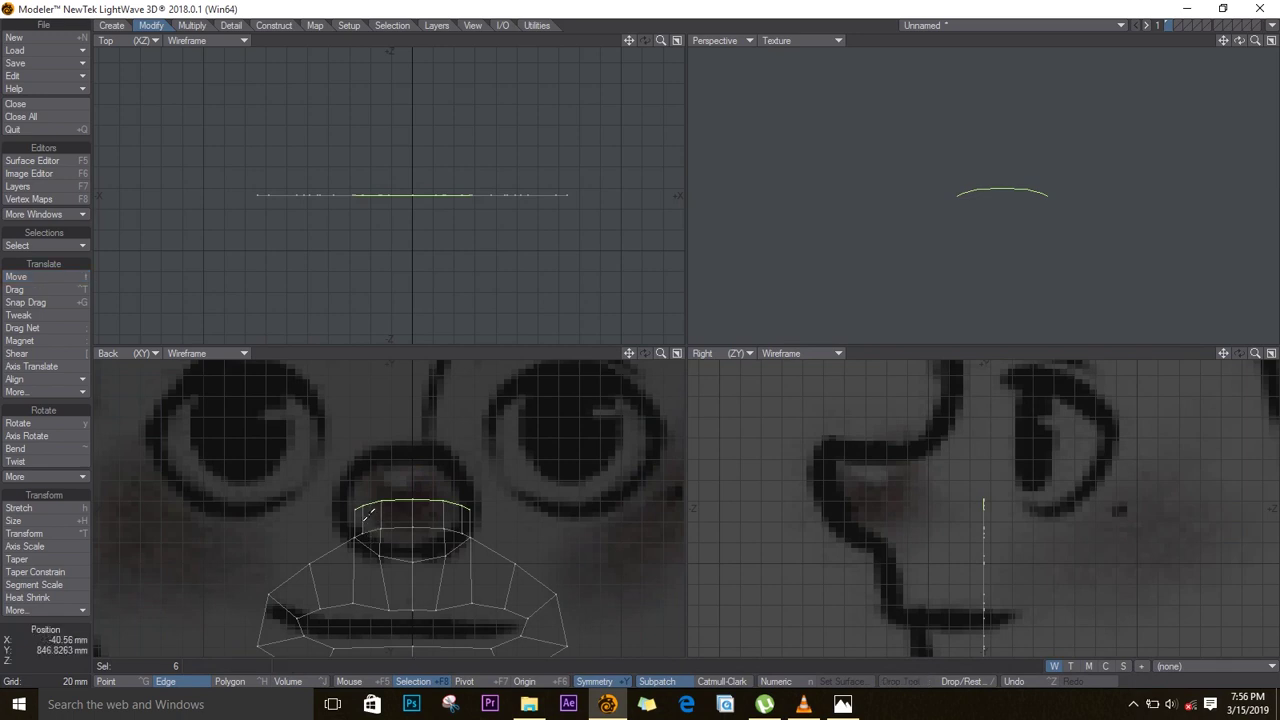
# - Extend only the four middle edges up to the nose bridge, and again to eyebrow level with a wider top, then deselect them
pyautogui.moveTo(355, 510); pyautogui.dragTo(353, 502)
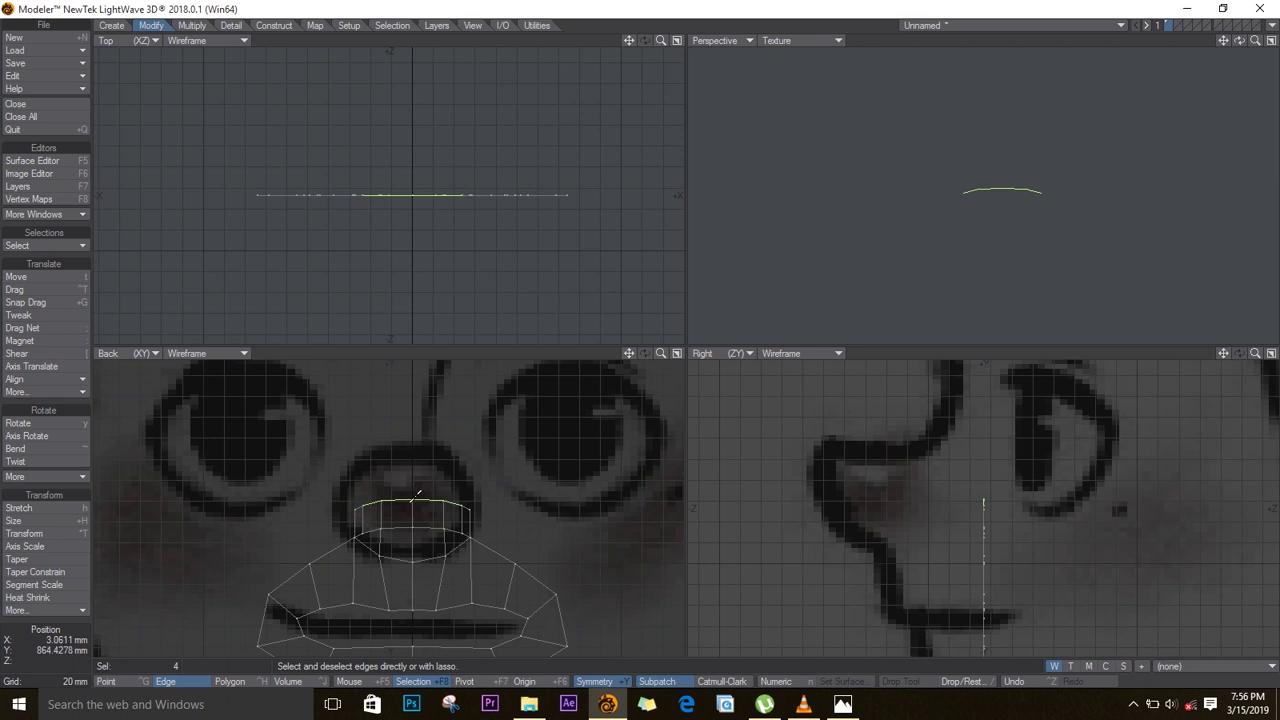
pyautogui.press('t')
pyautogui.moveTo(414, 494); pyautogui.dragTo(446, 633)
pyautogui.press('e')
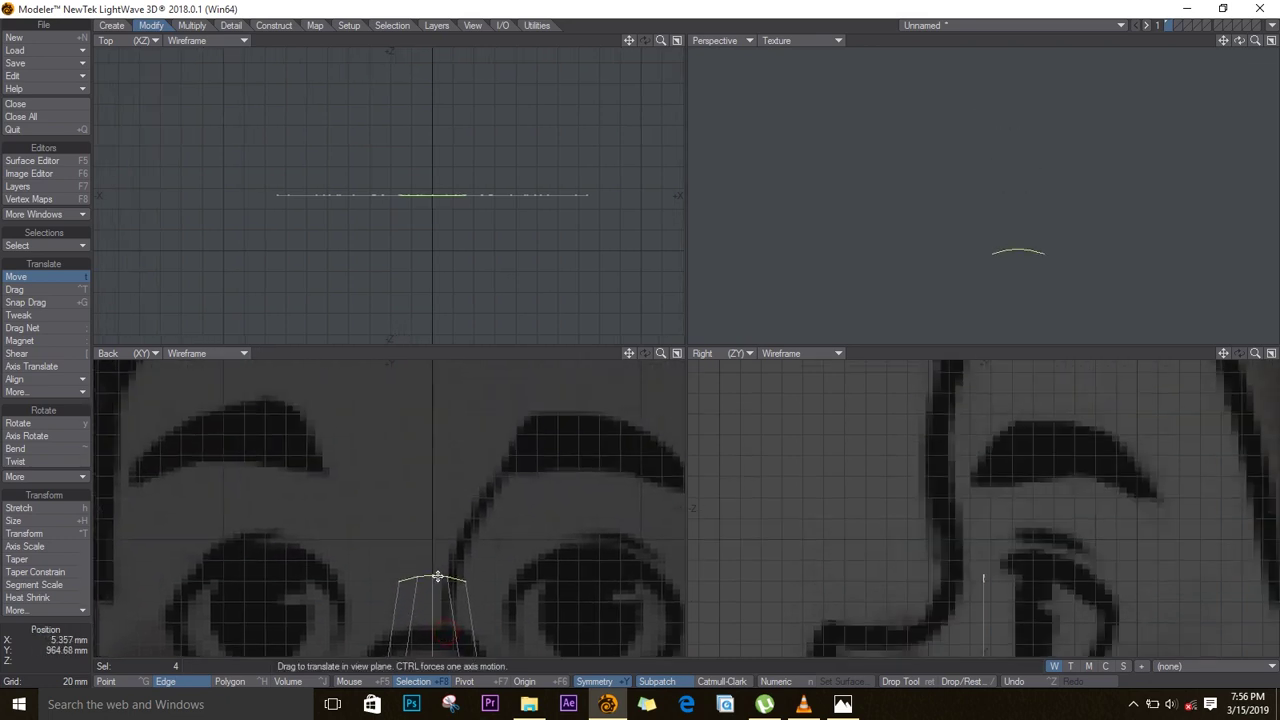
pyautogui.moveTo(433, 582); pyautogui.dragTo(454, 490)
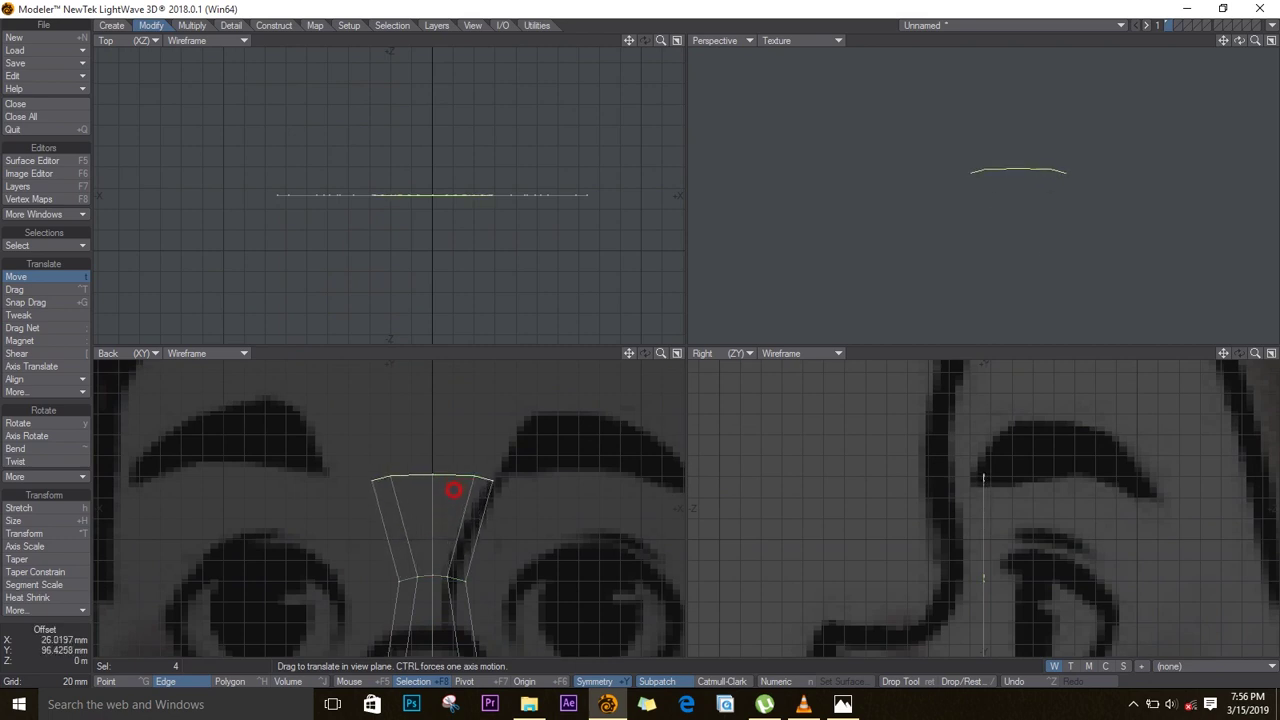
pyautogui.press('space')
pyautogui.press('/')
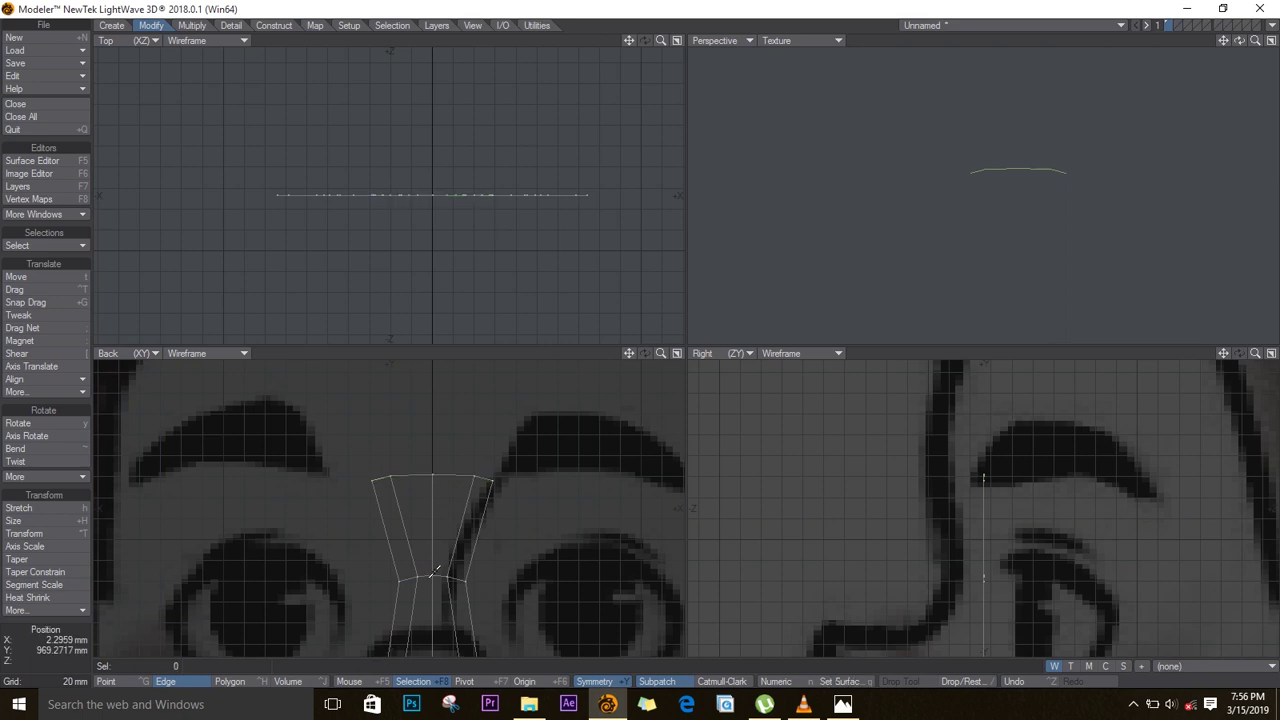
# - Extend the two outer side edges of the brow section outward symmetrically and reposition their points with Drag along the inner eye outlines
pyautogui.click(481, 531)
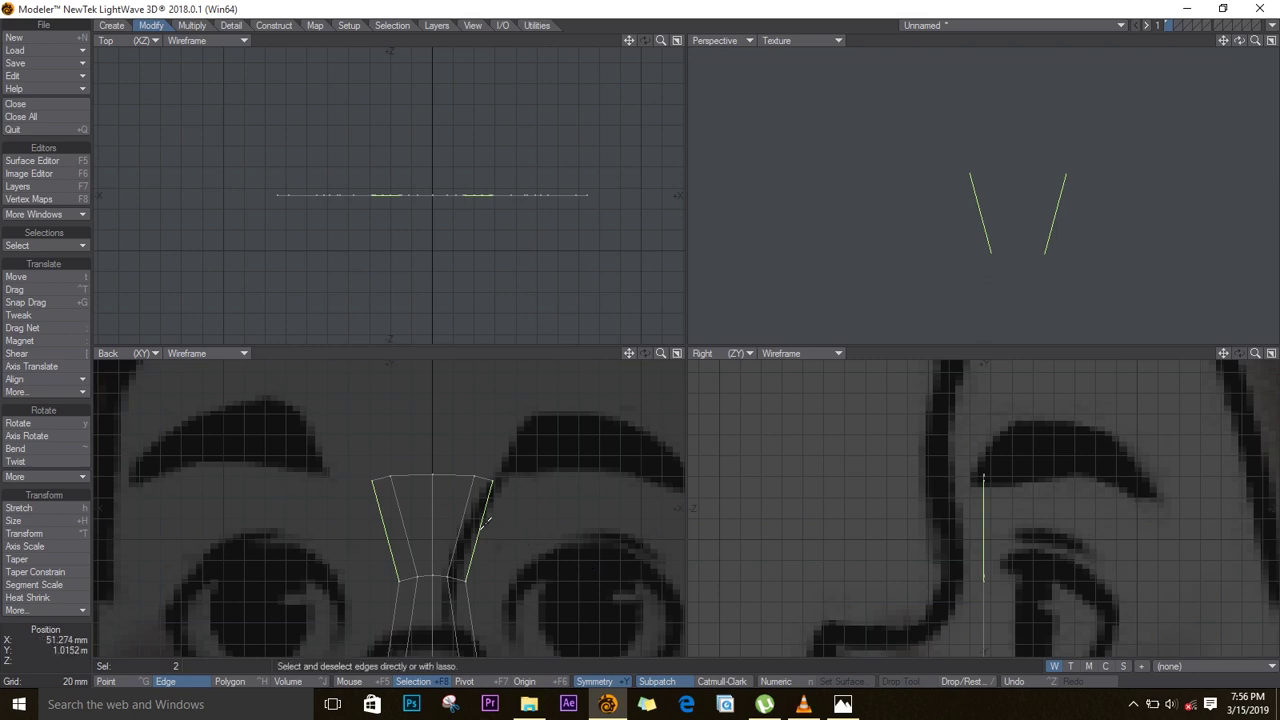
pyautogui.press('t')
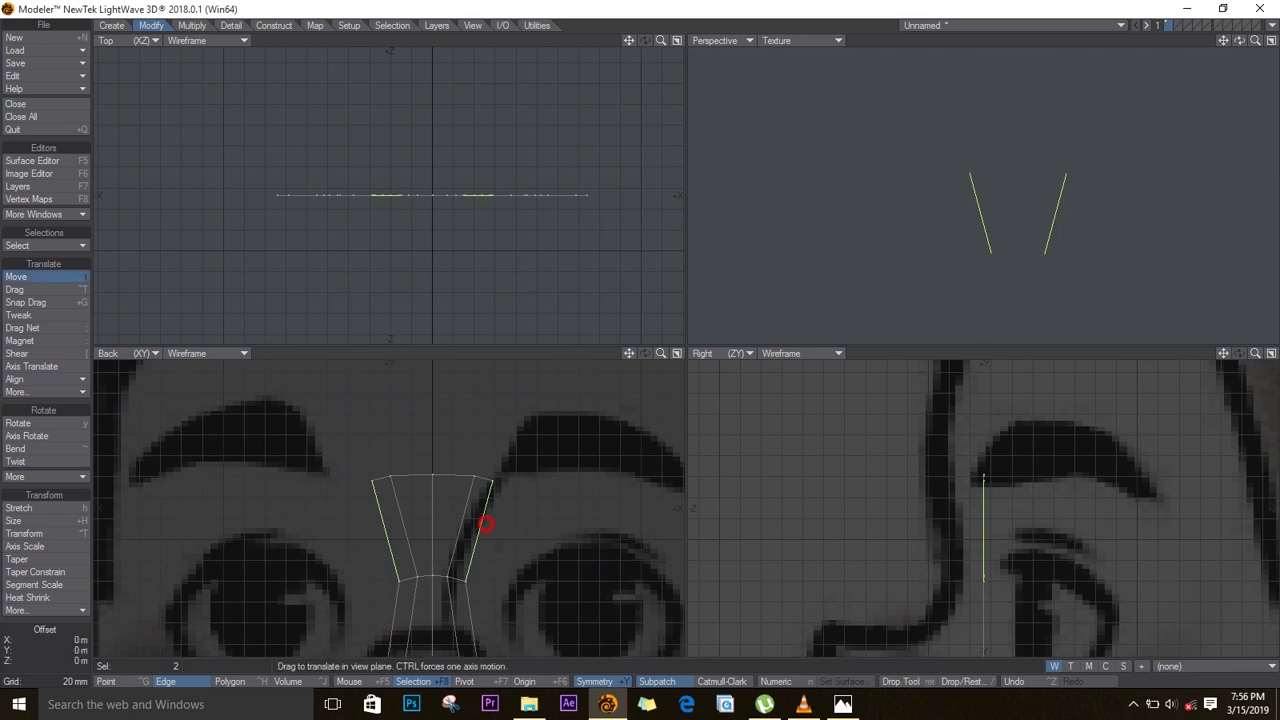
pyautogui.moveTo(486, 523); pyautogui.dragTo(506, 532)
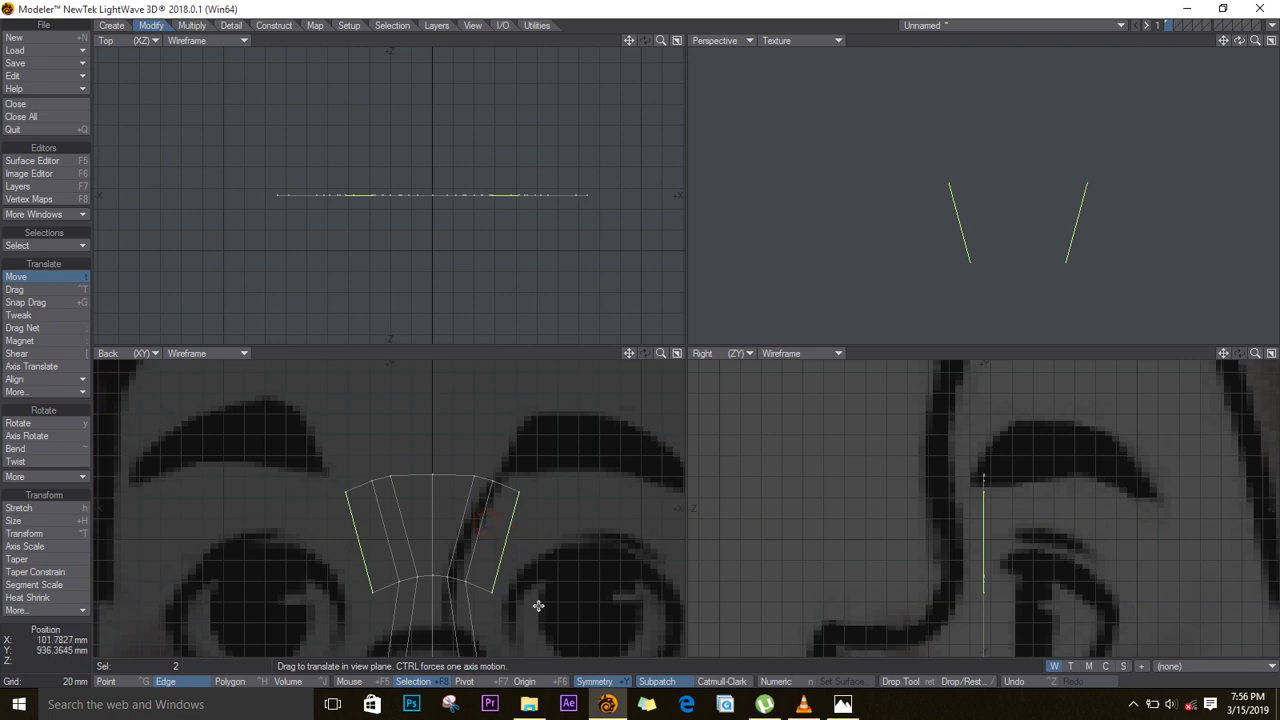
pyautogui.press('Return')
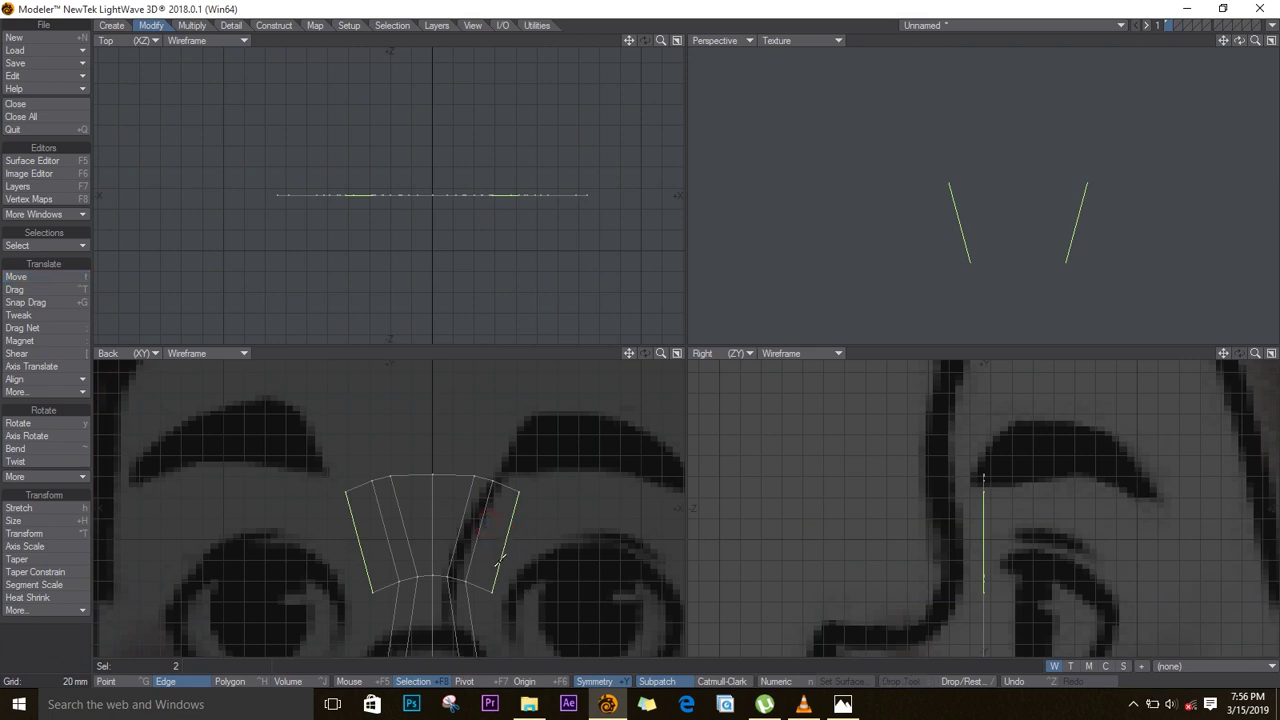
pyautogui.press('/')
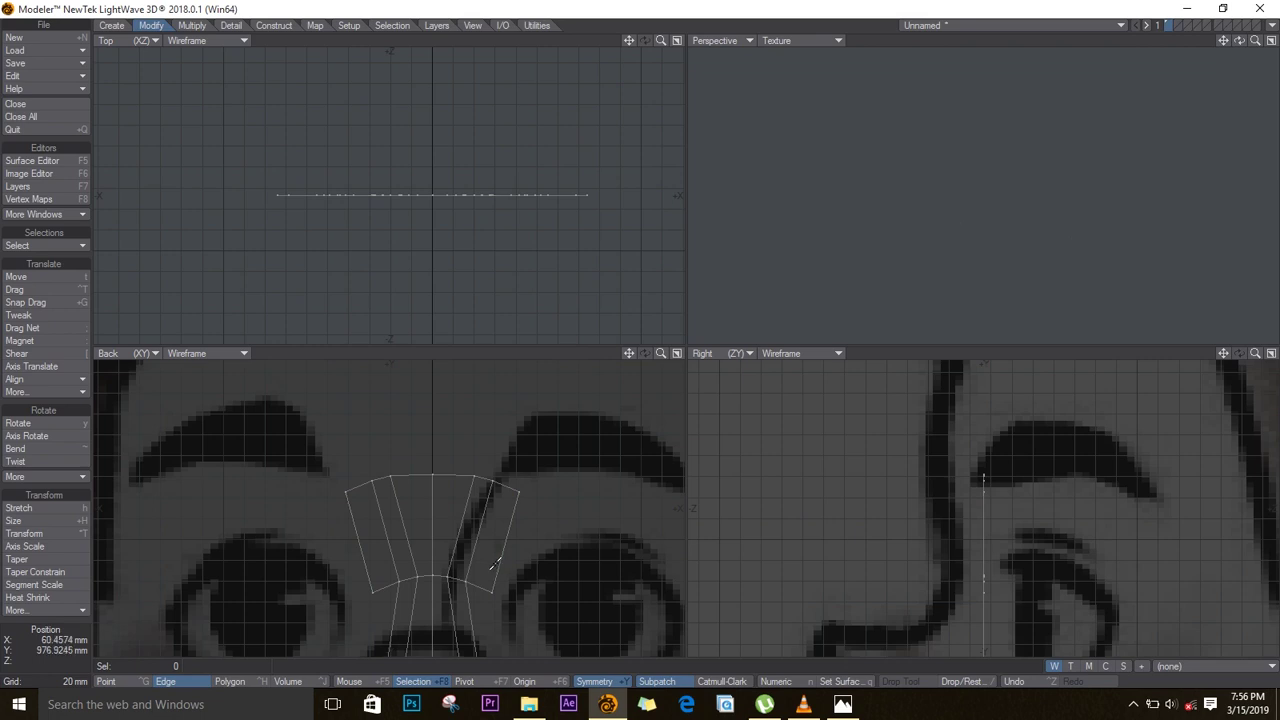
pyautogui.hotkey('ctrl', 't')
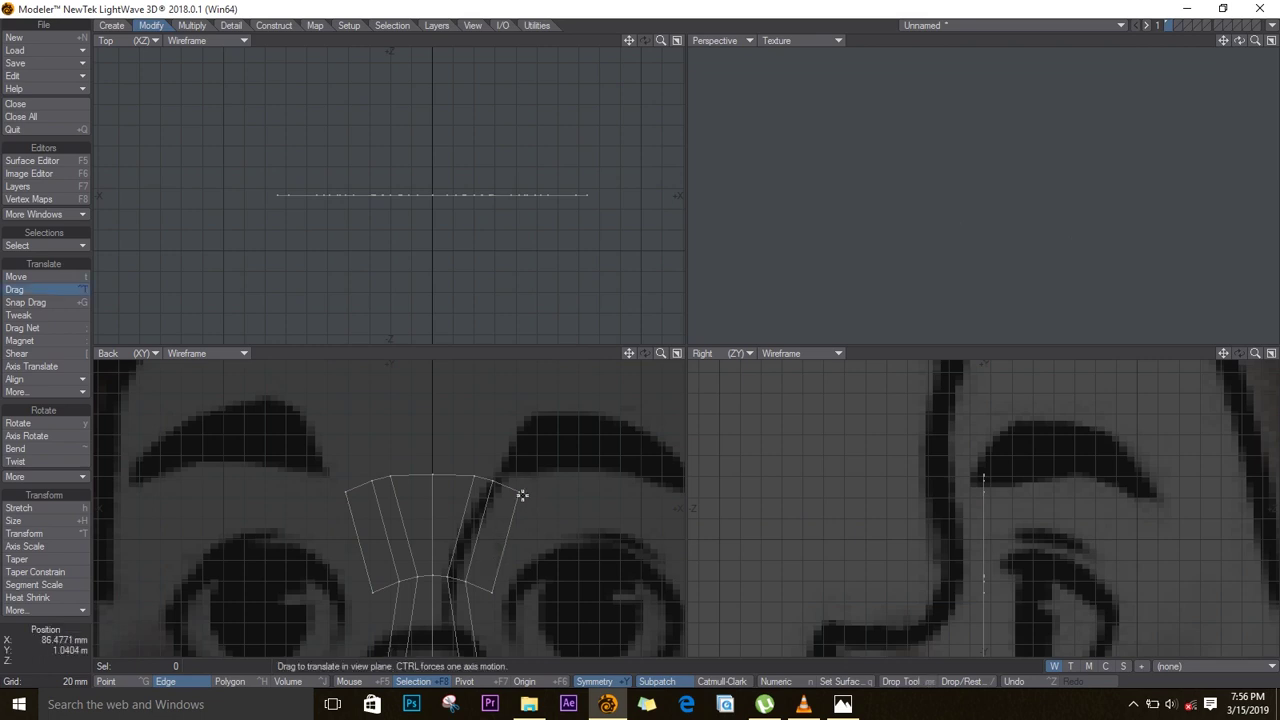
pyautogui.moveTo(521, 494); pyautogui.dragTo(507, 594)
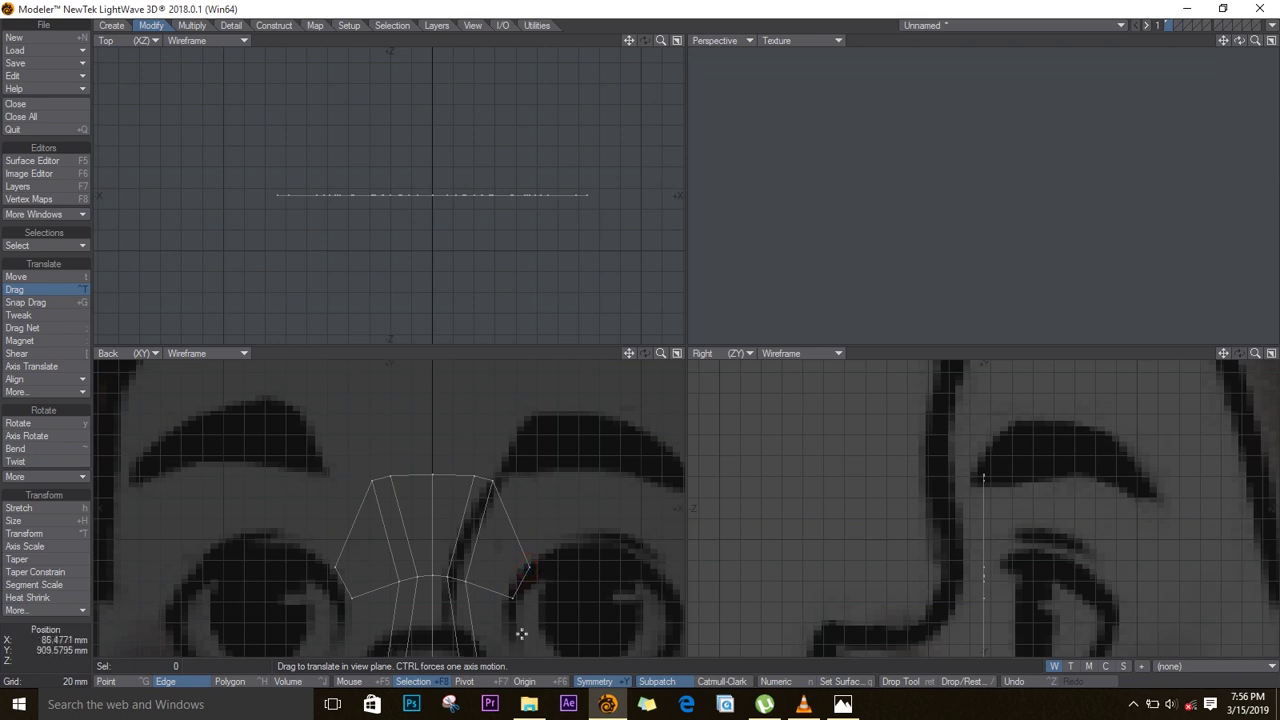
# - Extend the outer side edges of the brow section outward symmetrically and drag their points into place above the eyes
pyautogui.keyDown('alt'); pyautogui.moveTo(530, 580); pyautogui.dragTo(363, 511); pyautogui.keyUp('alt')
pyautogui.press('space')
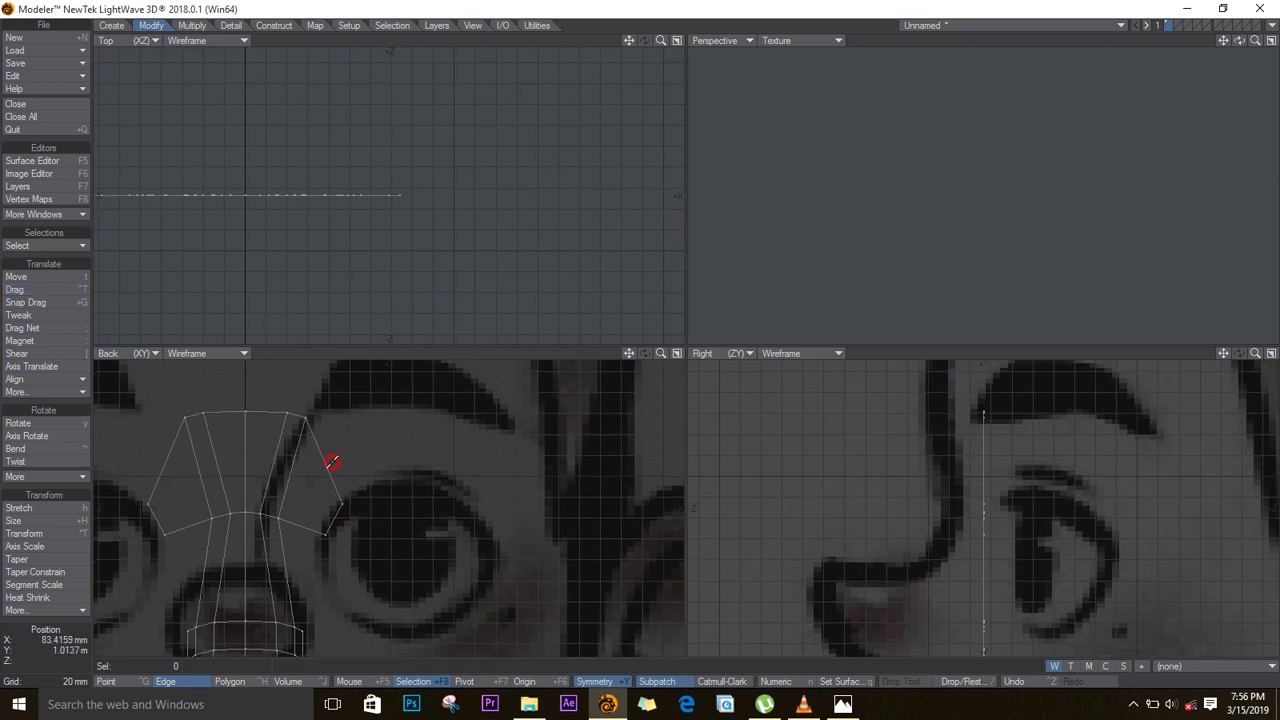
pyautogui.click(330, 463)
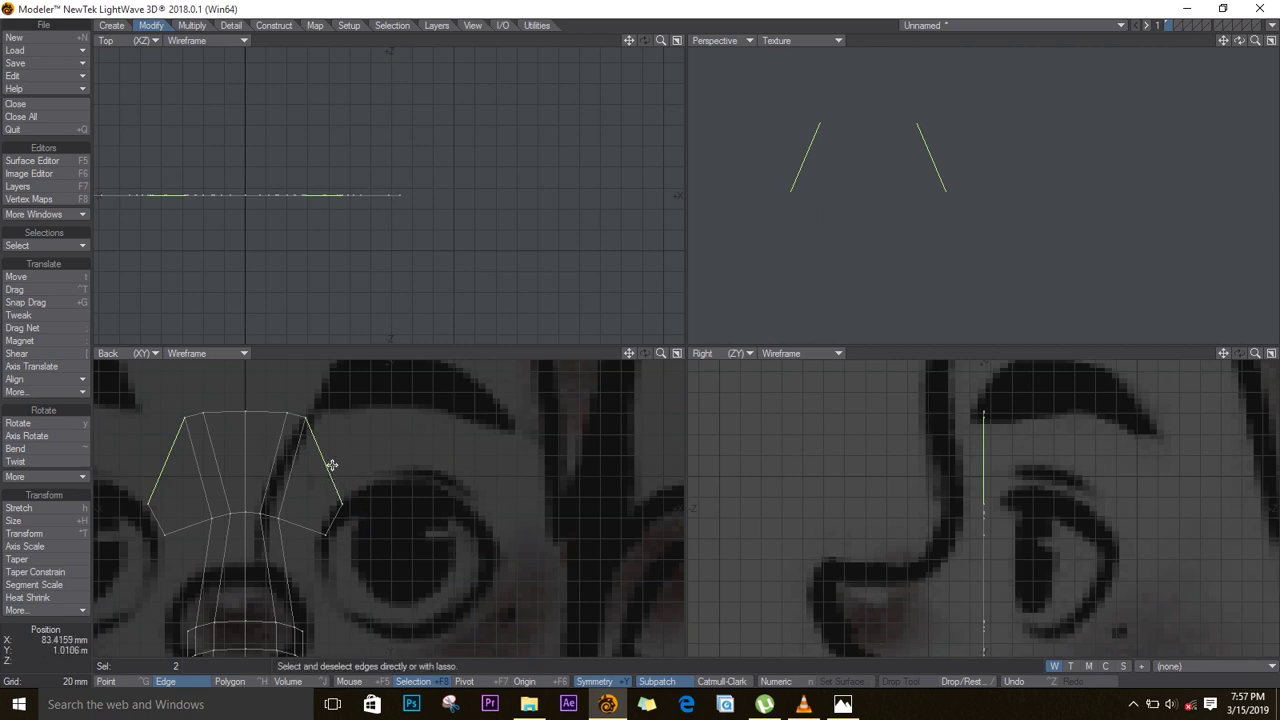
pyautogui.press('t')
pyautogui.moveTo(334, 457); pyautogui.dragTo(387, 429)
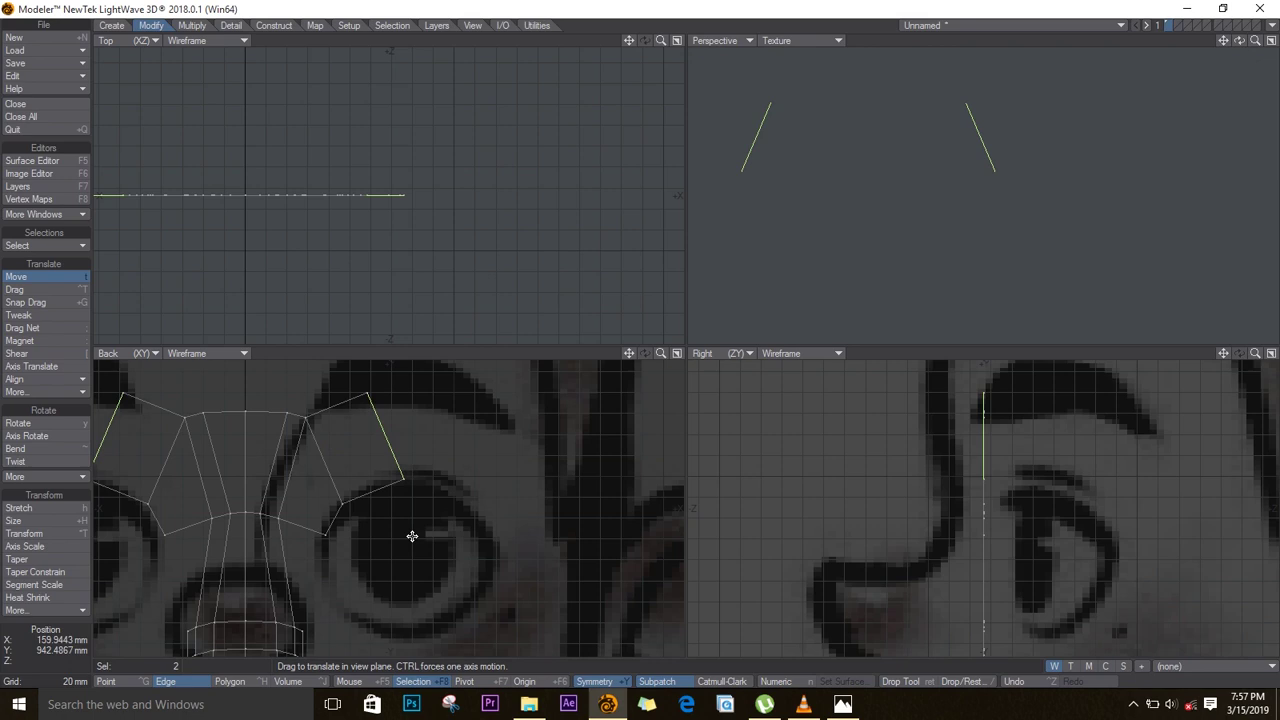
pyautogui.hotkey('ctrl', 't')
pyautogui.moveTo(369, 392); pyautogui.dragTo(389, 418)
pyautogui.moveTo(403, 477); pyautogui.dragTo(399, 480)
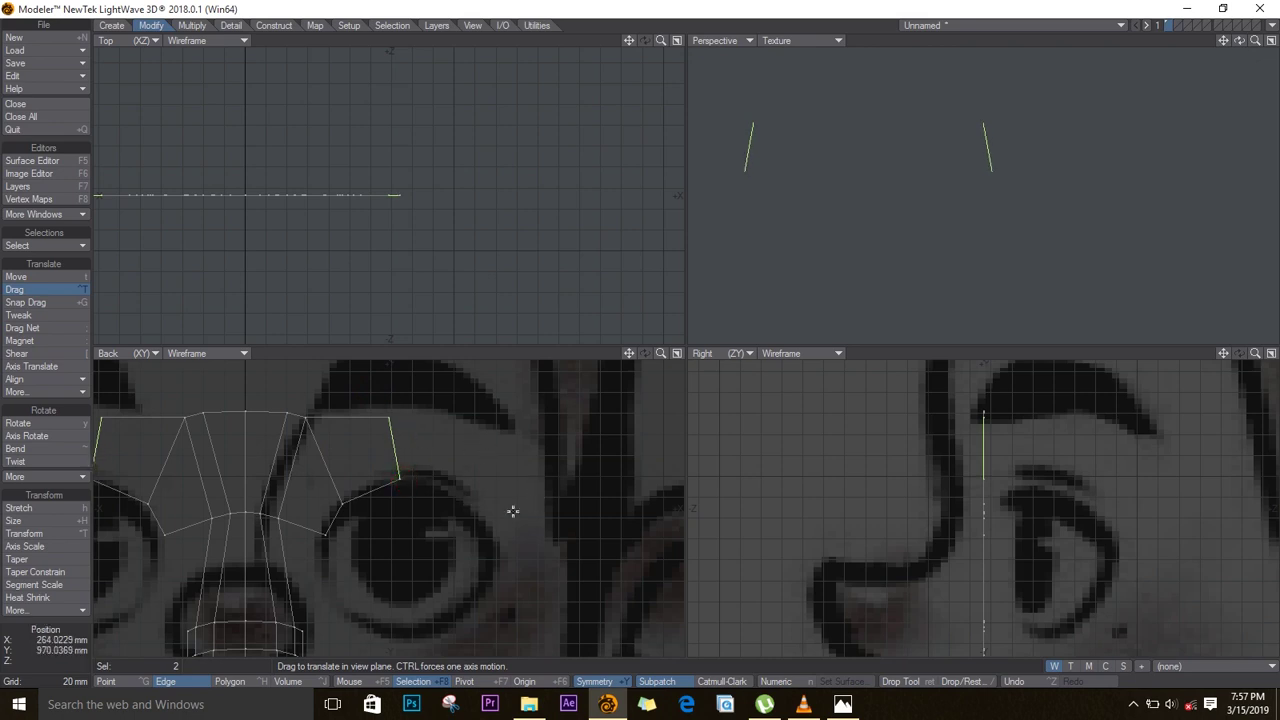
# - Extend the end edges twice more around the upper outer eye outlines, adjust their points with Drag, and deselect them
pyautogui.press('e')
pyautogui.press('t')
pyautogui.moveTo(381, 431); pyautogui.dragTo(487, 434)
pyautogui.hotkey('ctrl', 't')
pyautogui.moveTo(472, 507); pyautogui.dragTo(457, 494)
pyautogui.moveTo(487, 435); pyautogui.dragTo(541, 508)
pyautogui.press('e')
pyautogui.press('t')
pyautogui.hotkey('ctrl', 't')
pyautogui.press('space')
pyautogui.click(508, 472)
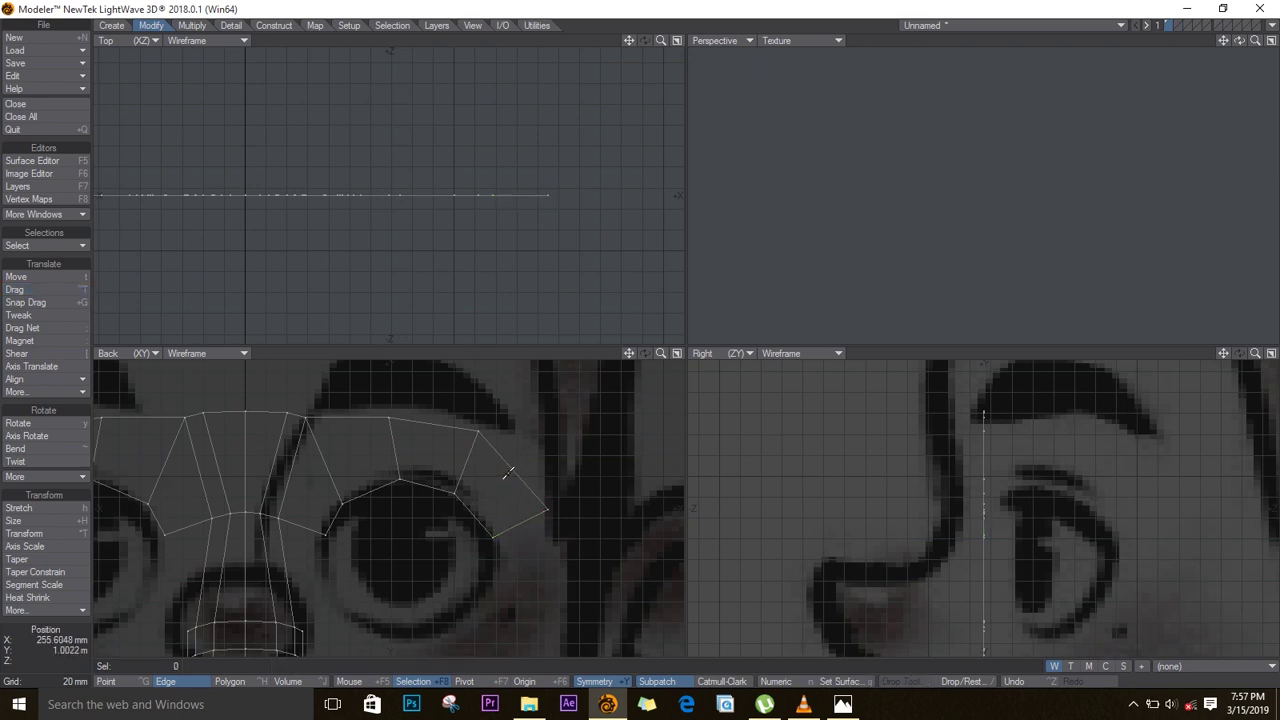
# - Extend the lower inner eye edges beside the nose in four segments beneath the eyes, fit the points to the outlines, and deselect
pyautogui.click(299, 523)
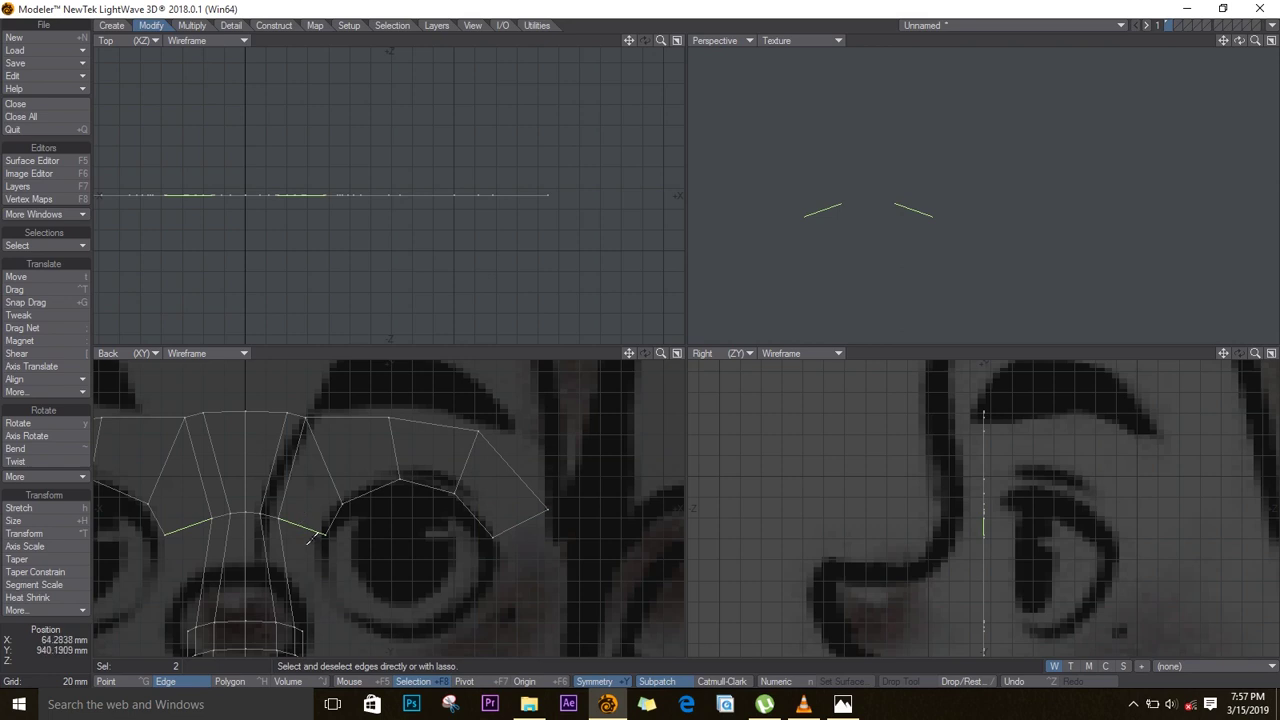
pyautogui.press('t')
pyautogui.moveTo(309, 529)
pyautogui.mouseDown()
pyautogui.moveTo(306, 603)
pyautogui.moveTo(375, 647)
pyautogui.moveTo(297, 486)
pyautogui.moveTo(316, 510)
pyautogui.moveTo(388, 494)
pyautogui.moveTo(386, 482)
pyautogui.moveTo(411, 494)
pyautogui.moveTo(388, 499)
pyautogui.moveTo(423, 443)
pyautogui.moveTo(488, 422)
pyautogui.moveTo(313, 540)
pyautogui.mouseUp()
pyautogui.hotkey('ctrl', 't')
pyautogui.press('e')
pyautogui.press('t')
pyautogui.hotkey('ctrl', 't')
pyautogui.press('e')
pyautogui.press('t')
pyautogui.hotkey('ctrl', 't')
pyautogui.press('t')
pyautogui.hotkey('ctrl', 't')
pyautogui.press('Return')
pyautogui.press('/')
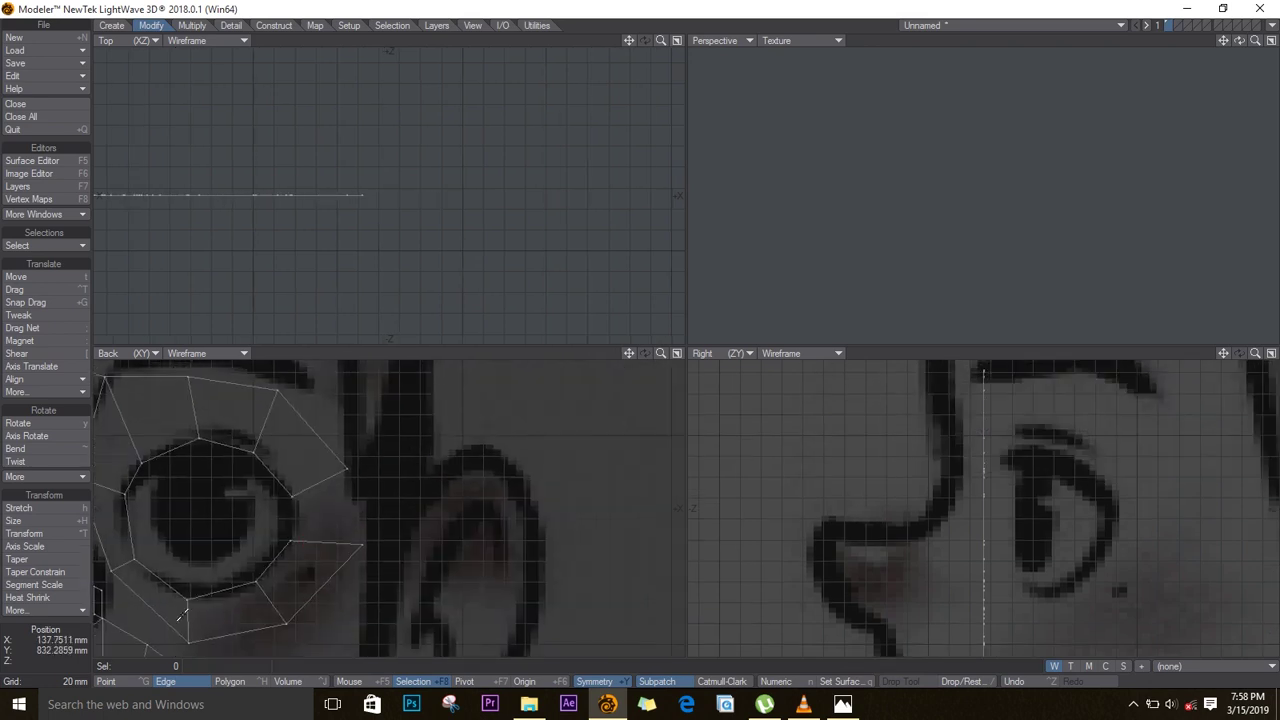
# - Select the four points around the outer gap in each eye loop and create a polygon to close it symmetrically
pyautogui.click(106, 681)
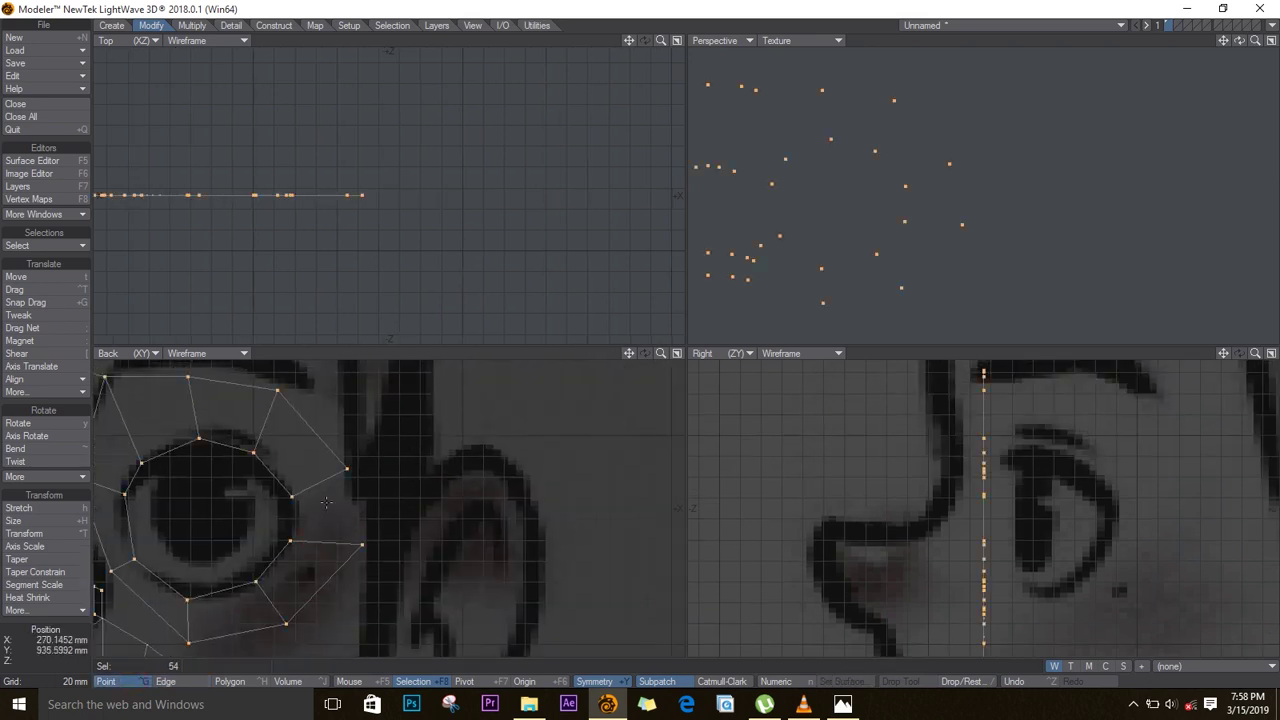
pyautogui.press('/')
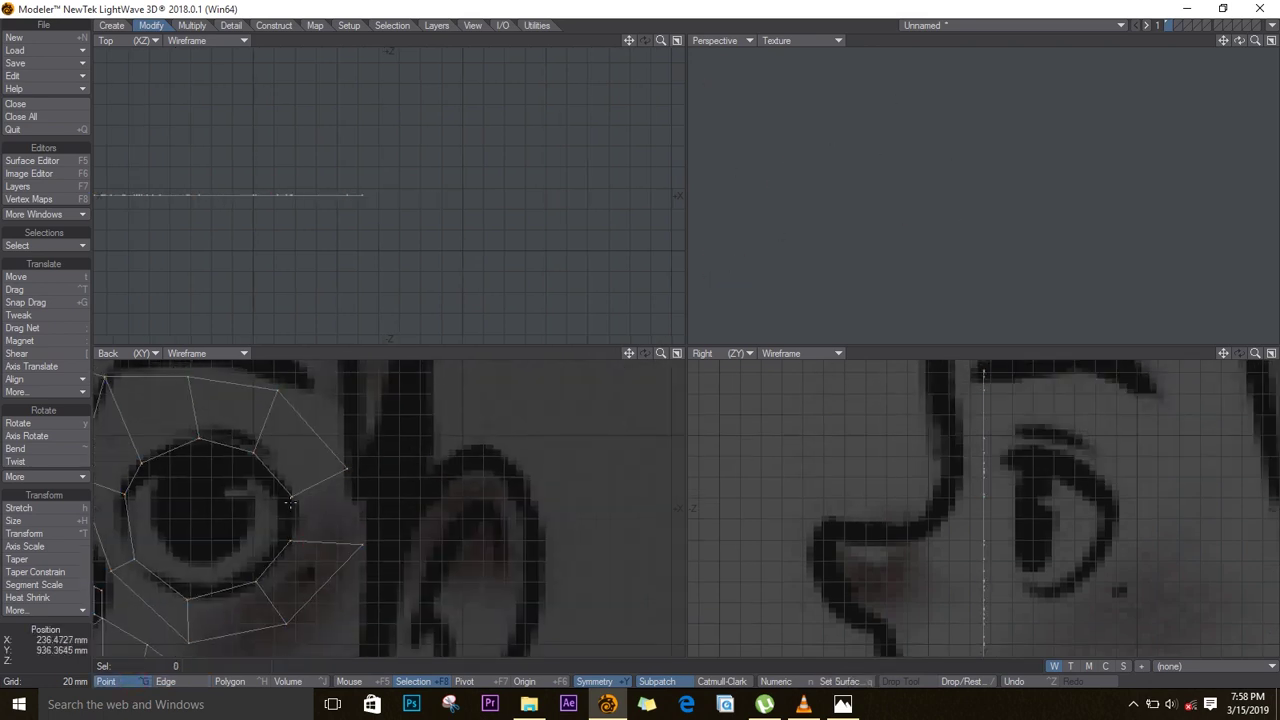
pyautogui.moveTo(289, 497)
pyautogui.mouseDown()
pyautogui.moveTo(314, 509)
pyautogui.moveTo(349, 466)
pyautogui.moveTo(371, 523)
pyautogui.moveTo(367, 545)
pyautogui.moveTo(288, 541)
pyautogui.mouseUp()
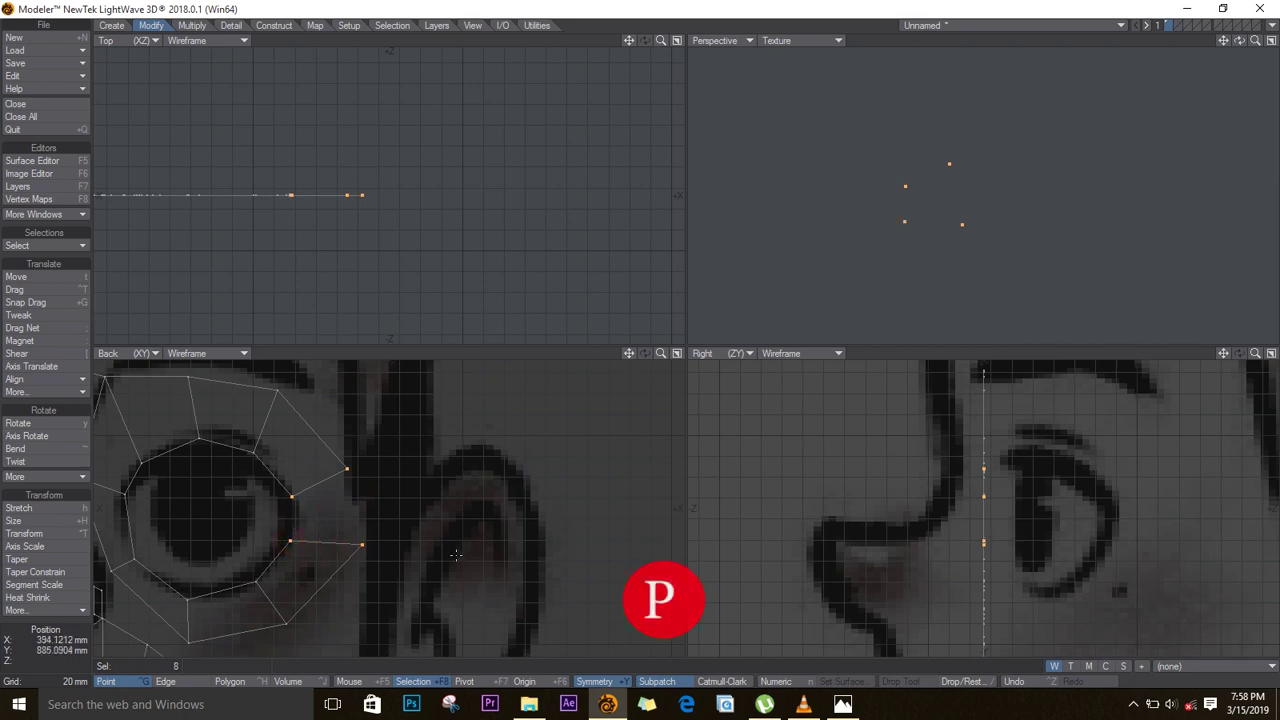
pyautogui.press('p')
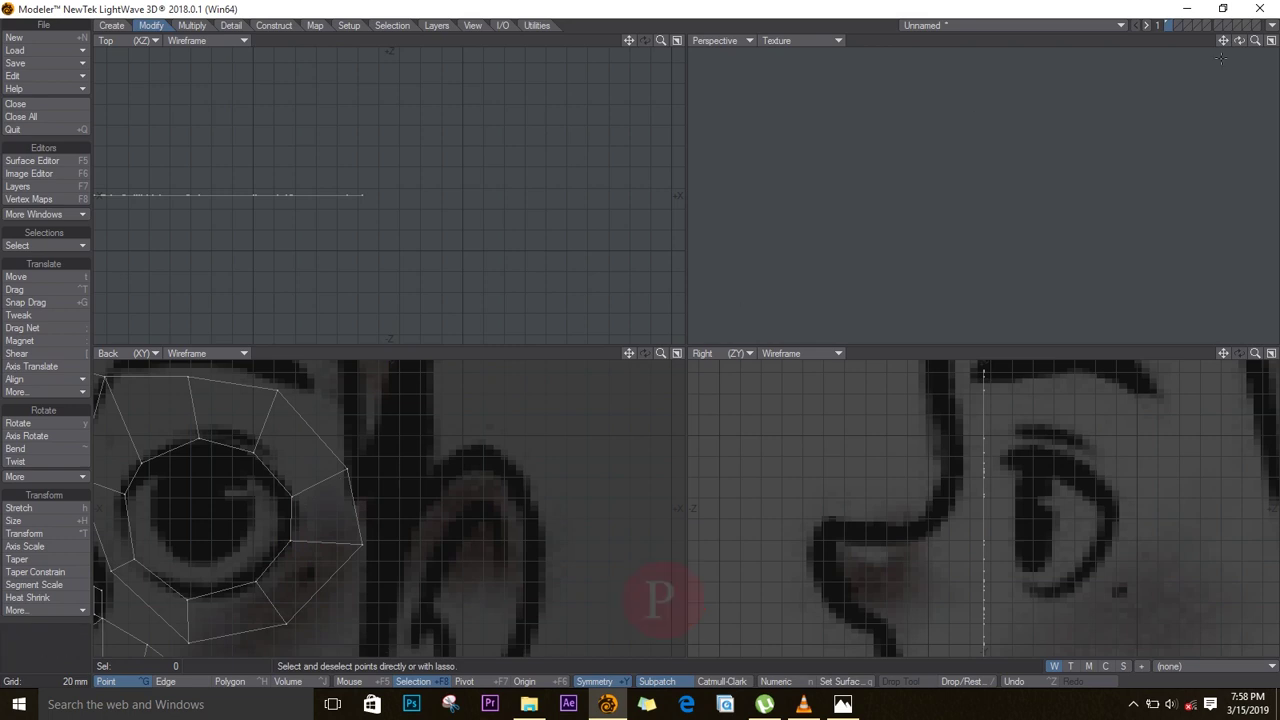
# - Check the shaded face mesh from the front and save the object as "Boy face"
pyautogui.moveTo(1238, 41); pyautogui.dragTo(734, 63)
pyautogui.press('a')
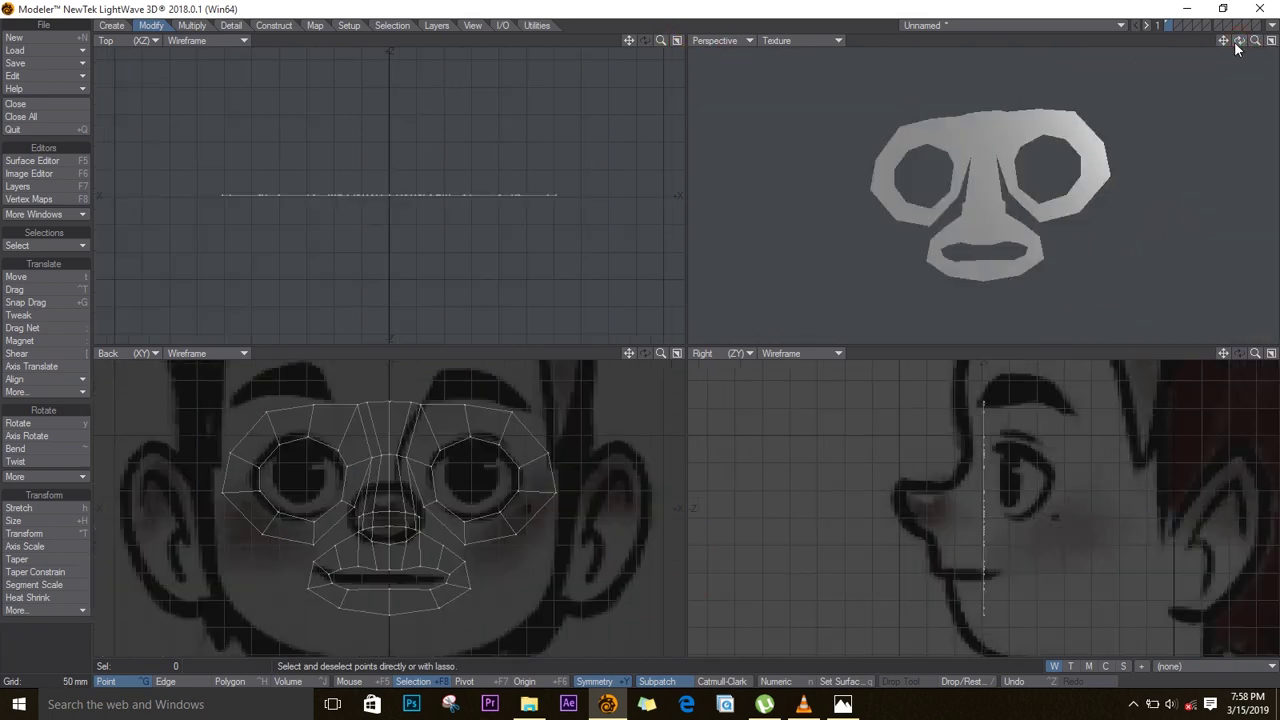
pyautogui.moveTo(1239, 42)
pyautogui.mouseDown()
pyautogui.moveTo(1051, 45)
pyautogui.moveTo(1275, 64)
pyautogui.moveTo(1057, 120)
pyautogui.moveTo(1243, 45)
pyautogui.mouseUp()
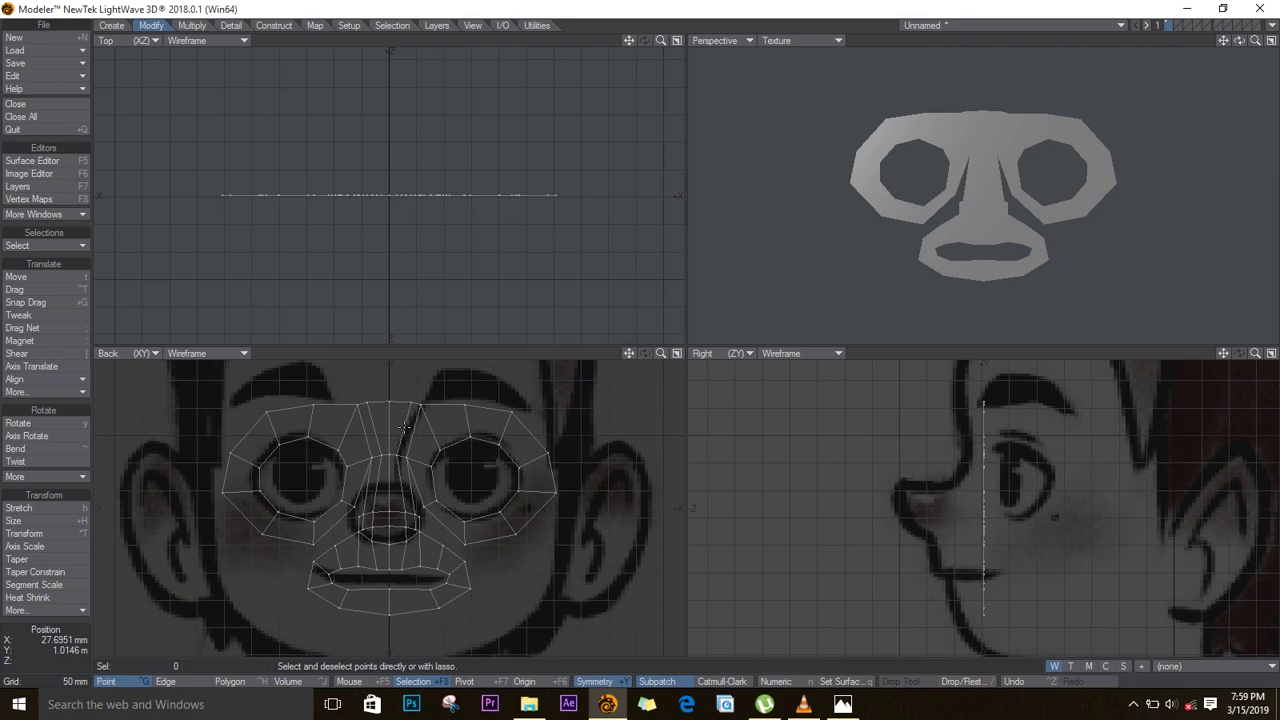
pyautogui.press('s')
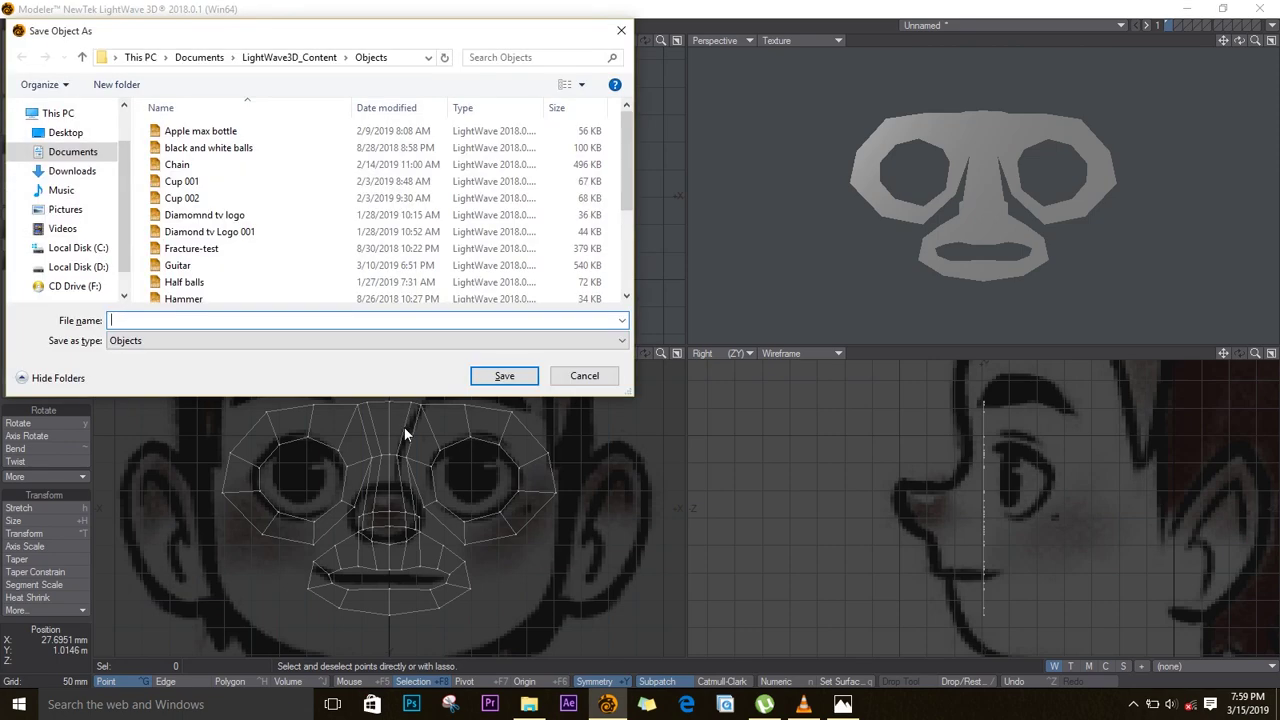
pyautogui.write('Boy face')
pyautogui.press('Return')
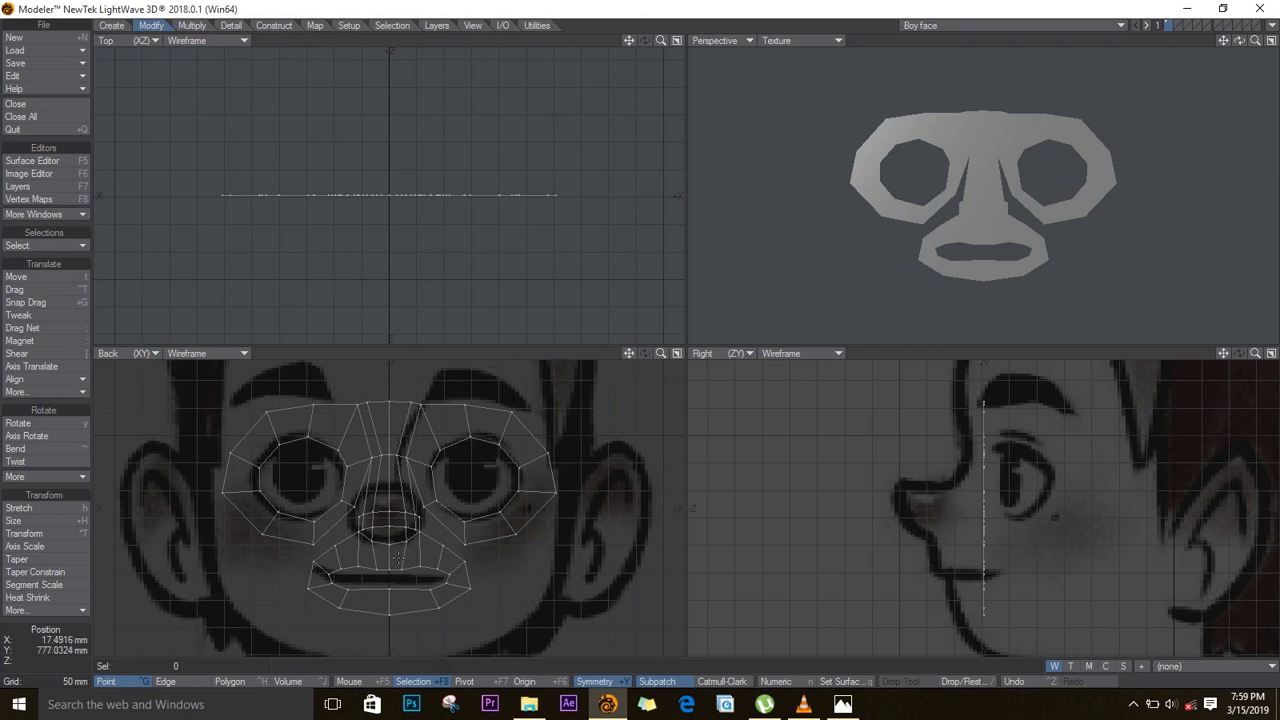
# - Select the ten outer edges of the mouth loop, extend them, and stretch the new ring slightly outward
pyautogui.keyDown('ctrl'); pyautogui.keyDown('alt'); pyautogui.moveTo(392, 542); pyautogui.dragTo(393, 542); pyautogui.keyUp('alt'); pyautogui.keyUp('ctrl')
pyautogui.scroll(5, 393, 542)
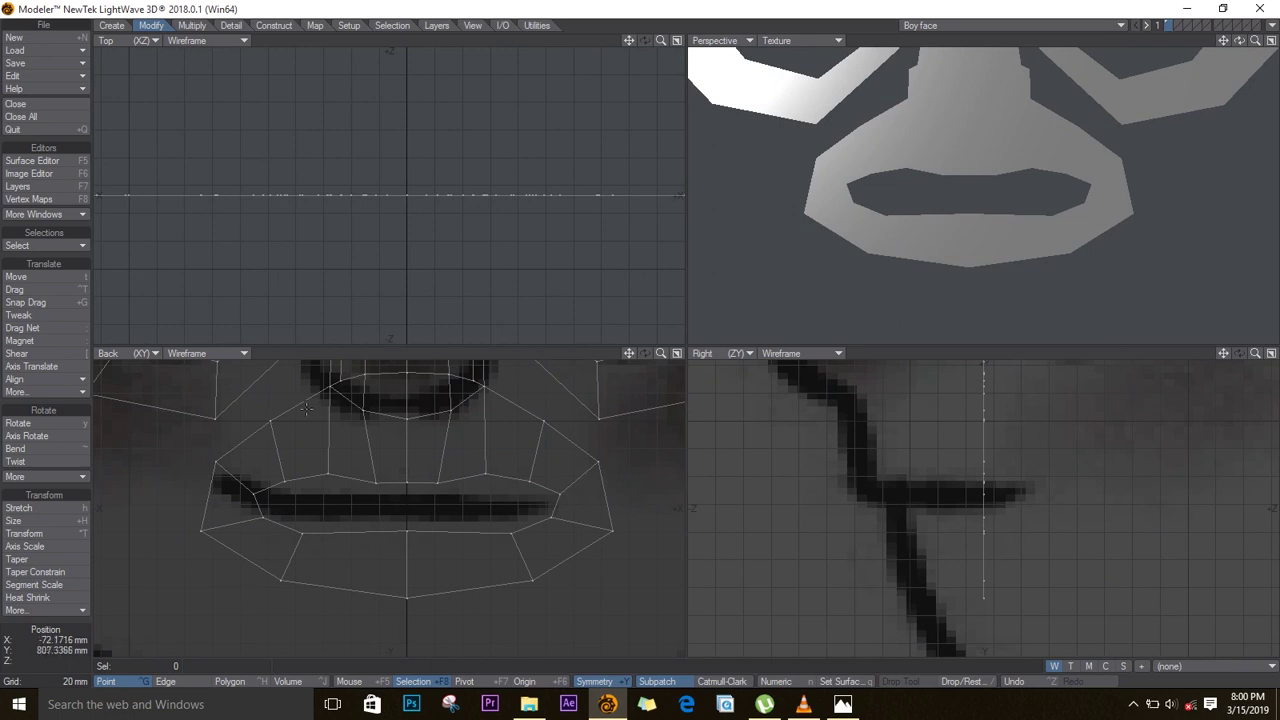
pyautogui.click(166, 681)
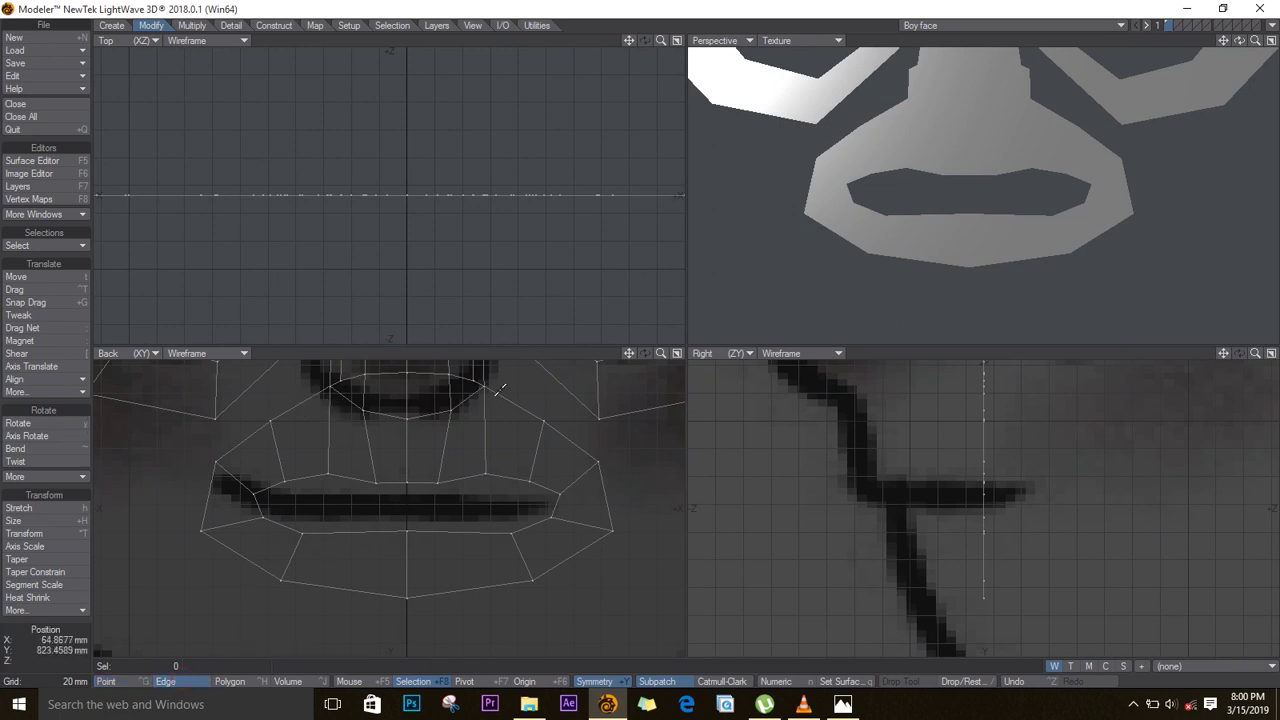
pyautogui.click(505, 397)
pyautogui.click(577, 446)
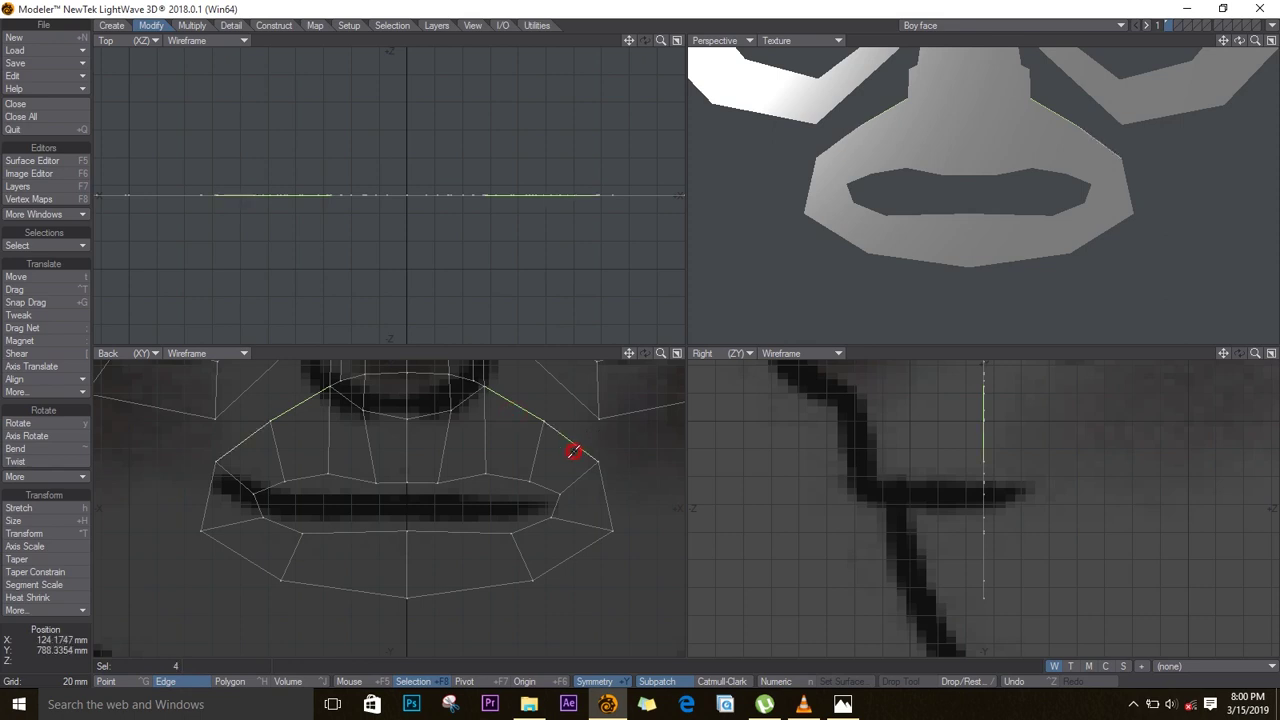
pyautogui.click(597, 497)
pyautogui.click(591, 555)
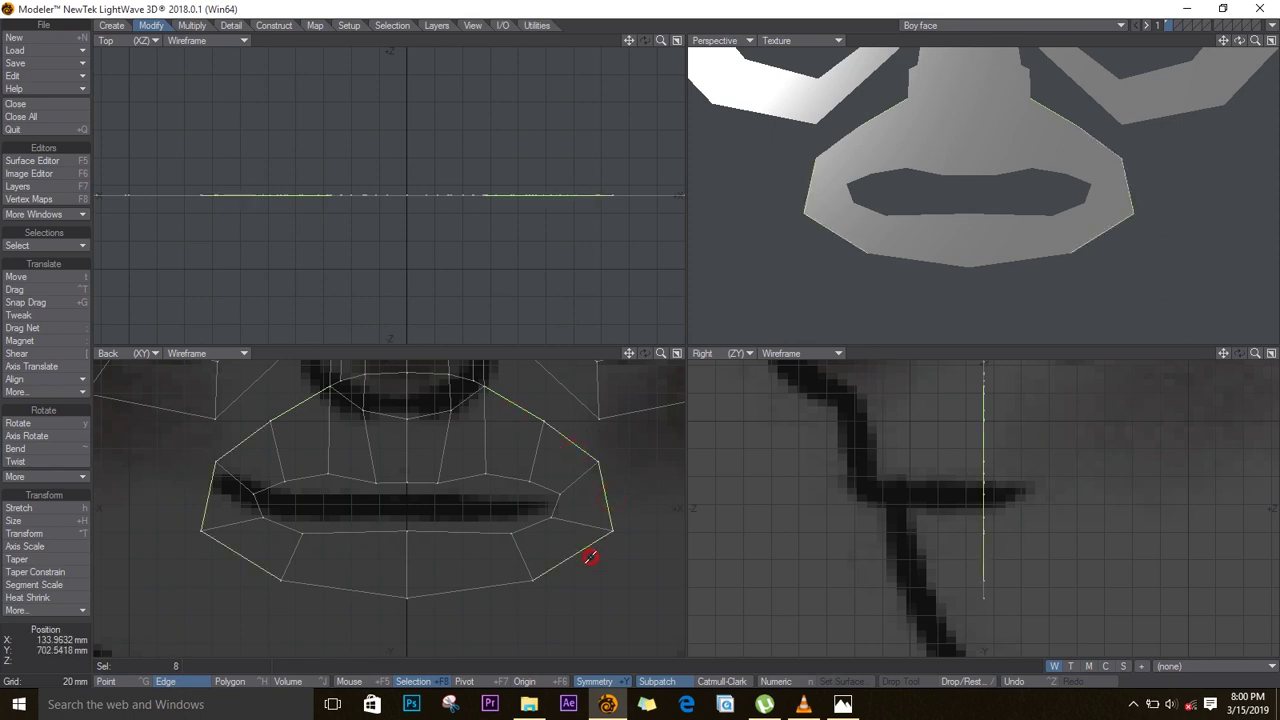
pyautogui.click(492, 583)
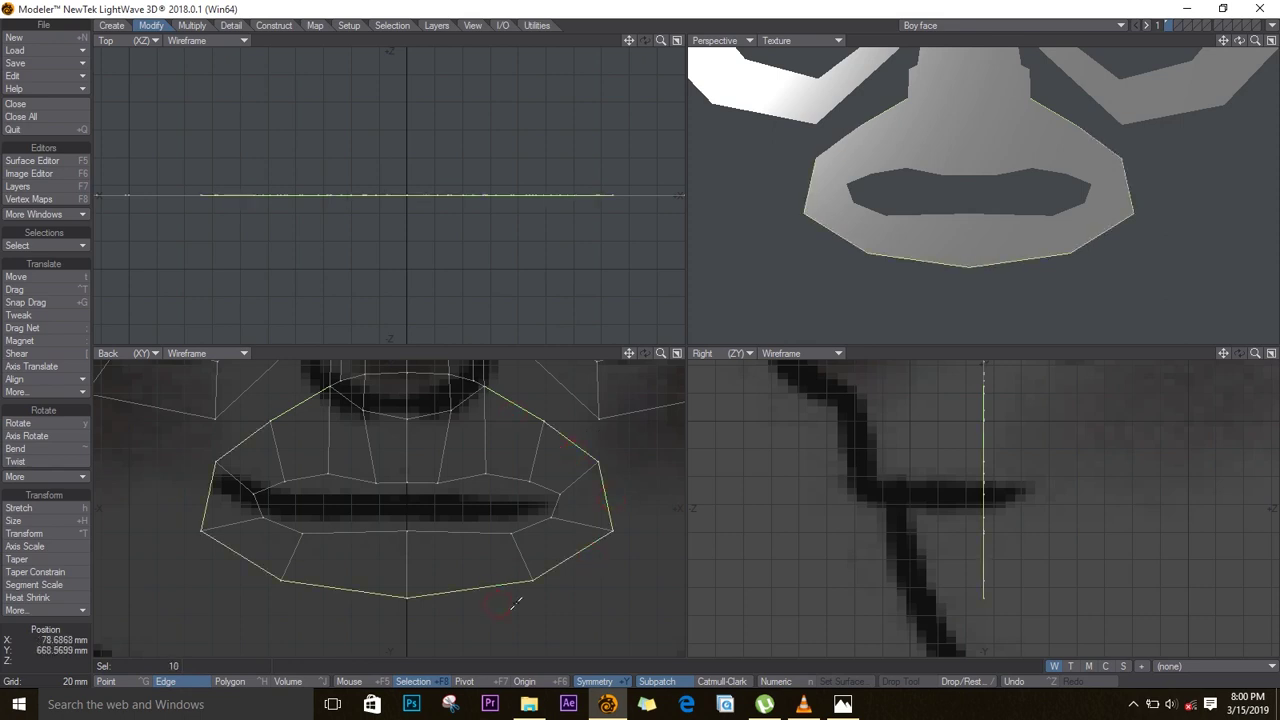
pyautogui.click(510, 497)
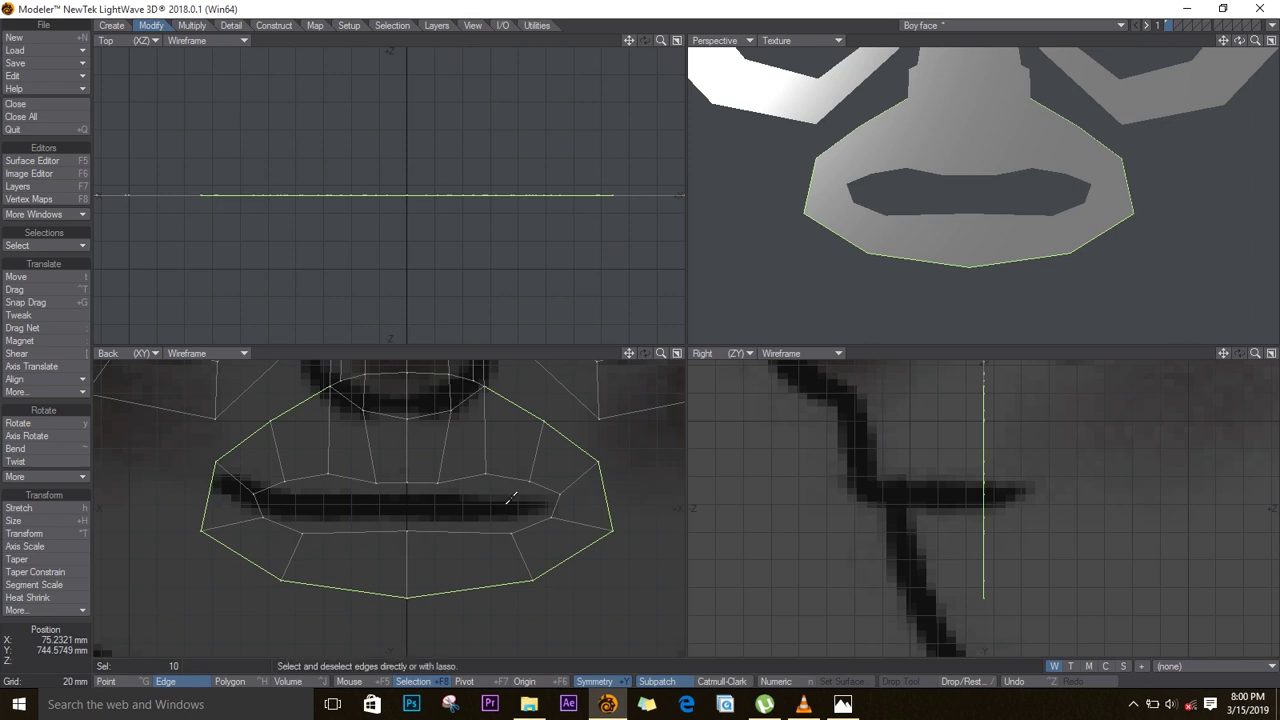
pyautogui.press('h')
pyautogui.moveTo(393, 499); pyautogui.dragTo(417, 485)
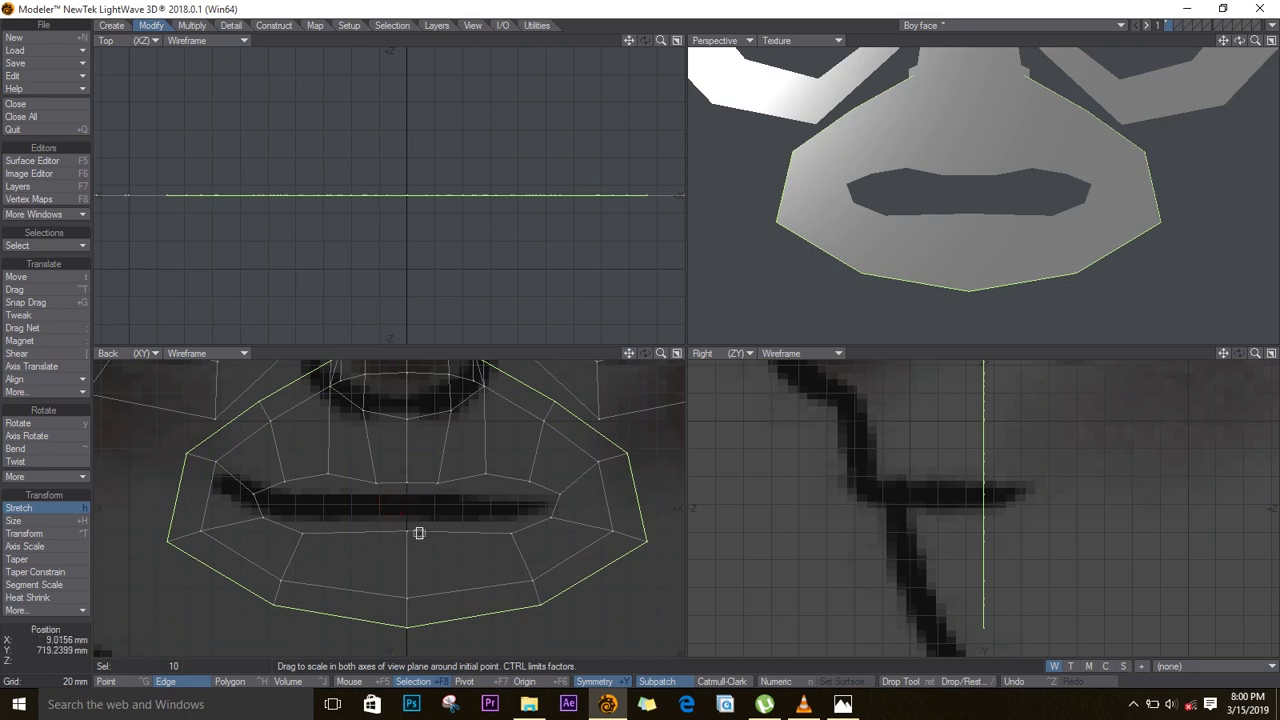
pyautogui.press('Return')
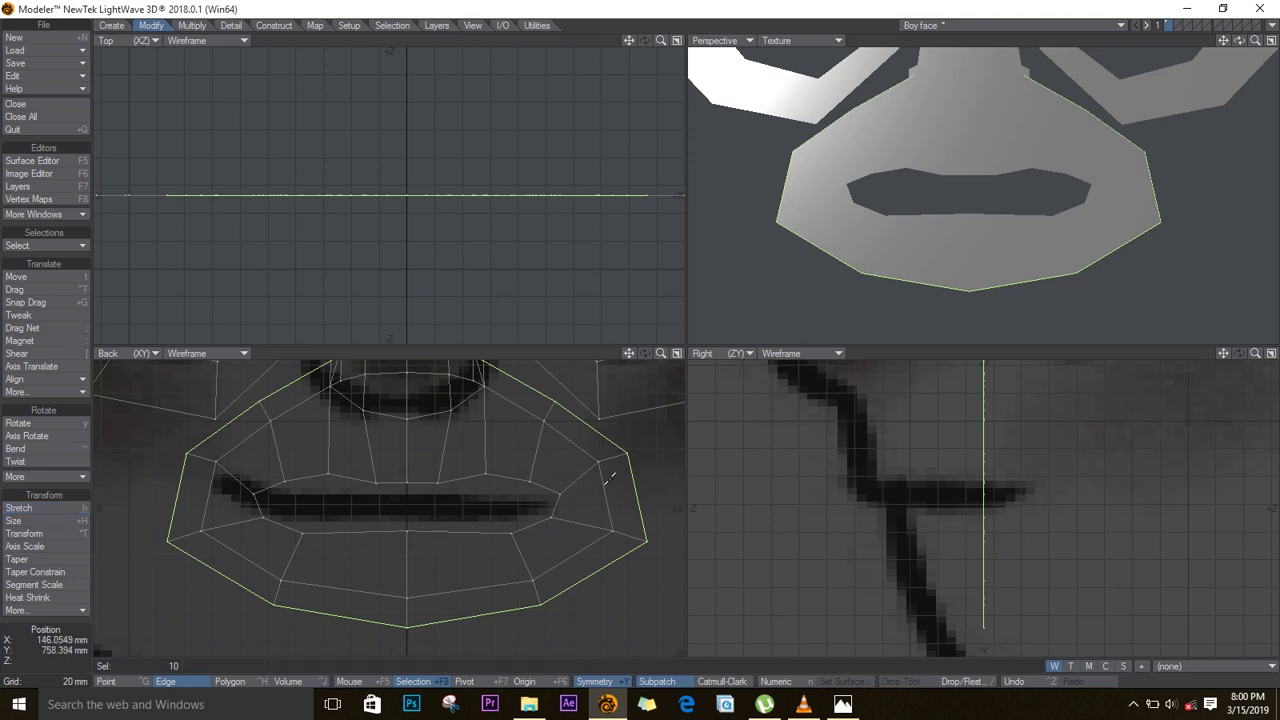
# - Clear the edge selection and switch to point selection with no points selected, focusing on the side of the nose
pyautogui.scroll(4, 534, 486)
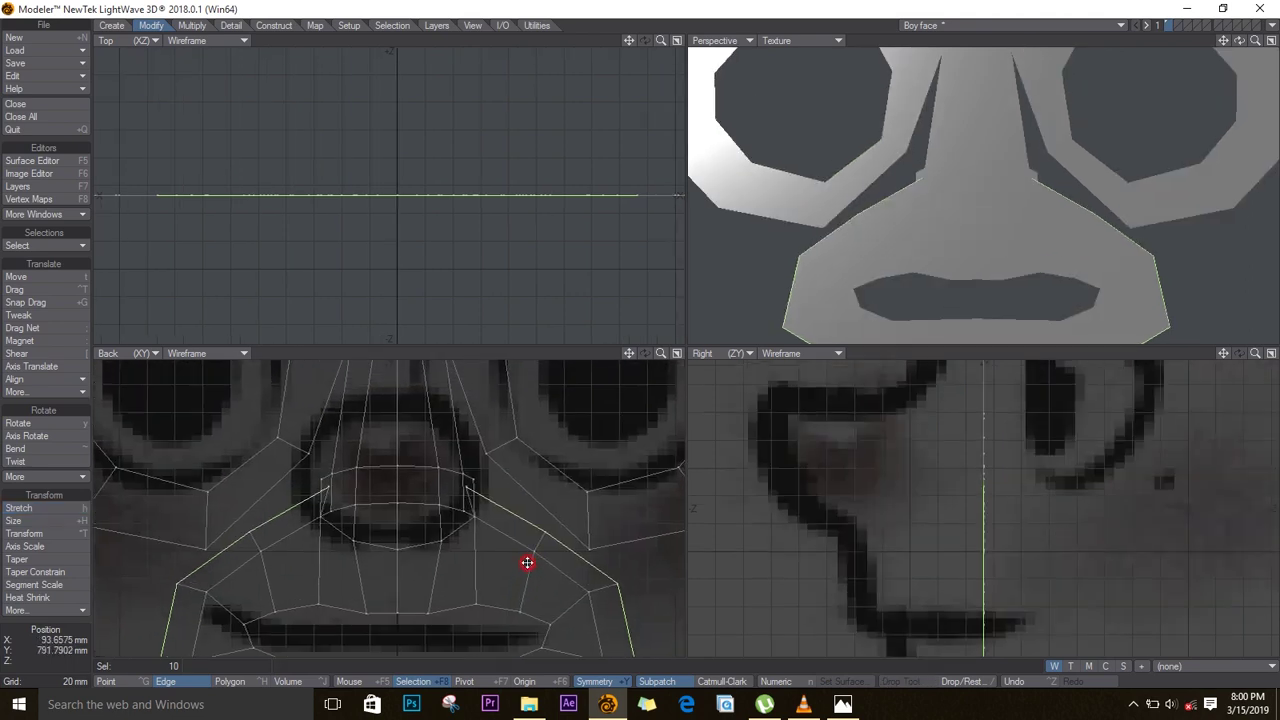
pyautogui.press('/')
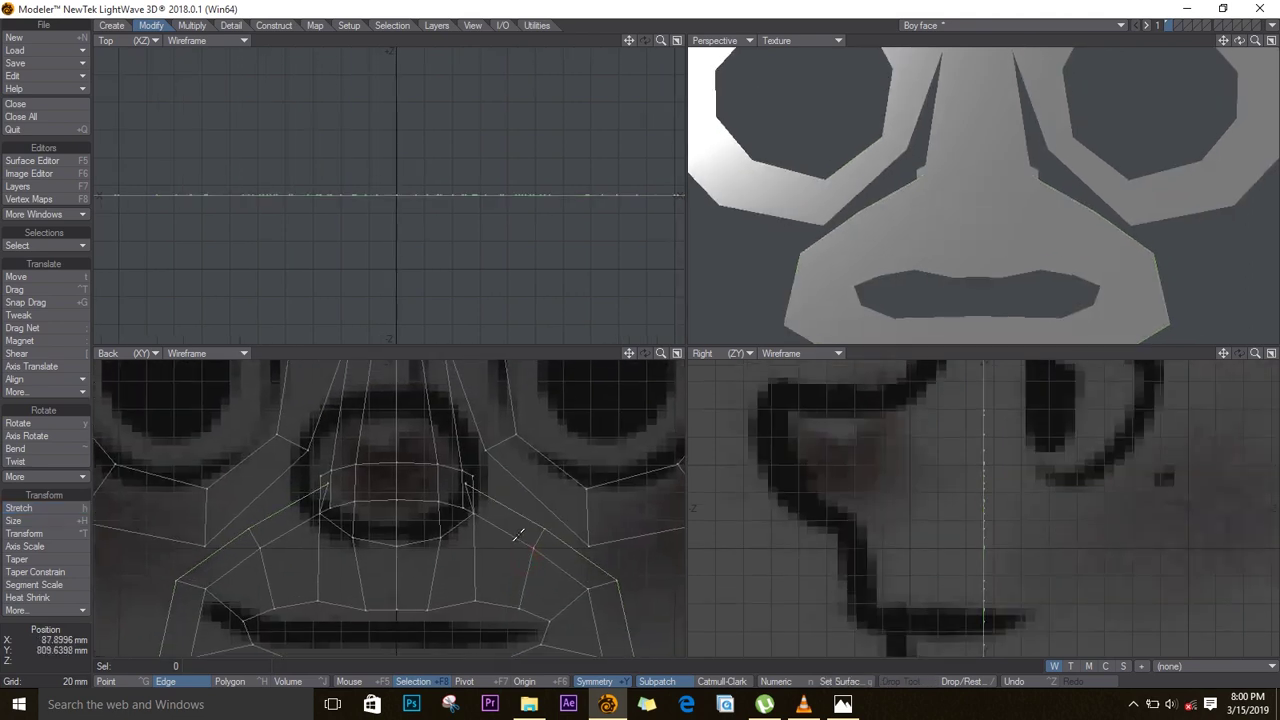
pyautogui.click(108, 681)
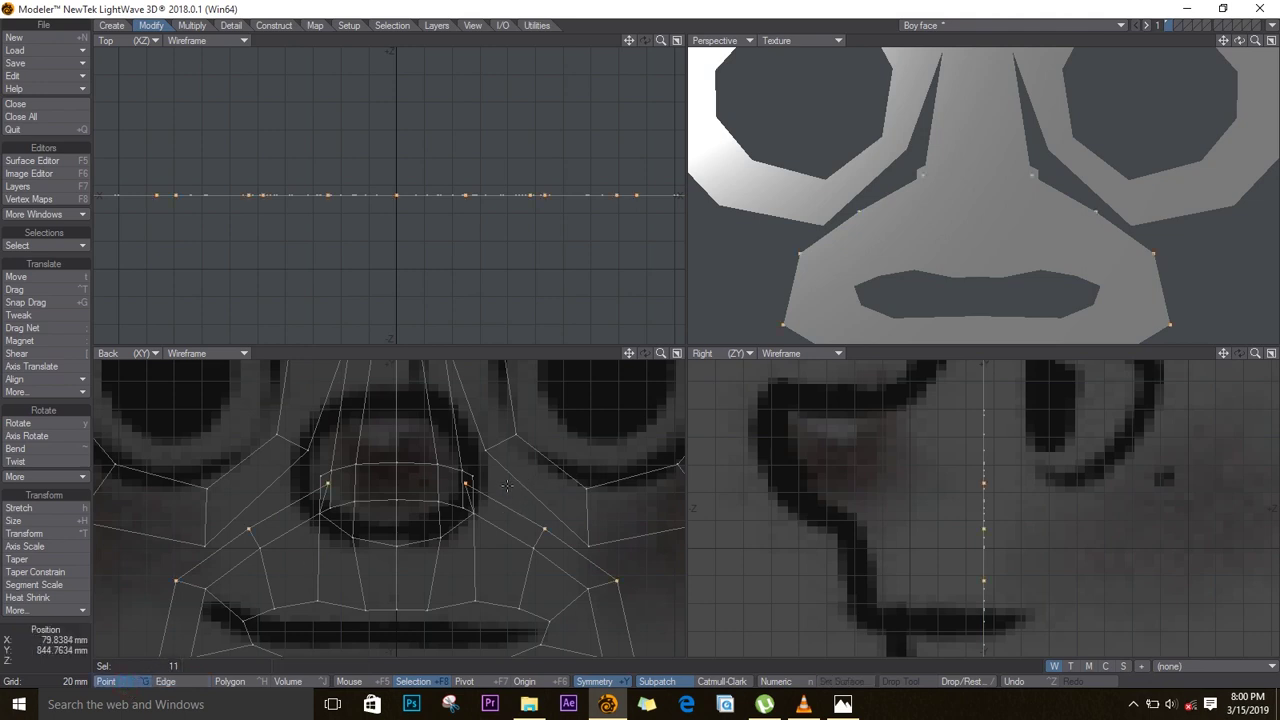
pyautogui.press('/')
pyautogui.scroll(3, 465, 485)
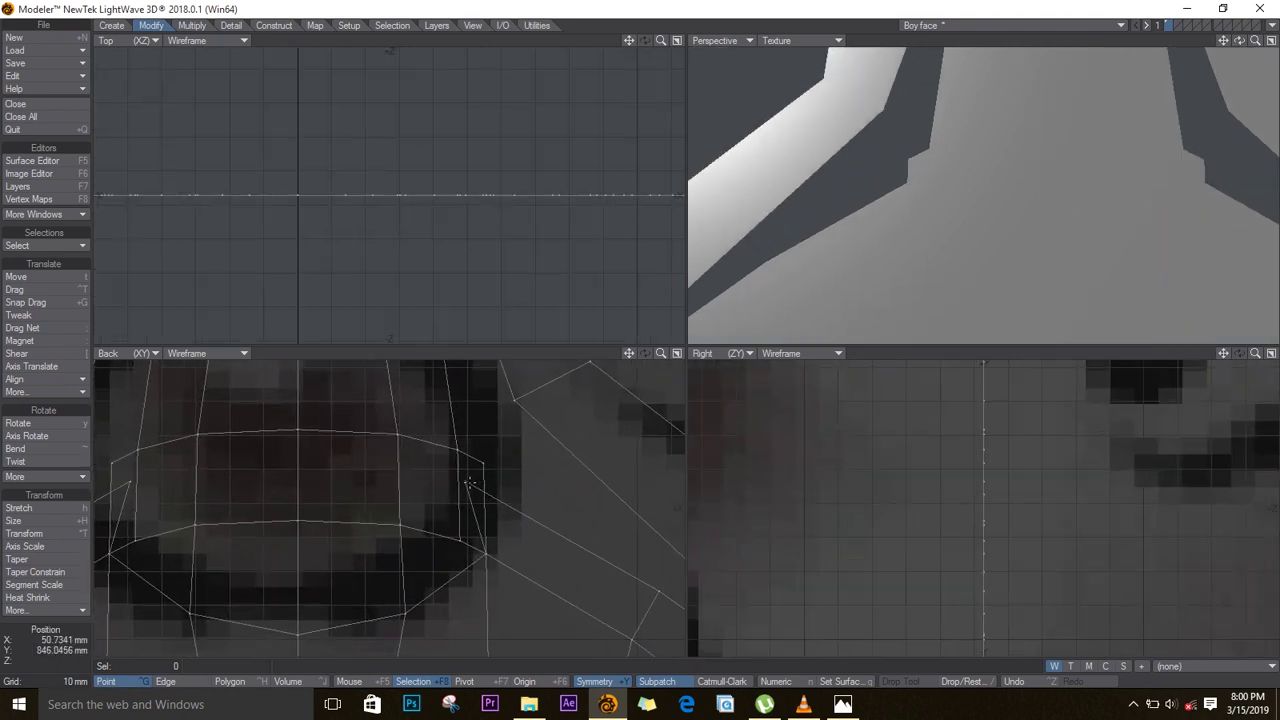
pyautogui.click(466, 483)
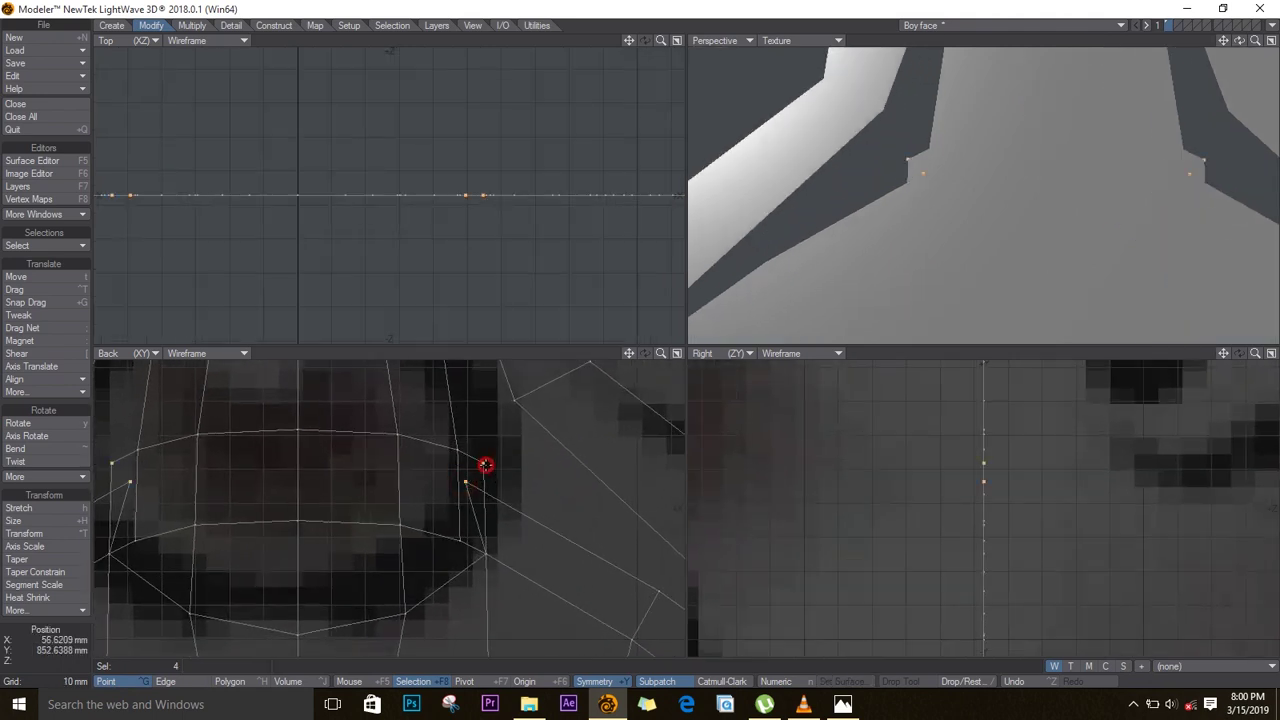
pyautogui.click(483, 464)
pyautogui.click(556, 667)
# - Turn off symmetry and weld the loose upper end point of the new mouth ring to the adjacent nose-side point on each side
pyautogui.click(610, 682)
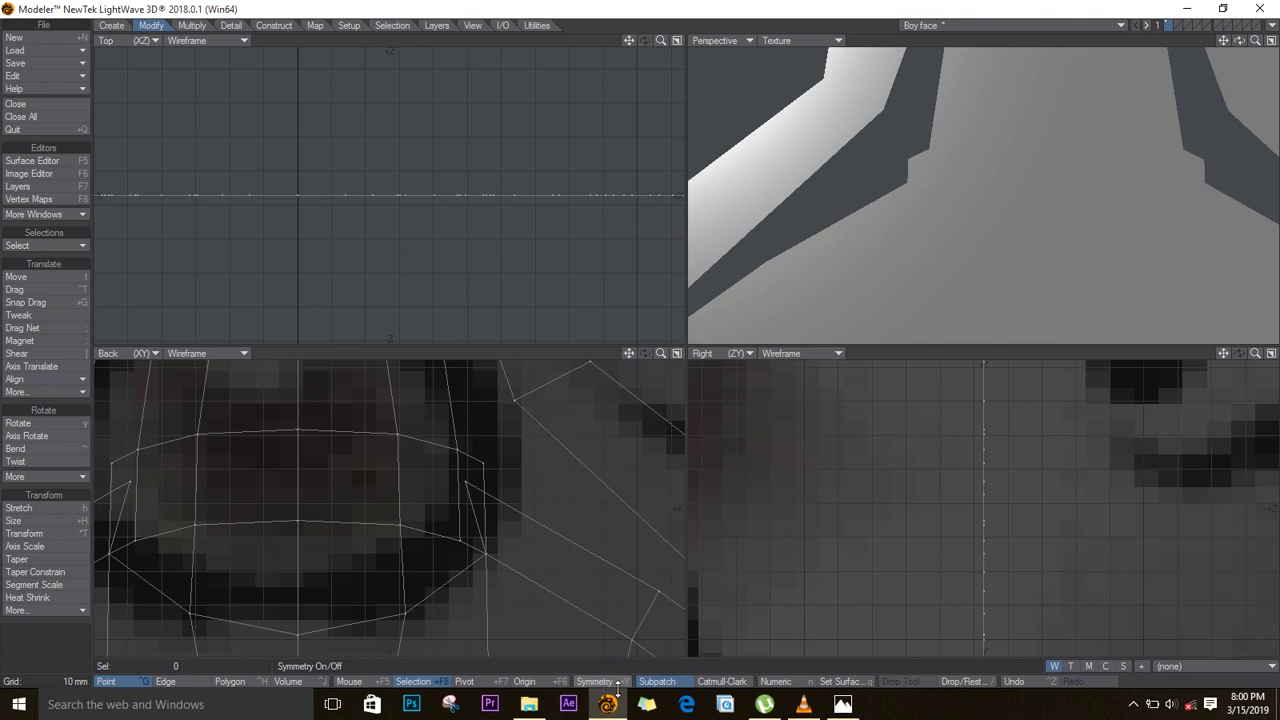
pyautogui.click(465, 483)
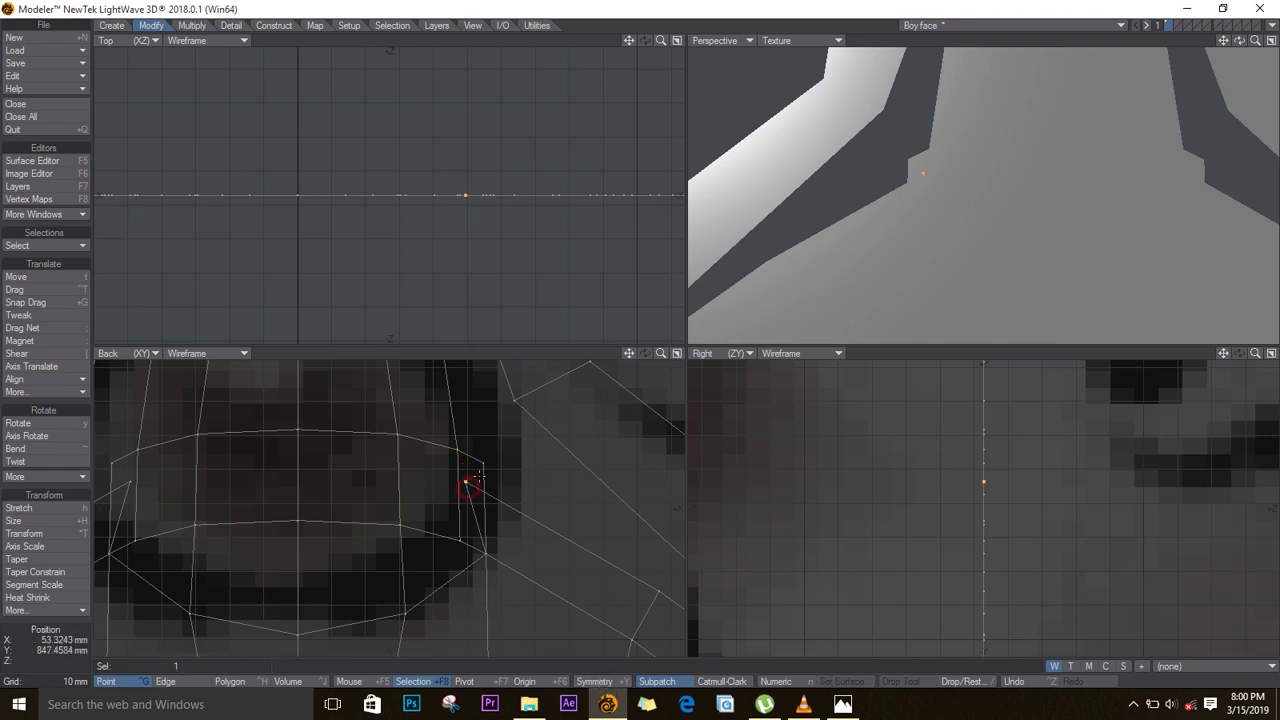
pyautogui.click(482, 463)
pyautogui.hotkey('ctrl', 'w')
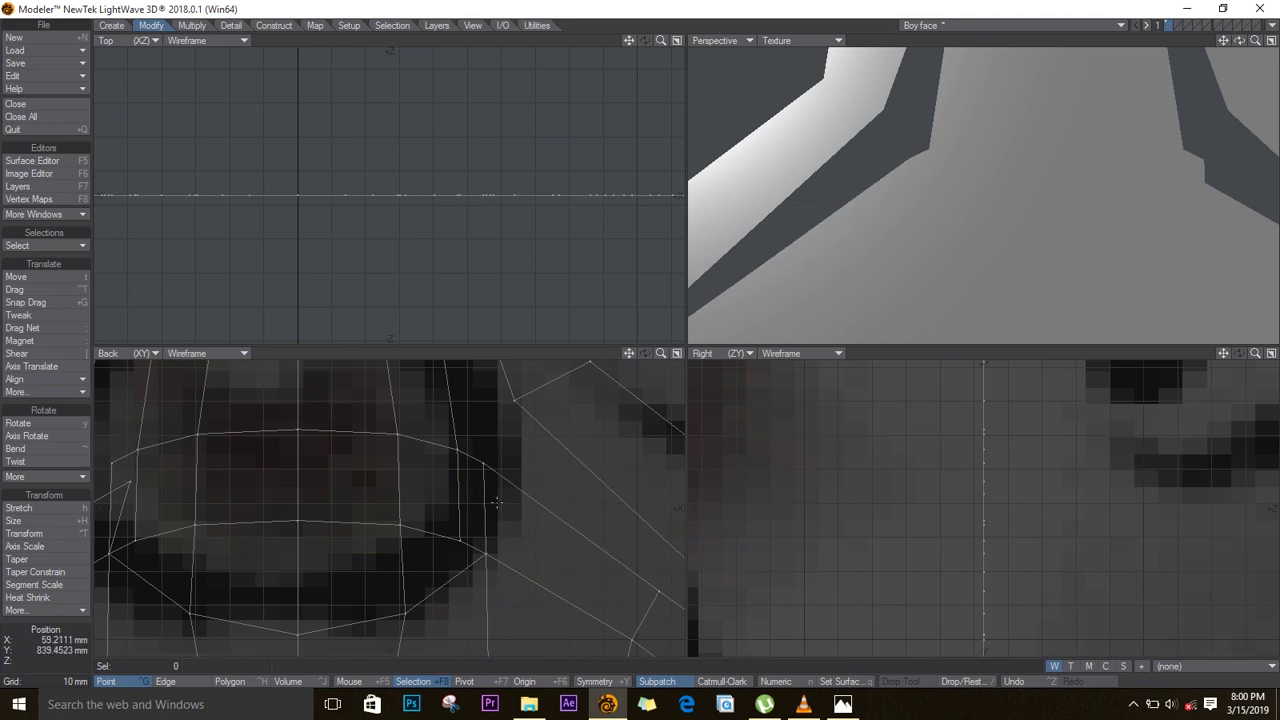
pyautogui.click(129, 479)
pyautogui.click(111, 462)
pyautogui.hotkey('ctrl', 'w')
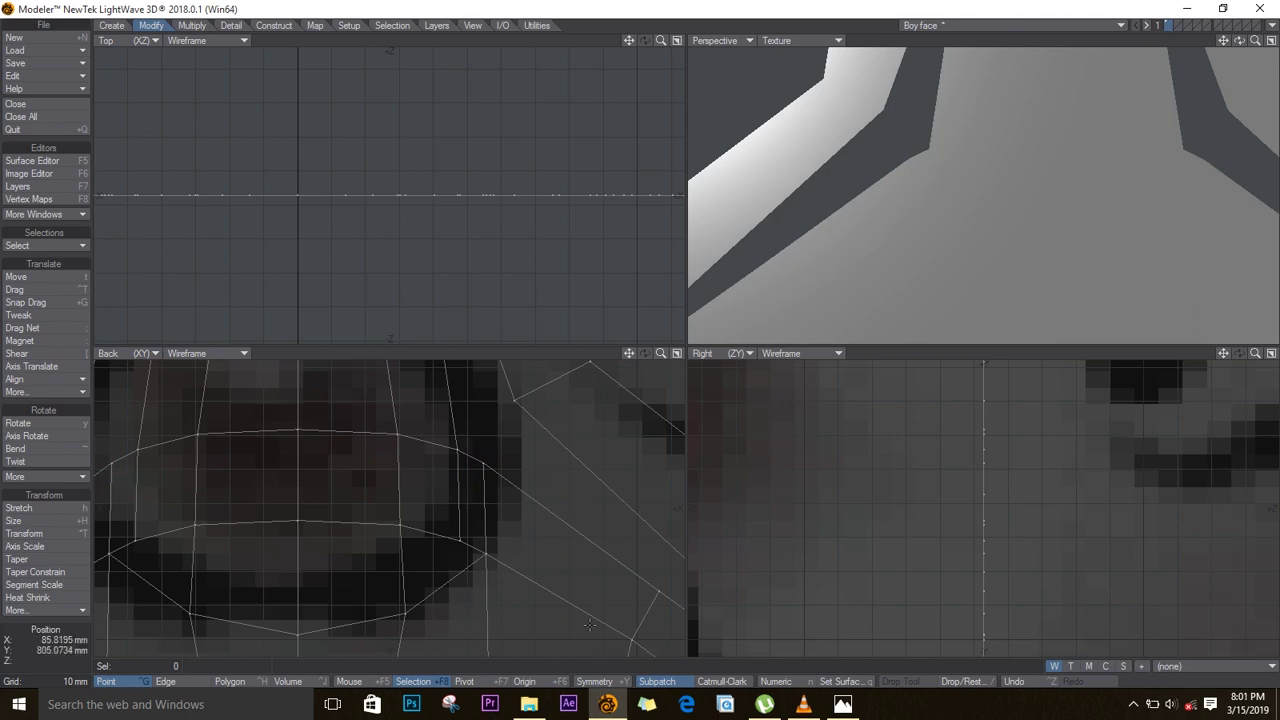
# - Turn symmetry back on and drag the nose-corner point and the mouth's second-ring points into a rounder loop
pyautogui.click(601, 681)
pyautogui.keyDown('ctrl'); pyautogui.keyDown('alt'); pyautogui.moveTo(535, 495); pyautogui.dragTo(432, 522); pyautogui.keyUp('alt'); pyautogui.keyUp('ctrl')
pyautogui.keyDown('alt'); pyautogui.moveTo(486, 570); pyautogui.dragTo(435, 513); pyautogui.keyUp('alt')
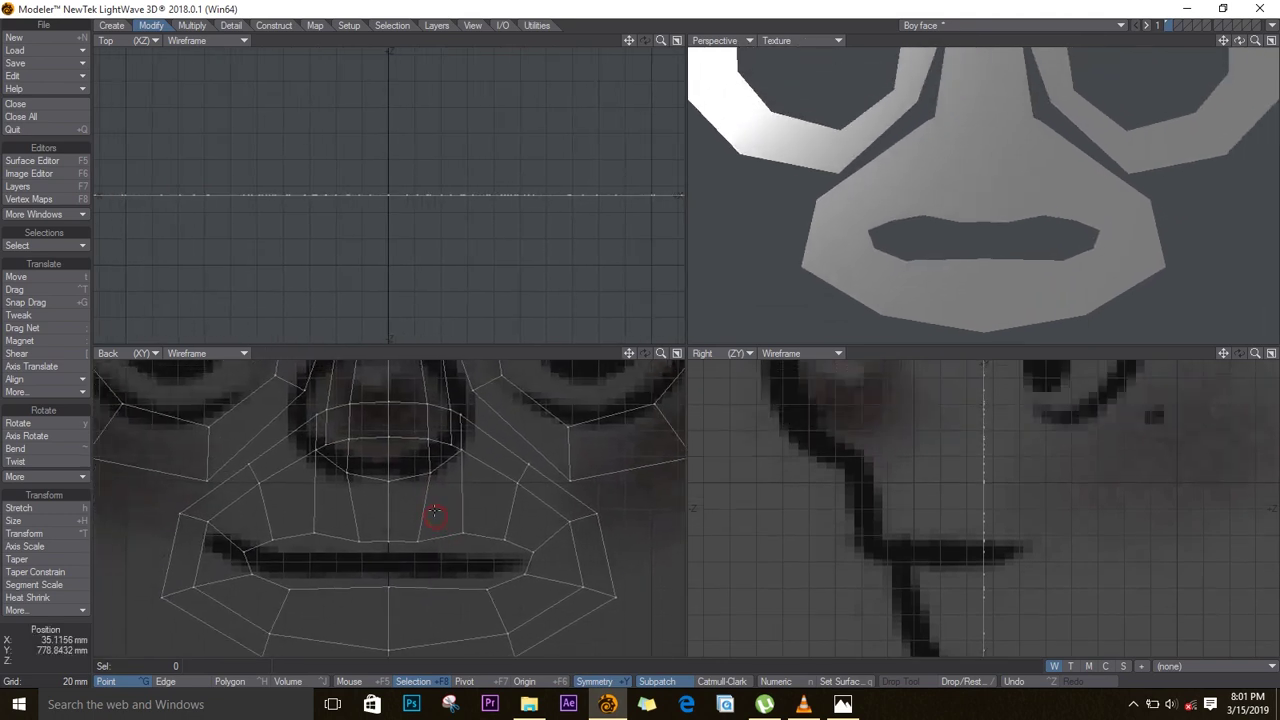
pyautogui.hotkey('ctrl', 't')
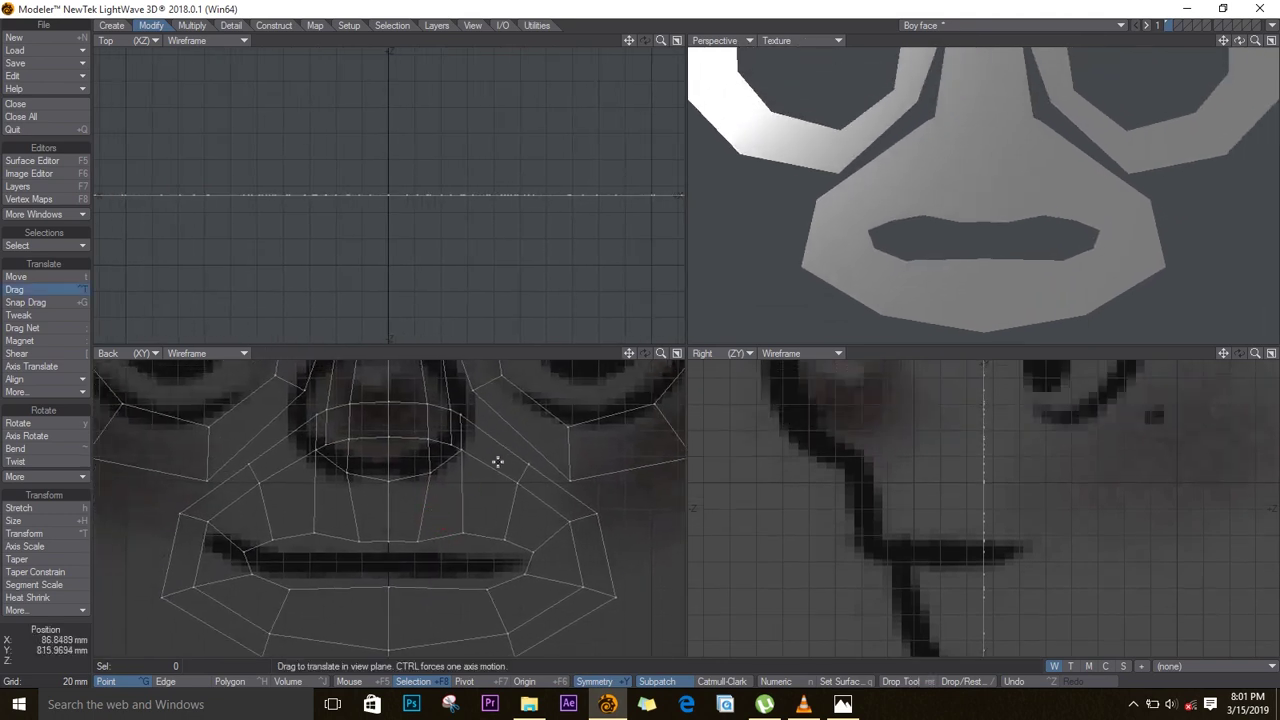
pyautogui.moveTo(463, 451); pyautogui.dragTo(509, 481)
pyautogui.moveTo(571, 519); pyautogui.dragTo(564, 535)
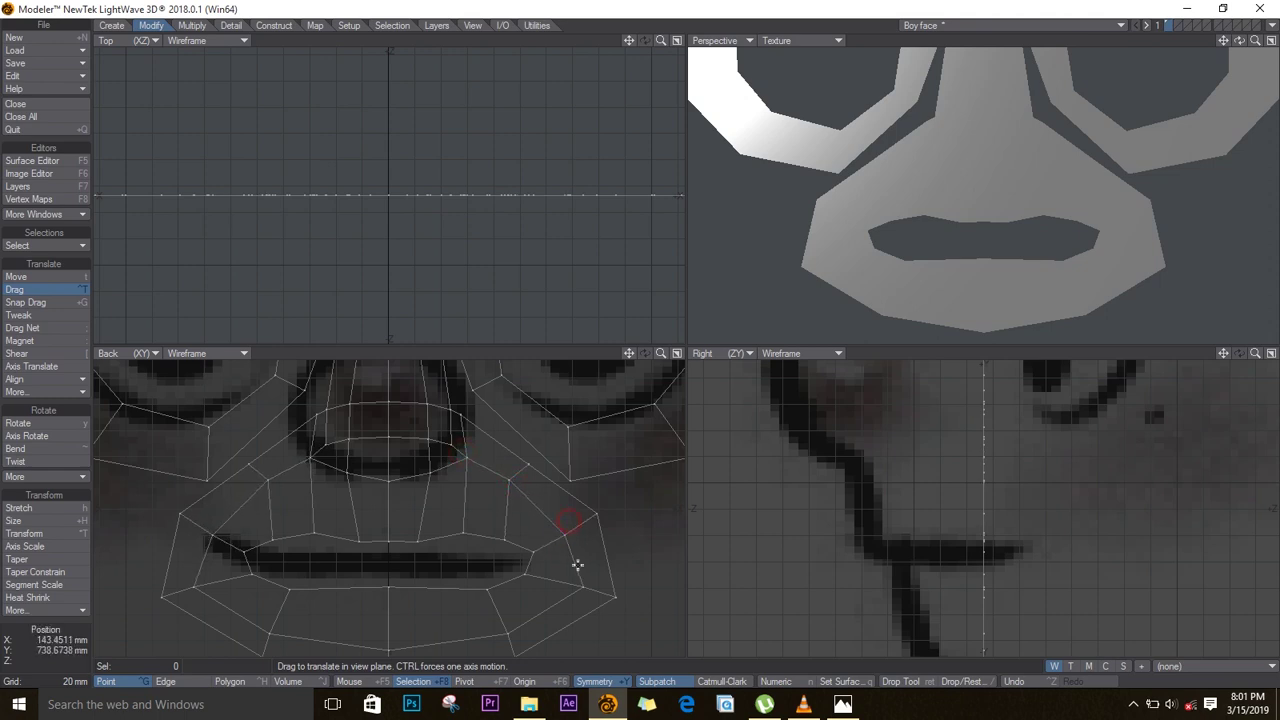
pyautogui.moveTo(583, 588); pyautogui.dragTo(559, 587)
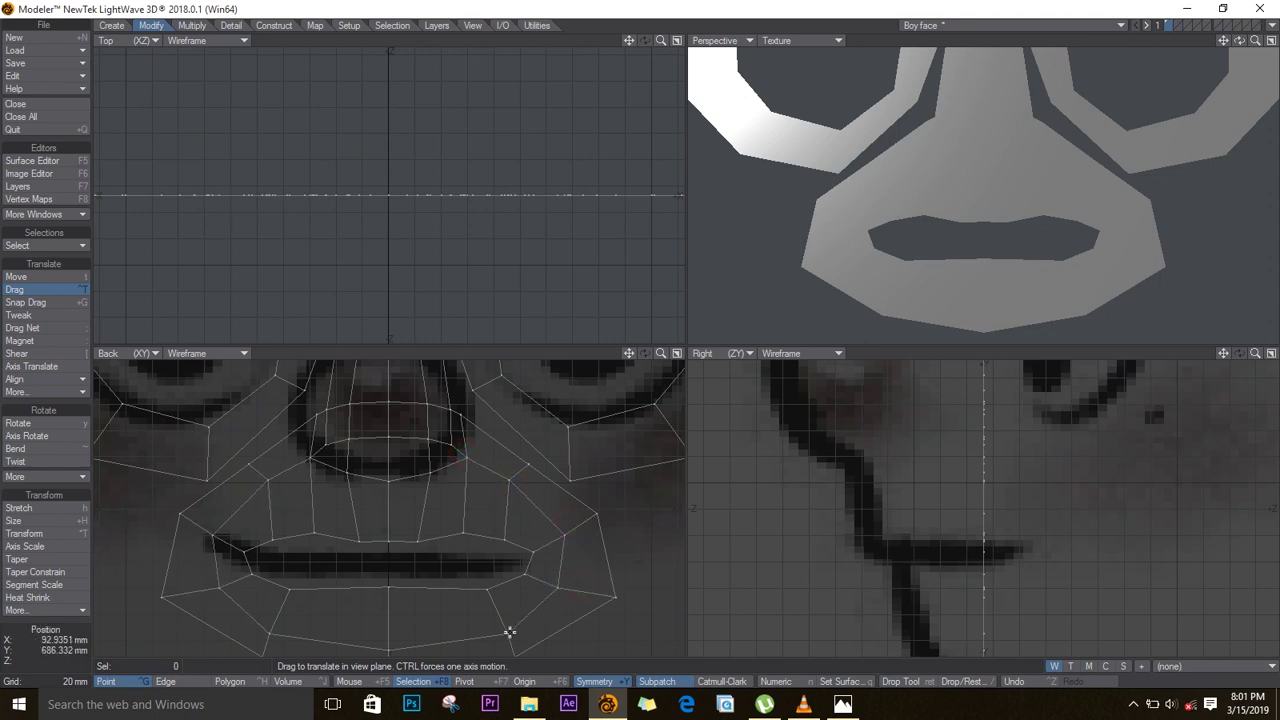
pyautogui.moveTo(509, 634); pyautogui.dragTo(502, 619)
pyautogui.moveTo(386, 643); pyautogui.dragTo(391, 634)
# - Pull the outermost mouth-ring points inward on both sides and fine-tune the points below the nose and at the upper cheek
pyautogui.moveTo(528, 465); pyautogui.dragTo(531, 461)
pyautogui.moveTo(597, 514); pyautogui.dragTo(584, 525)
pyautogui.moveTo(616, 599); pyautogui.dragTo(584, 601)
pyautogui.keyDown('alt'); pyautogui.moveTo(526, 656); pyautogui.dragTo(506, 551); pyautogui.keyUp('alt')
pyautogui.keyDown('alt'); pyautogui.moveTo(401, 372); pyautogui.dragTo(486, 537); pyautogui.keyUp('alt')
pyautogui.moveTo(395, 475); pyautogui.dragTo(391, 477)
pyautogui.moveTo(562, 479); pyautogui.dragTo(560, 486)
pyautogui.press('Down')
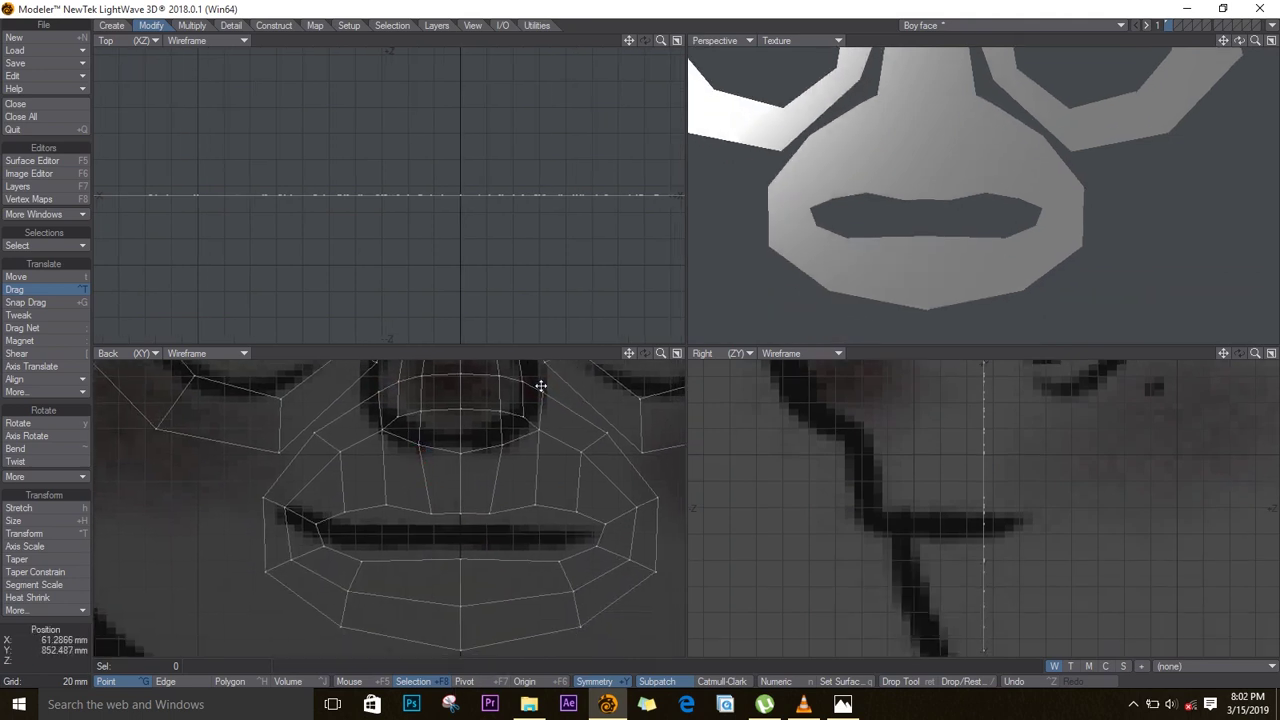
# - Fill the narrow gap between the nose side and the inner lower eye loop with four-point polygons on both sides
pyautogui.press('Up')
pyautogui.press('space')
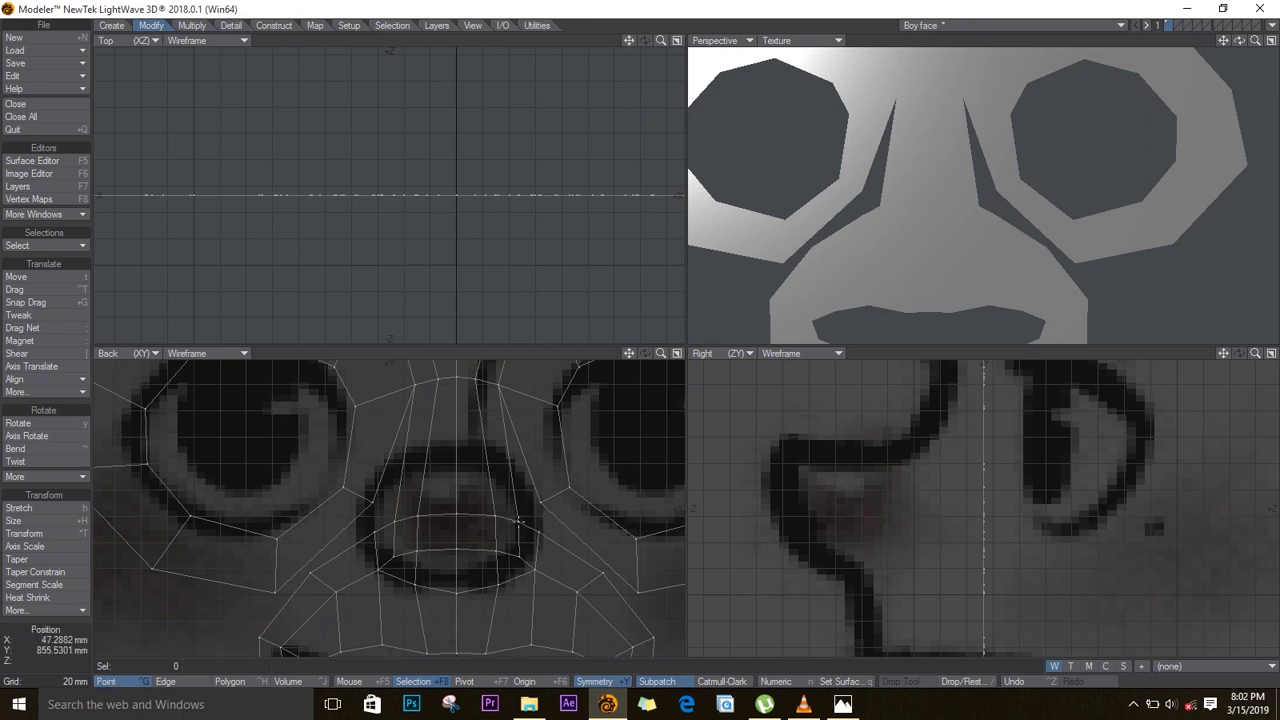
pyautogui.moveTo(518, 520); pyautogui.dragTo(496, 385)
pyautogui.moveTo(549, 506)
pyautogui.mouseDown()
pyautogui.moveTo(531, 503)
pyautogui.moveTo(540, 537)
pyautogui.mouseUp()
pyautogui.click(549, 550)
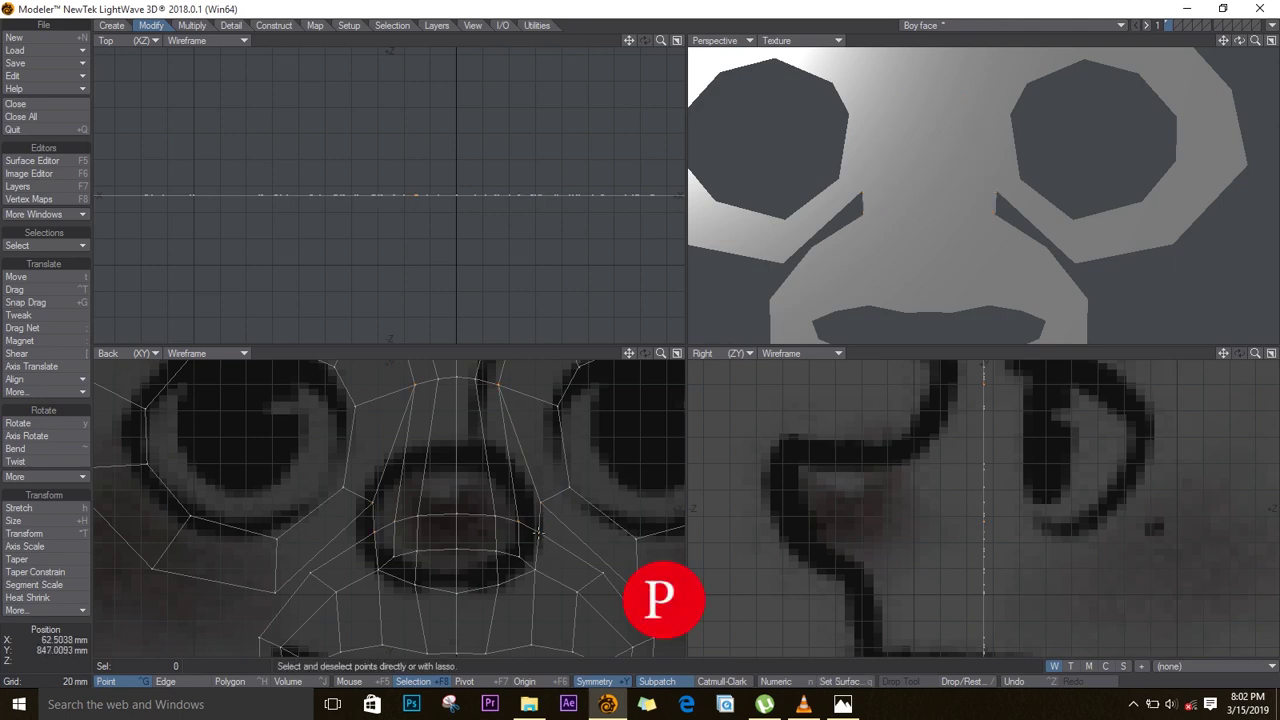
pyautogui.moveTo(537, 532); pyautogui.dragTo(537, 503)
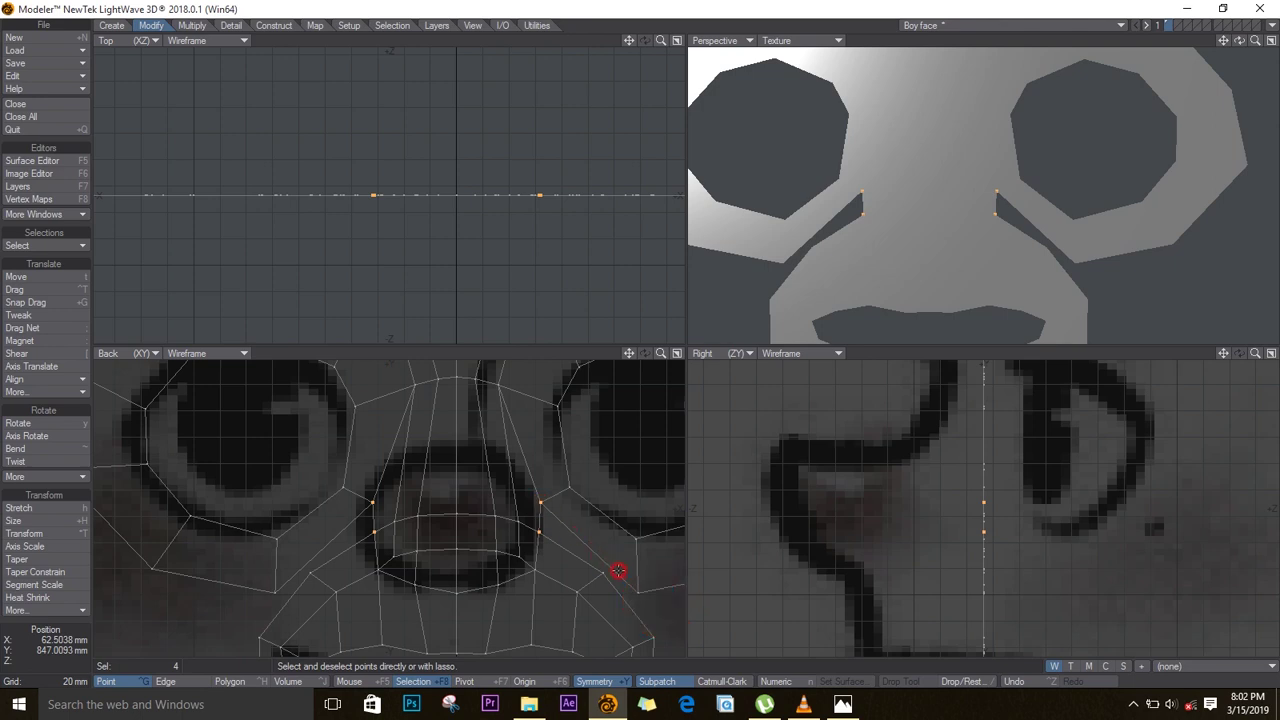
pyautogui.moveTo(619, 571)
pyautogui.mouseDown()
pyautogui.moveTo(651, 591)
pyautogui.moveTo(600, 573)
pyautogui.mouseUp()
pyautogui.press('p')
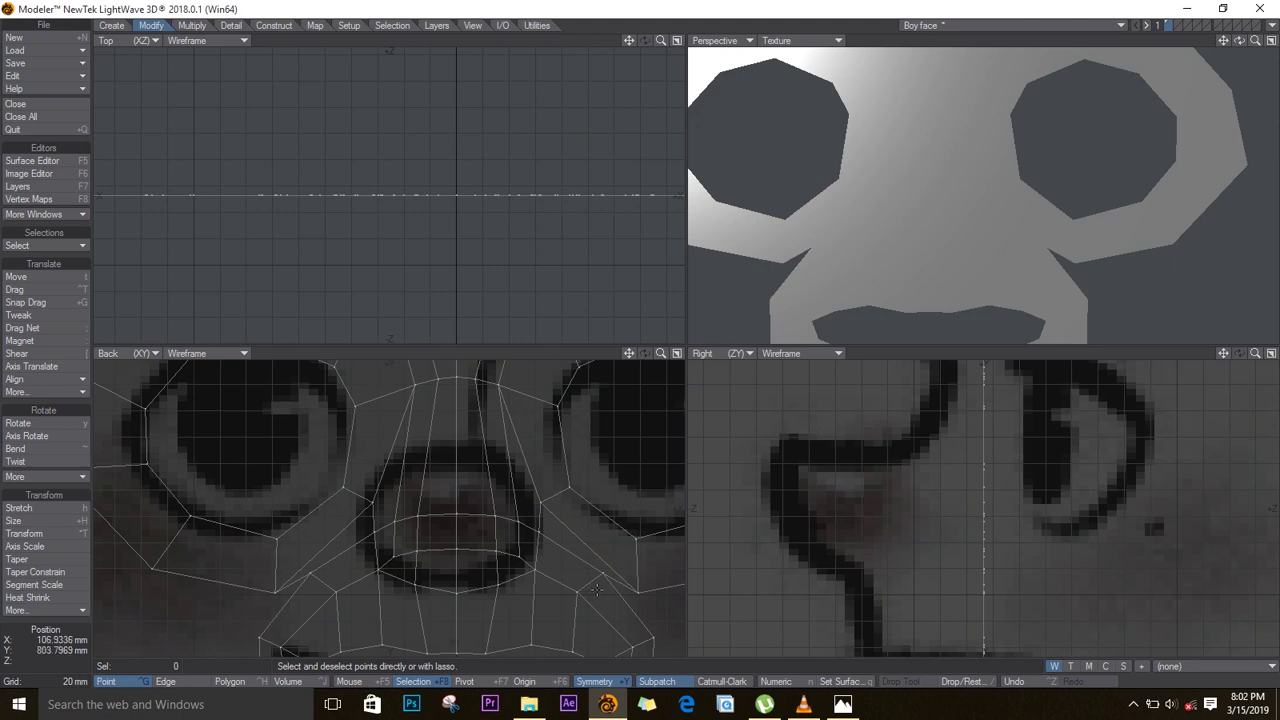
# - Drag the upper mouth-ring points down from the eye loops and even out the neighbouring nose, cheek and lower eye-loop points
pyautogui.hotkey('ctrl', 't')
pyautogui.moveTo(601, 579); pyautogui.dragTo(600, 612)
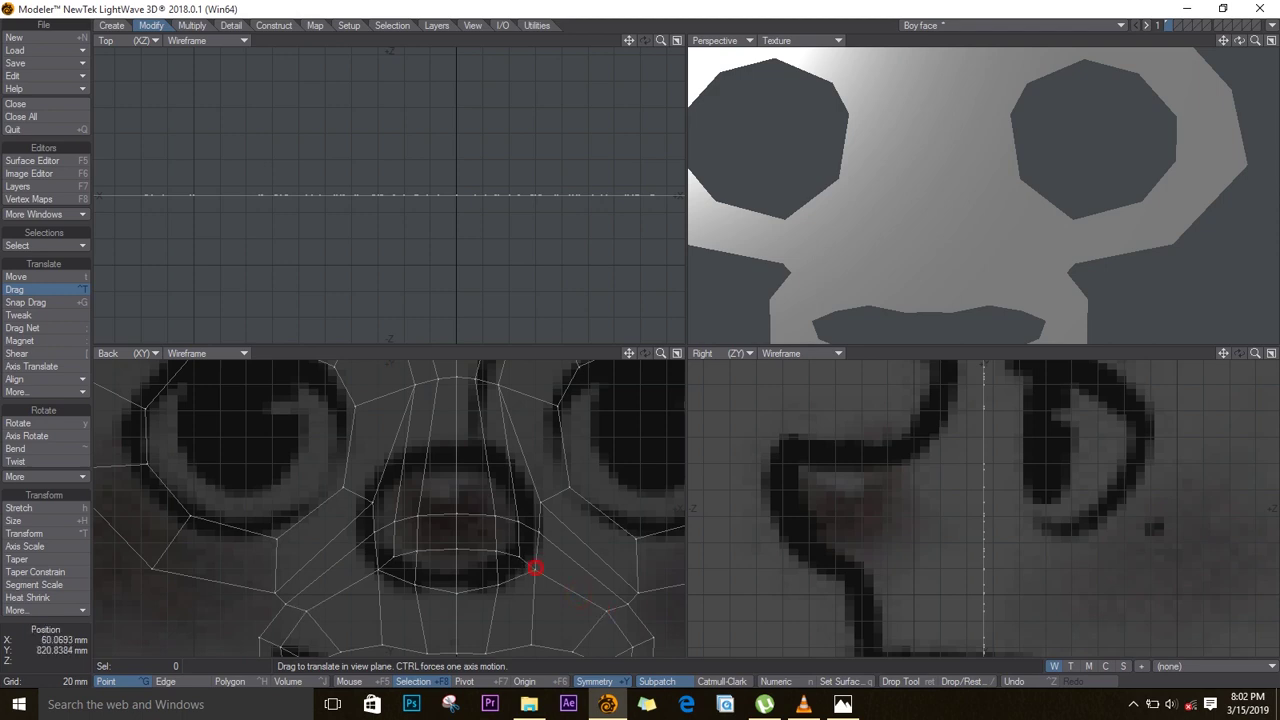
pyautogui.moveTo(534, 568); pyautogui.dragTo(421, 523)
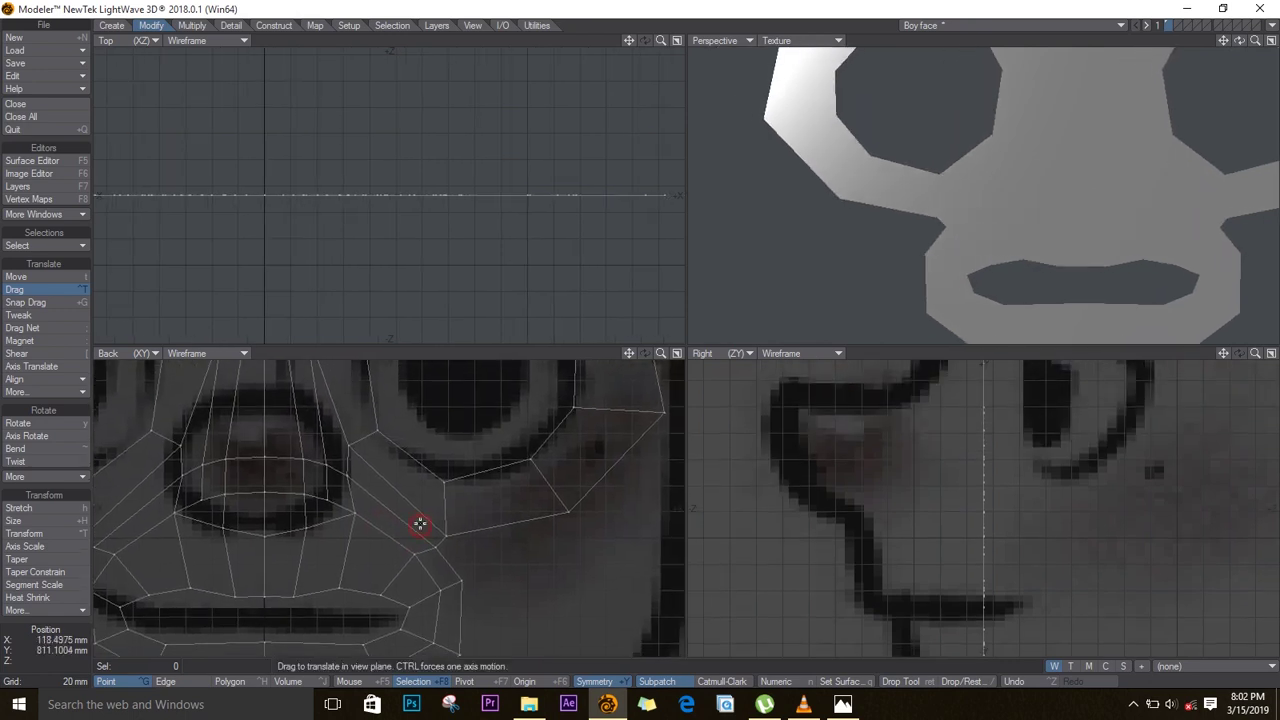
pyautogui.moveTo(443, 481); pyautogui.dragTo(446, 478)
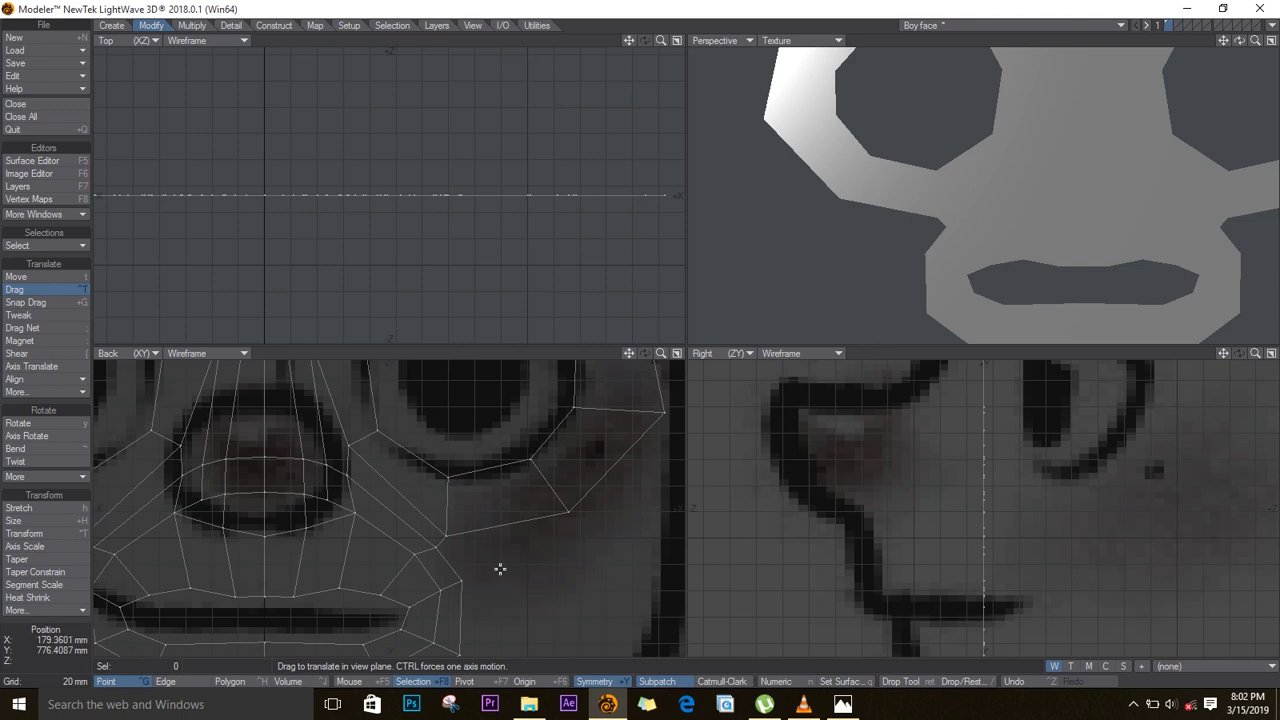
pyautogui.scroll(-5, 474, 563)
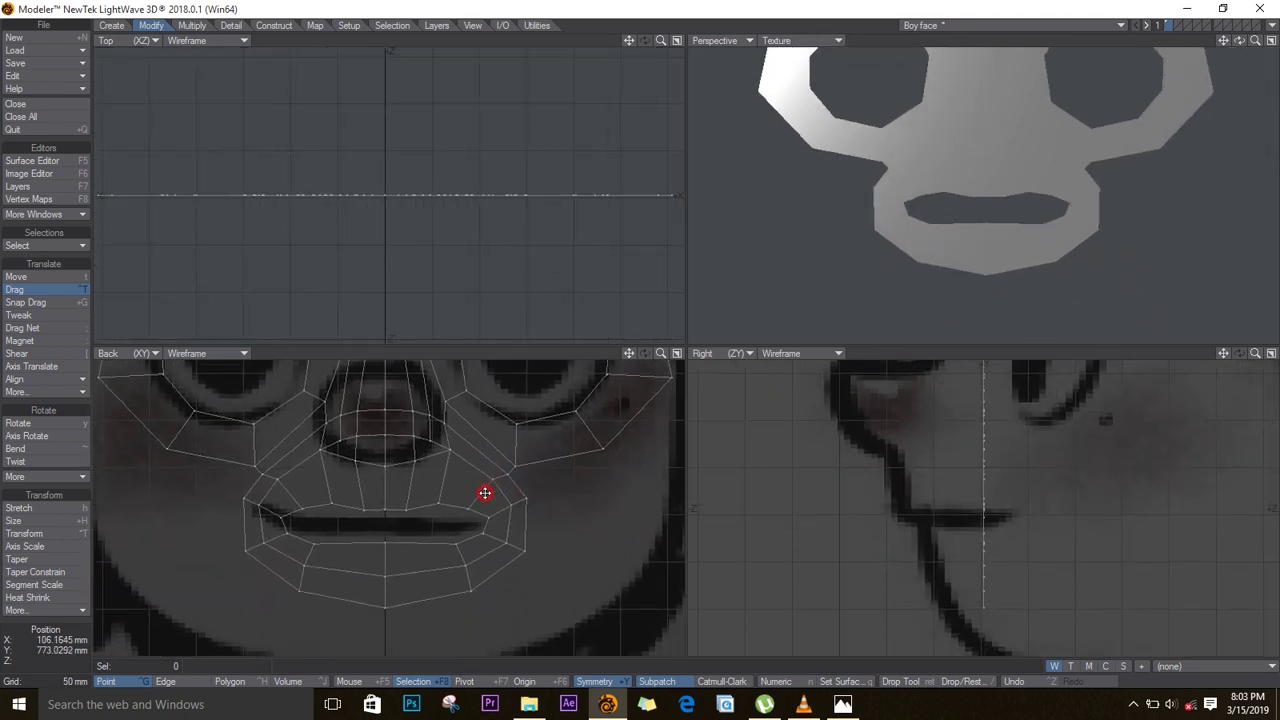
# - Select the eight outer edges around the mouth and chin, extend them, and stretch the new ring outward
pyautogui.click(181, 682)
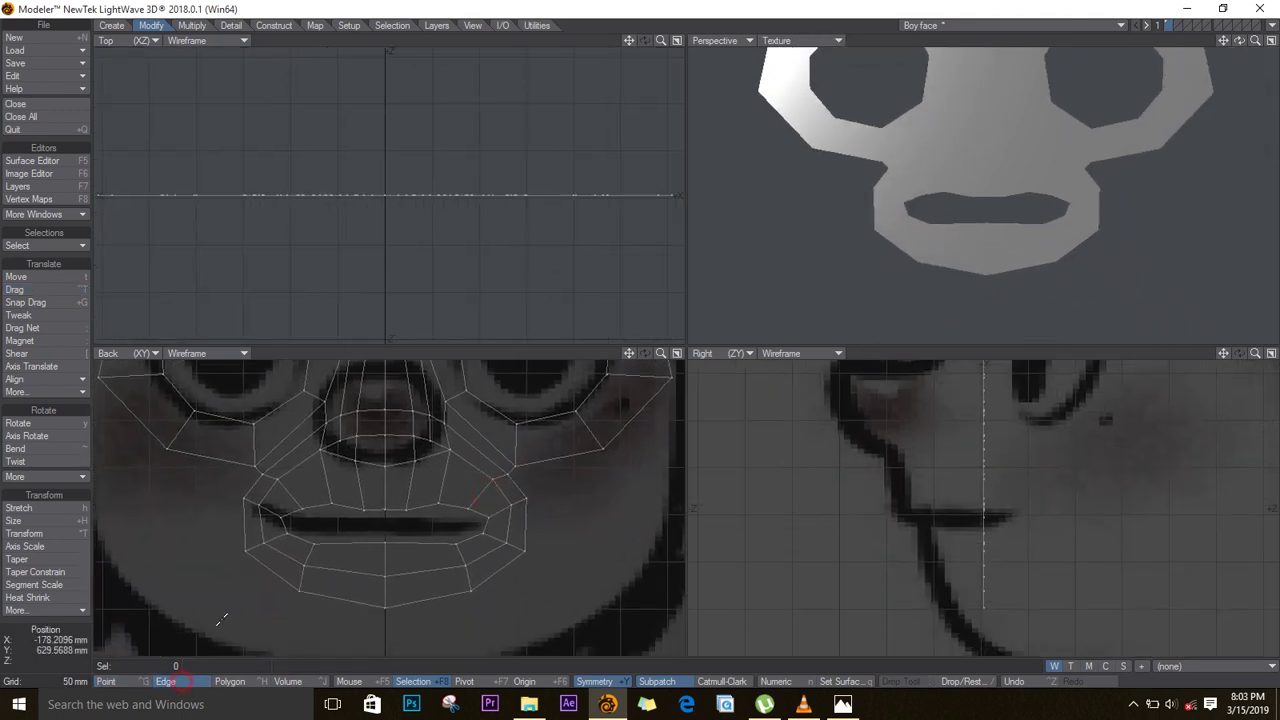
pyautogui.click(250, 483)
pyautogui.click(243, 529)
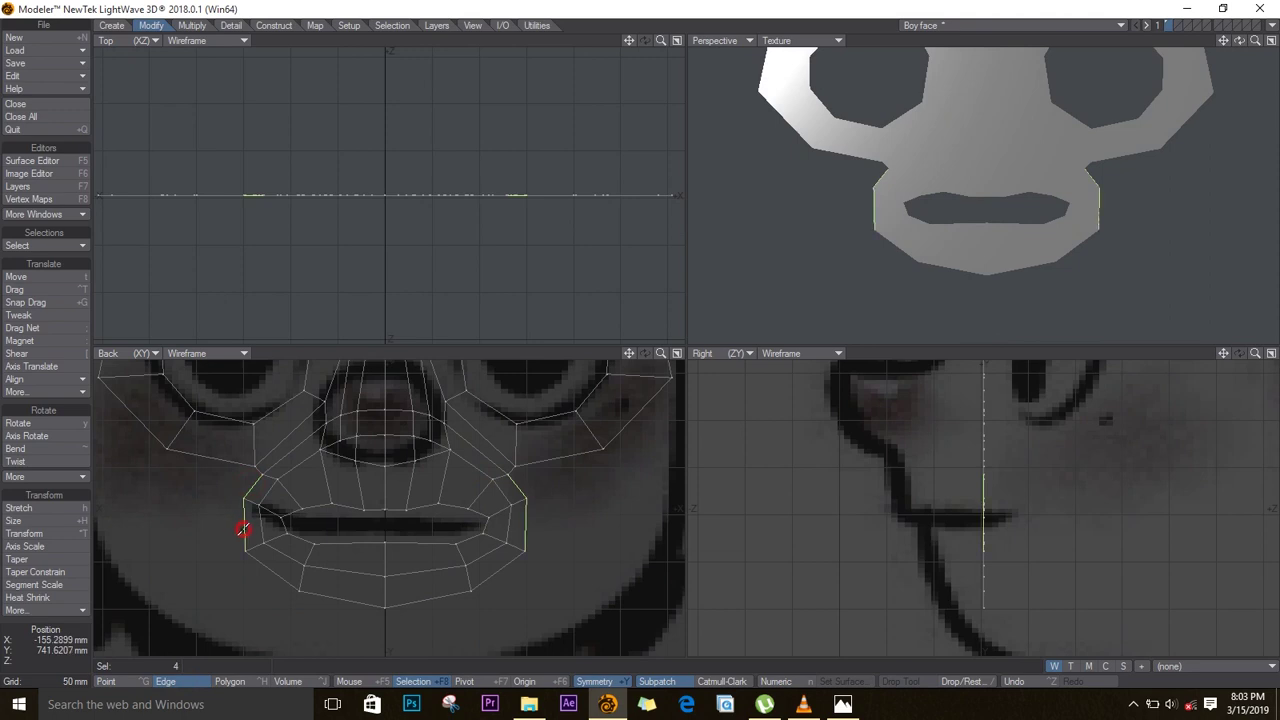
pyautogui.click(271, 573)
pyautogui.click(335, 594)
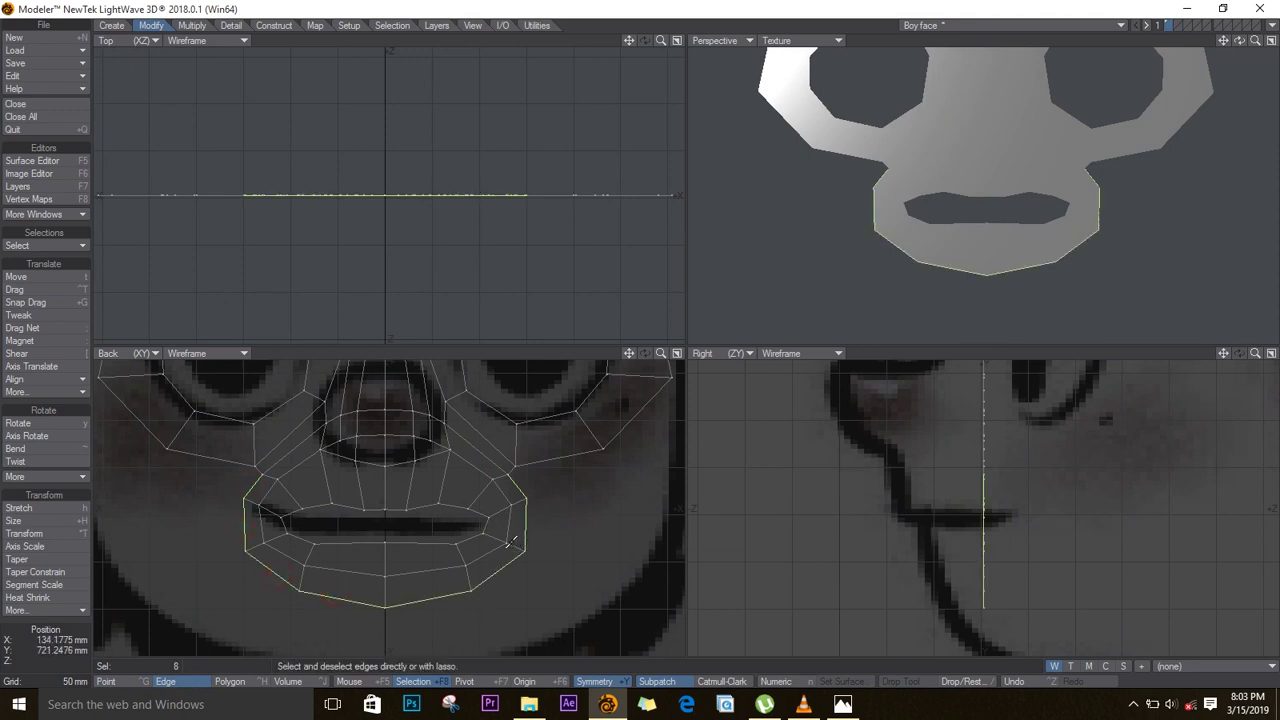
pyautogui.press('h')
pyautogui.moveTo(400, 534)
pyautogui.mouseDown()
pyautogui.moveTo(423, 538)
pyautogui.moveTo(418, 506)
pyautogui.moveTo(418, 518)
pyautogui.mouseUp()
pyautogui.press('t')
pyautogui.press('Return')
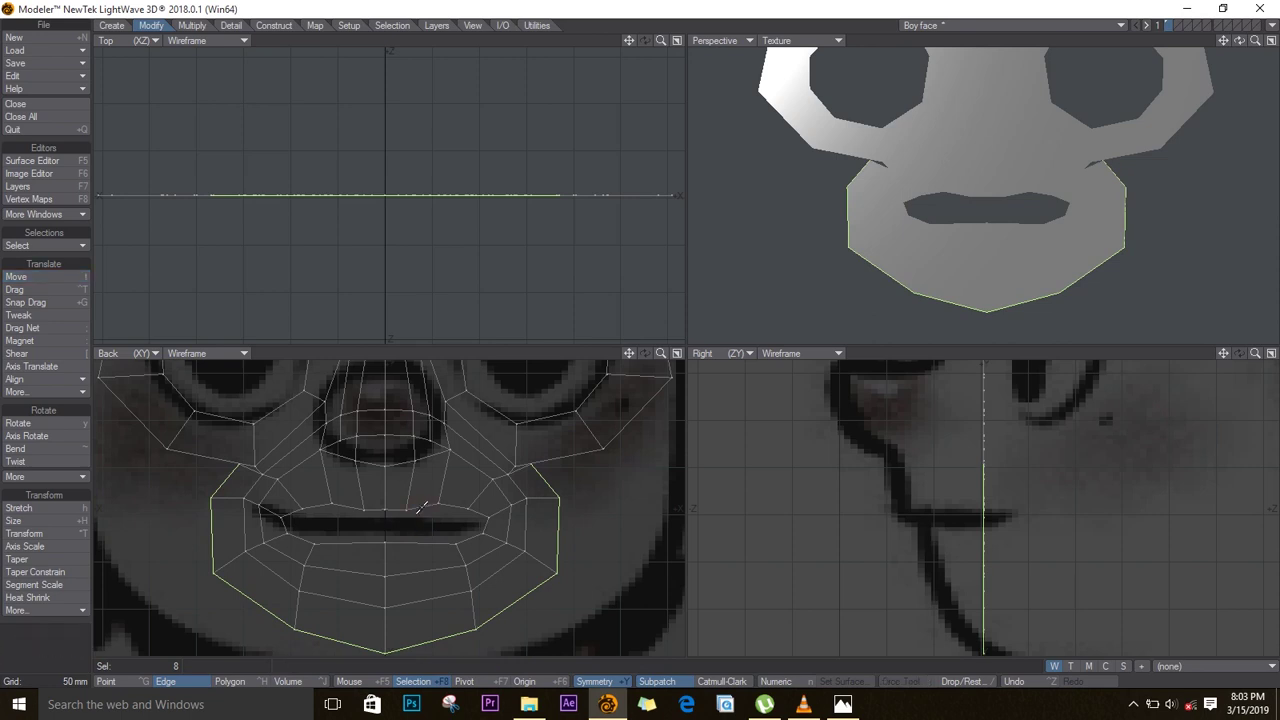
# - Turn off symmetry and weld the new ring's loose upper end point to the adjacent cheek point on each side
pyautogui.press('/')
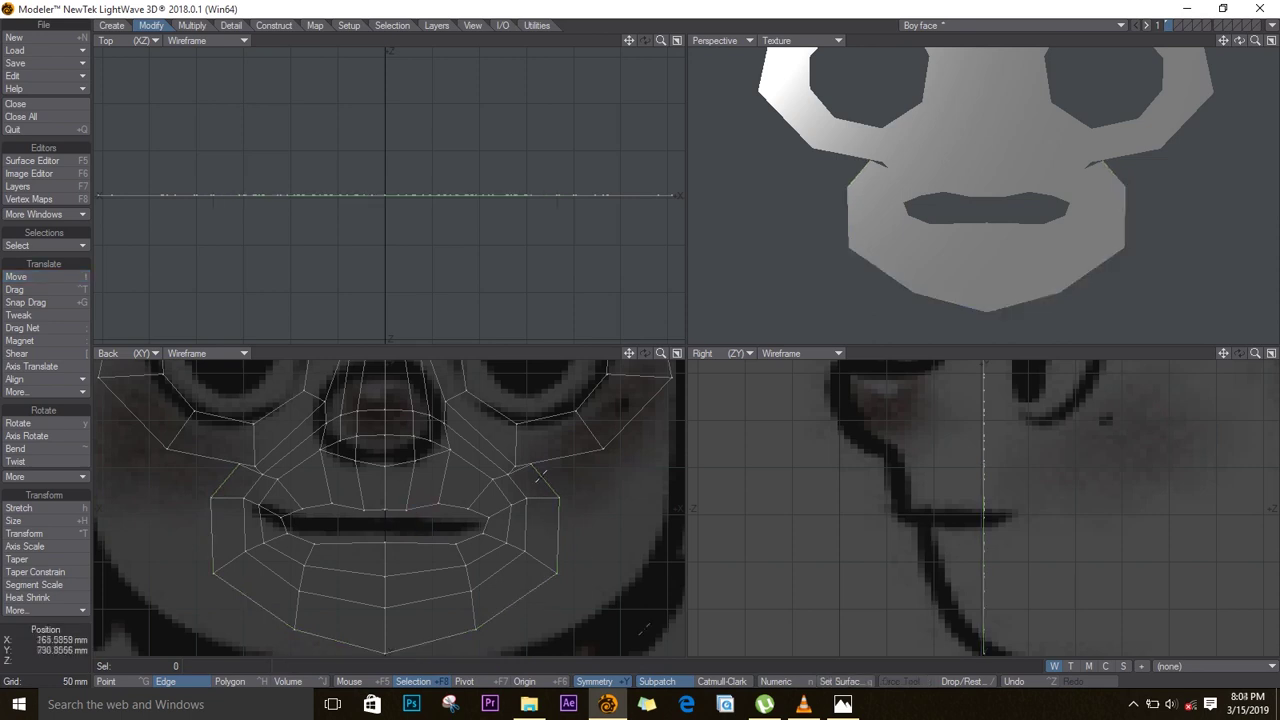
pyautogui.hotkey('ctrl', 'g')
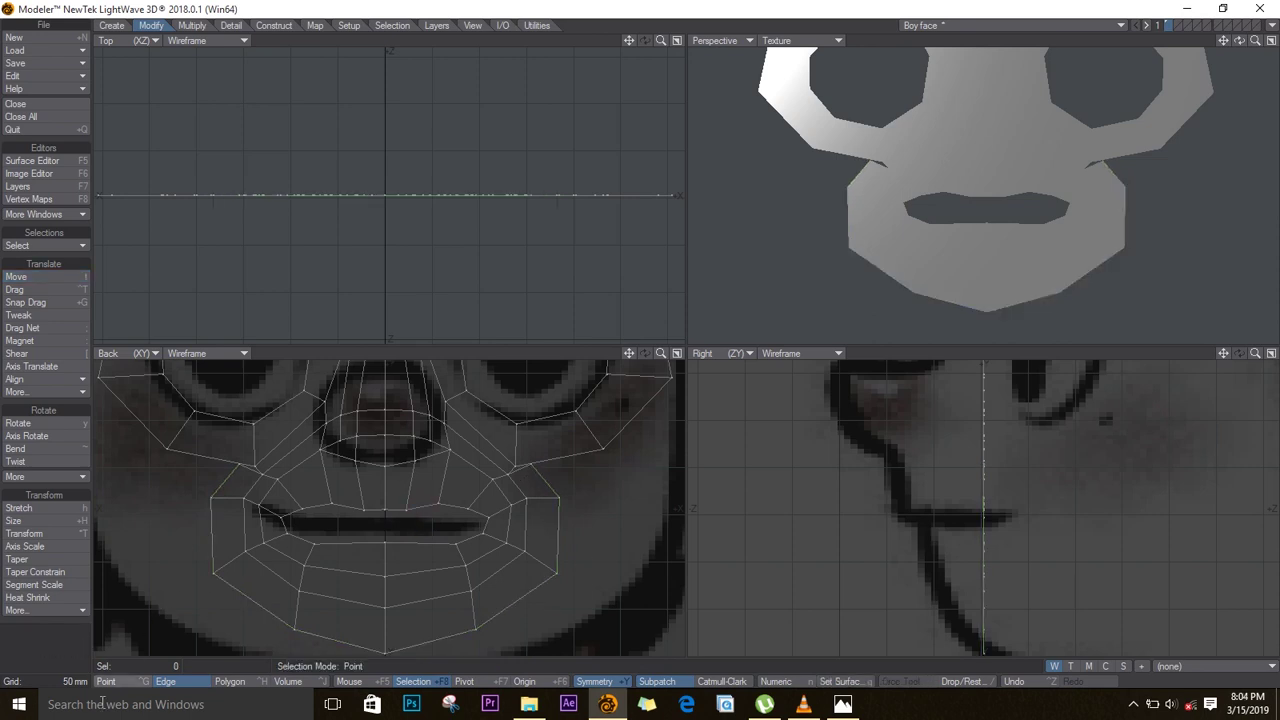
pyautogui.press('/')
pyautogui.click(532, 464)
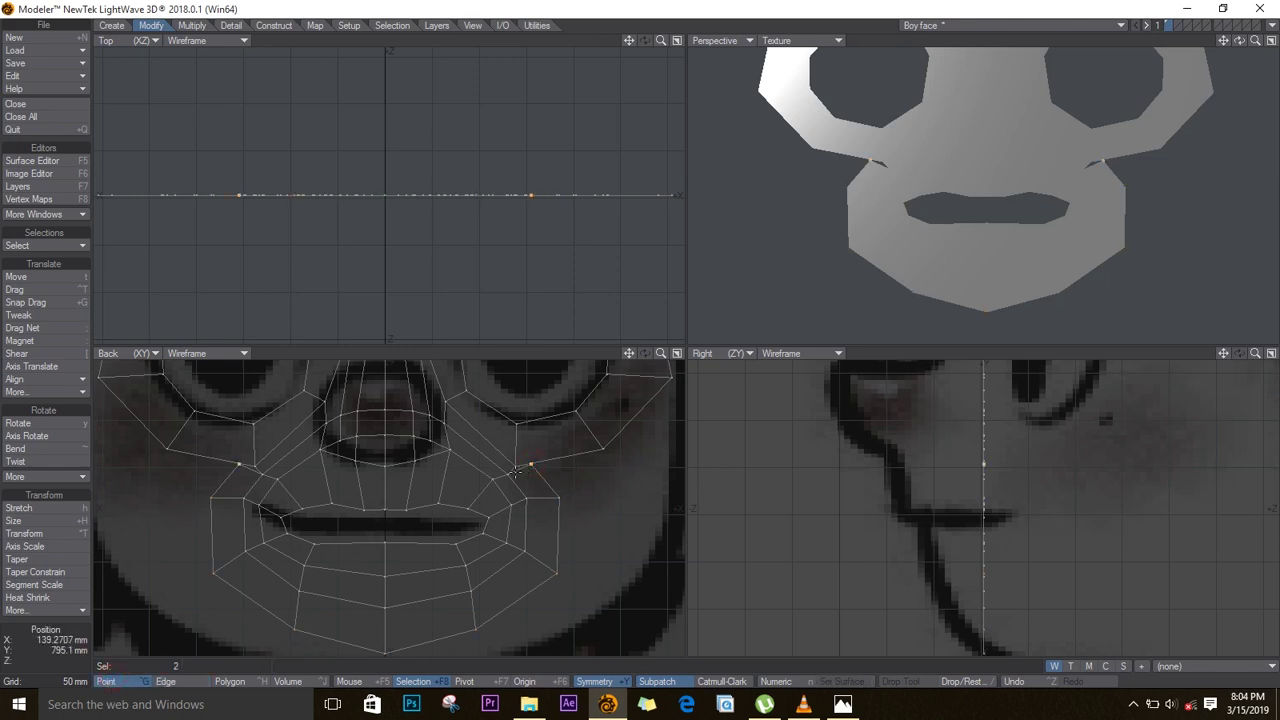
pyautogui.click(597, 682)
pyautogui.click(238, 461)
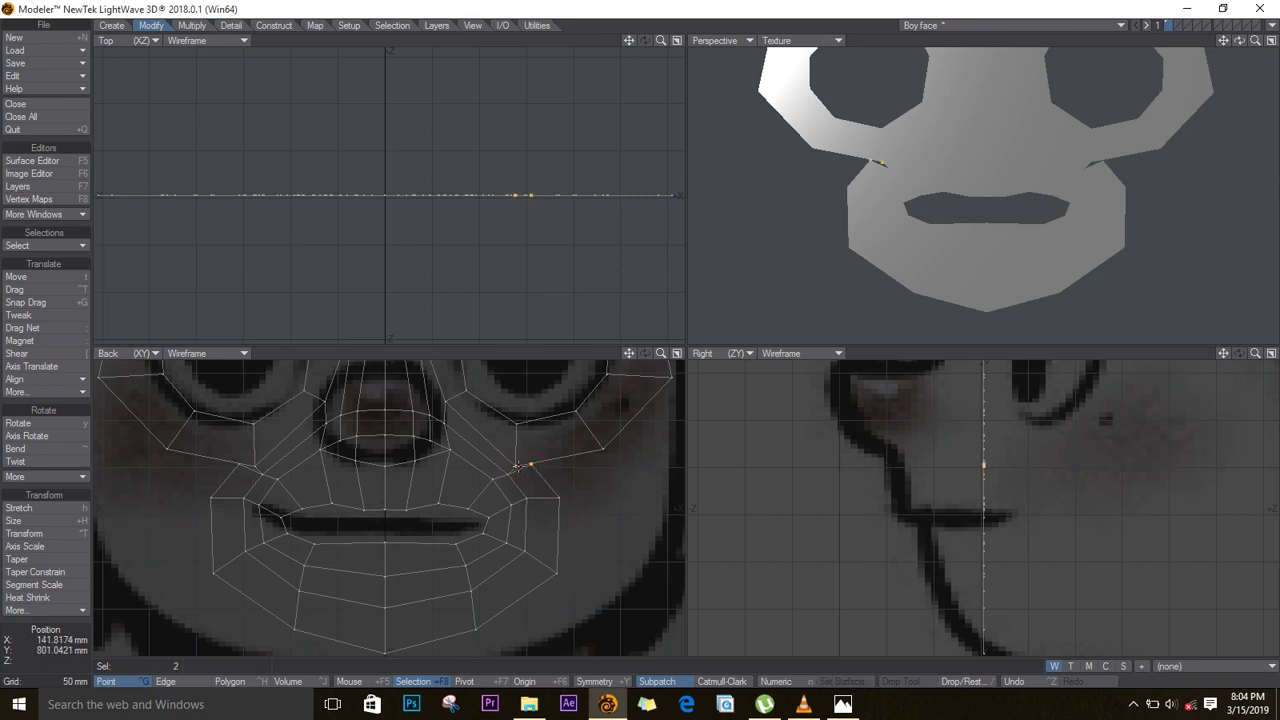
pyautogui.click(533, 482)
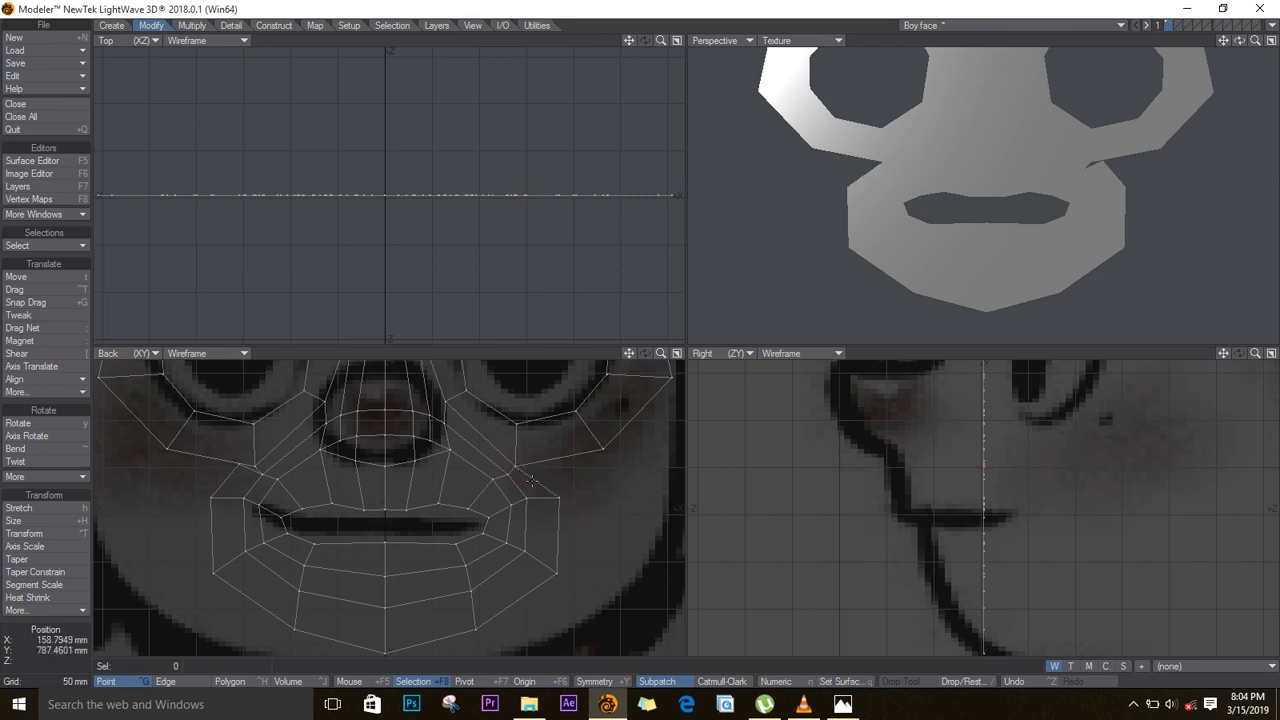
pyautogui.click(244, 467)
pyautogui.click(255, 465)
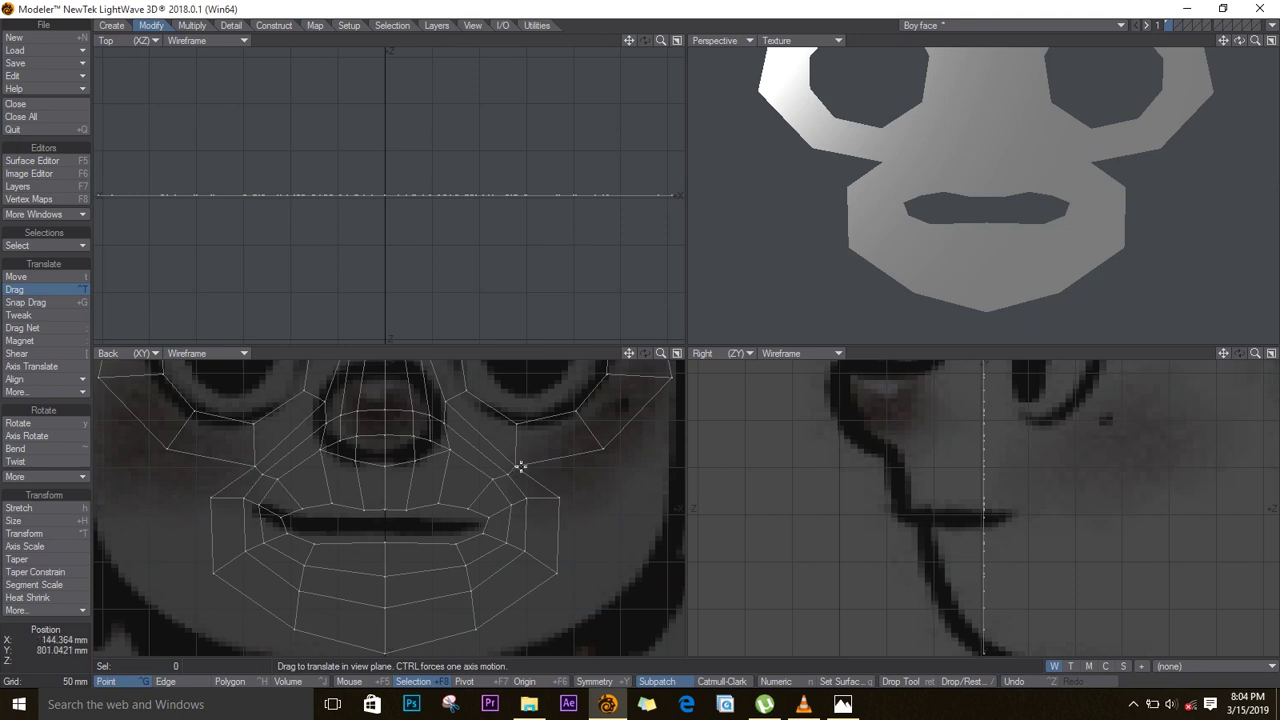
# - Turn symmetry back on and drag the welded cheek points slightly outward and up beneath the eye loops
pyautogui.moveTo(521, 466); pyautogui.dragTo(537, 430)
pyautogui.click(594, 681)
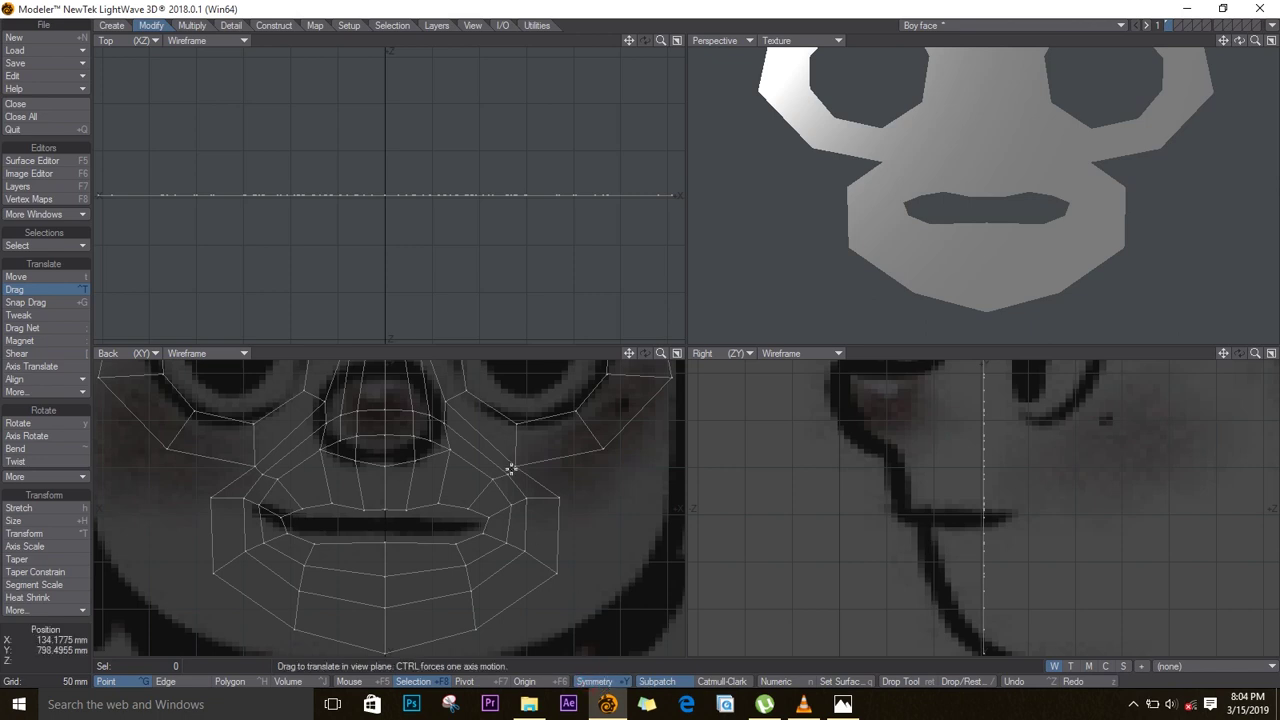
pyautogui.moveTo(511, 469); pyautogui.dragTo(531, 461)
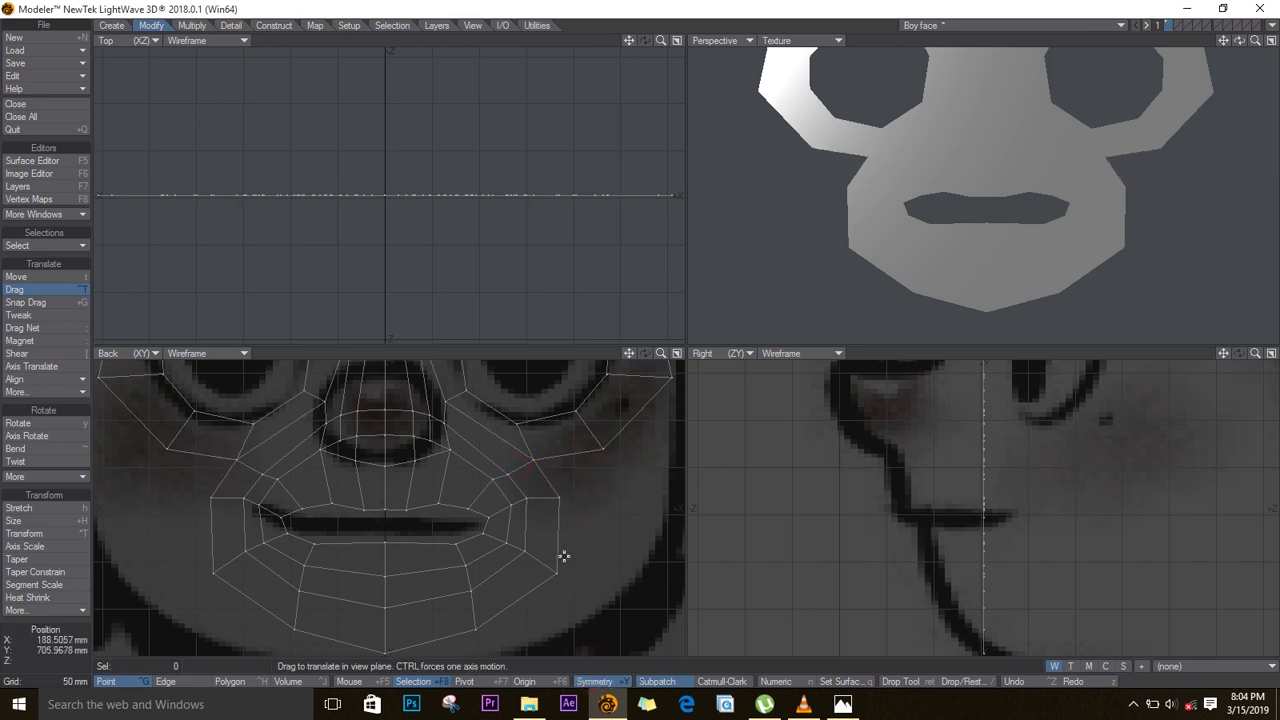
pyautogui.press('space')
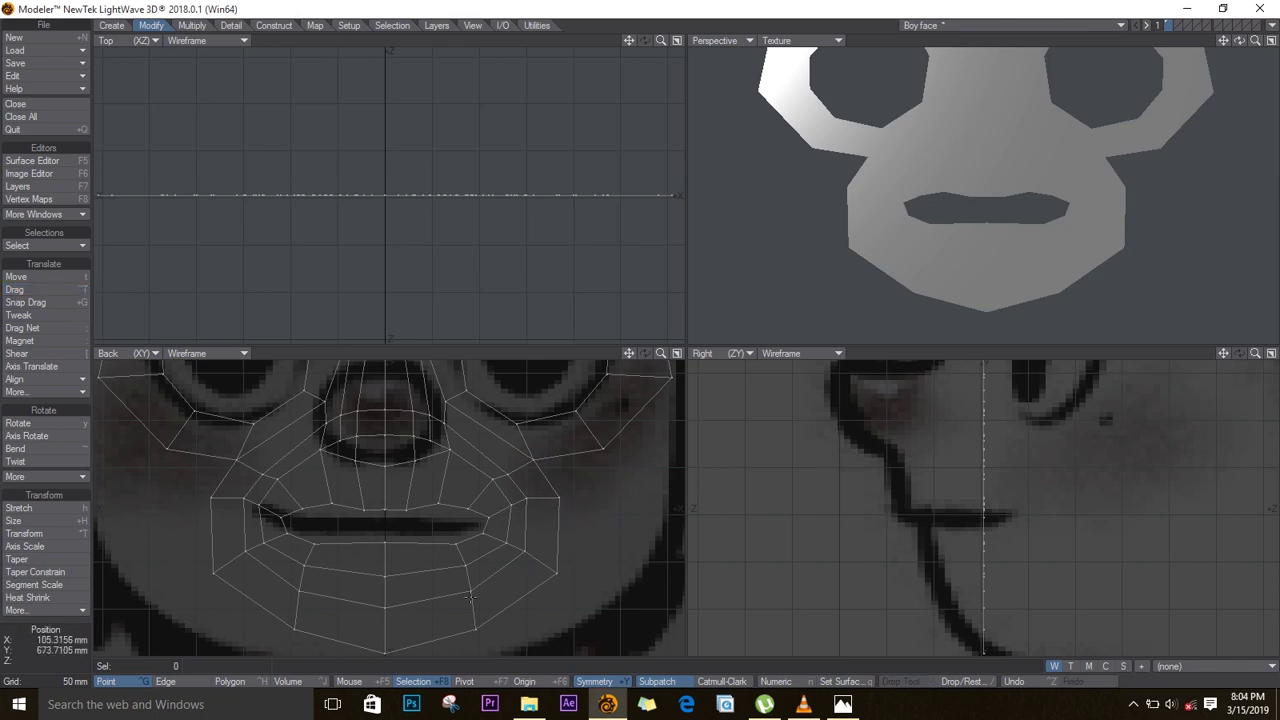
# - Select the eight outer edges from the cheeks to the chin, extend them, stretch and position the new ring, and clear the selection
pyautogui.click(166, 681)
pyautogui.click(549, 483)
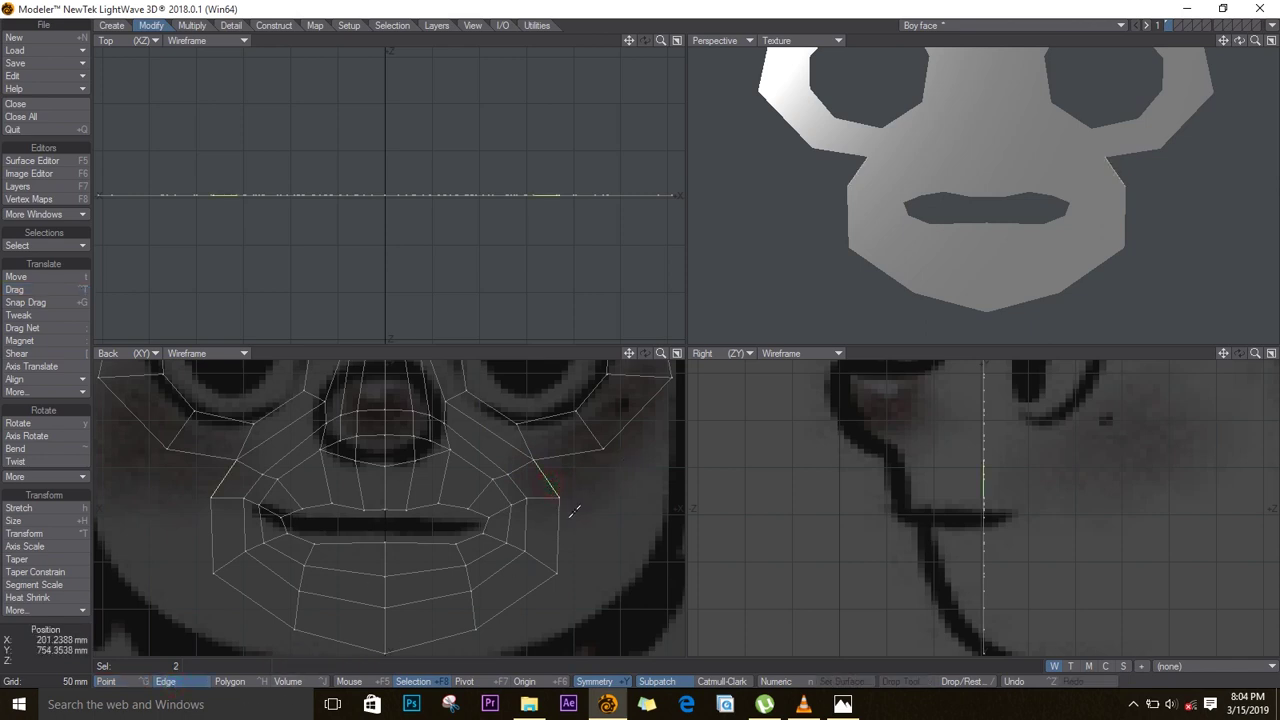
pyautogui.click(554, 515)
pyautogui.click(527, 594)
pyautogui.click(463, 633)
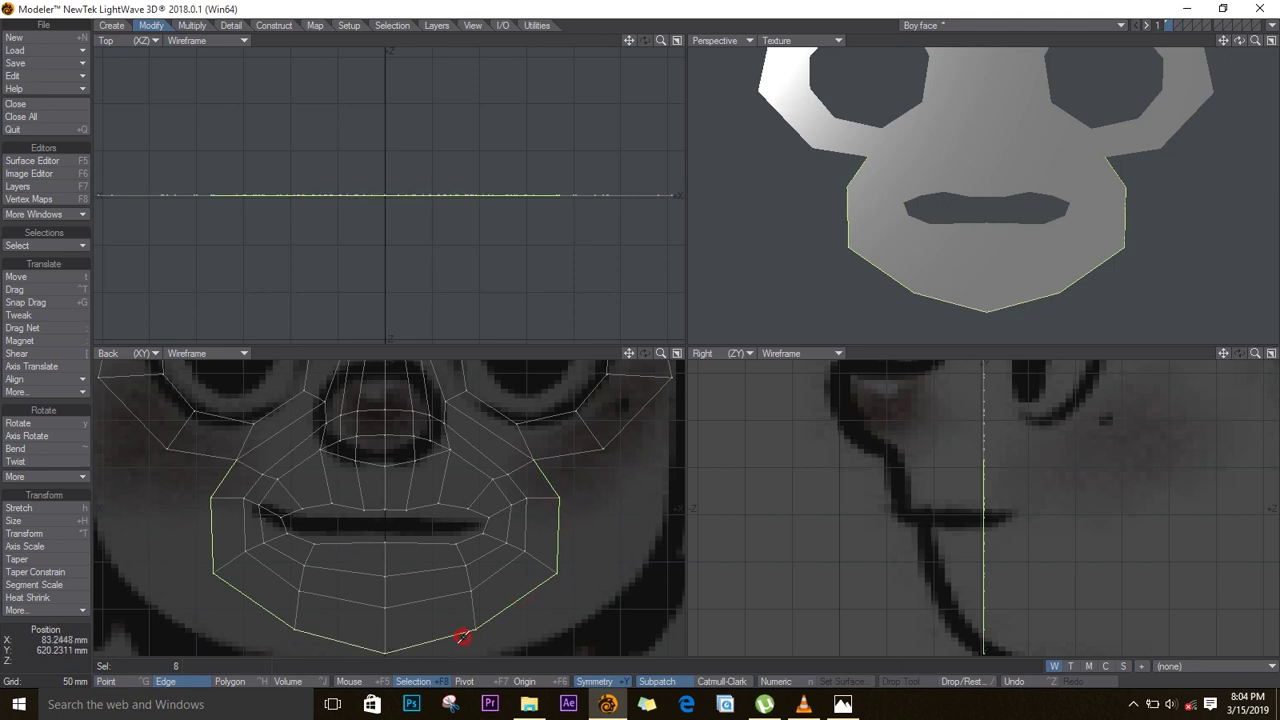
pyautogui.press('h')
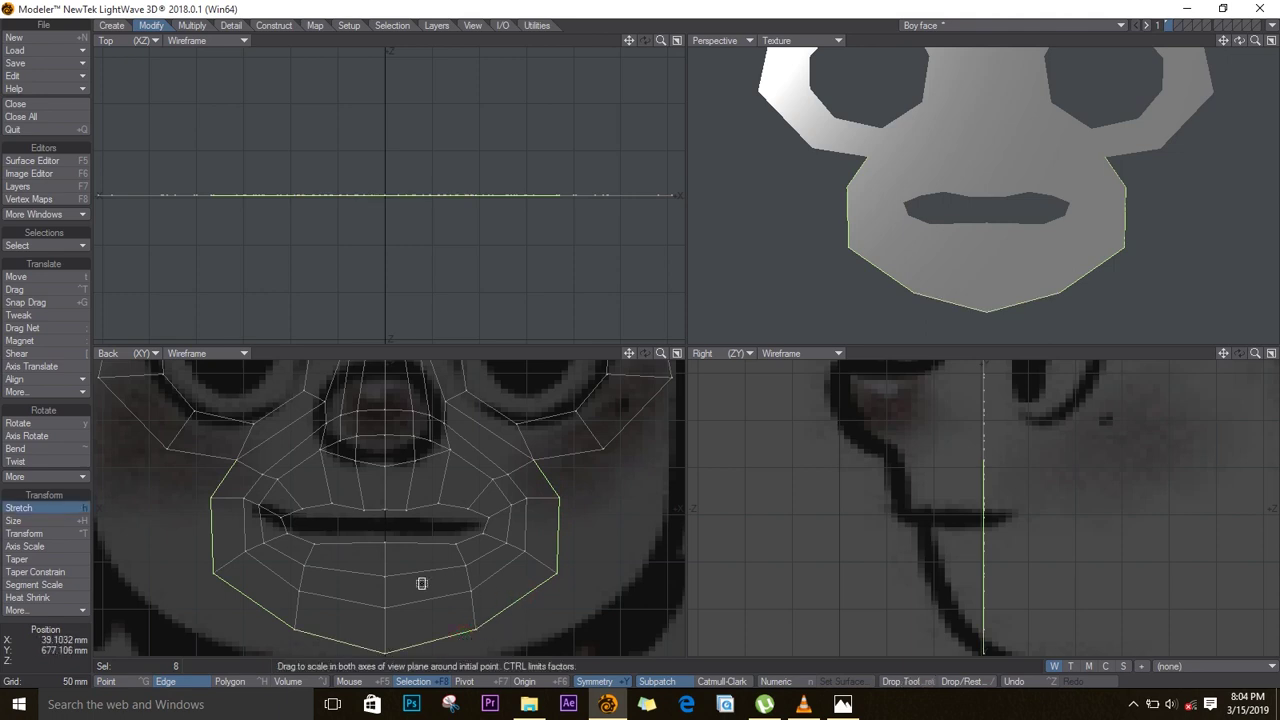
pyautogui.moveTo(420, 583)
pyautogui.mouseDown()
pyautogui.moveTo(440, 544)
pyautogui.moveTo(422, 549)
pyautogui.moveTo(427, 481)
pyautogui.moveTo(434, 511)
pyautogui.moveTo(414, 523)
pyautogui.moveTo(422, 570)
pyautogui.mouseUp()
pyautogui.press('t')
pyautogui.moveTo(477, 522); pyautogui.dragTo(462, 514)
pyautogui.press('h')
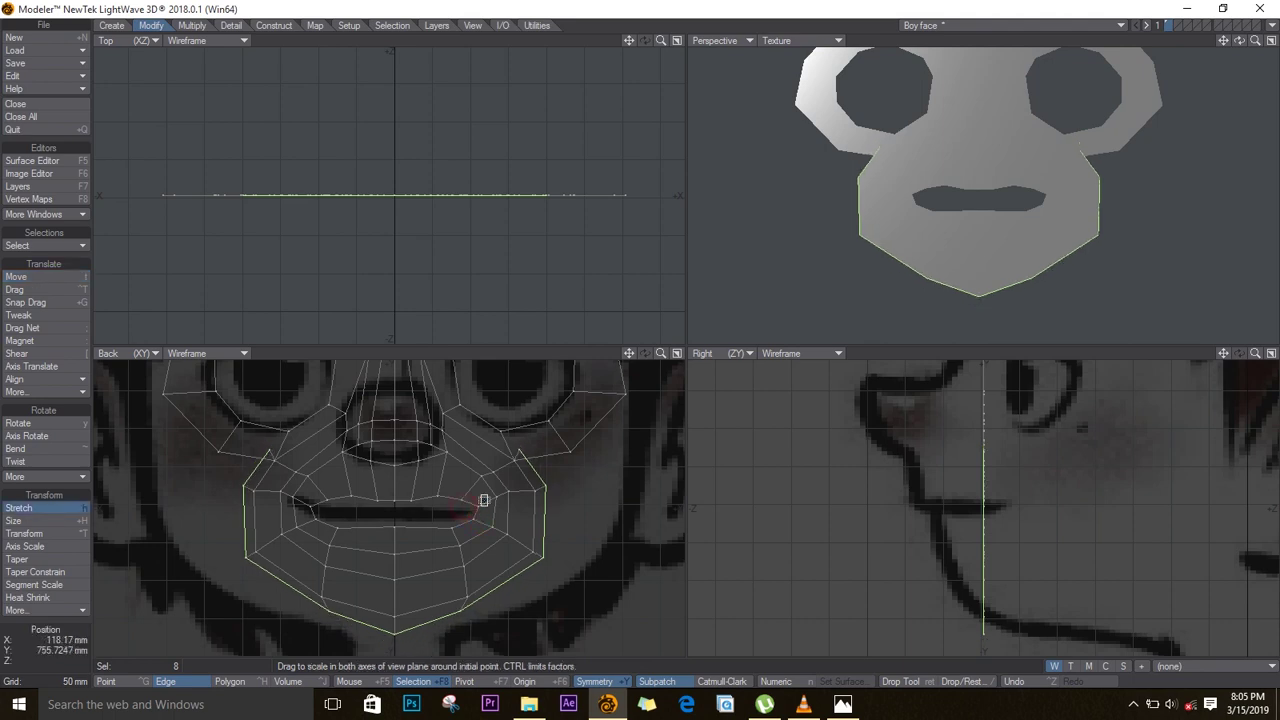
pyautogui.press('space')
pyautogui.press('/')
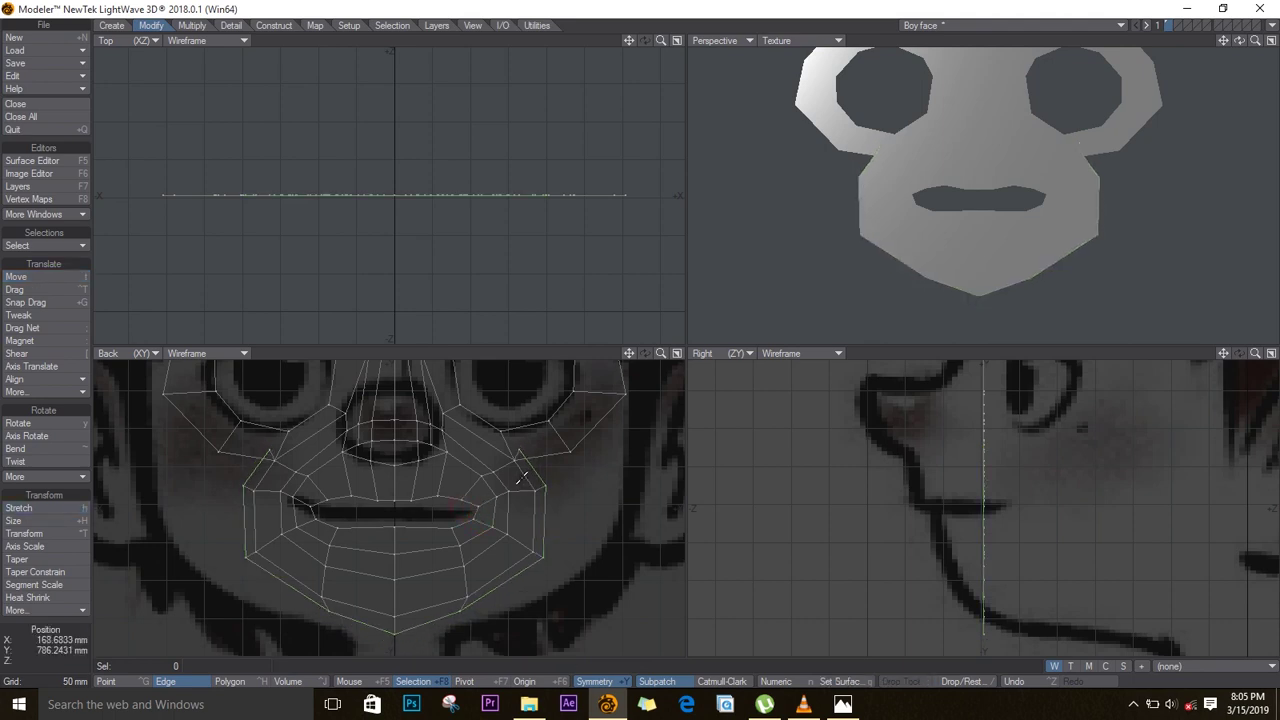
# - Drag the new ring's upper and side points outward to widen the cheeks, bringing its upper ends below the eye loops' outer corners
pyautogui.click(130, 684)
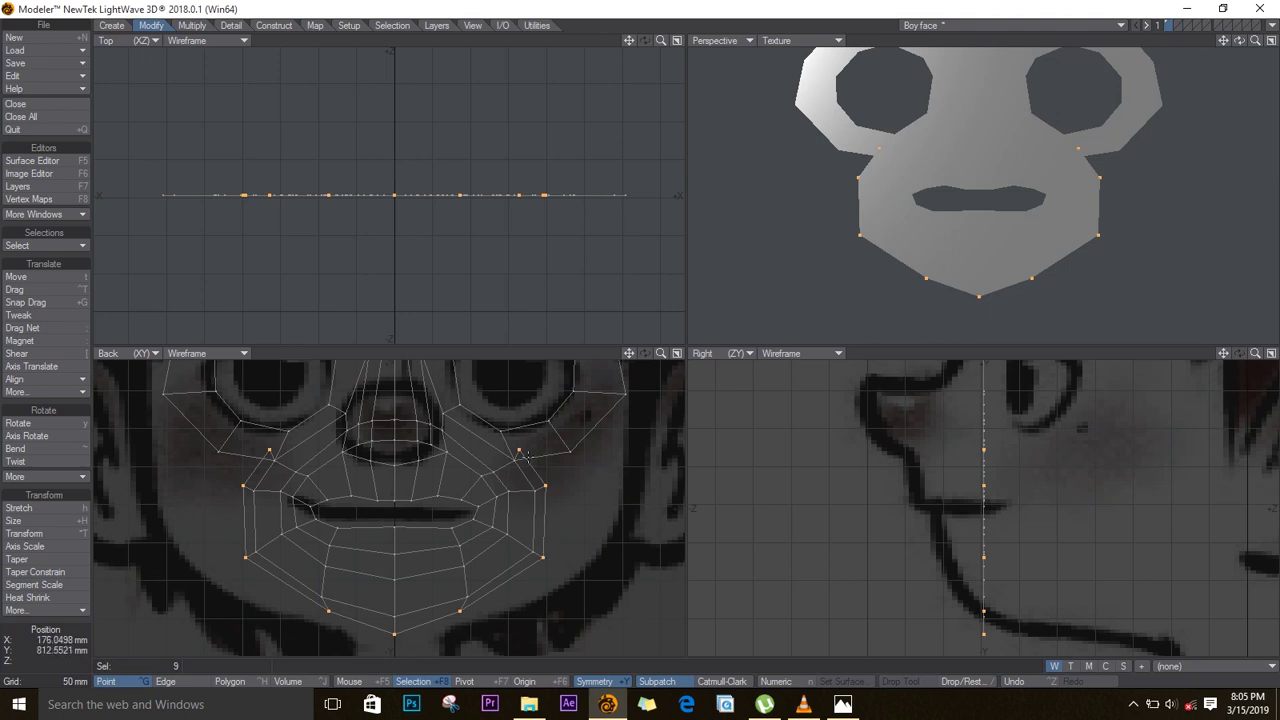
pyautogui.hotkey('ctrl', 't')
pyautogui.moveTo(523, 452); pyautogui.dragTo(570, 487)
pyautogui.moveTo(543, 557); pyautogui.dragTo(563, 560)
pyautogui.moveTo(571, 487); pyautogui.dragTo(575, 483)
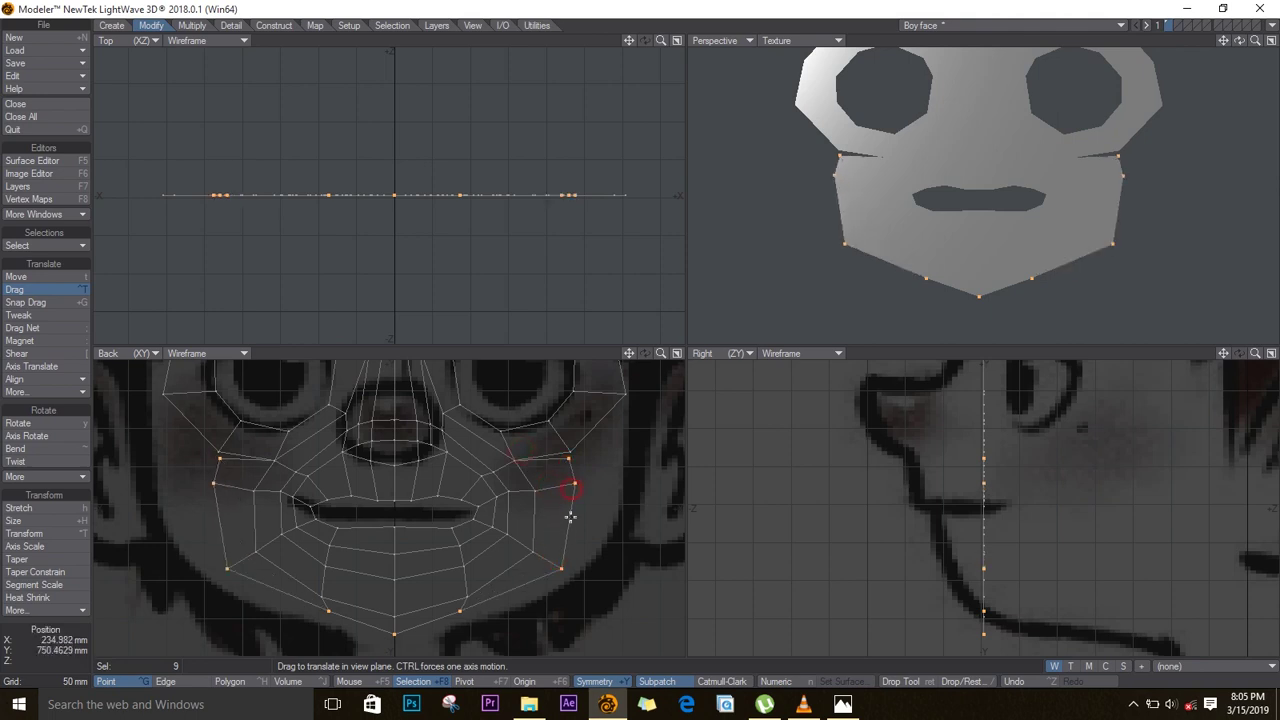
pyautogui.moveTo(559, 560); pyautogui.dragTo(555, 561)
# - Shape the lower jaw by moving its side points outward, then fine-tune the cheek and chin points symmetrically
pyautogui.moveTo(460, 609); pyautogui.dragTo(466, 565)
pyautogui.press('/')
pyautogui.hotkey('ctrl', 't')
pyautogui.moveTo(461, 546); pyautogui.dragTo(456, 549)
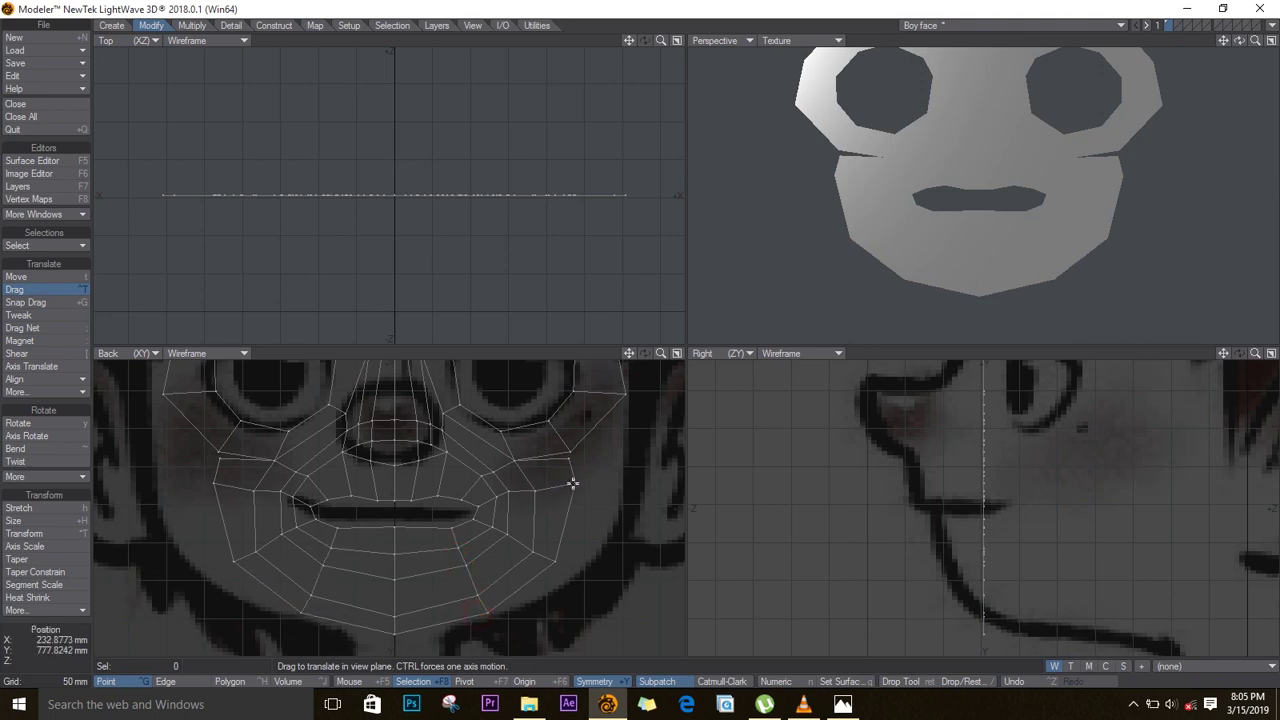
pyautogui.moveTo(574, 483); pyautogui.dragTo(570, 484)
pyautogui.moveTo(394, 634); pyautogui.dragTo(394, 631)
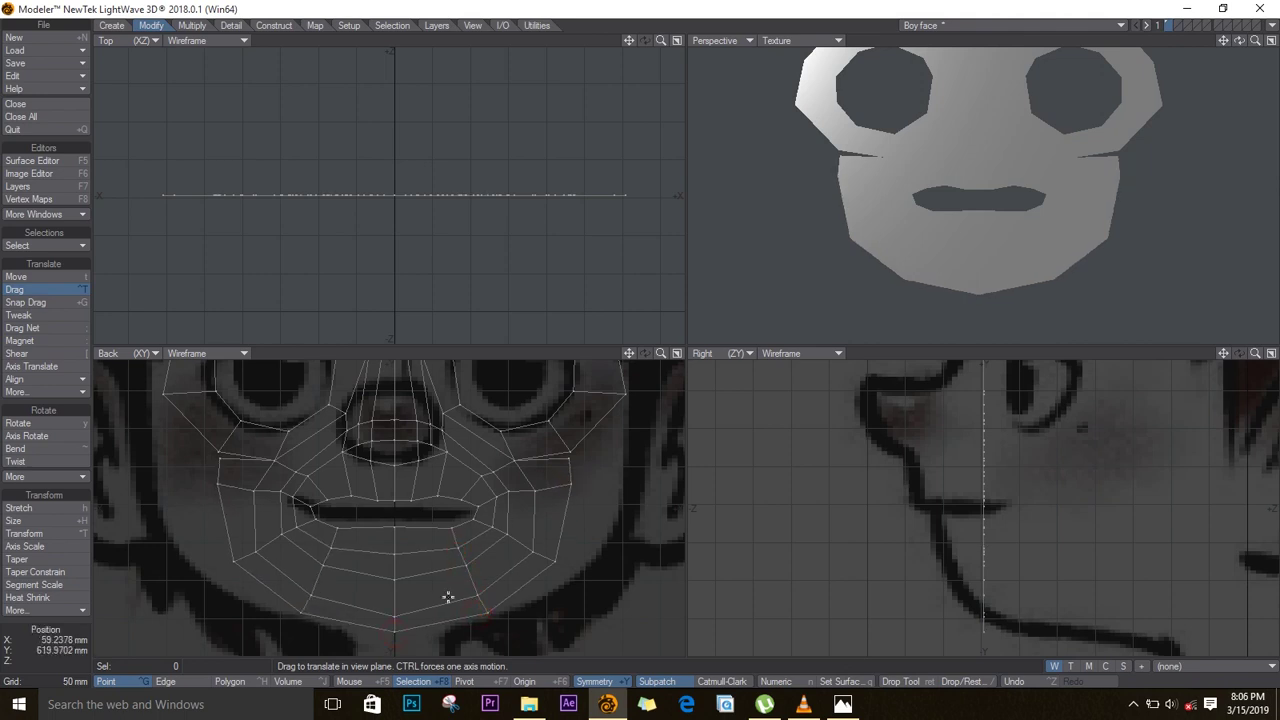
# - Turn symmetry off, weld the paired cheek points beneath the eye loops on both sides, and turn symmetry back on
pyautogui.press('space')
pyautogui.click(594, 681)
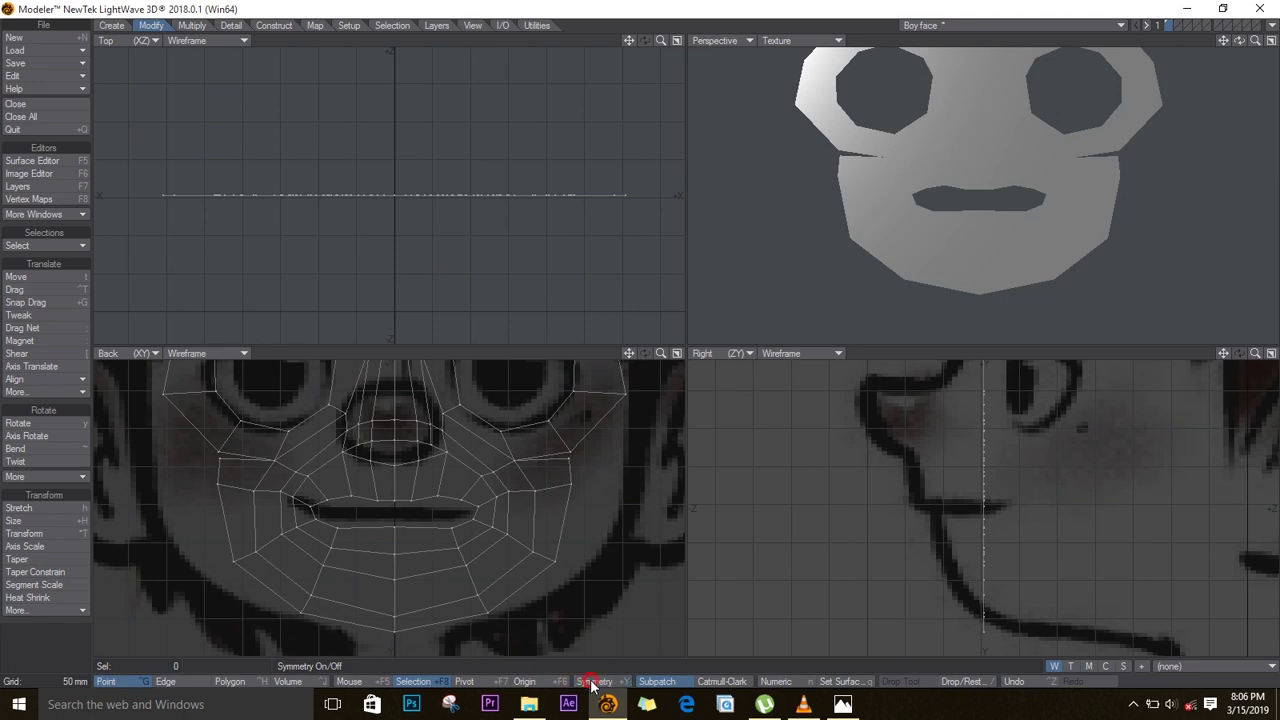
pyautogui.click(569, 454)
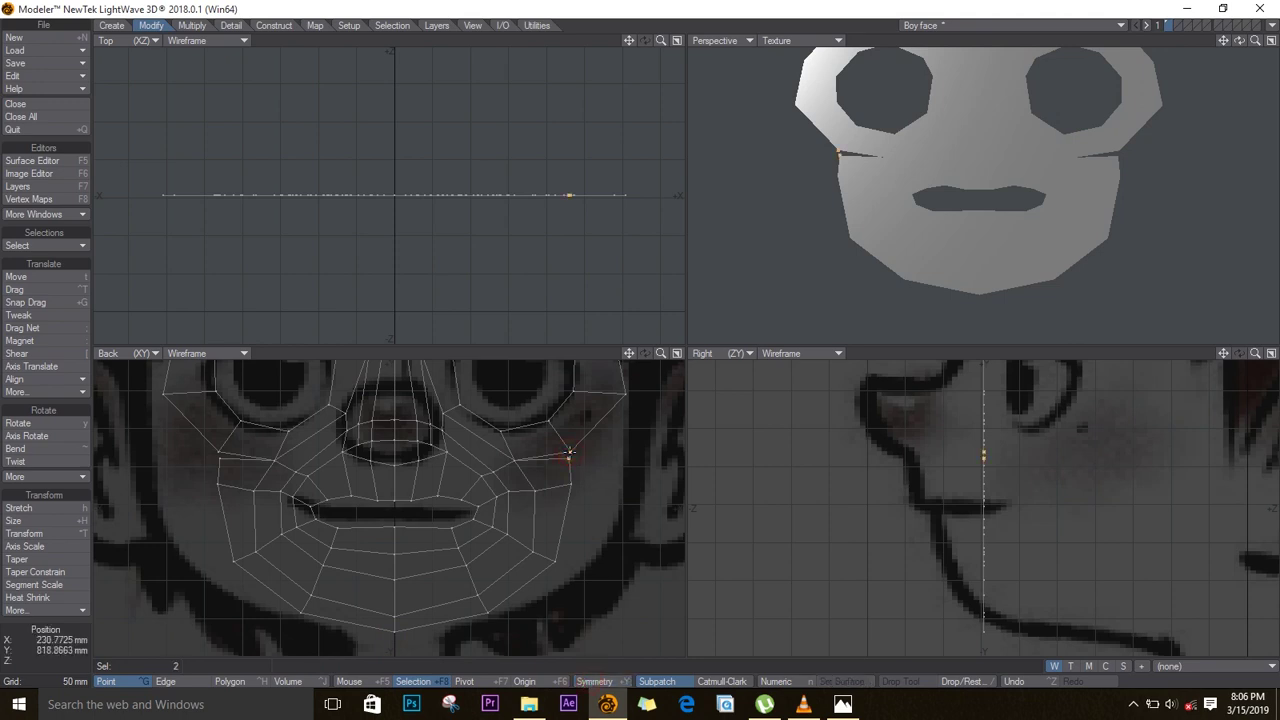
pyautogui.press('Delete')
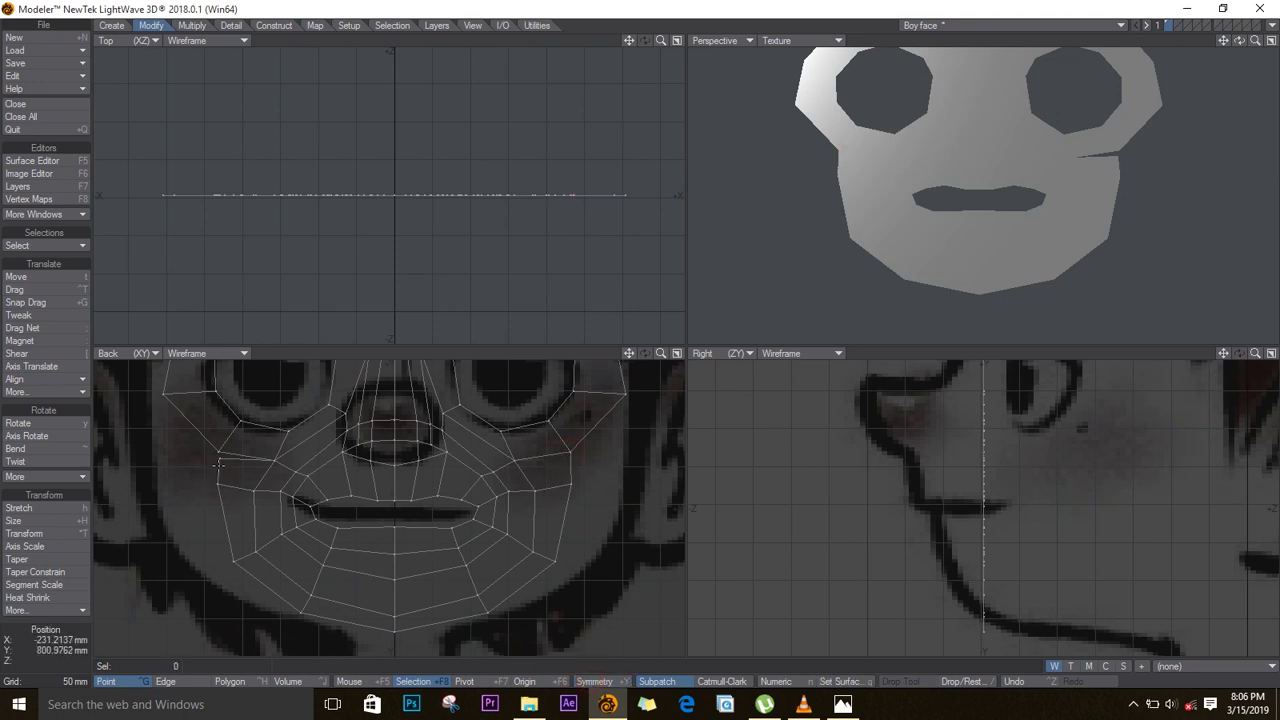
pyautogui.click(219, 455)
pyautogui.press('Delete')
pyautogui.click(603, 682)
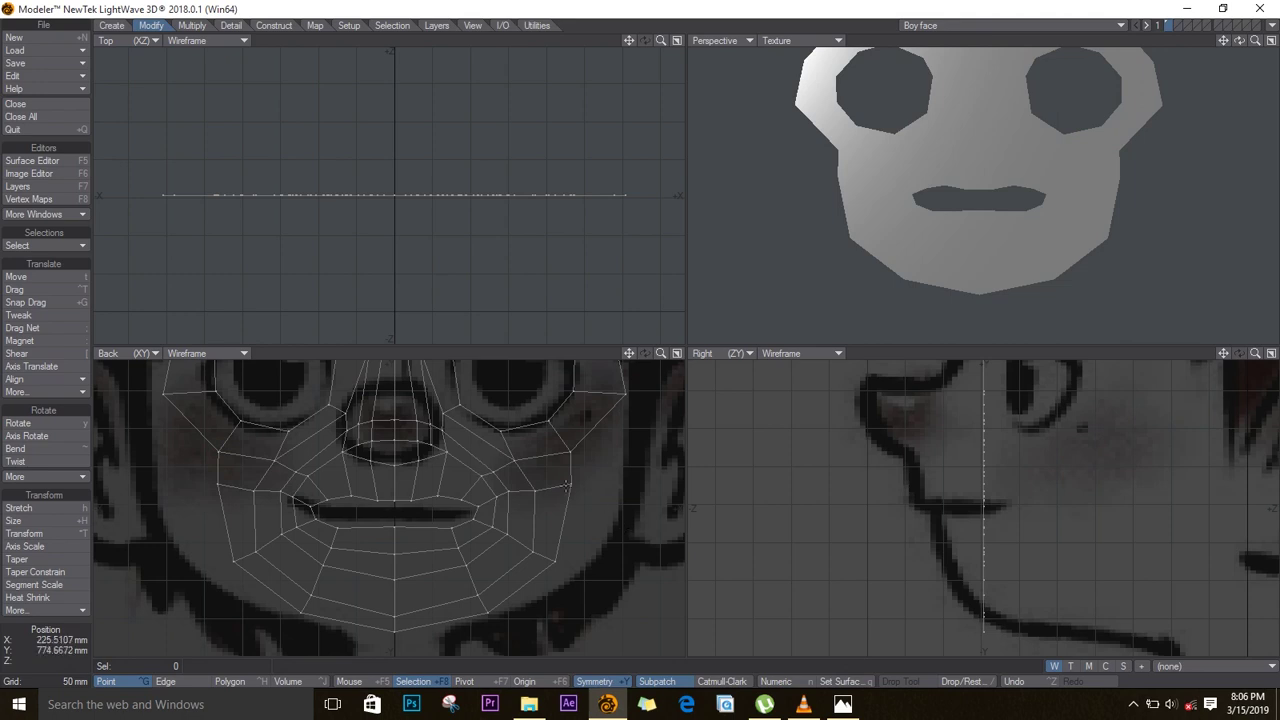
# - Extend the eight outer edges from the cheeks to the chin, stretch the new ring outward, and clear the selection
pyautogui.press('space')
pyautogui.press('space')
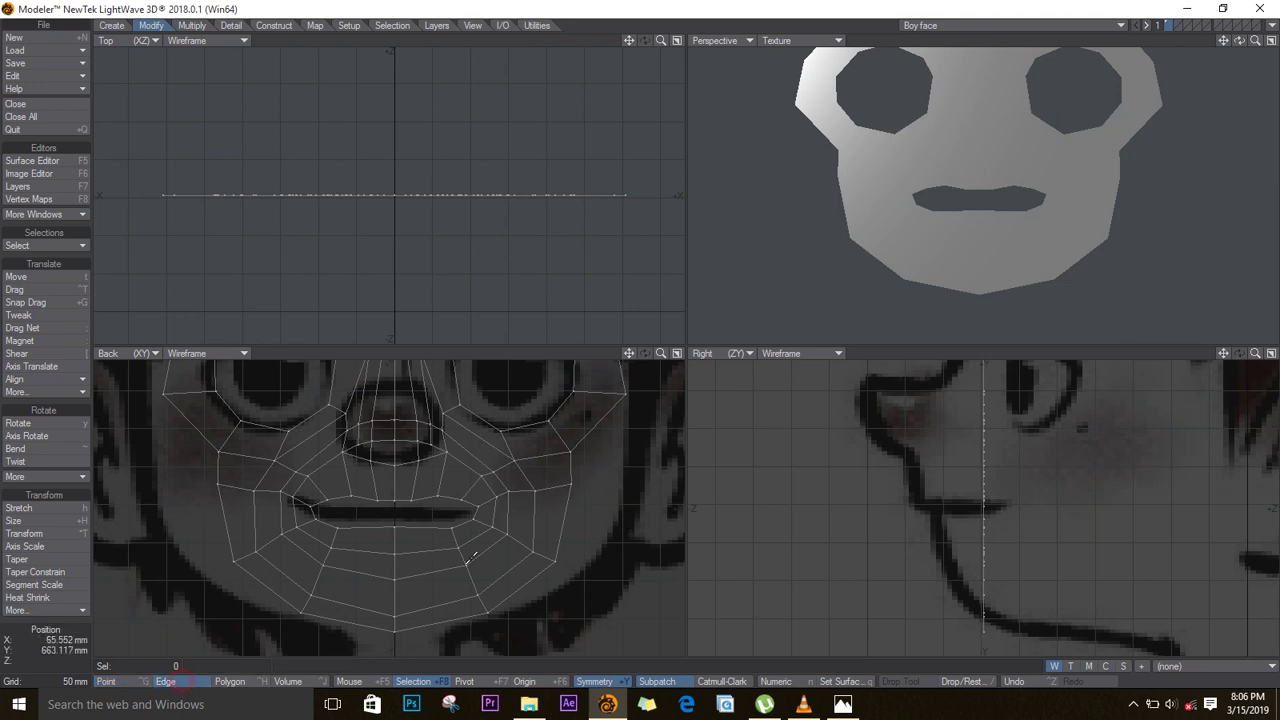
pyautogui.moveTo(573, 462)
pyautogui.mouseDown()
pyautogui.moveTo(575, 508)
pyautogui.moveTo(535, 581)
pyautogui.mouseUp()
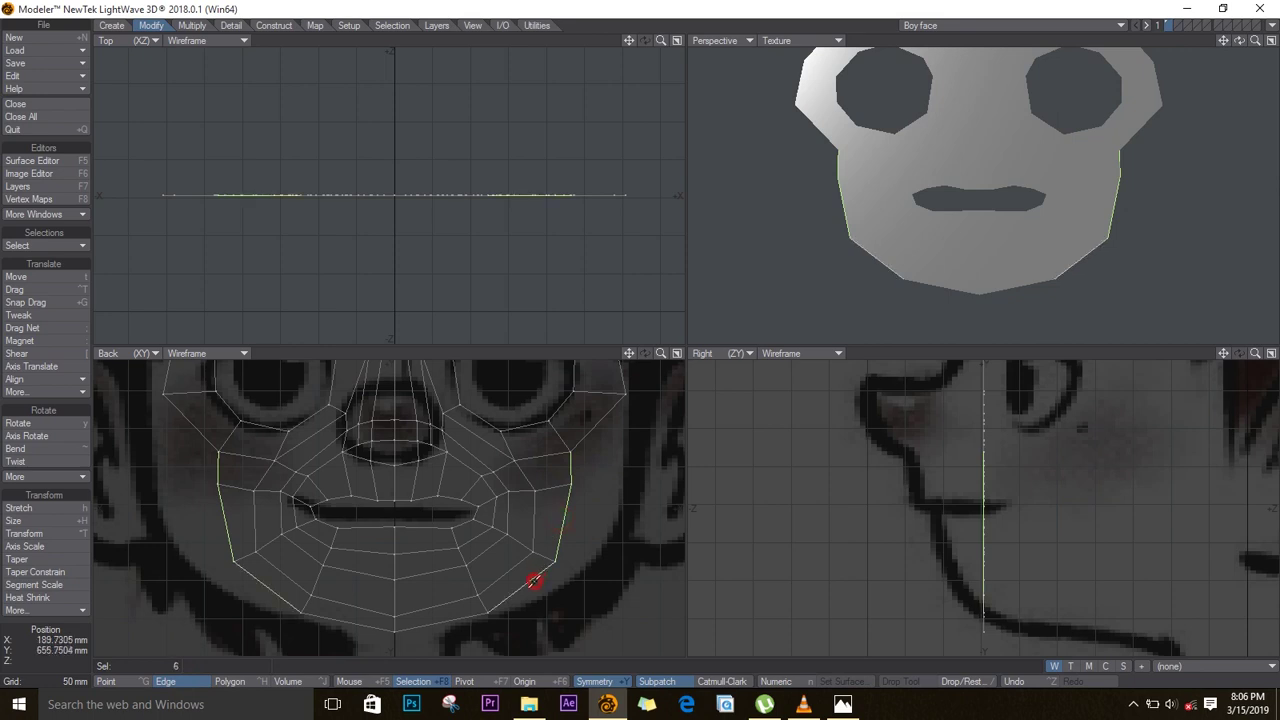
pyautogui.moveTo(462, 612); pyautogui.dragTo(418, 630)
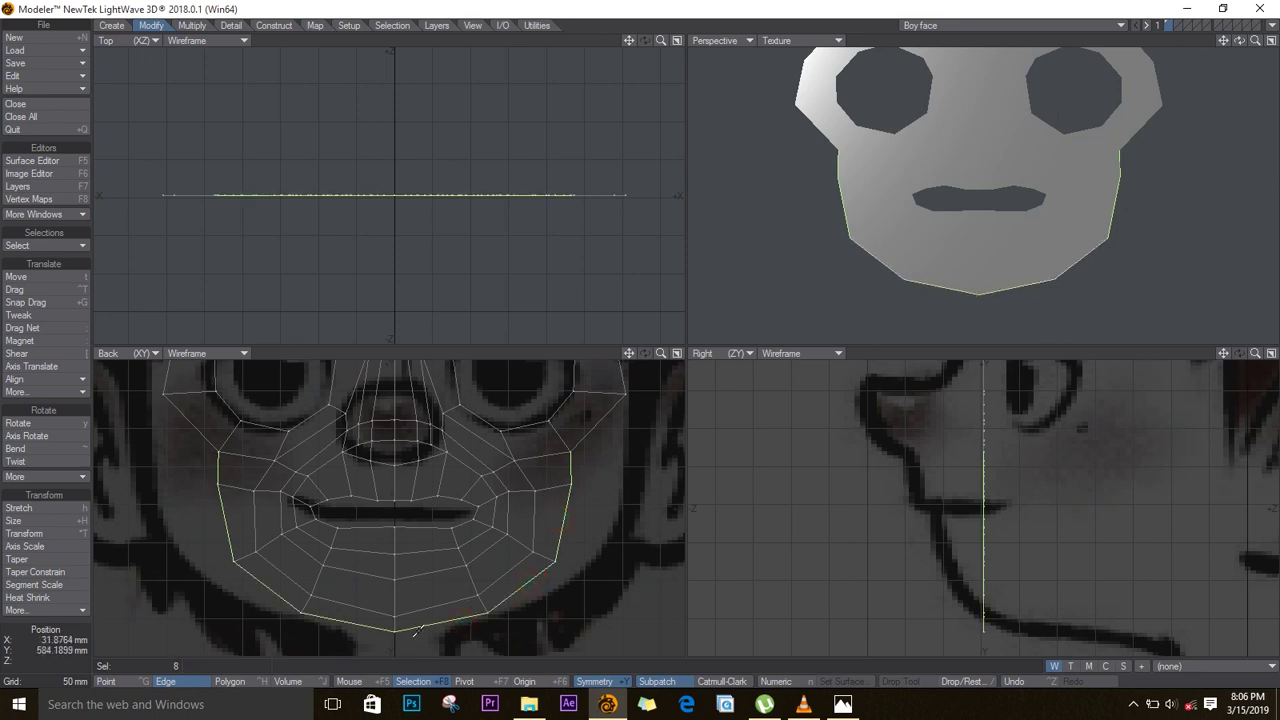
pyautogui.press('h')
pyautogui.moveTo(406, 545); pyautogui.dragTo(430, 529)
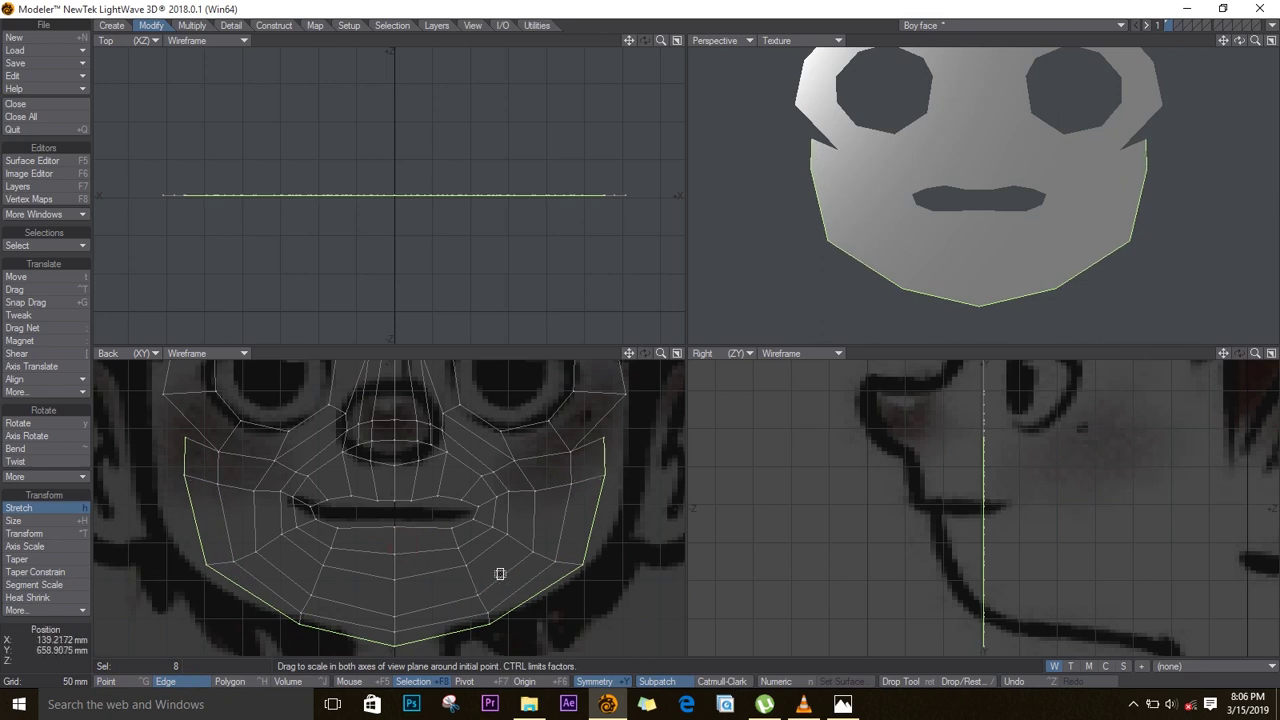
pyautogui.press('space')
pyautogui.press('/')
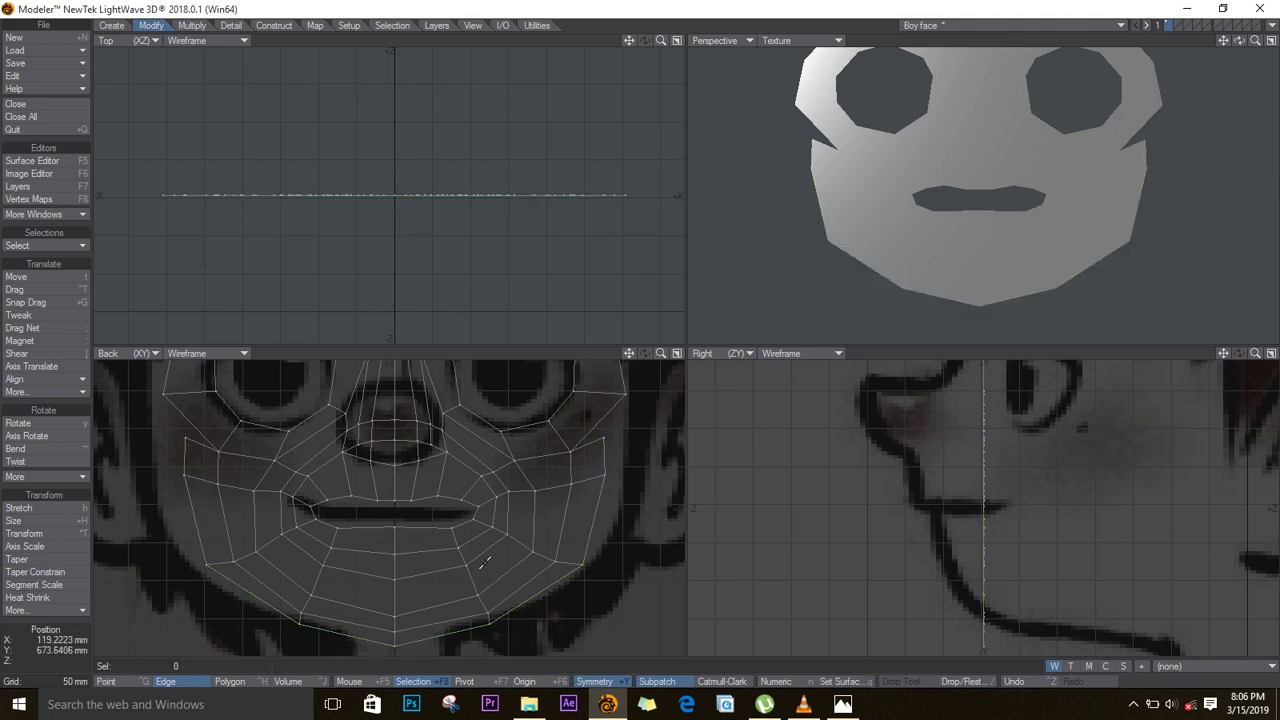
# - Drag the new ring's upper ends to the eye loops' outer corners and fit its side and chin points to the face outline
pyautogui.hotkey('ctrl', 't')
pyautogui.moveTo(603, 438); pyautogui.dragTo(625, 402)
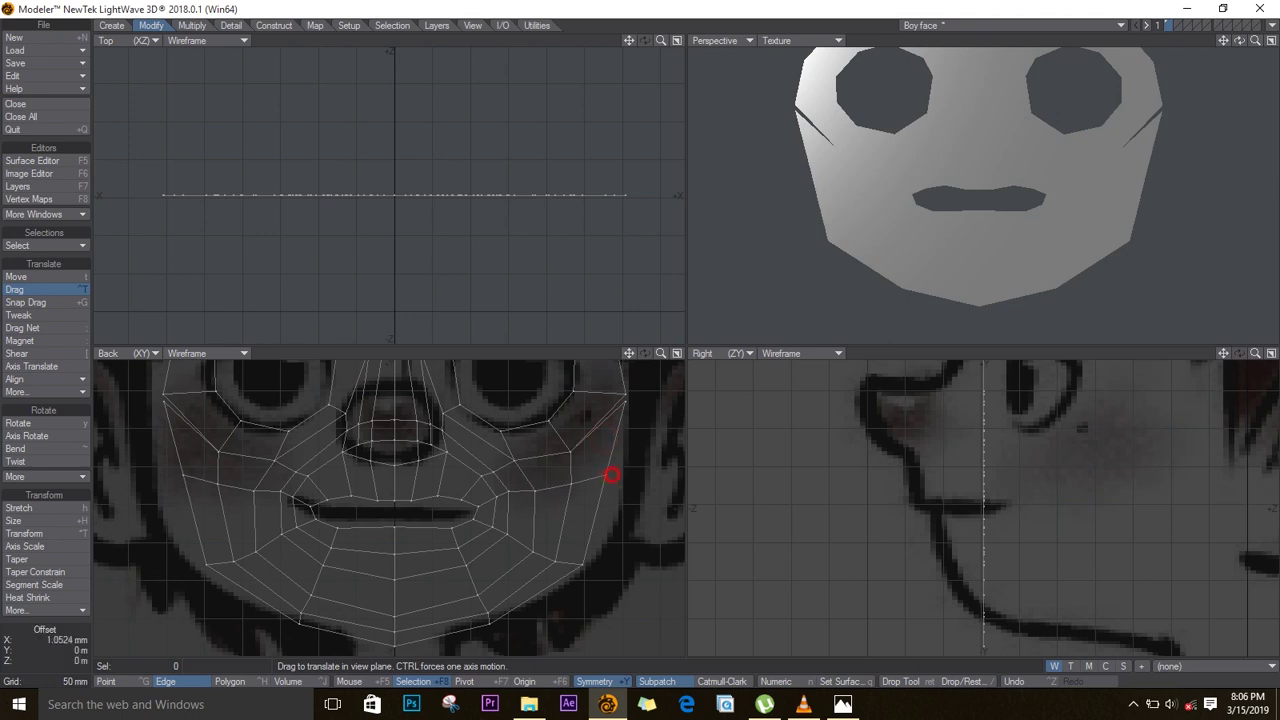
pyautogui.moveTo(611, 475); pyautogui.dragTo(606, 475)
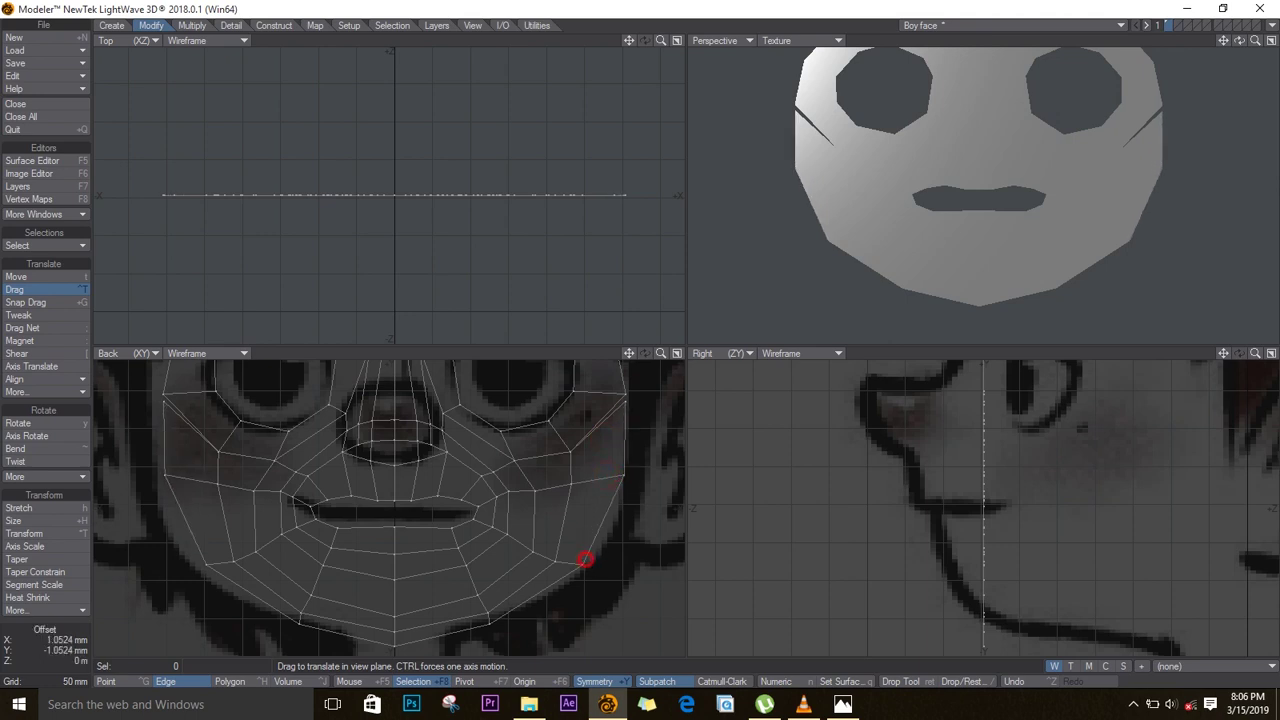
pyautogui.moveTo(585, 558)
pyautogui.mouseDown()
pyautogui.moveTo(608, 534)
pyautogui.moveTo(580, 562)
pyautogui.mouseUp()
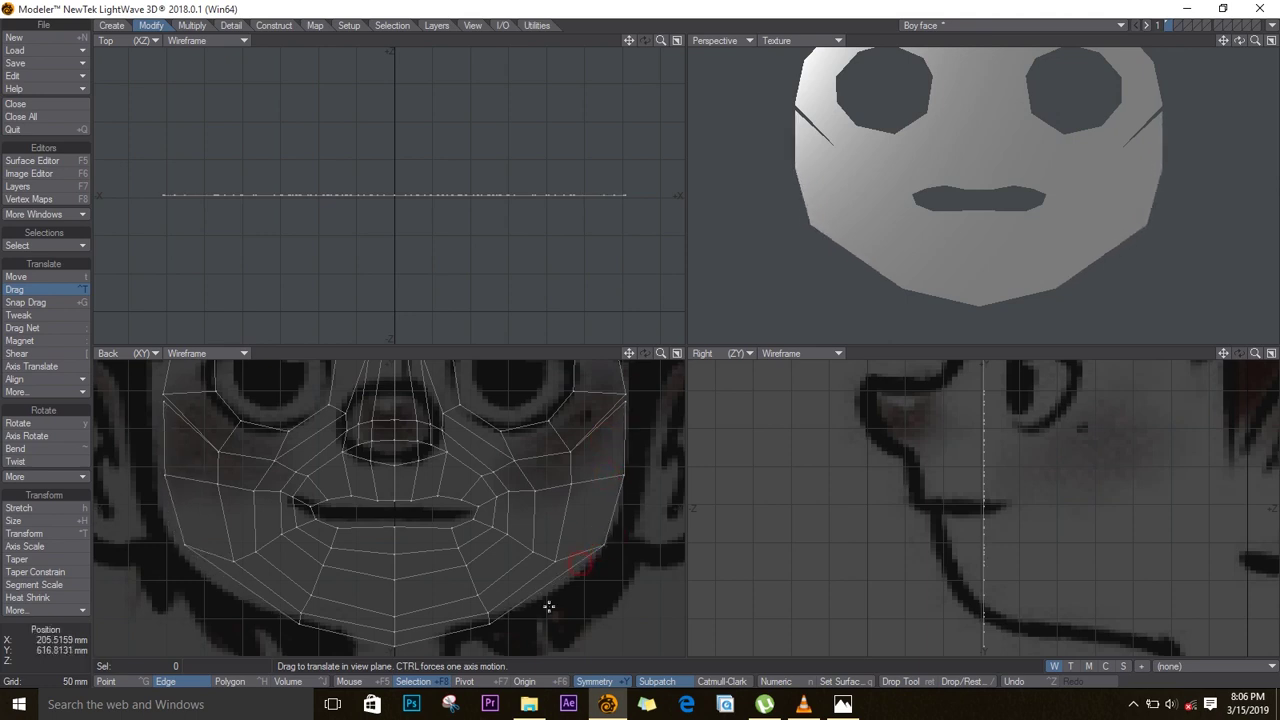
pyautogui.moveTo(490, 624); pyautogui.dragTo(510, 615)
pyautogui.moveTo(394, 647); pyautogui.dragTo(394, 638)
pyautogui.moveTo(510, 615); pyautogui.dragTo(493, 621)
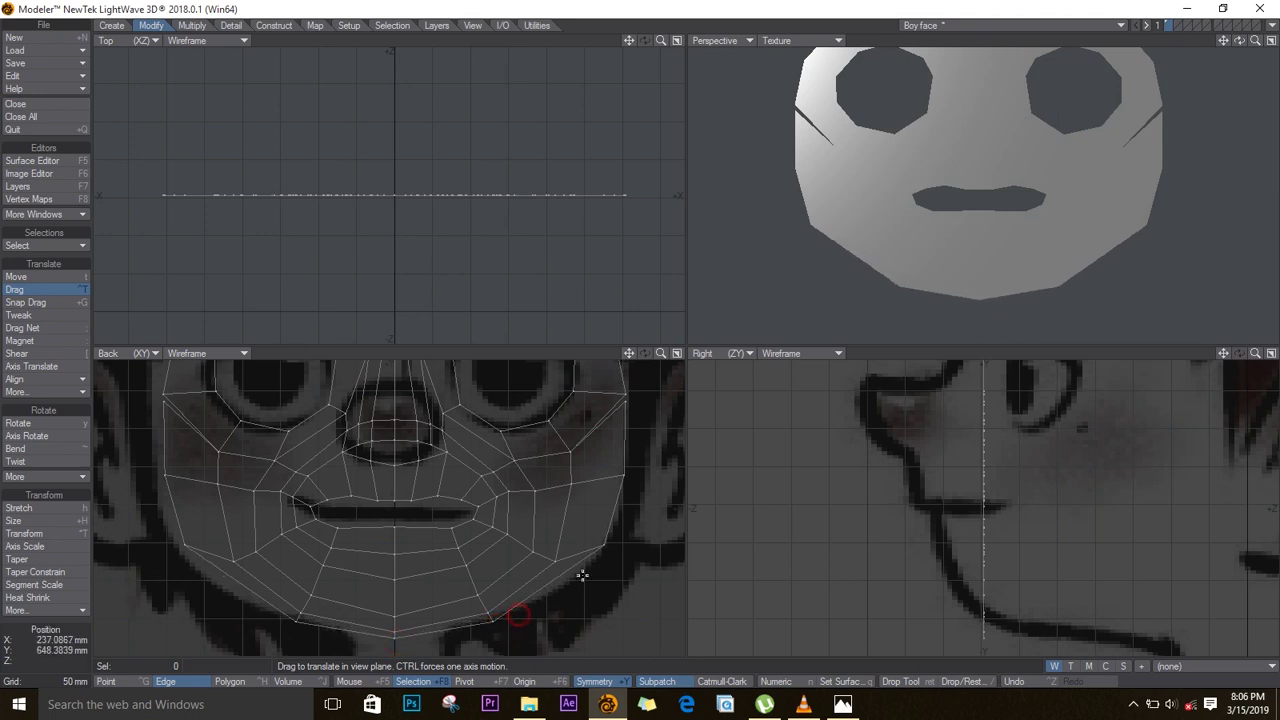
# - Move the jaw points inward and lower the side and inner cheek points to about mouth level along the face outline
pyautogui.moveTo(604, 546); pyautogui.dragTo(583, 571)
pyautogui.moveTo(624, 475); pyautogui.dragTo(617, 520)
pyautogui.moveTo(567, 485); pyautogui.dragTo(538, 499)
pyautogui.moveTo(578, 496); pyautogui.dragTo(512, 500)
pyautogui.moveTo(495, 496); pyautogui.dragTo(498, 501)
pyautogui.moveTo(618, 521); pyautogui.dragTo(617, 522)
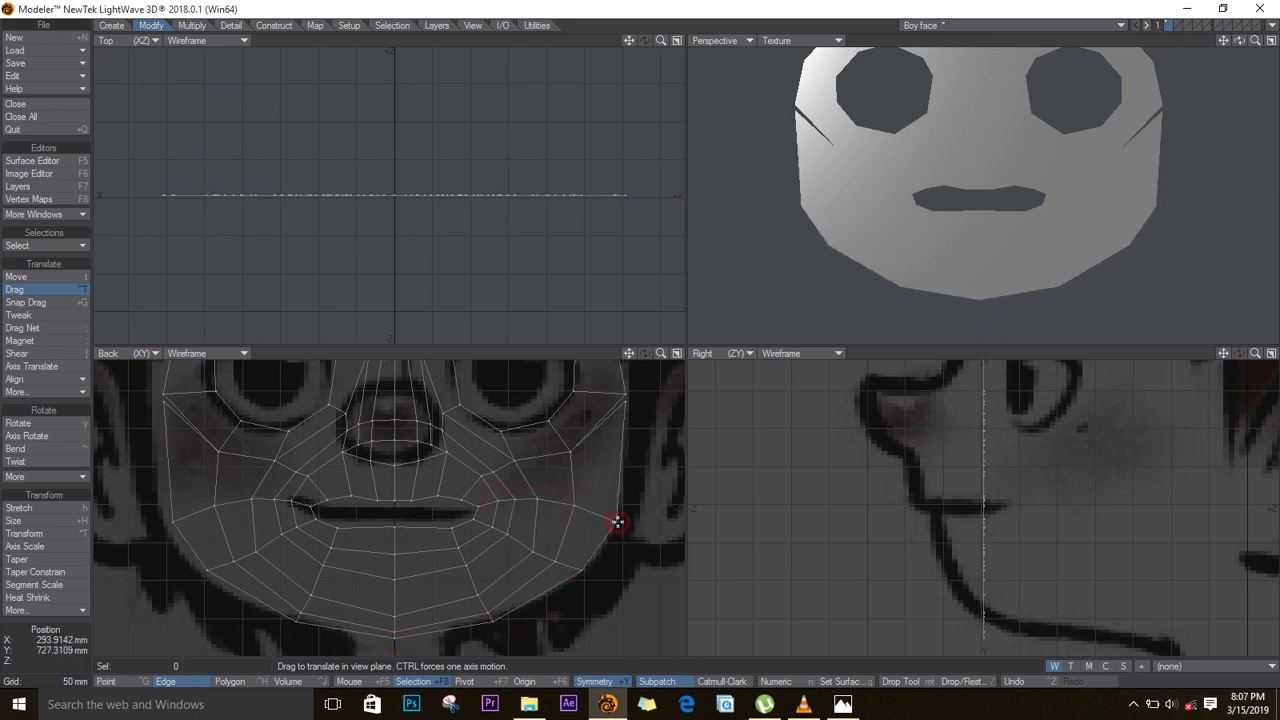
pyautogui.press('Return')
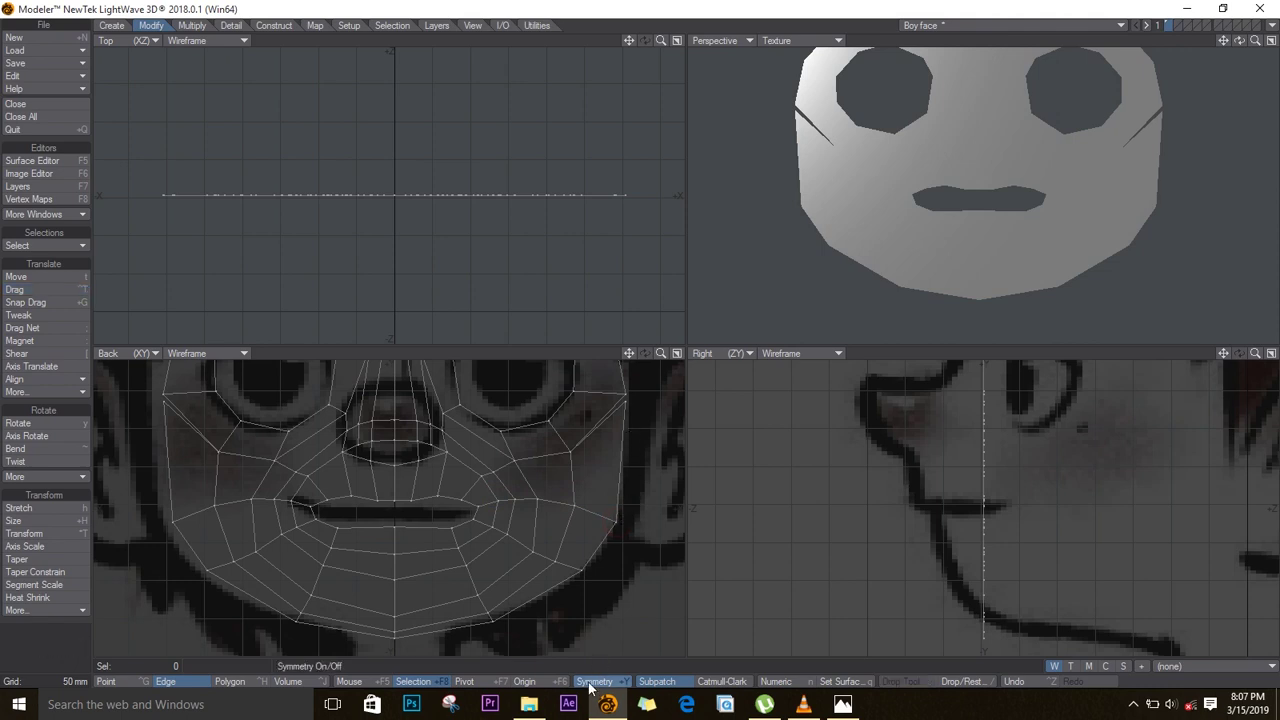
# - Turn symmetry off and weld the ring's upper end points to the eye loops' outer points on both sides
pyautogui.click(596, 681)
pyautogui.click(106, 681)
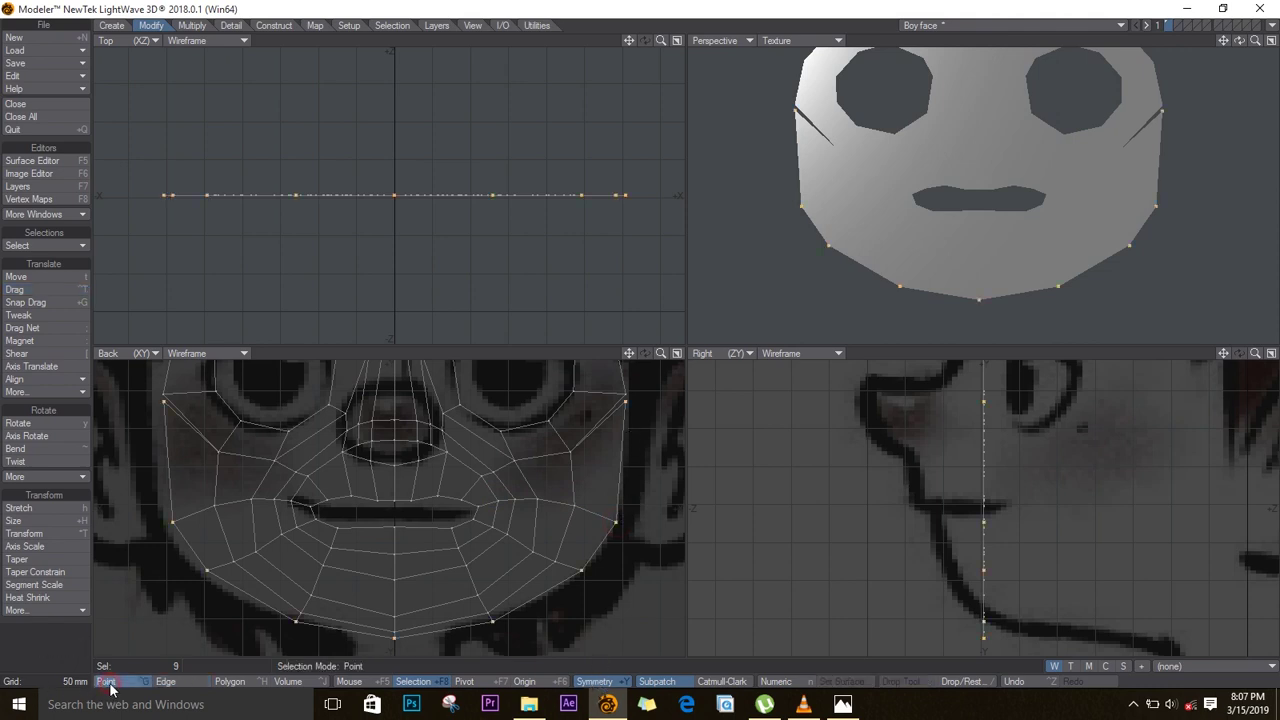
pyautogui.click(256, 647)
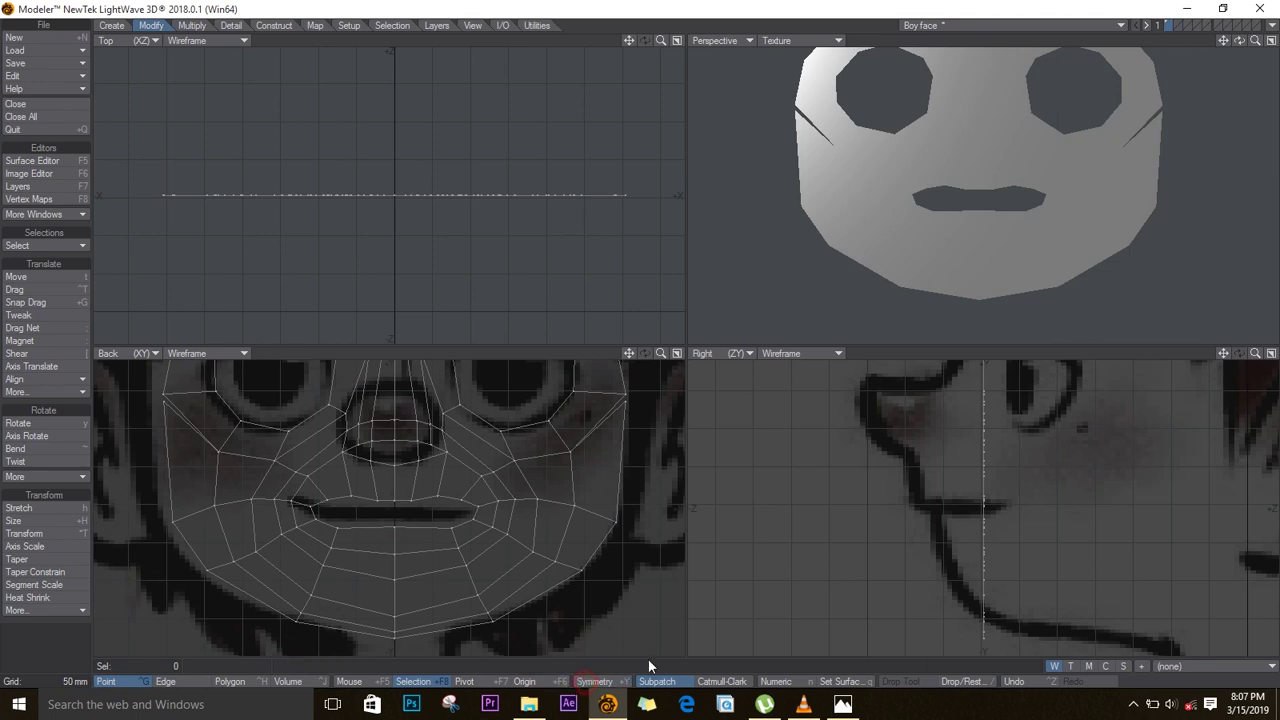
pyautogui.click(625, 393)
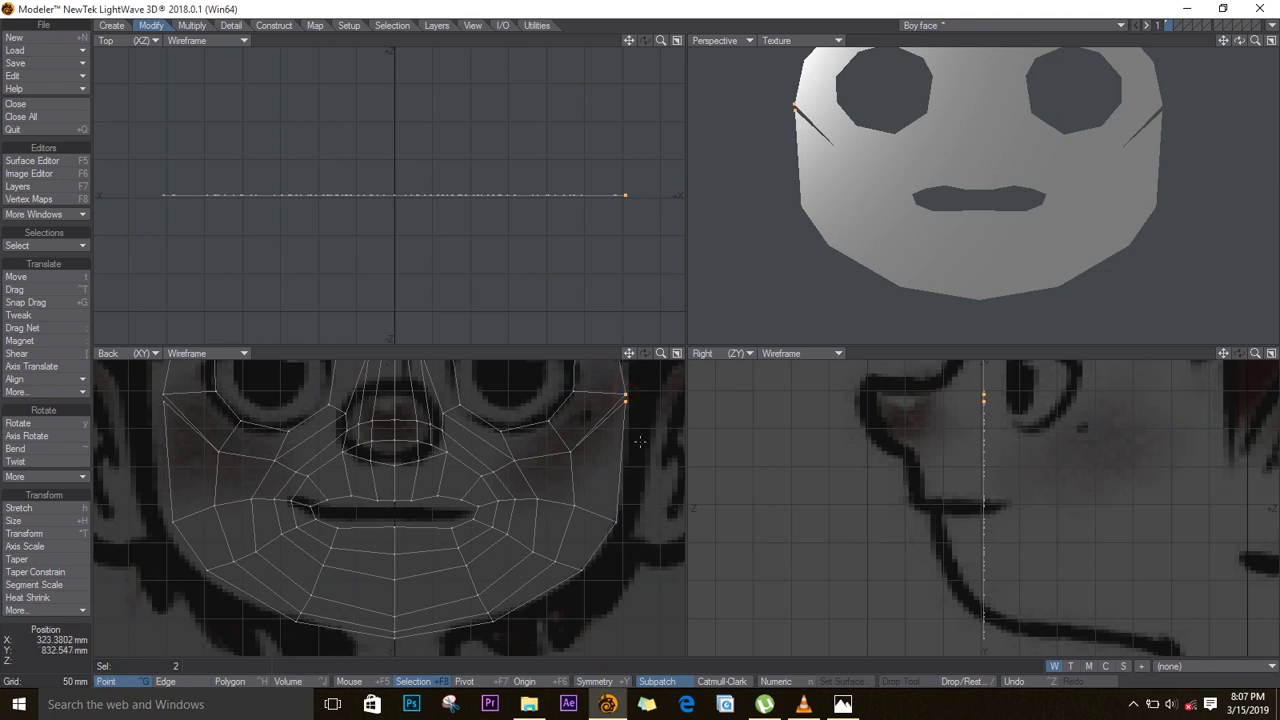
pyautogui.press('/')
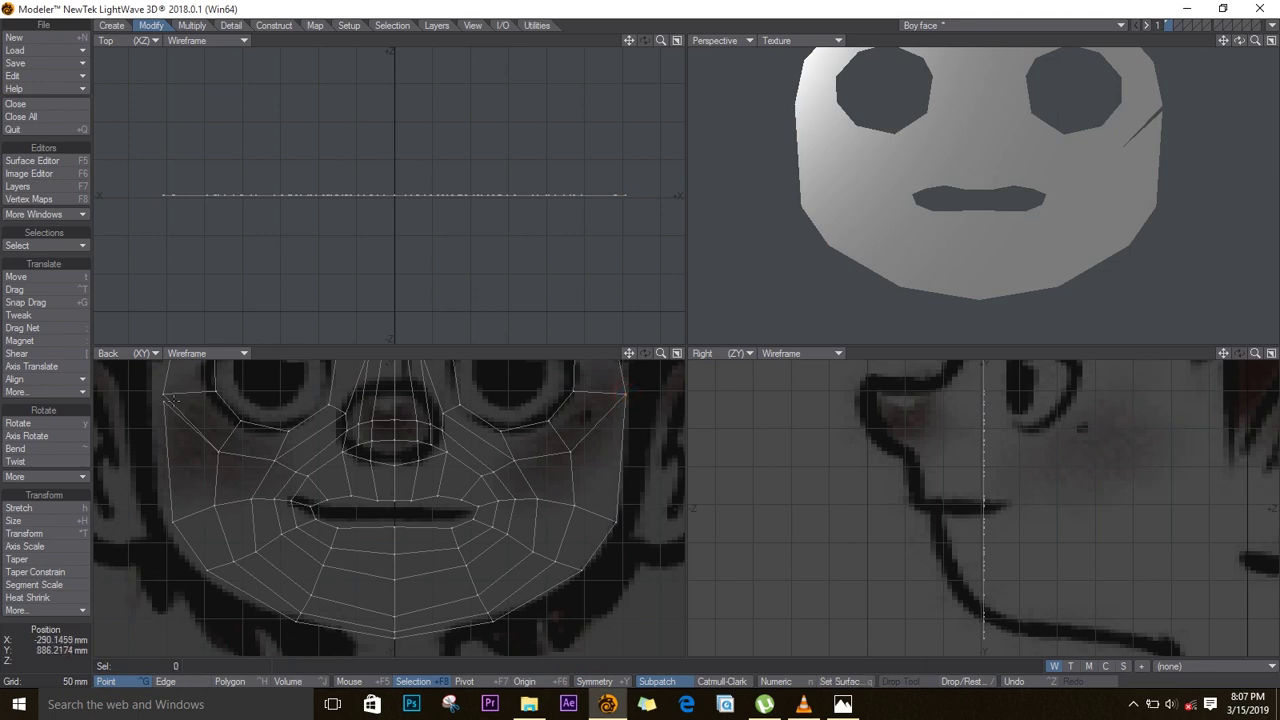
pyautogui.click(160, 400)
# - Switch the perspective viewport to Textured Wire shading with the whole face in view
pyautogui.click(1256, 40)
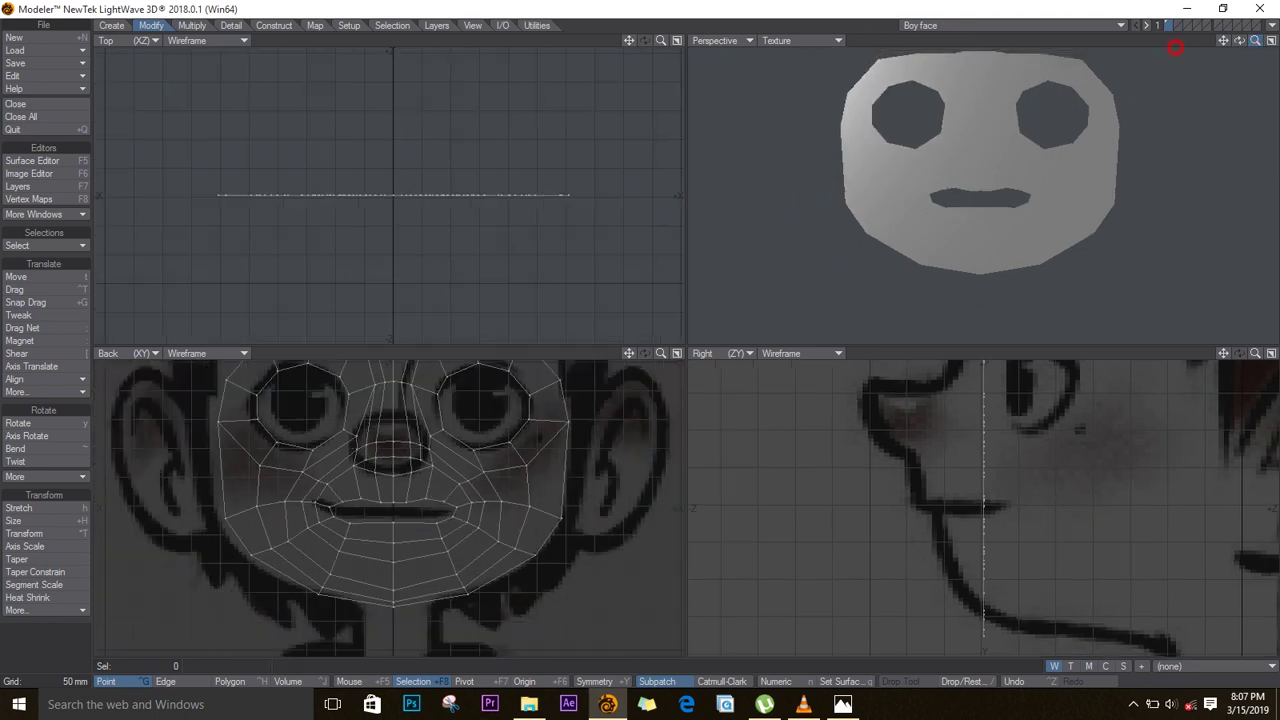
pyautogui.click(823, 40)
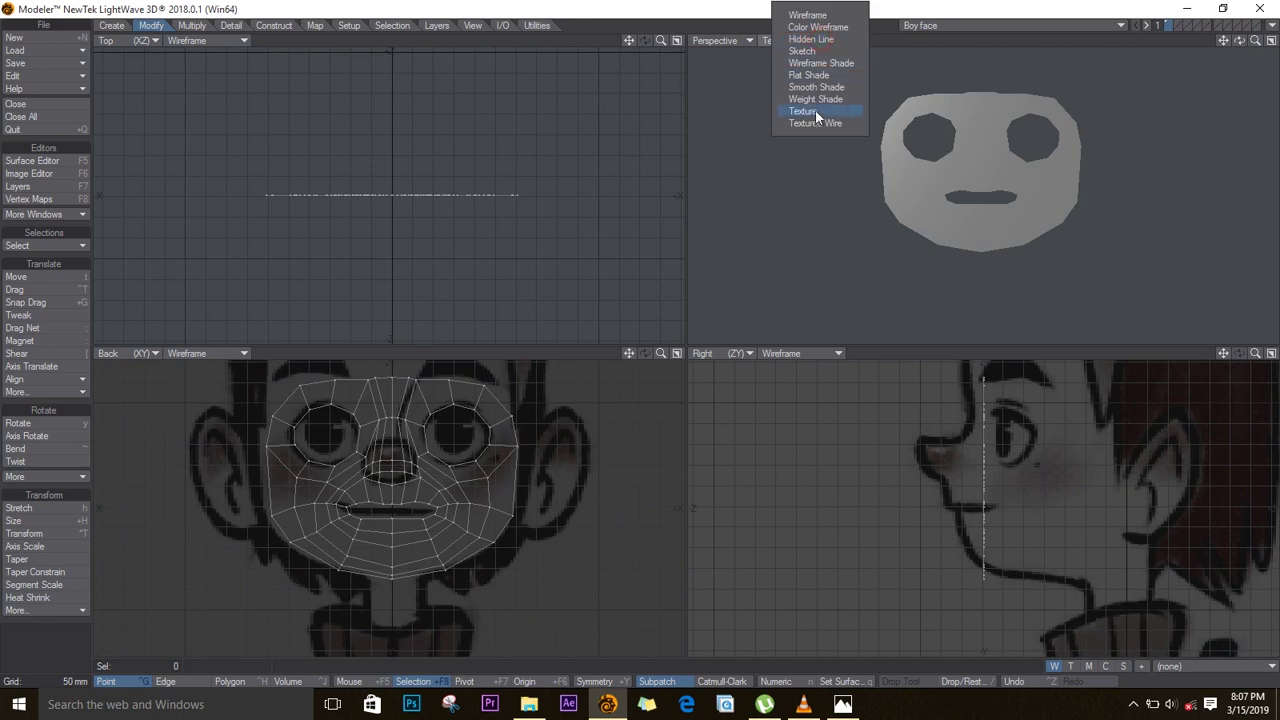
pyautogui.click(815, 125)
pyautogui.moveTo(1241, 41); pyautogui.dragTo(950, 66)
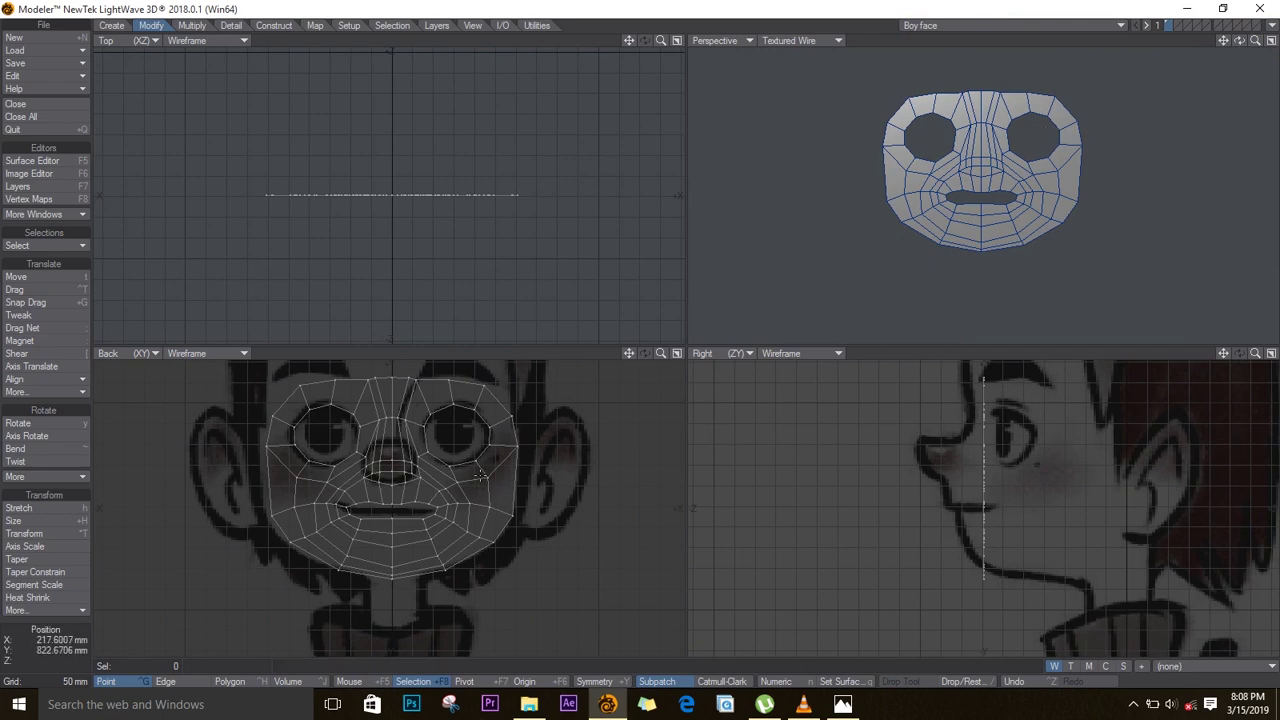
# - Select the eight outer cheek-to-chin edges with symmetry on, extend them, stretch the new ring slightly outward, and clear the selection
pyautogui.keyDown('ctrl'); pyautogui.keyDown('alt'); pyautogui.moveTo(468, 463); pyautogui.dragTo(493, 481); pyautogui.keyUp('alt'); pyautogui.keyUp('ctrl')
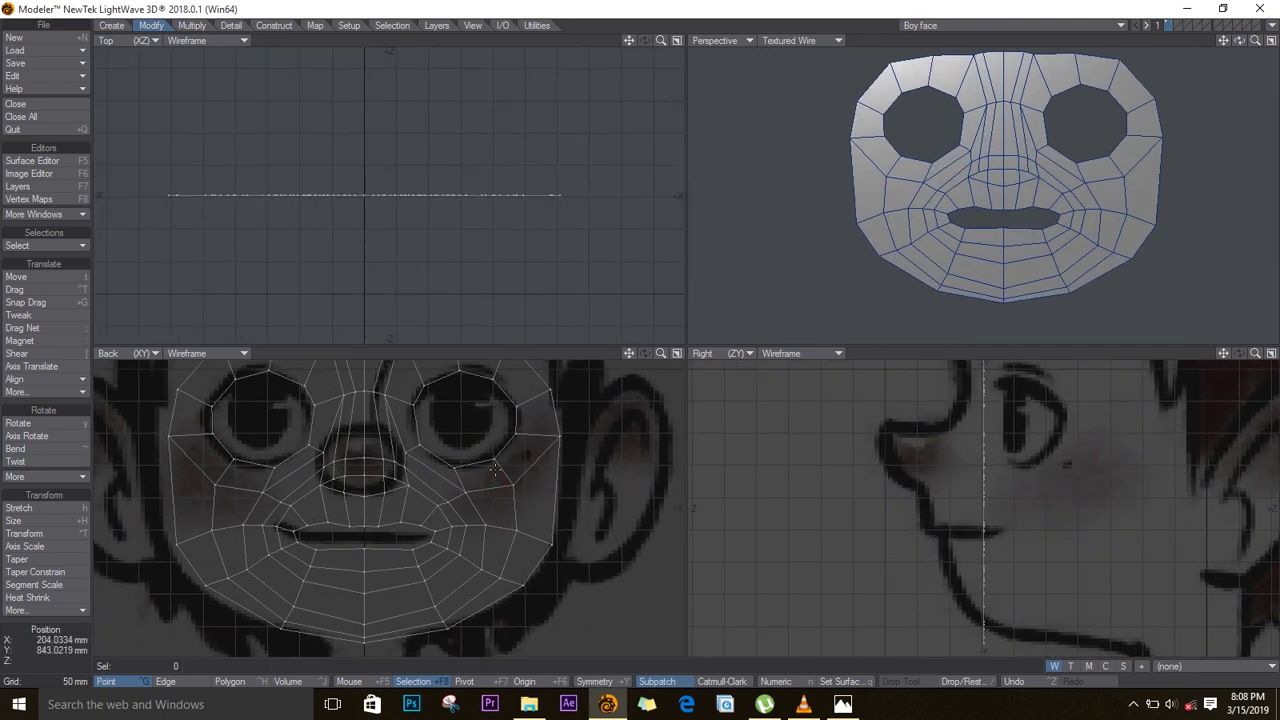
pyautogui.moveTo(449, 466)
pyautogui.keyDown('alt'); pyautogui.keyDown('shift'); pyautogui.mouseDown()
pyautogui.moveTo(486, 503)
pyautogui.moveTo(484, 466)
pyautogui.moveTo(618, 484)
pyautogui.moveTo(477, 434)
pyautogui.moveTo(477, 470)
pyautogui.moveTo(457, 480)
pyautogui.mouseUp(); pyautogui.keyUp('shift'); pyautogui.keyUp('alt')
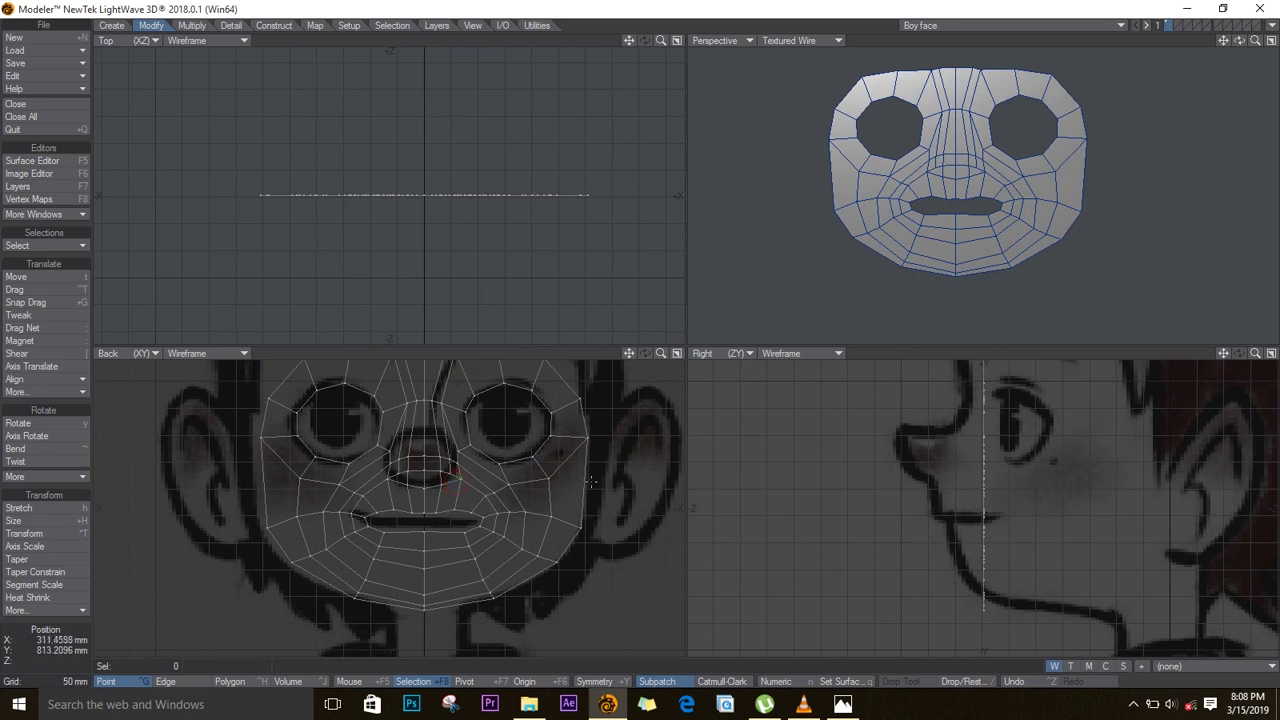
pyautogui.click(193, 681)
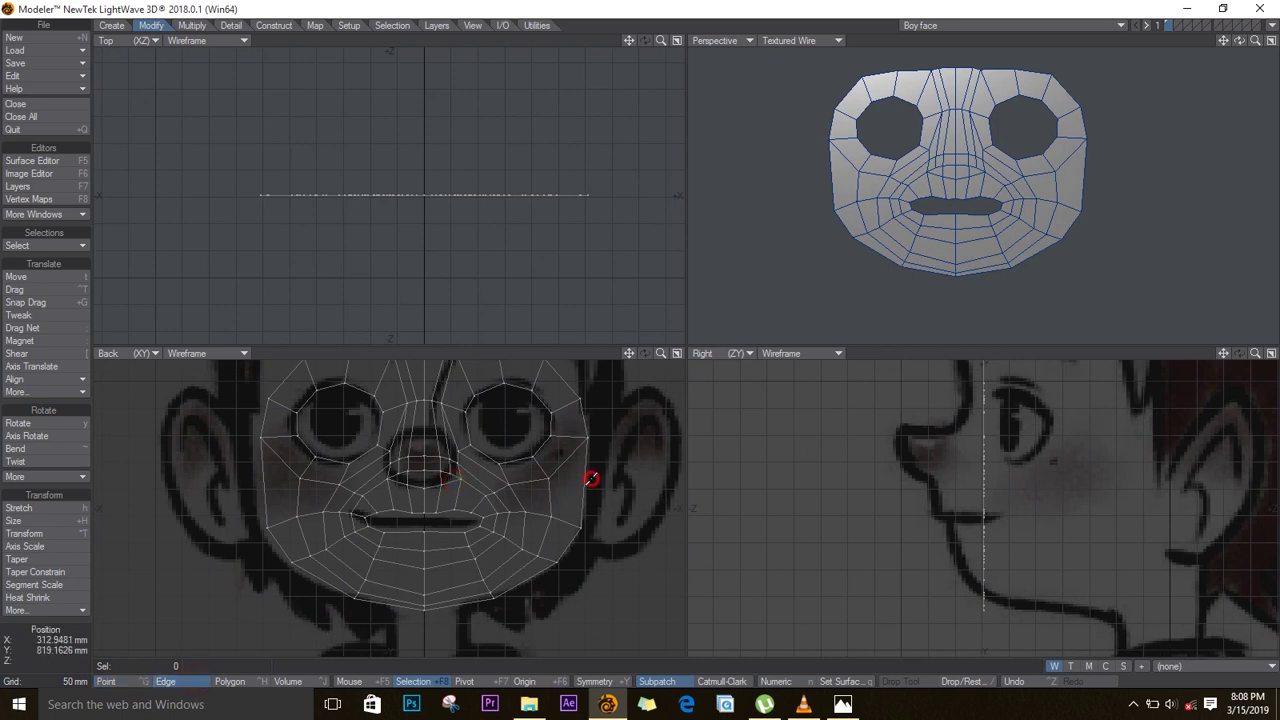
pyautogui.moveTo(591, 479)
pyautogui.mouseDown()
pyautogui.moveTo(571, 549)
pyautogui.moveTo(526, 586)
pyautogui.moveTo(476, 595)
pyautogui.mouseUp()
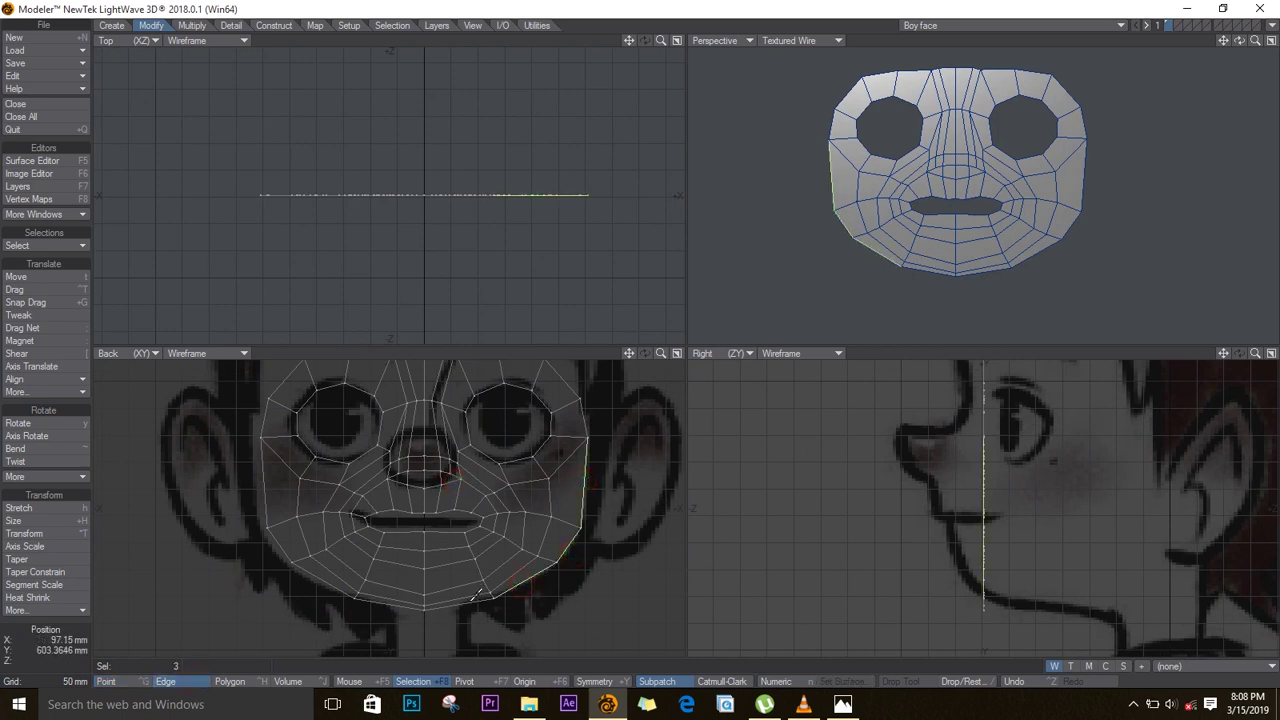
pyautogui.click(609, 551)
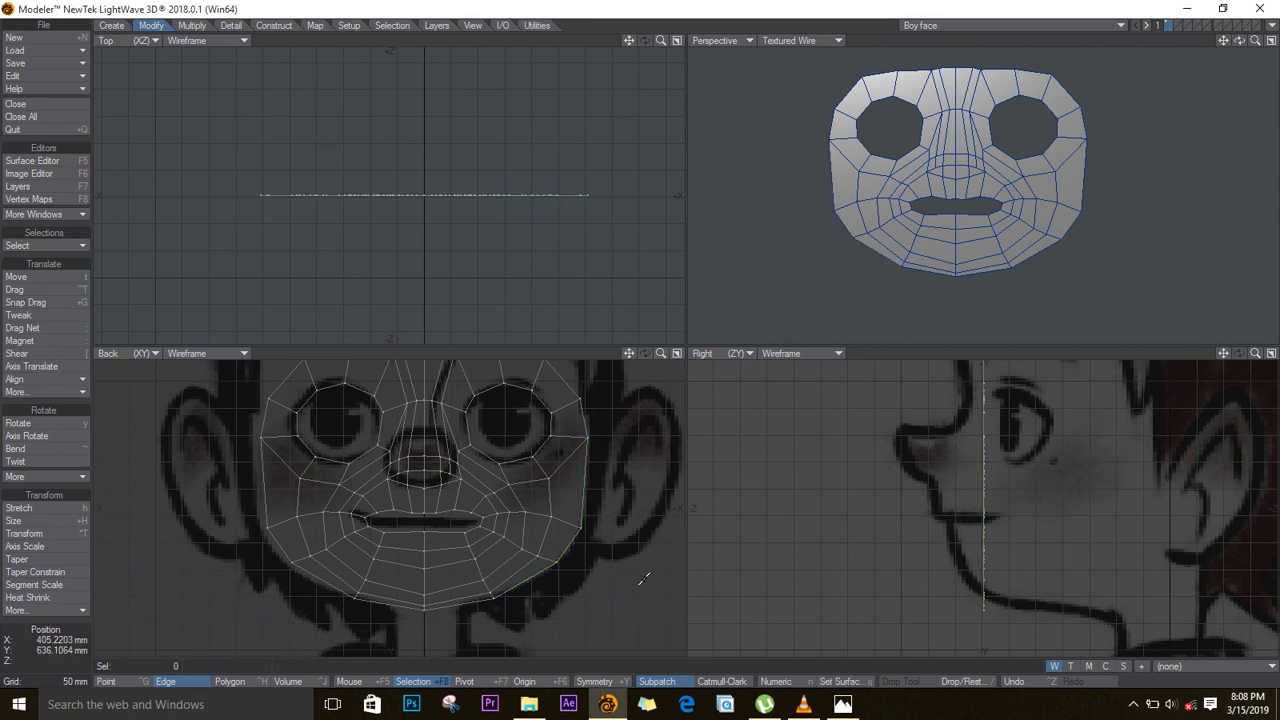
pyautogui.click(594, 681)
pyautogui.moveTo(591, 460); pyautogui.dragTo(590, 519)
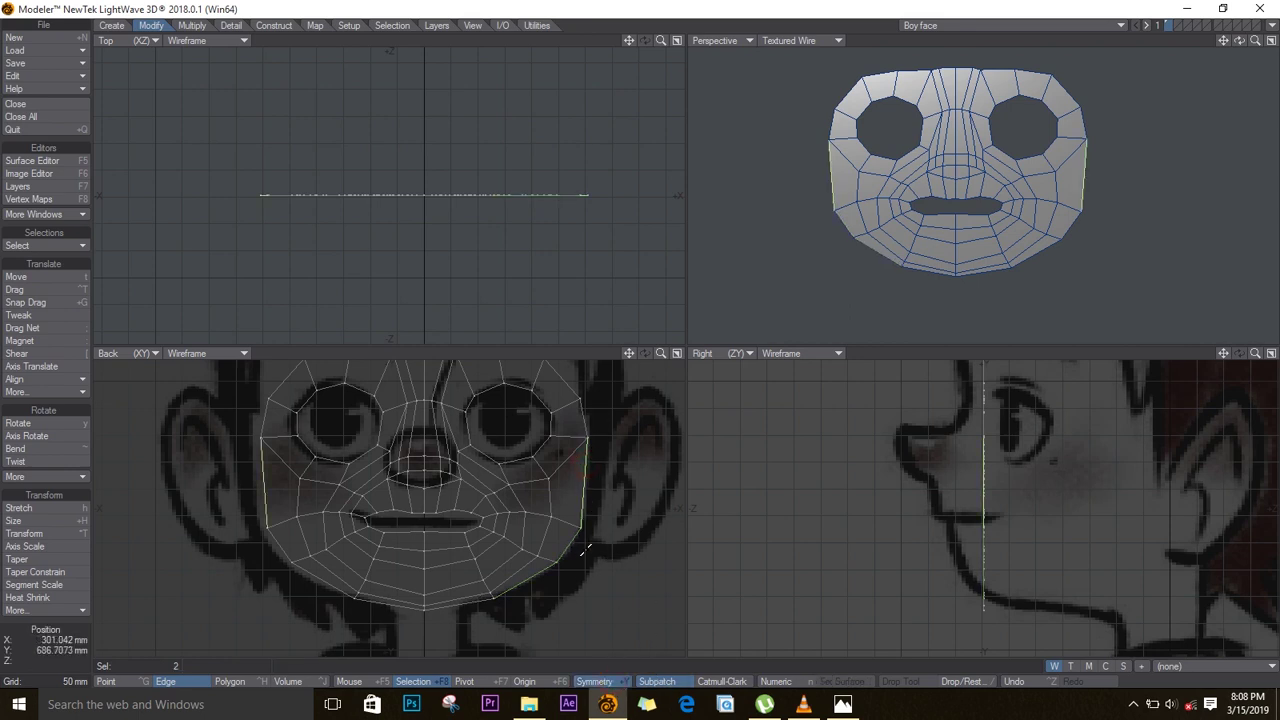
pyautogui.click(564, 548)
pyautogui.click(537, 577)
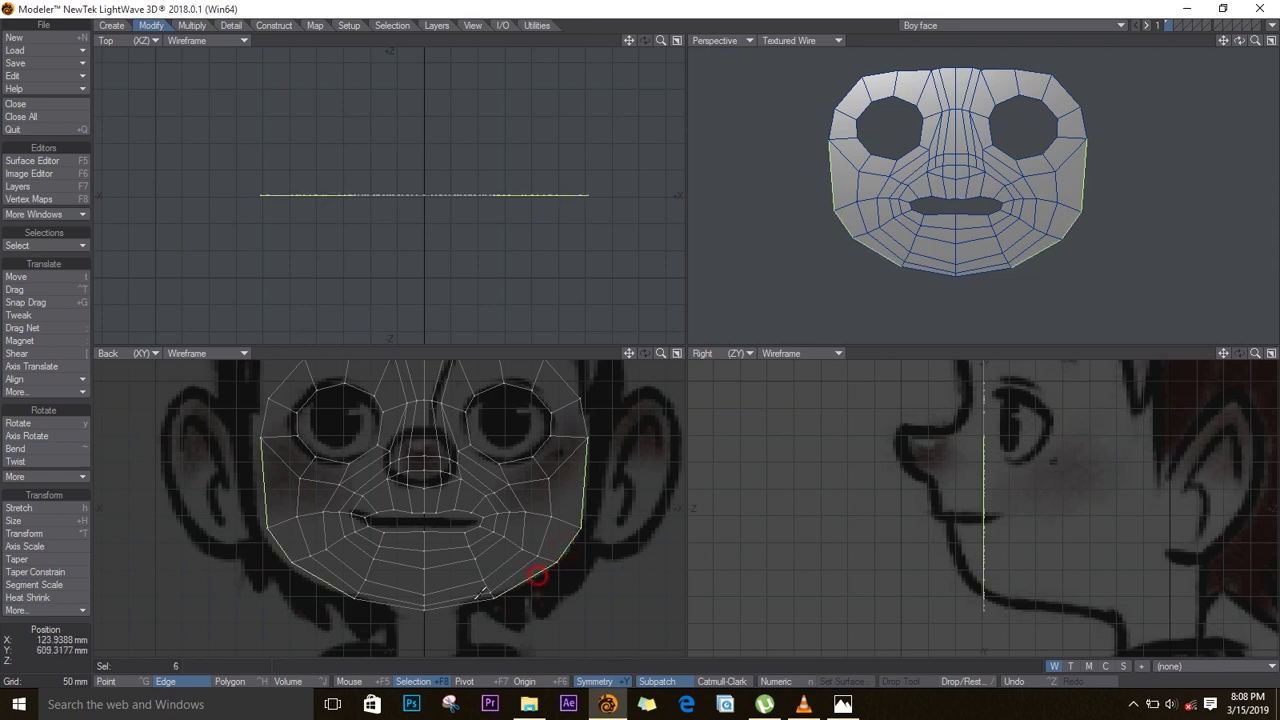
pyautogui.click(464, 603)
pyautogui.press('h')
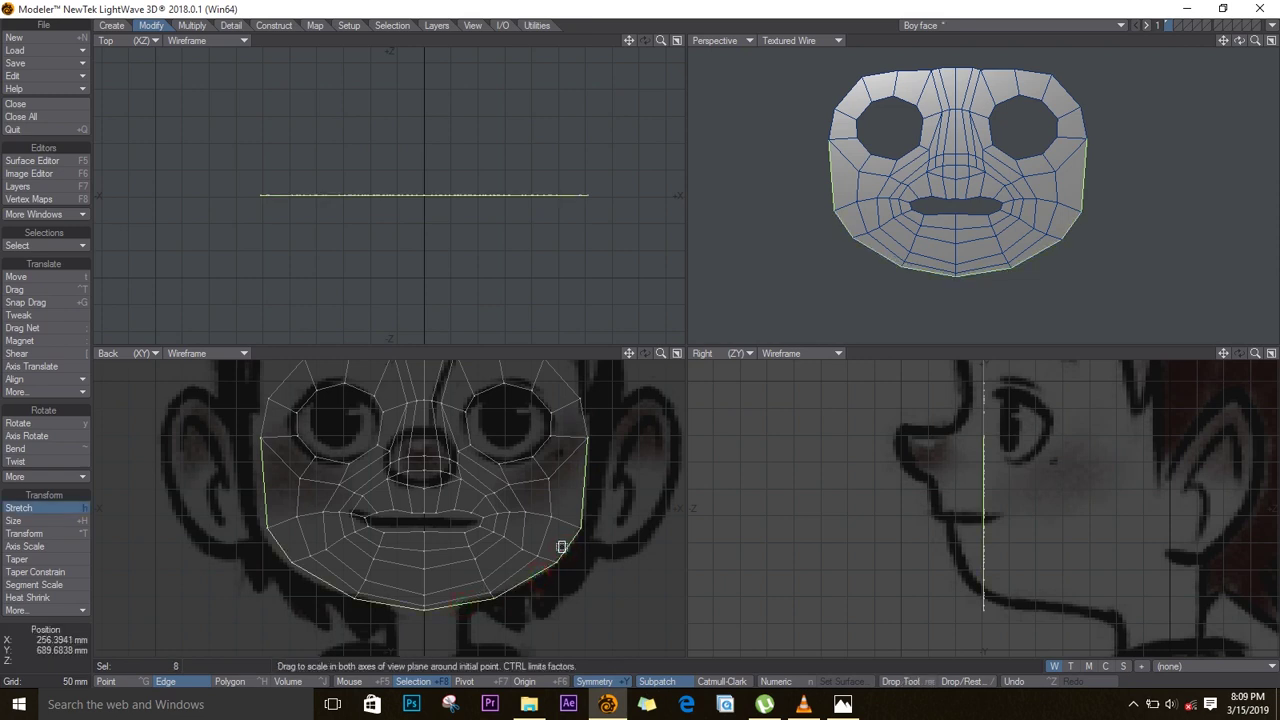
pyautogui.moveTo(554, 523); pyautogui.dragTo(563, 513)
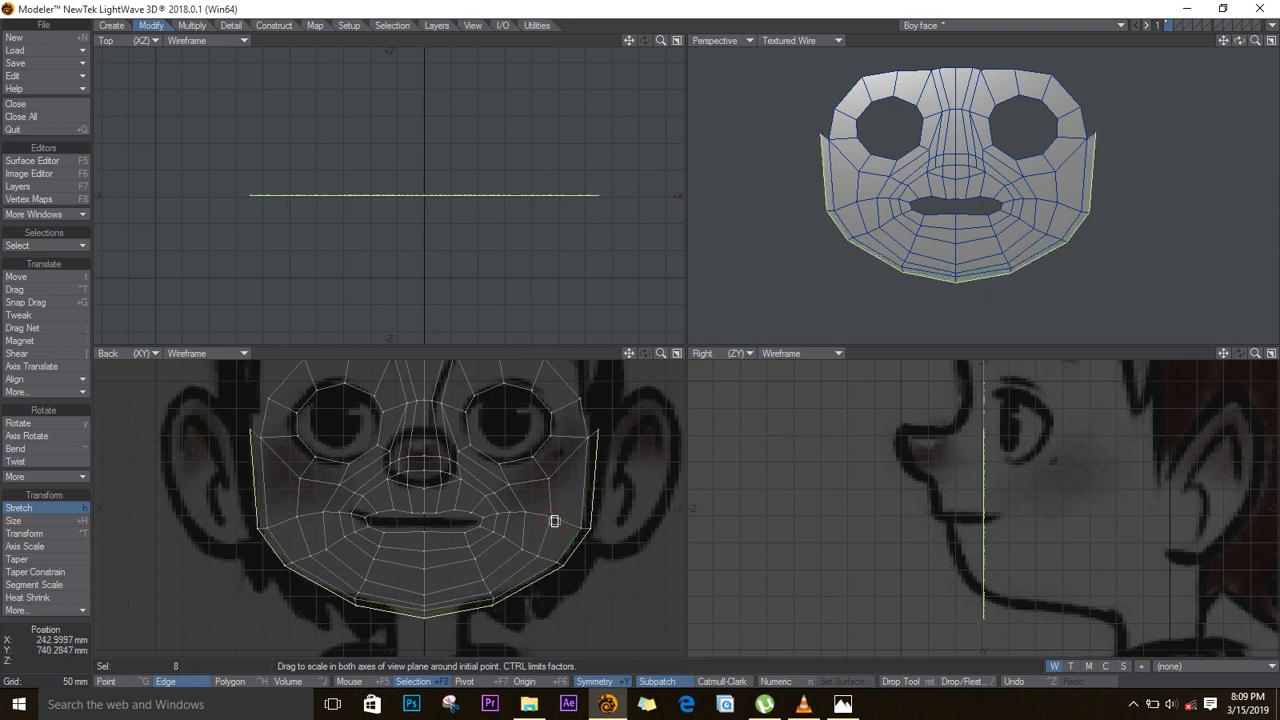
pyautogui.press('/')
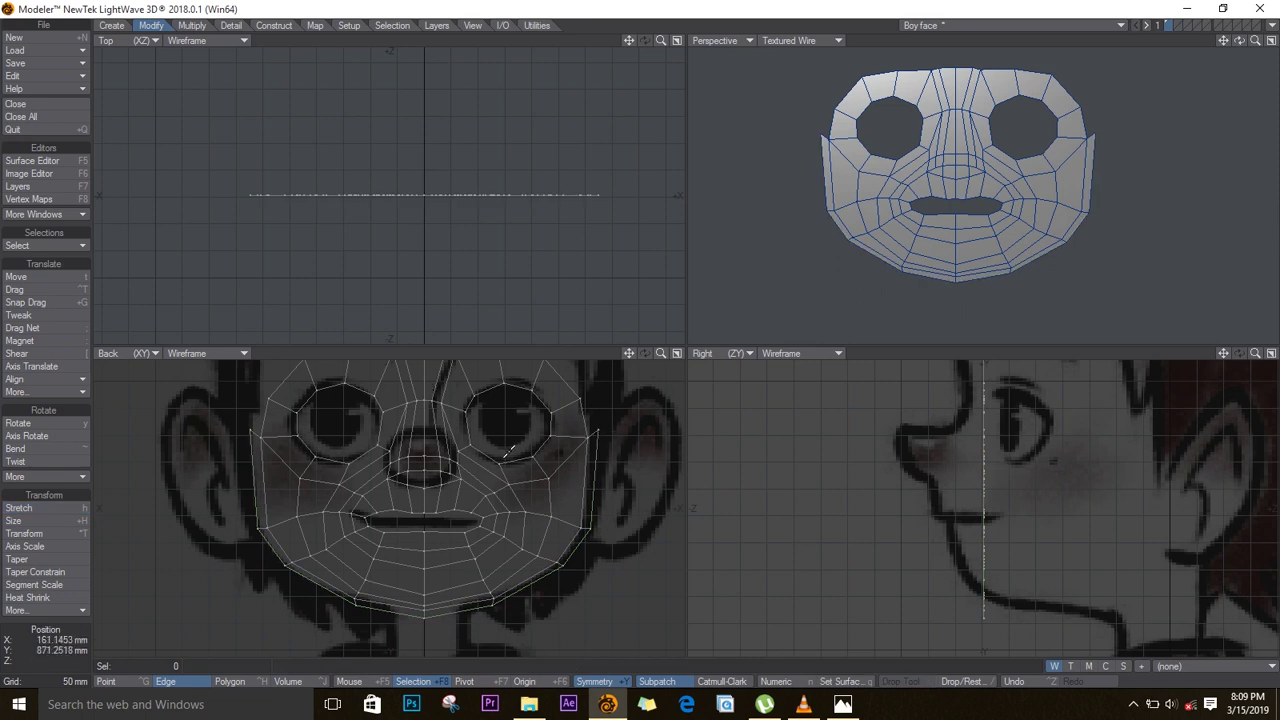
# - Switch to point selection, move the face mesh's top centre point forward to the side-view forehead profile, and clear the selection
pyautogui.scroll(-4, 486, 514)
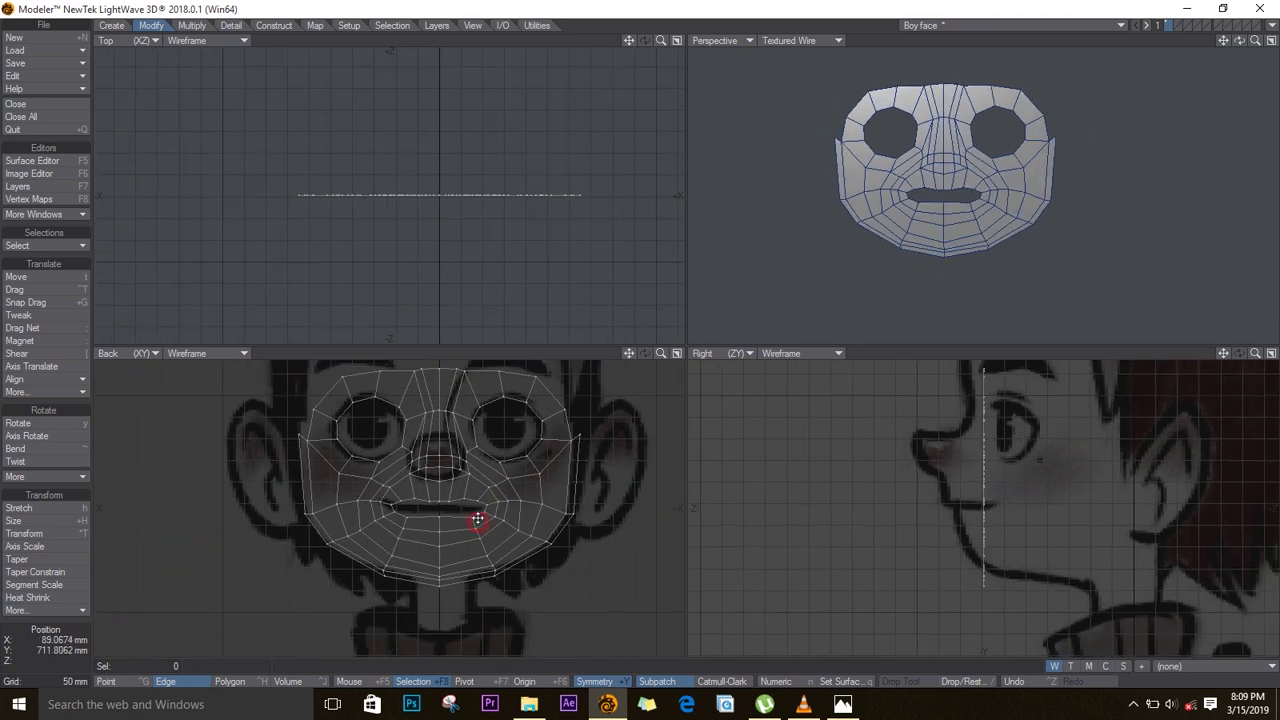
pyautogui.keyDown('alt'); pyautogui.moveTo(475, 520); pyautogui.dragTo(475, 515); pyautogui.keyUp('alt')
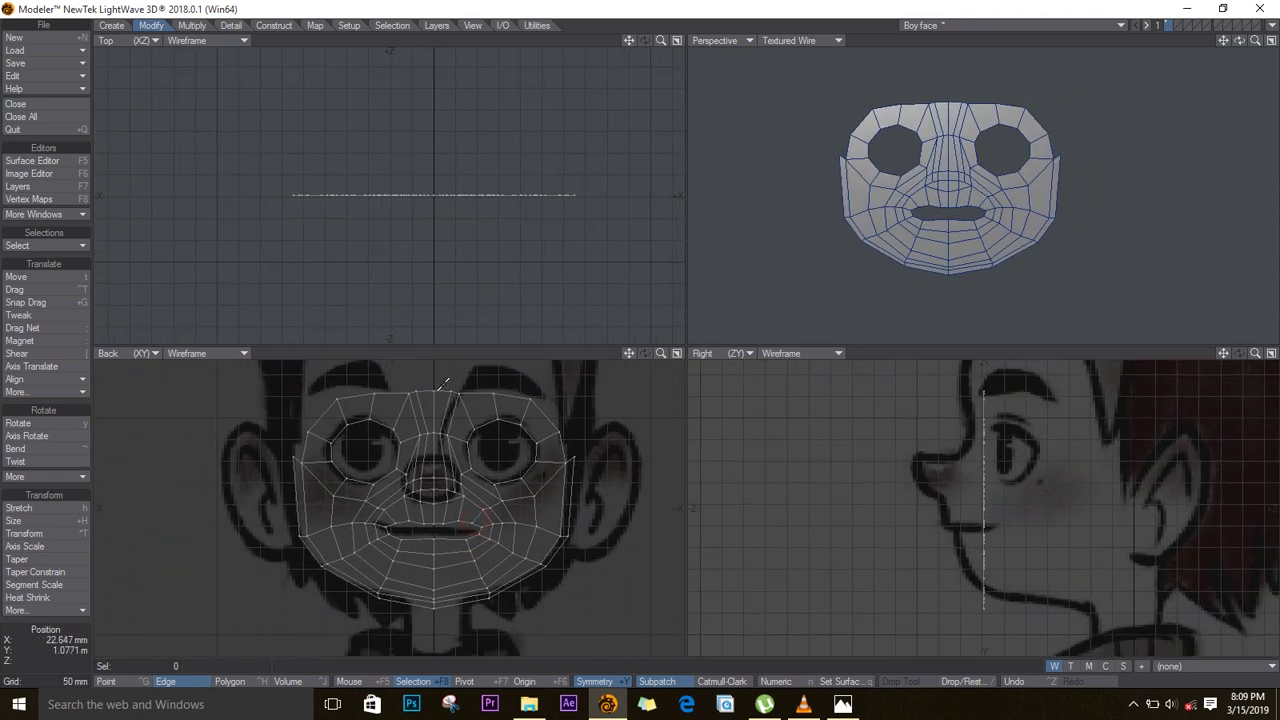
pyautogui.hotkey('ctrl', 'h')
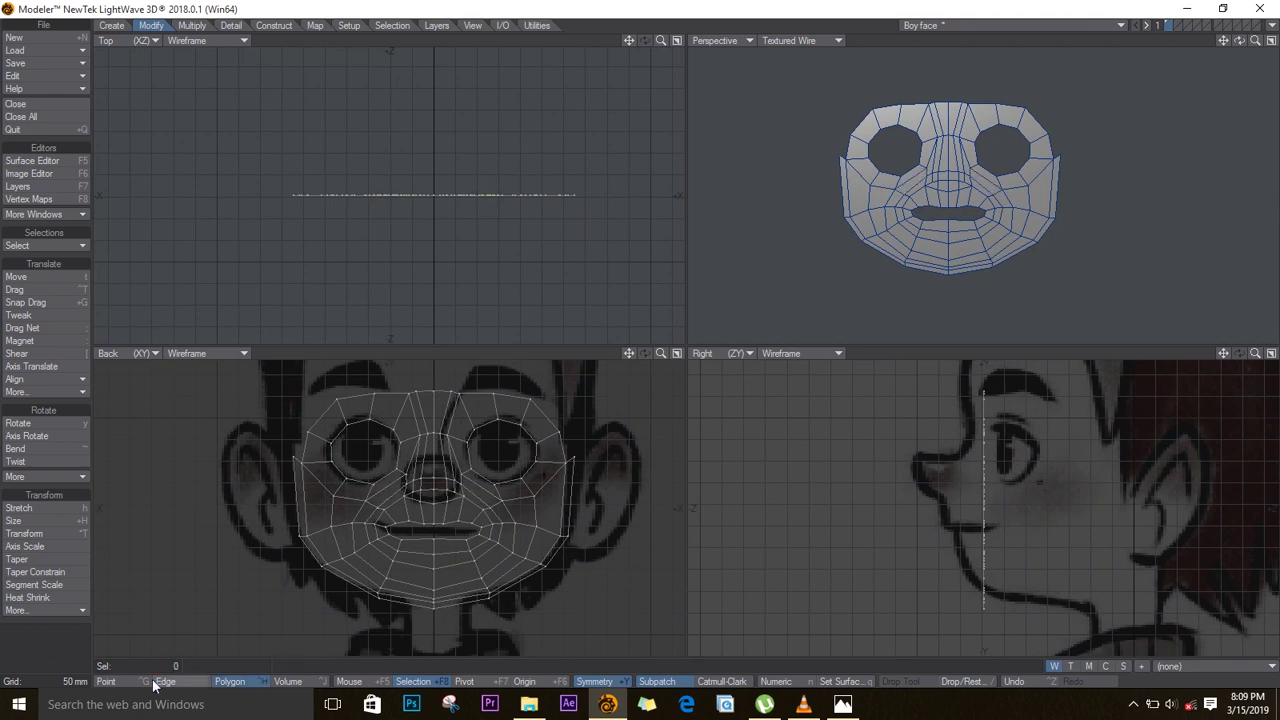
pyautogui.hotkey('ctrl', 'g')
pyautogui.press('/')
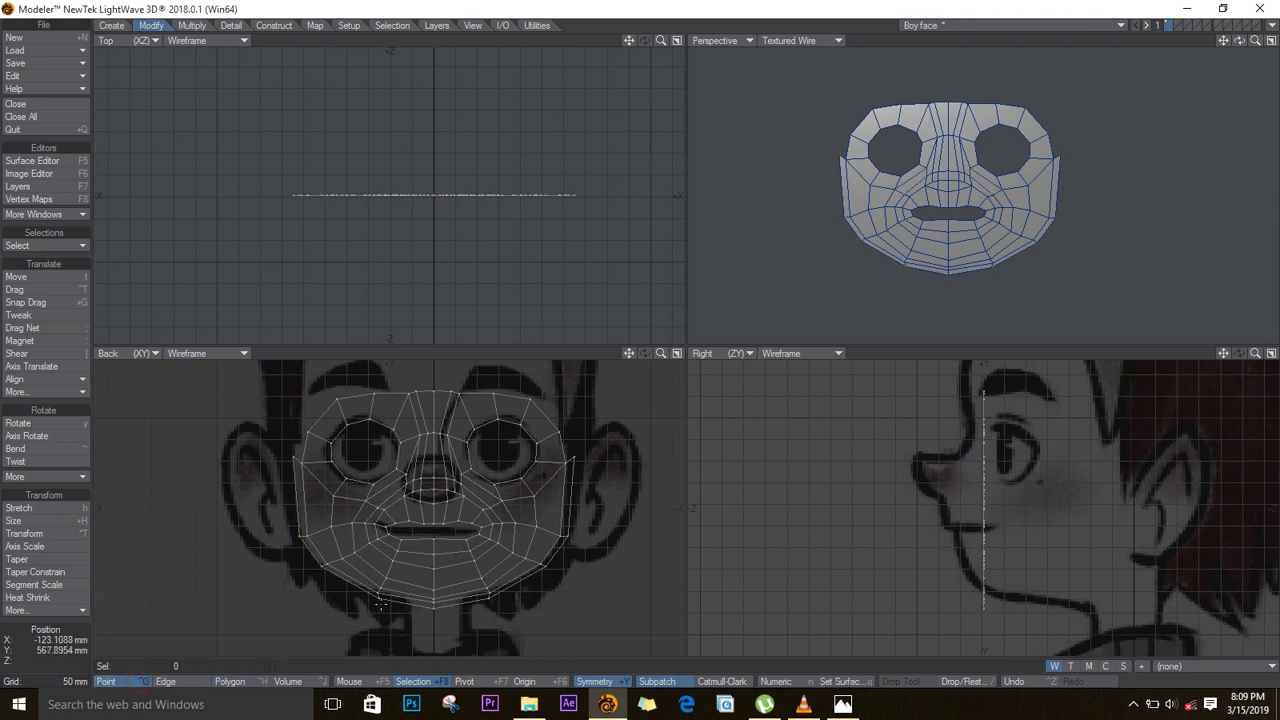
pyautogui.click(433, 394)
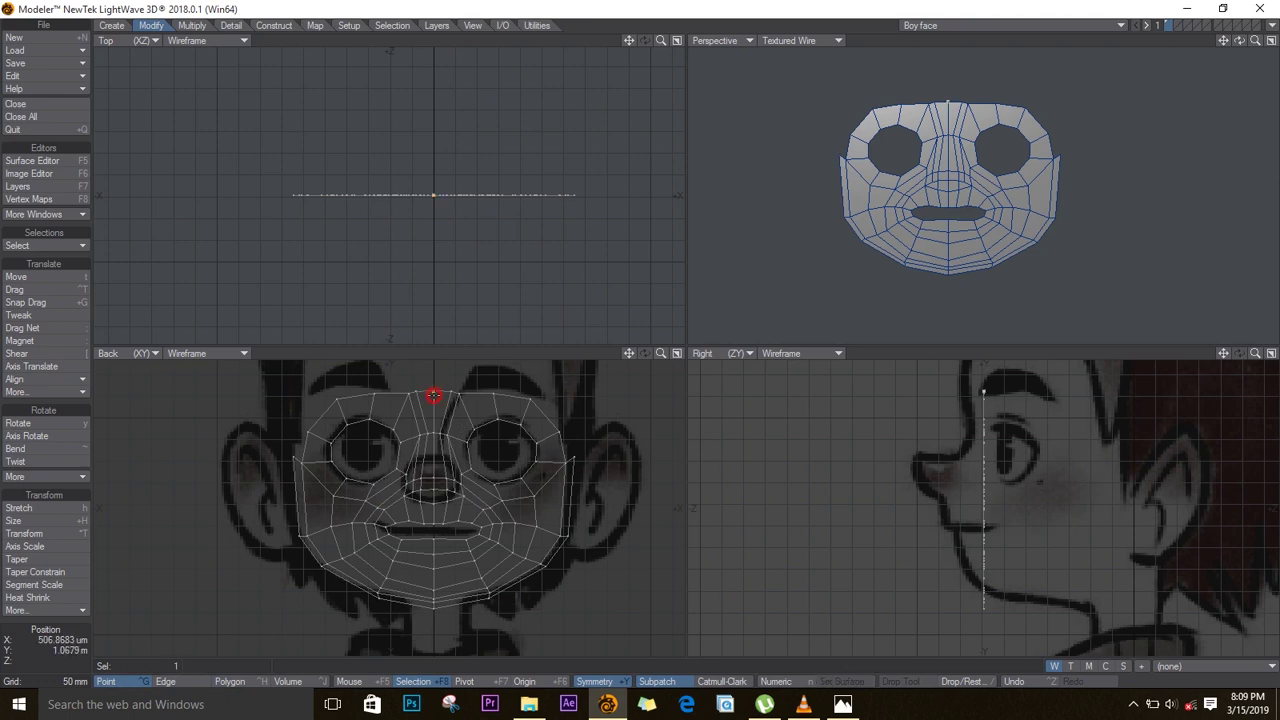
pyautogui.click(433, 393)
pyautogui.click(433, 392)
pyautogui.press('t')
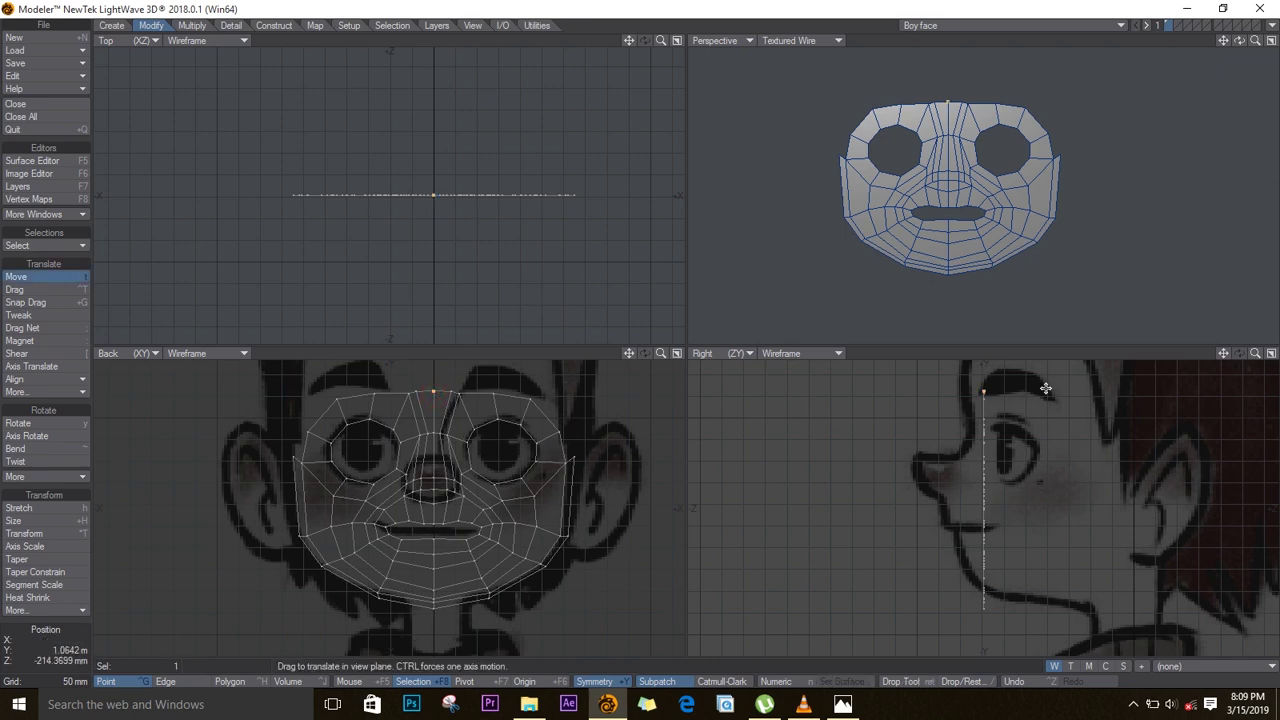
pyautogui.moveTo(1013, 398); pyautogui.dragTo(998, 400)
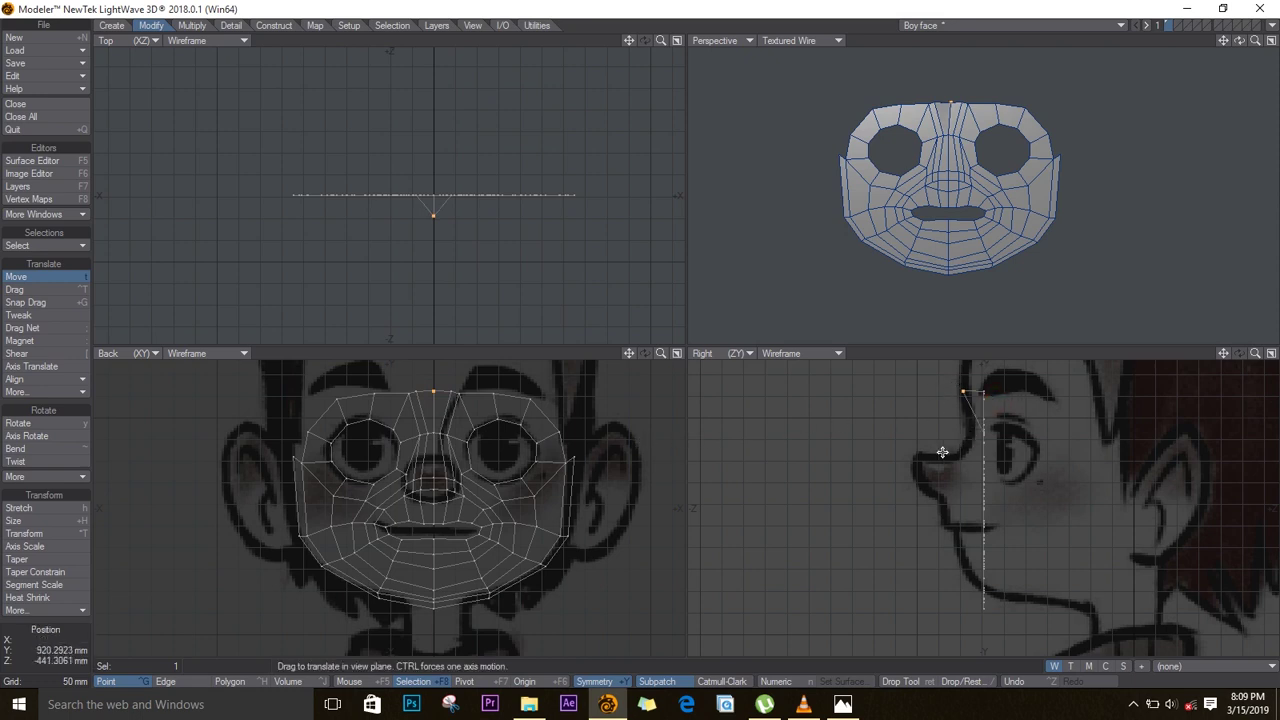
pyautogui.press('/')
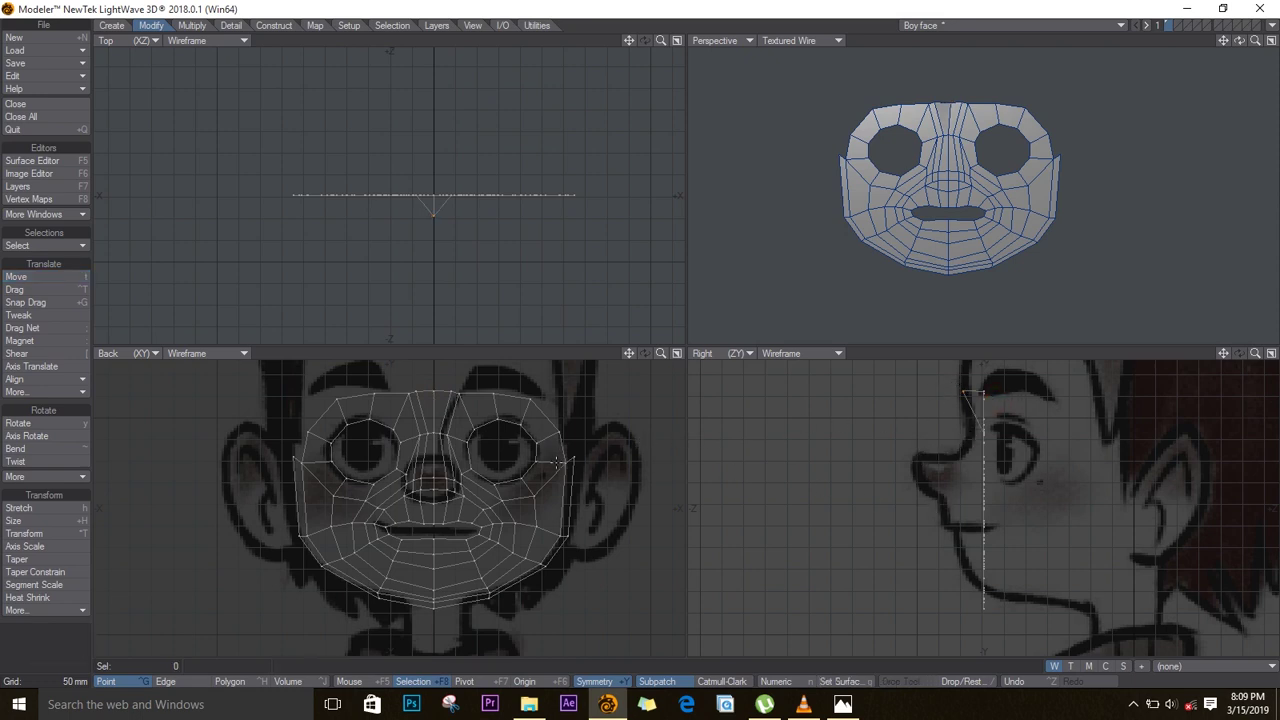
# - Move the centre point of the nose bridge forward to the side-view profile and deselect it
pyautogui.click(435, 432)
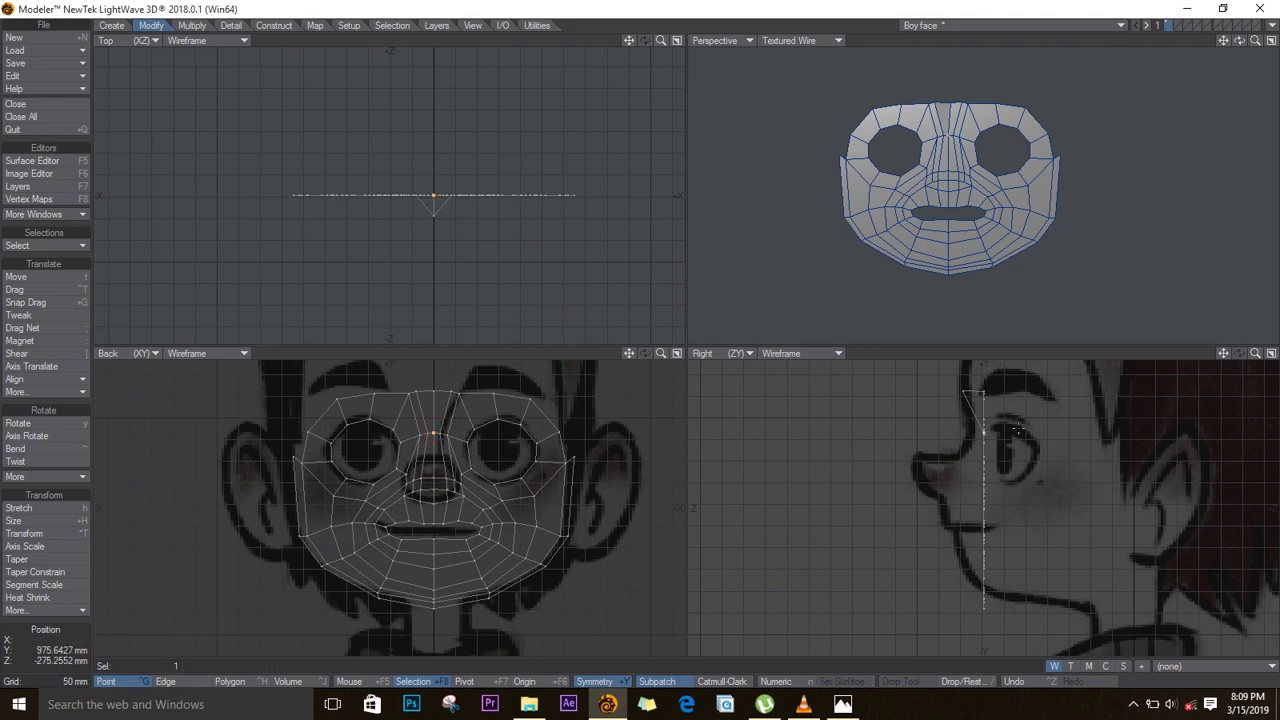
pyautogui.press('t')
pyautogui.moveTo(997, 440); pyautogui.dragTo(983, 441)
pyautogui.press('/')
# - Pull the centre nose point forward about 153 mm to the nose tip and raise it to the nose's upper outline
pyautogui.click(433, 478)
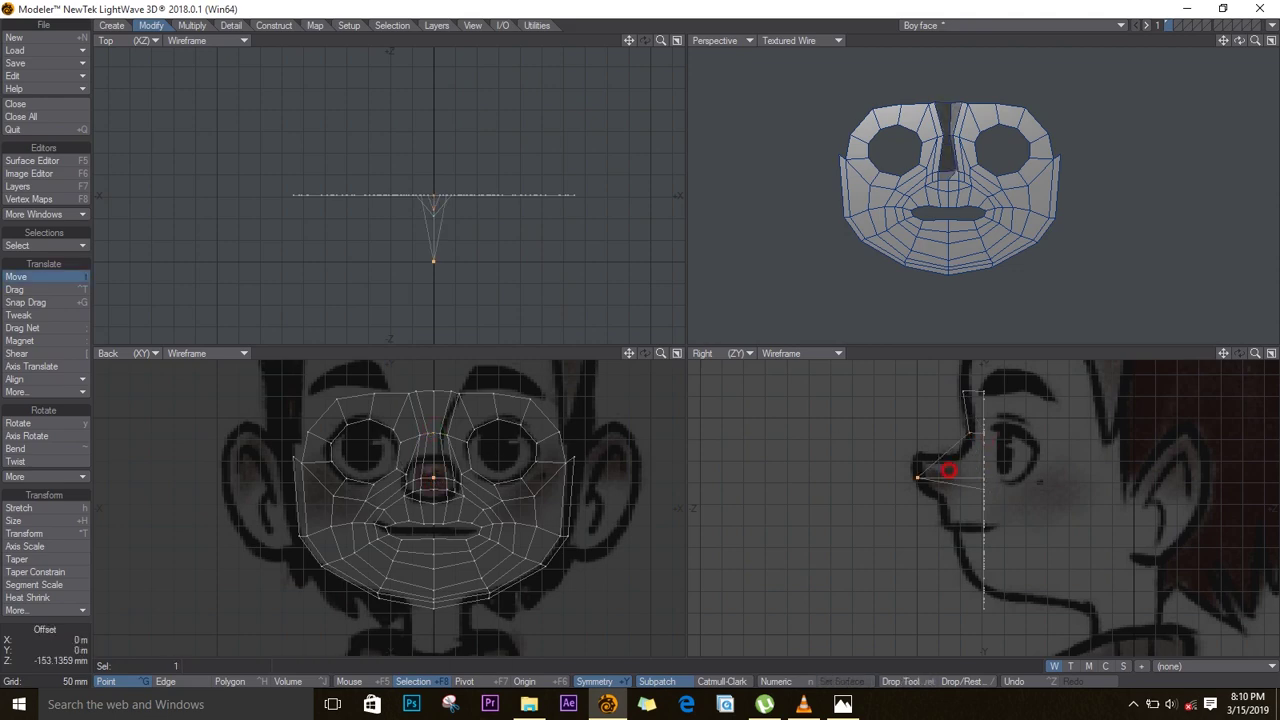
pyautogui.scroll(2, 437, 476)
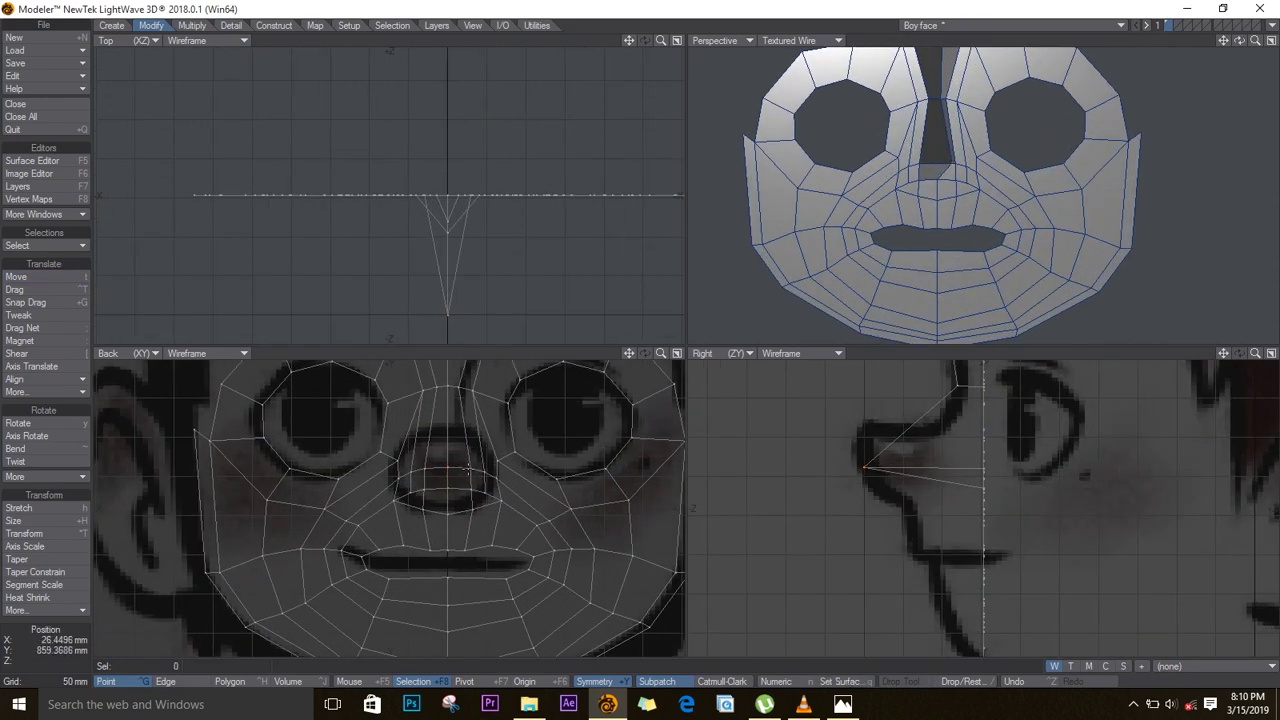
pyautogui.hotkey('ctrl', 't')
pyautogui.moveTo(445, 467); pyautogui.dragTo(495, 445)
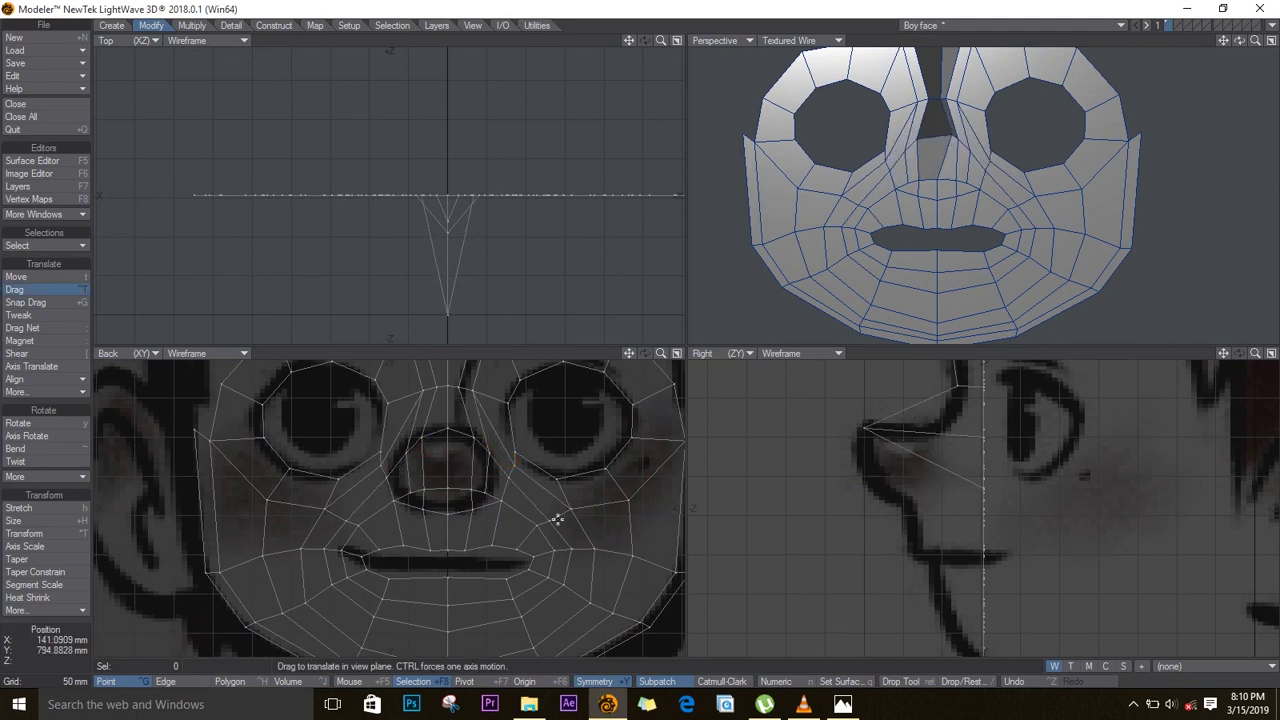
pyautogui.press('space')
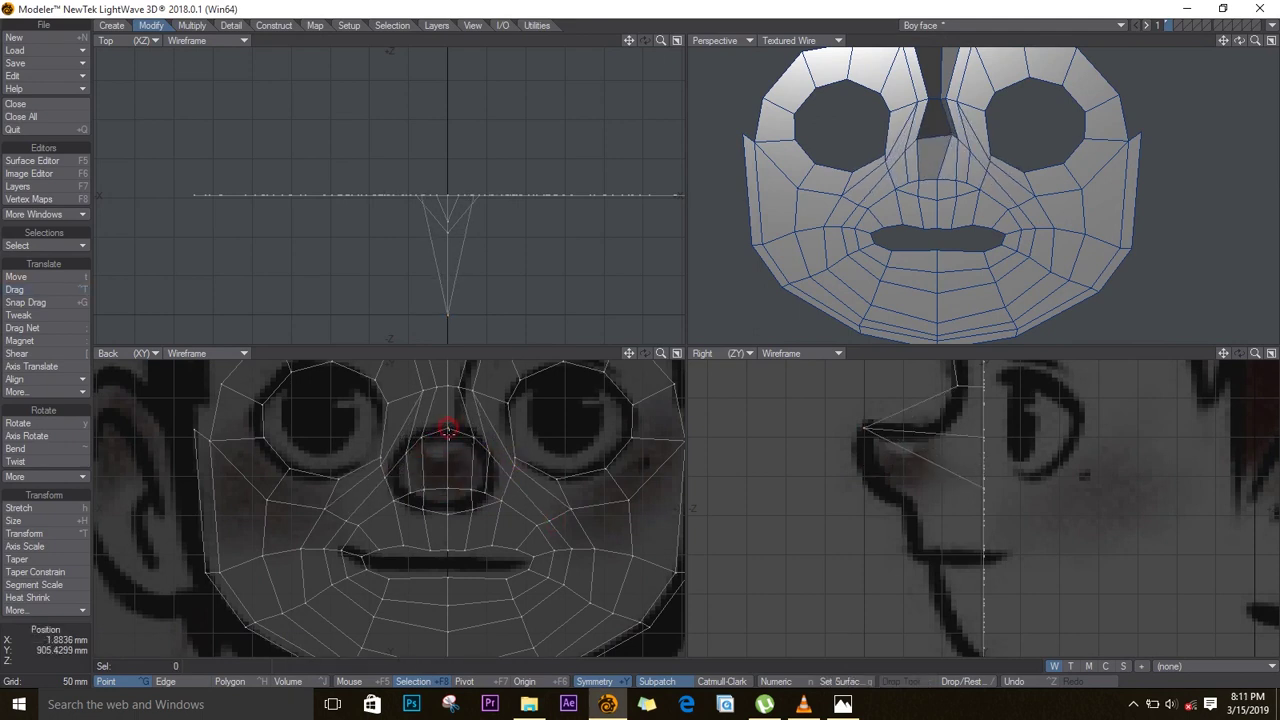
# - Move the two centre points at the lower nose forward onto the nose underside in the side backdrop
pyautogui.click(448, 489)
pyautogui.press('t')
pyautogui.moveTo(1025, 497); pyautogui.dragTo(914, 497)
pyautogui.press('space')
pyautogui.click(448, 508)
pyautogui.press('t')
pyautogui.moveTo(993, 513); pyautogui.dragTo(914, 511)
pyautogui.press('space')
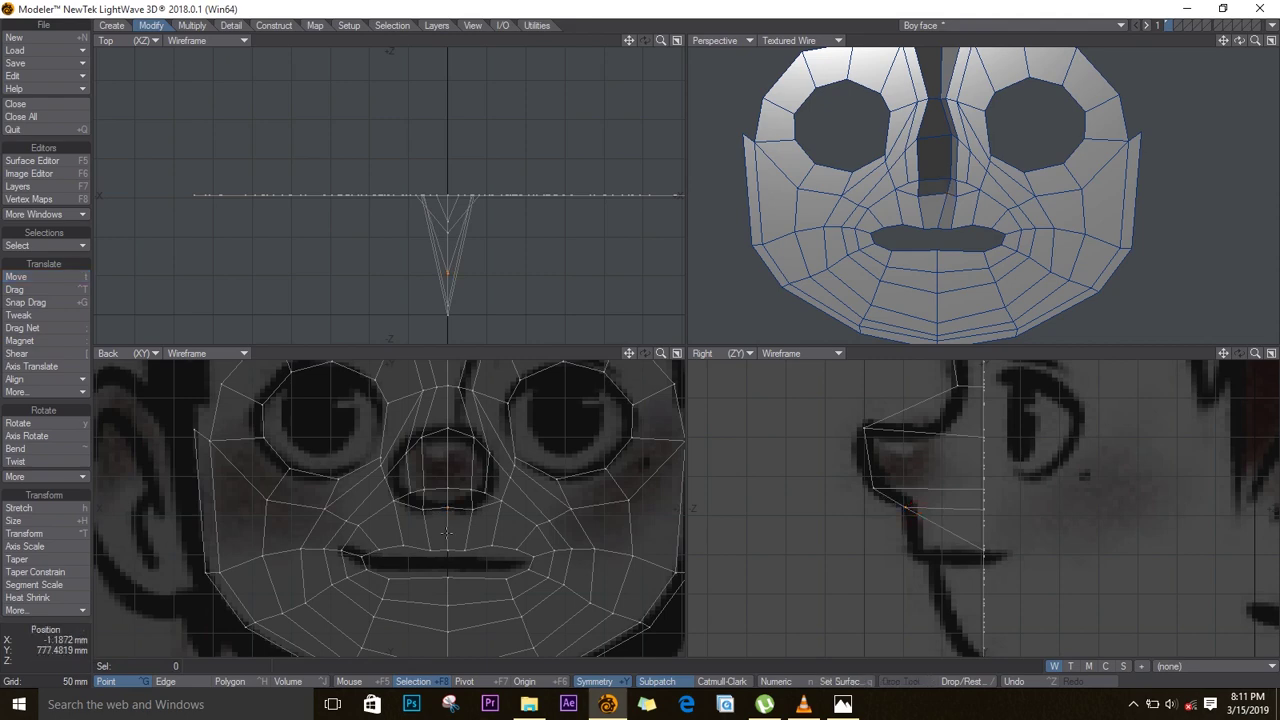
# - Move the centre upper-lip and lower-lip points and the point just below them forward to the side-view mouth profile
pyautogui.click(448, 551)
pyautogui.press('t')
pyautogui.moveTo(1008, 563); pyautogui.dragTo(943, 569)
pyautogui.press('space')
pyautogui.click(448, 577)
pyautogui.press('t')
pyautogui.click(448, 605)
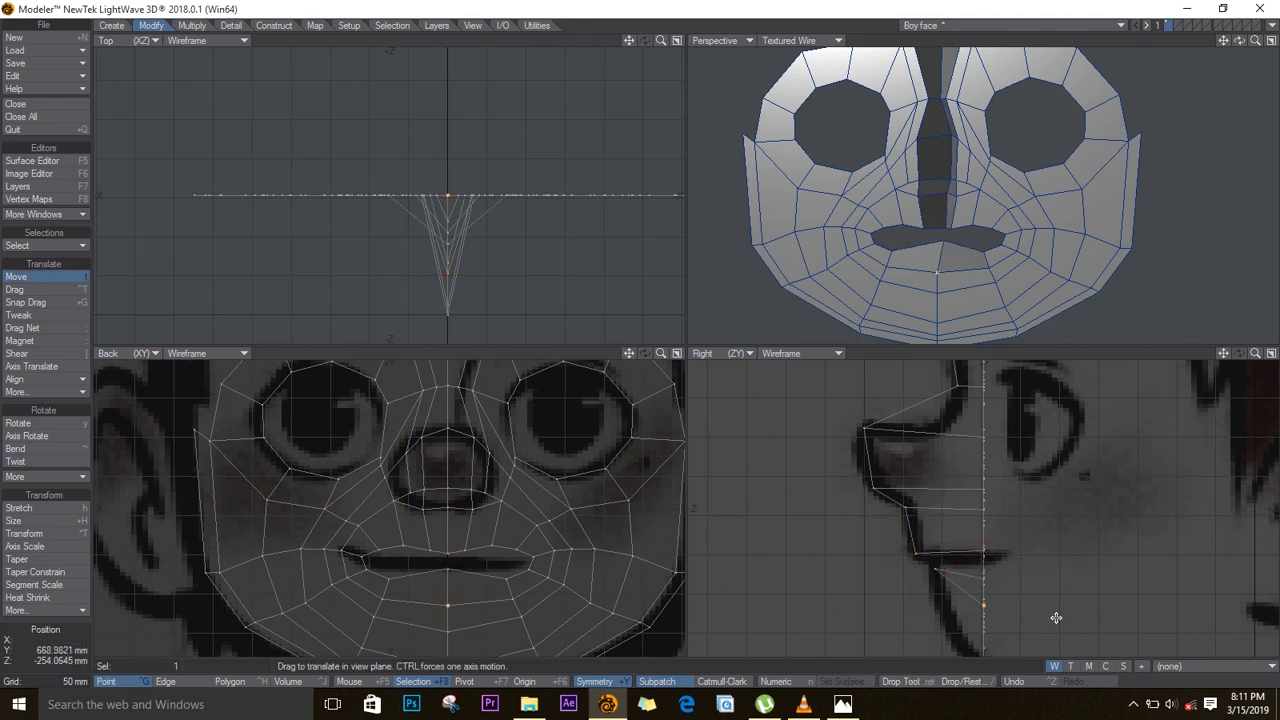
pyautogui.moveTo(1056, 618); pyautogui.dragTo(1013, 618)
pyautogui.press('space')
# - Move the centre chin point forward onto the chin curve and select the next centre point below it
pyautogui.keyDown('alt'); pyautogui.moveTo(457, 630); pyautogui.dragTo(443, 492); pyautogui.keyUp('alt')
pyautogui.click(436, 493)
pyautogui.press('t')
pyautogui.moveTo(1024, 498); pyautogui.dragTo(994, 497)
pyautogui.press('space')
pyautogui.click(434, 532)
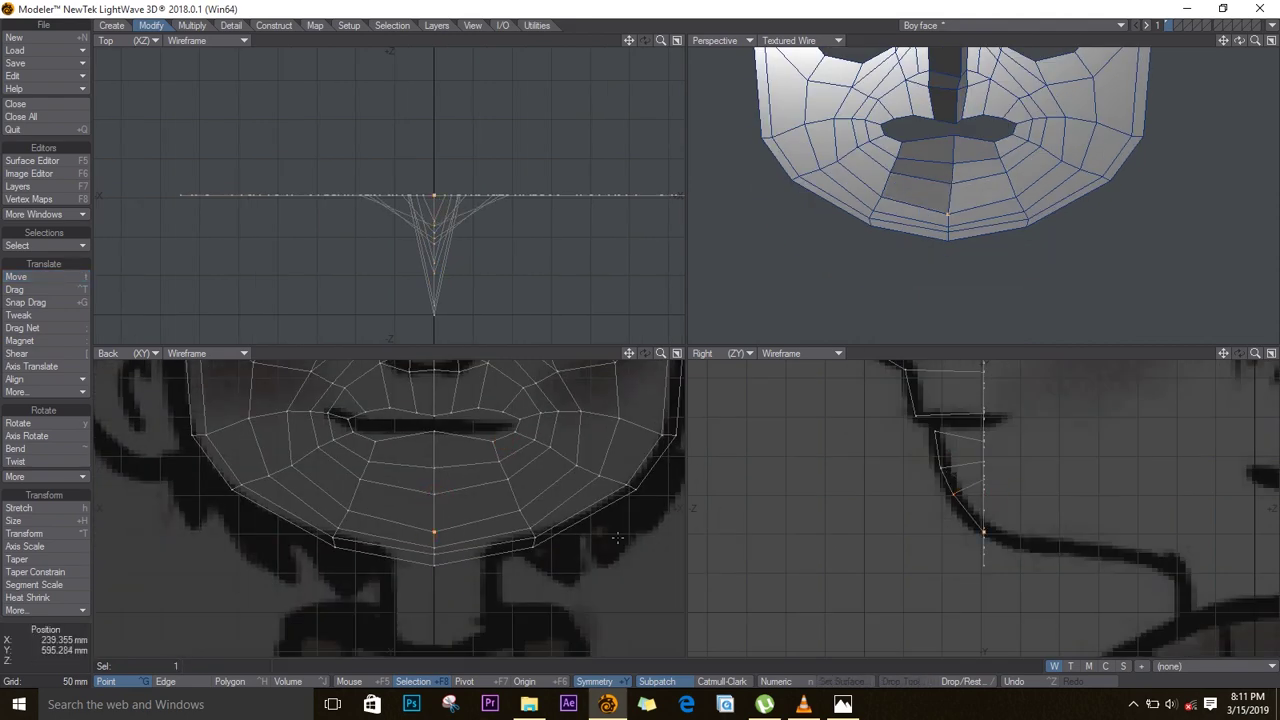
# - Move the two lowest centre points back along the underside of the jaw toward the neck and clear the selection
pyautogui.click(434, 549)
pyautogui.press('t')
pyautogui.click(433, 556)
pyautogui.moveTo(1010, 548); pyautogui.dragTo(1136, 558)
pyautogui.press('t')
pyautogui.click(434, 566)
pyautogui.moveTo(1010, 571); pyautogui.dragTo(1200, 571)
pyautogui.press('space')
pyautogui.press('/')
# - Move the symmetrical point pairs beside the centre line at the brow and nose bridge forward to match the side profile
pyautogui.scroll(-5, 390, 530)
pyautogui.keyDown('alt'); pyautogui.moveTo(390, 530); pyautogui.dragTo(386, 569); pyautogui.keyUp('alt')
pyautogui.scroll(3, 390, 540)
pyautogui.click(423, 414)
pyautogui.press('t')
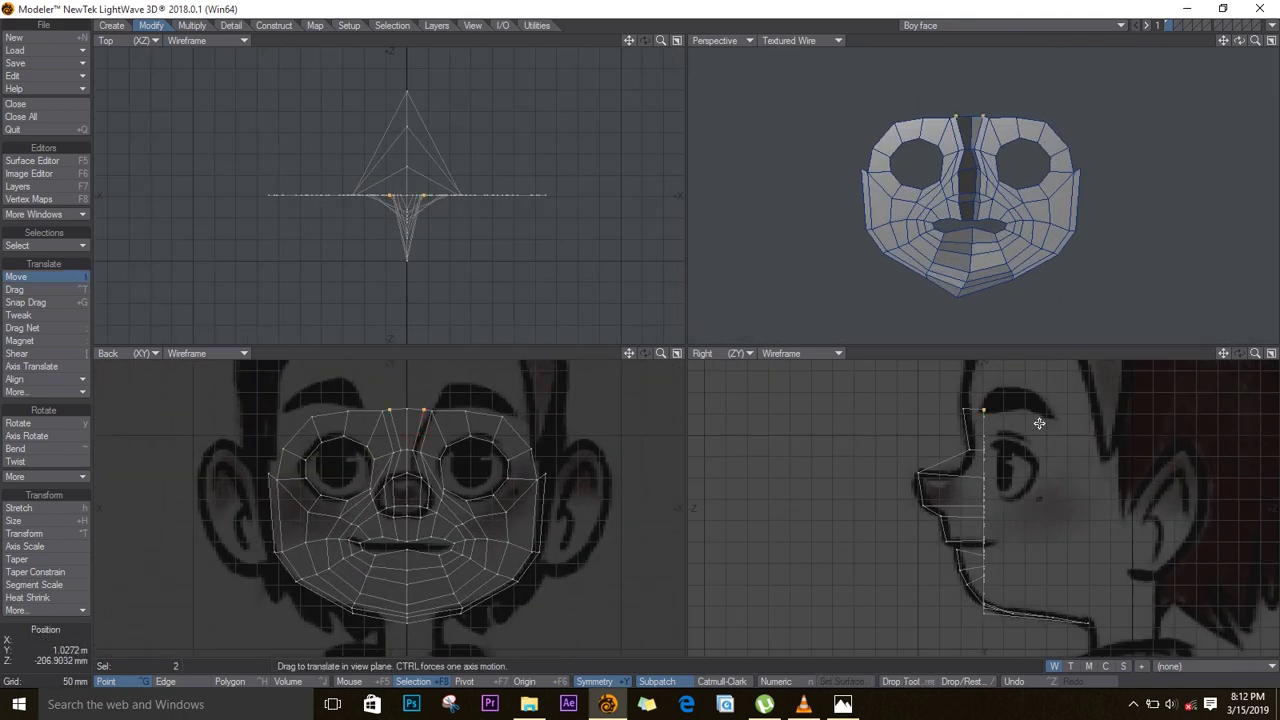
pyautogui.scroll(2, 430, 430)
pyautogui.moveTo(1039, 423); pyautogui.dragTo(1007, 440)
pyautogui.click(423, 427)
pyautogui.press('t')
# - Move the upper and lower nose point pairs beside the centre line forward to shape the nose's front in side view
pyautogui.click(434, 465)
pyautogui.press('t')
pyautogui.moveTo(1025, 484); pyautogui.dragTo(961, 483)
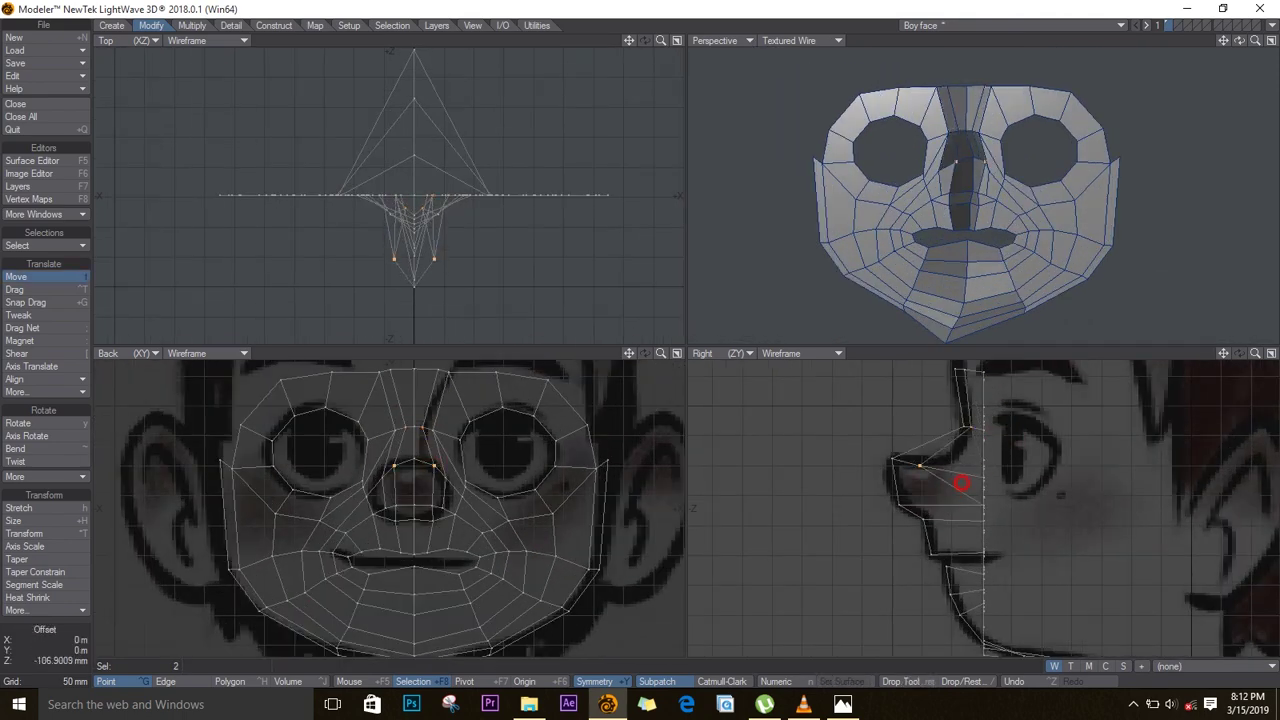
pyautogui.press('t')
pyautogui.moveTo(1074, 511); pyautogui.dragTo(1008, 511)
pyautogui.press('/')
pyautogui.click(921, 465)
pyautogui.press('t')
pyautogui.moveTo(929, 461); pyautogui.dragTo(921, 461)
pyautogui.press('/')
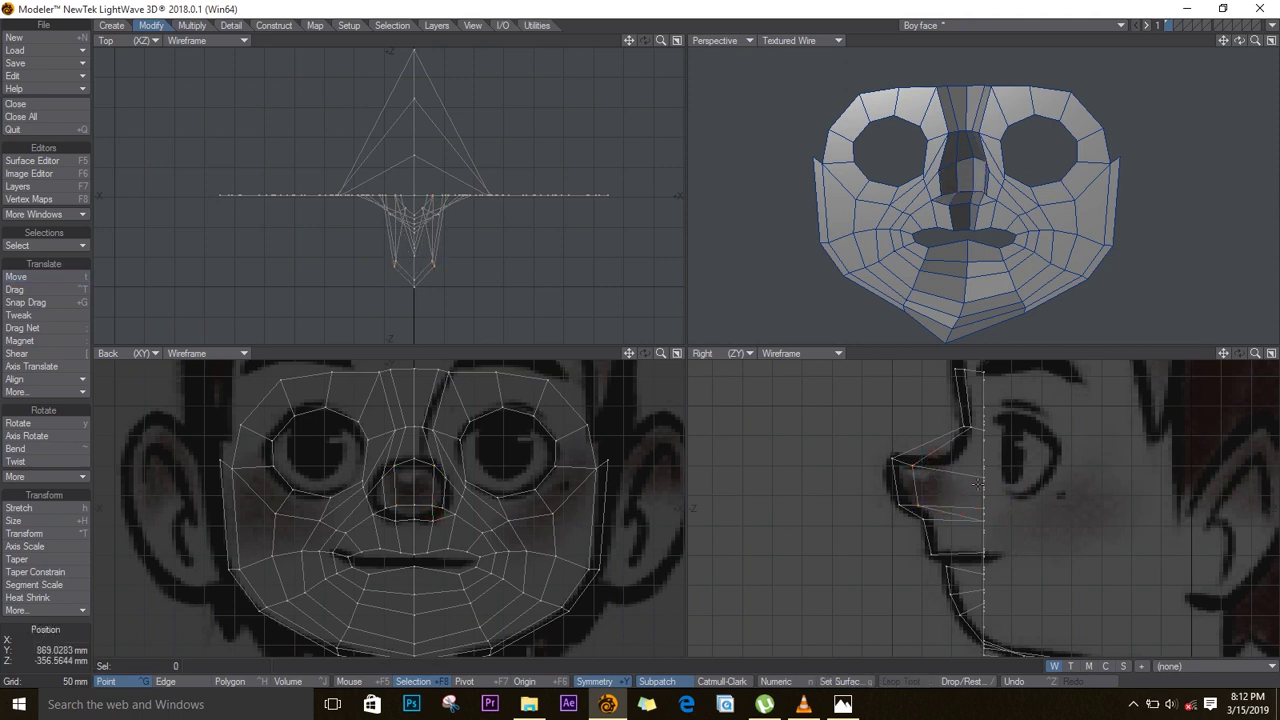
# - Move the point pairs beside the centre line below the nose and on the upper lip forward to the side profile
pyautogui.click(433, 520)
pyautogui.press('t')
pyautogui.moveTo(1011, 531); pyautogui.dragTo(984, 643)
pyautogui.press('/')
pyautogui.click(428, 552)
pyautogui.press('t')
pyautogui.press('/')
# - Move the point pairs beside the centre line from the lower lip down to the chin onto the side-view chin profile
pyautogui.click(460, 568)
pyautogui.press('t')
pyautogui.press('/')
pyautogui.click(465, 589)
pyautogui.press('t')
pyautogui.press('/')
pyautogui.click(470, 604)
pyautogui.press('t')
pyautogui.press('/')
pyautogui.click(481, 627)
pyautogui.press('t')
# - Move the two lowest point pairs beside the chin centre line back along the jaw underside in the side view
pyautogui.keyDown('alt'); pyautogui.moveTo(912, 572); pyautogui.dragTo(824, 459); pyautogui.keyUp('alt')
pyautogui.click(489, 537)
pyautogui.press('t')
pyautogui.moveTo(901, 546); pyautogui.dragTo(967, 546)
pyautogui.click(489, 542)
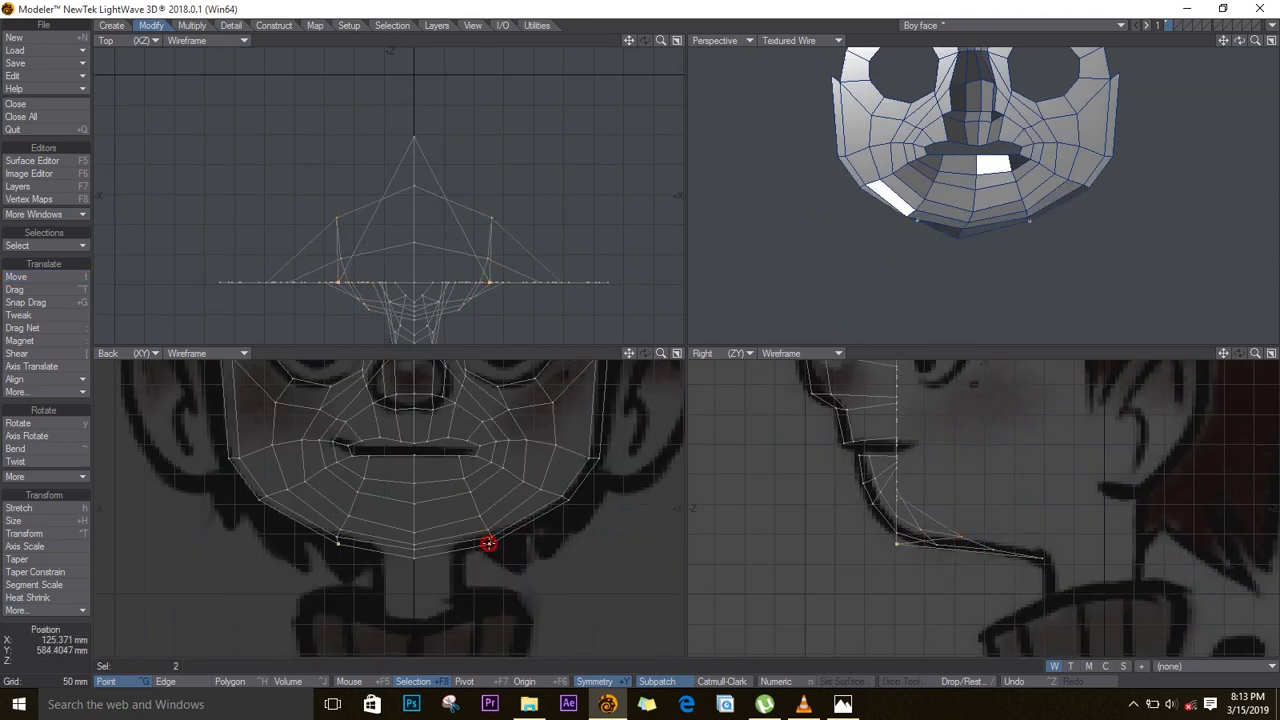
pyautogui.moveTo(860, 566); pyautogui.dragTo(991, 566)
# - Move the outer brow pair and the pair beside the nose bridge slightly forward in the side view
pyautogui.moveTo(1239, 41); pyautogui.dragTo(815, 270)
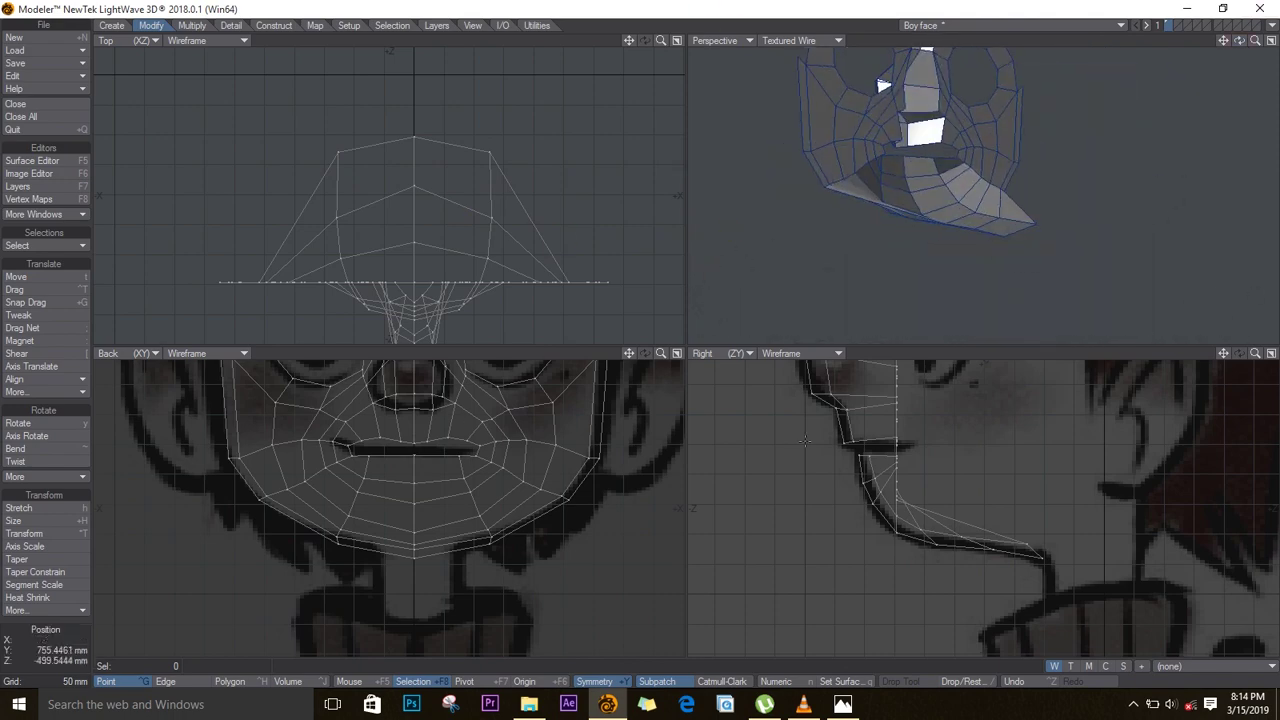
pyautogui.scroll(-2, 457, 477)
pyautogui.keyDown('alt'); pyautogui.moveTo(457, 477); pyautogui.dragTo(455, 550); pyautogui.keyUp('alt')
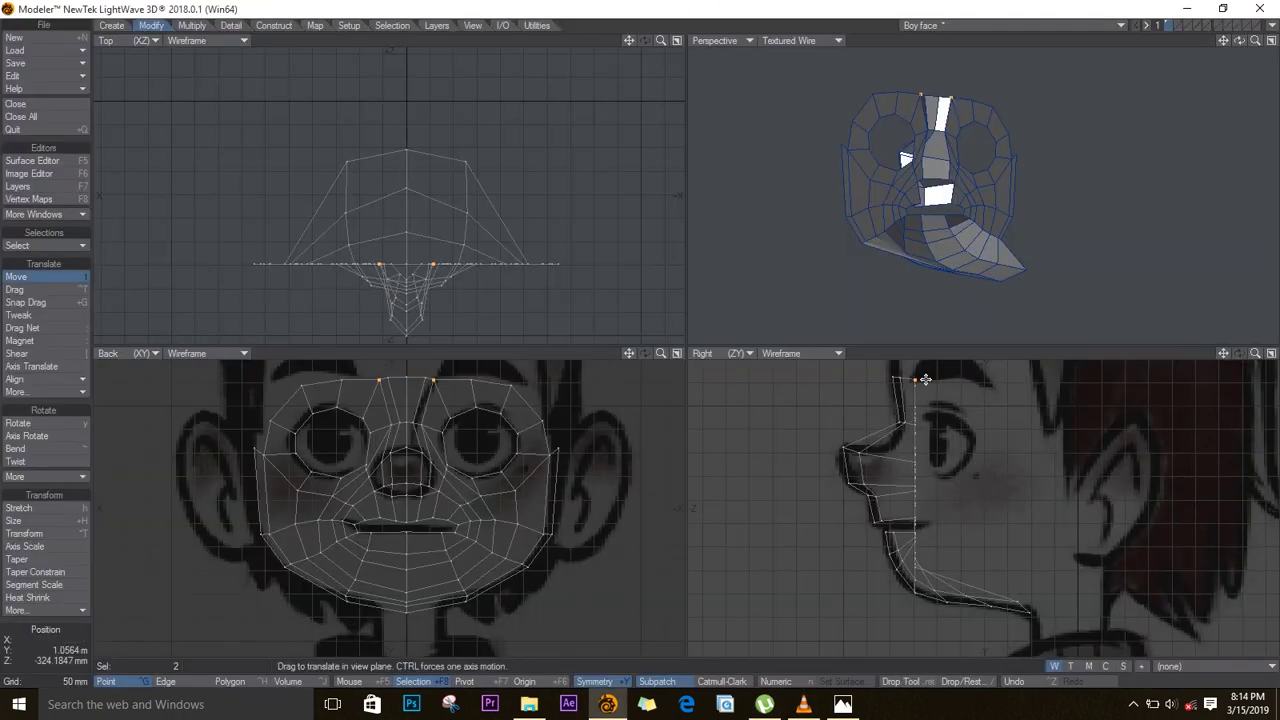
pyautogui.scroll(3, 920, 420)
pyautogui.press('t')
pyautogui.moveTo(939, 476); pyautogui.dragTo(929, 474)
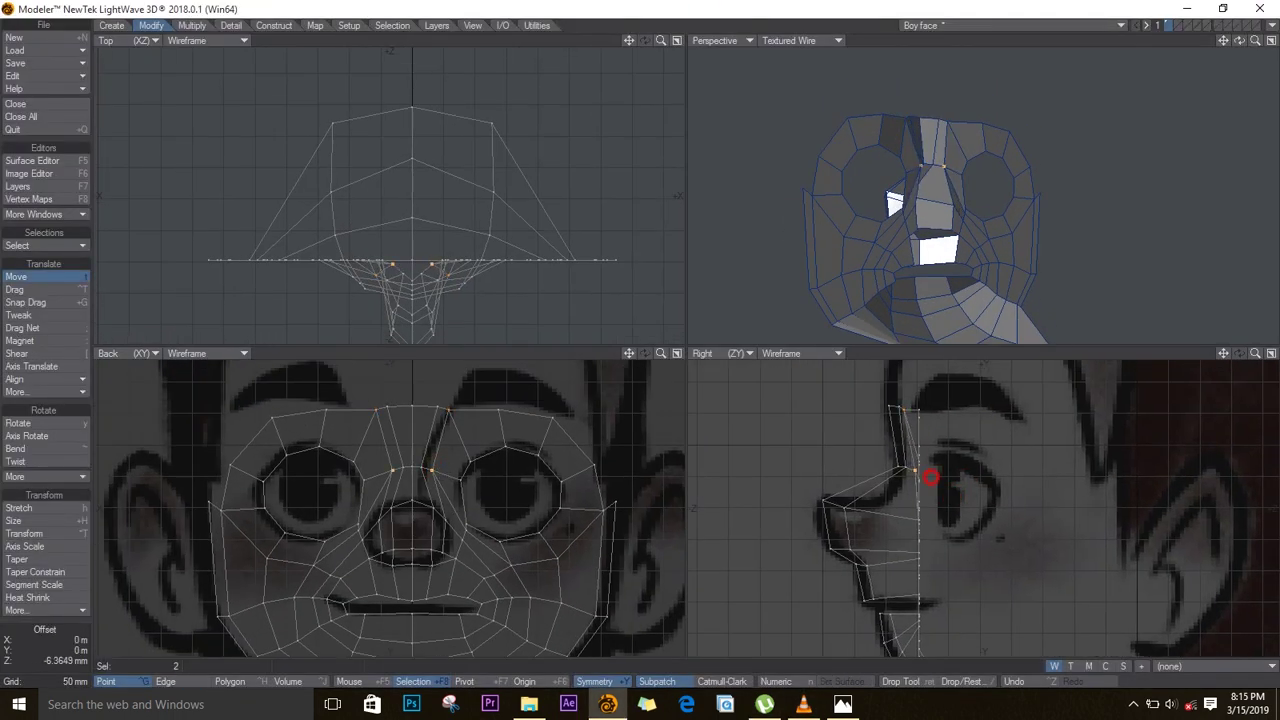
pyautogui.press('/')
# - Move the upper and lower point pairs at the sides of the nose forward to give the nostrils depth
pyautogui.click(445, 519)
pyautogui.press('t')
pyautogui.moveTo(968, 526); pyautogui.dragTo(902, 519)
pyautogui.press('t')
pyautogui.moveTo(945, 559); pyautogui.dragTo(885, 587)
pyautogui.press('/')
# - Adjust the depth of the symmetrical point pairs between the nose sides and the upper lip in the side view
pyautogui.click(453, 563)
pyautogui.press('t')
pyautogui.press('/')
pyautogui.click(484, 579)
pyautogui.press('t')
pyautogui.press('/')
pyautogui.click(454, 598)
pyautogui.press('t')
pyautogui.moveTo(984, 607); pyautogui.dragTo(1007, 622)
pyautogui.press('/')
# - Adjust the depth of the point pairs running diagonally from below the mouth corners toward the jaw
pyautogui.press('t')
pyautogui.press('/')
pyautogui.click(496, 621)
pyautogui.press('t')
pyautogui.press('/')
pyautogui.click(511, 630)
pyautogui.press('t')
pyautogui.press('/')
pyautogui.click(527, 641)
pyautogui.press('t')
pyautogui.keyDown('alt'); pyautogui.moveTo(924, 626); pyautogui.dragTo(966, 571); pyautogui.keyUp('alt')
# - Move the outer jaw point pairs back in the side view to round the lower face toward the neck
pyautogui.press('/')
pyautogui.click(568, 556)
pyautogui.press('t')
pyautogui.press('/')
pyautogui.click(545, 553)
pyautogui.press('t')
pyautogui.press('/')
pyautogui.click(573, 559)
pyautogui.press('t')
pyautogui.press('/')
# - Move the symmetrical point pairs at the inner corners of the eye openings back to match the side-view eye
pyautogui.keyDown('alt'); pyautogui.moveTo(467, 382); pyautogui.dragTo(468, 460); pyautogui.keyUp('alt')
pyautogui.click(463, 455)
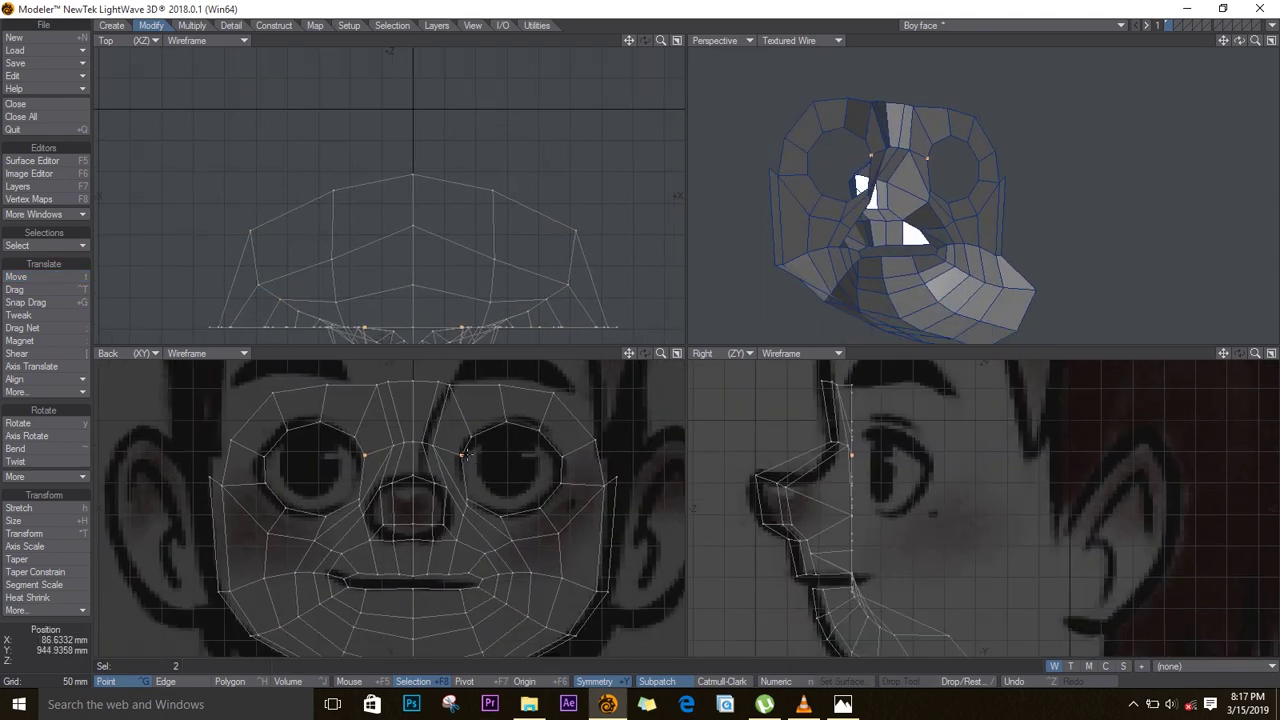
pyautogui.press('t')
pyautogui.press('/')
pyautogui.moveTo(843, 457); pyautogui.dragTo(905, 423)
pyautogui.click(471, 437)
pyautogui.press('t')
pyautogui.press('/')
# - Move the top and outer point pairs of the eye openings back along the curve of the side-view eye
pyautogui.click(506, 424)
pyautogui.press('t')
pyautogui.click(541, 430)
pyautogui.press('t')
pyautogui.moveTo(806, 437); pyautogui.dragTo(1005, 443)
pyautogui.press('/')
pyautogui.click(562, 457)
pyautogui.press('t')
pyautogui.press('/')
pyautogui.press('/')
# - Set the depth of the point pairs along the lower rims of the eye openings in the side view
pyautogui.click(541, 509)
pyautogui.moveTo(914, 495); pyautogui.dragTo(850, 500)
pyautogui.press('t')
pyautogui.press('/')
pyautogui.click(502, 517)
pyautogui.click(466, 500)
pyautogui.press('t')
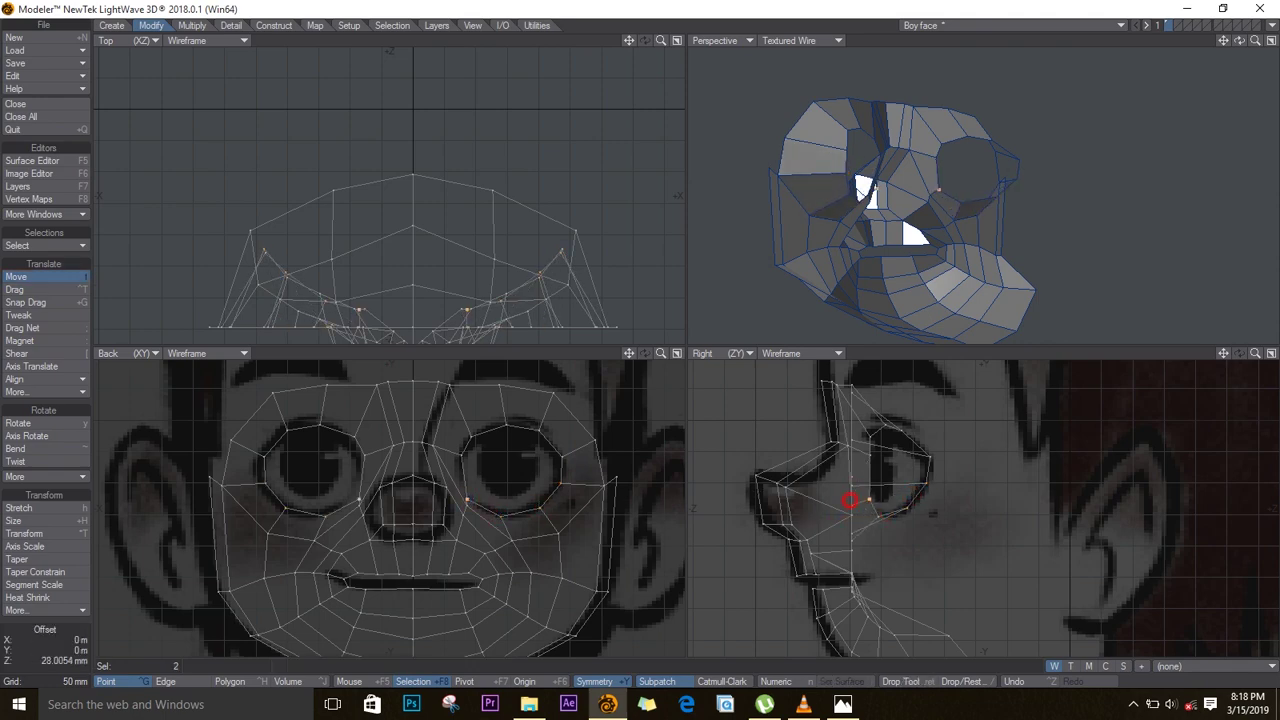
pyautogui.press('/')
# - Move the outer contour point pairs above and beside the eyes back in the side view to round the brow
pyautogui.moveTo(868, 208)
pyautogui.keyDown('alt'); pyautogui.mouseDown()
pyautogui.moveTo(1243, 134)
pyautogui.moveTo(1151, 71)
pyautogui.moveTo(851, 189)
pyautogui.mouseUp(); pyautogui.keyUp('alt')
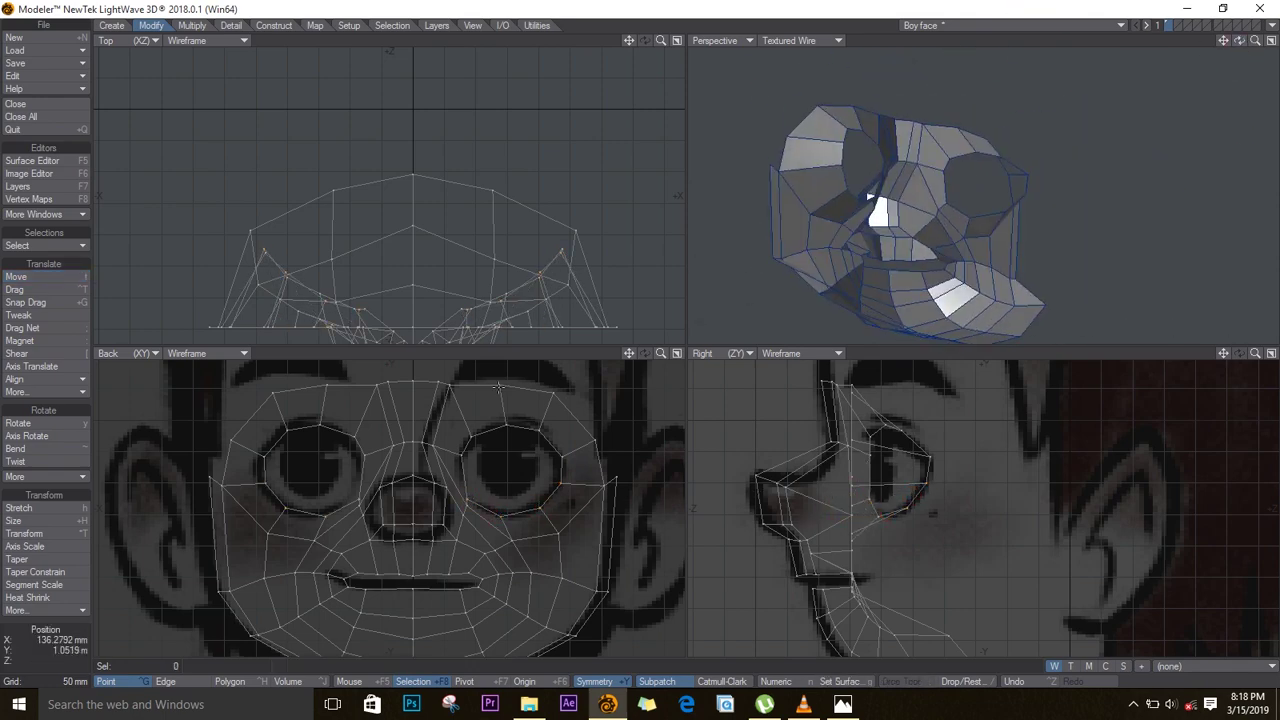
pyautogui.press('t')
pyautogui.moveTo(854, 418); pyautogui.dragTo(940, 420)
pyautogui.click(554, 393)
pyautogui.press('t')
pyautogui.click(595, 440)
pyautogui.press('t')
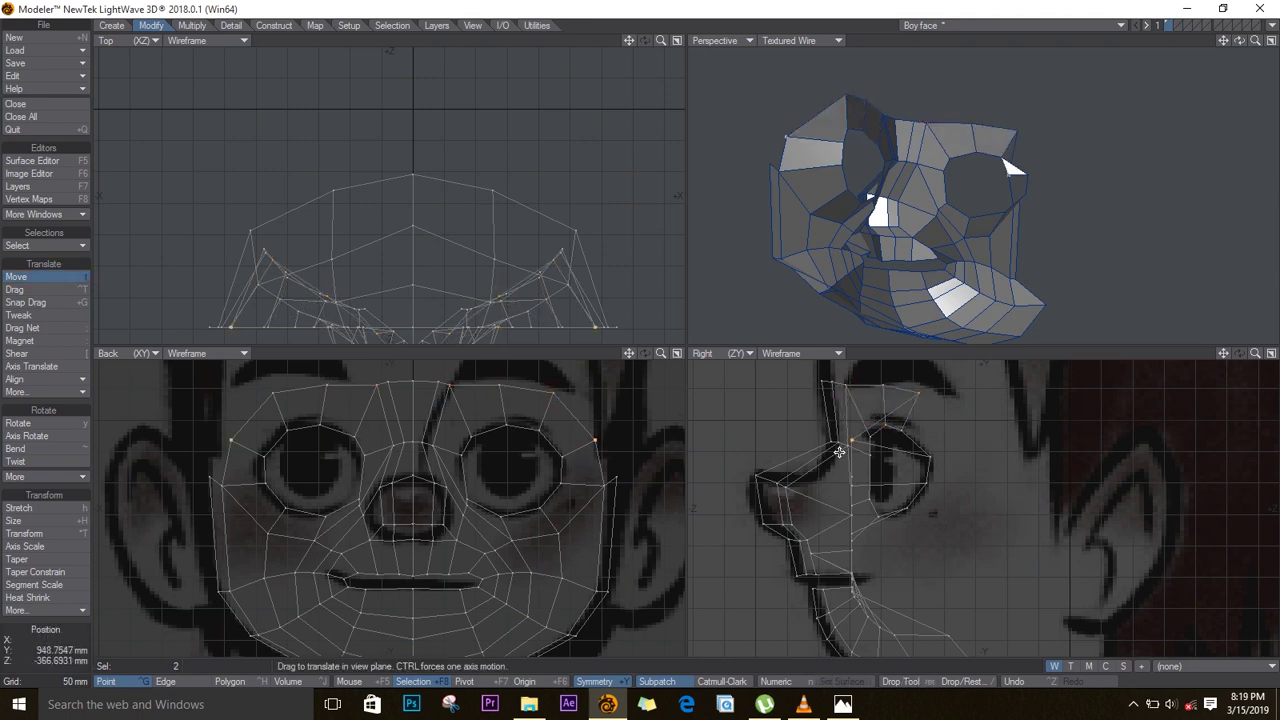
pyautogui.moveTo(841, 448); pyautogui.dragTo(942, 448)
# - Move the outermost point pairs at the sides of the cheeks back toward the ears
pyautogui.click(604, 486)
pyautogui.moveTo(844, 503); pyautogui.dragTo(981, 506)
pyautogui.click(616, 478)
pyautogui.press('t')
pyautogui.press('/')
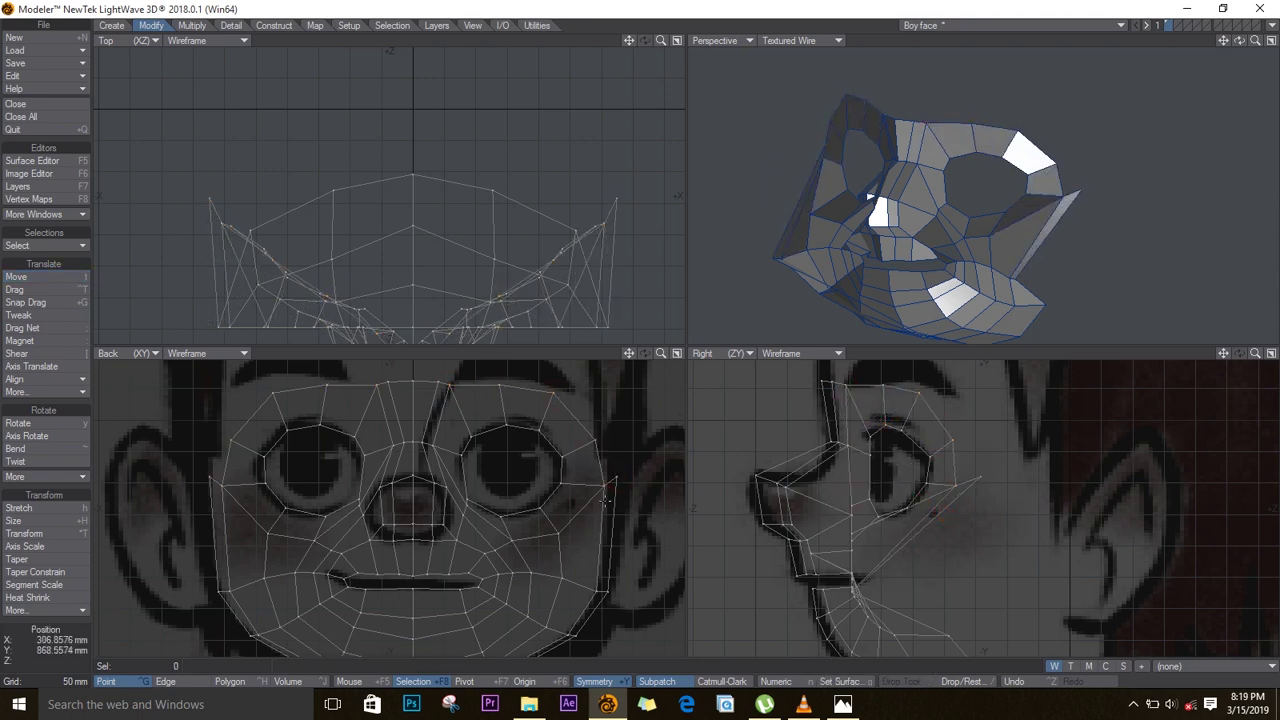
# - Adjust the depth of the cheek point pairs below the eyes, working from the outer cheek toward the nose
pyautogui.click(558, 534)
pyautogui.press('t')
pyautogui.moveTo(857, 528); pyautogui.dragTo(808, 514)
pyautogui.press('/')
pyautogui.click(512, 541)
pyautogui.press('t')
pyautogui.press('t')
pyautogui.click(465, 514)
pyautogui.press('t')
pyautogui.press('/')
pyautogui.press('/')
# - Move the point pairs above the mouth corners back in the side view to curve the lower cheeks
pyautogui.click(521, 573)
pyautogui.press('t')
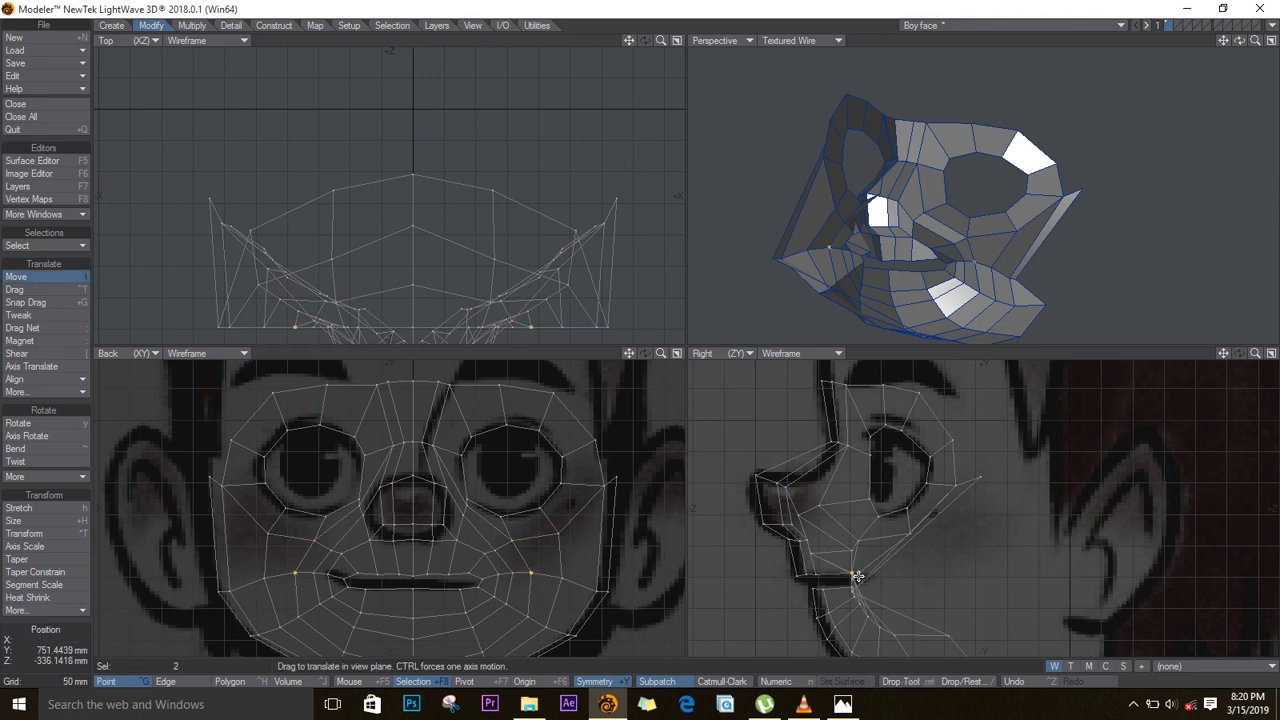
pyautogui.moveTo(853, 578); pyautogui.dragTo(892, 577)
pyautogui.press('/')
pyautogui.click(483, 555)
pyautogui.press('t')
pyautogui.moveTo(819, 554); pyautogui.dragTo(954, 597)
pyautogui.press('/')
# - Move the point pairs running from the lower cheeks to the outer jaw edge back in the side view
pyautogui.click(809, 577)
pyautogui.press('t')
pyautogui.press('/')
pyautogui.press('t')
pyautogui.press('/')
pyautogui.click(608, 591)
pyautogui.press('t')
pyautogui.click(608, 592)
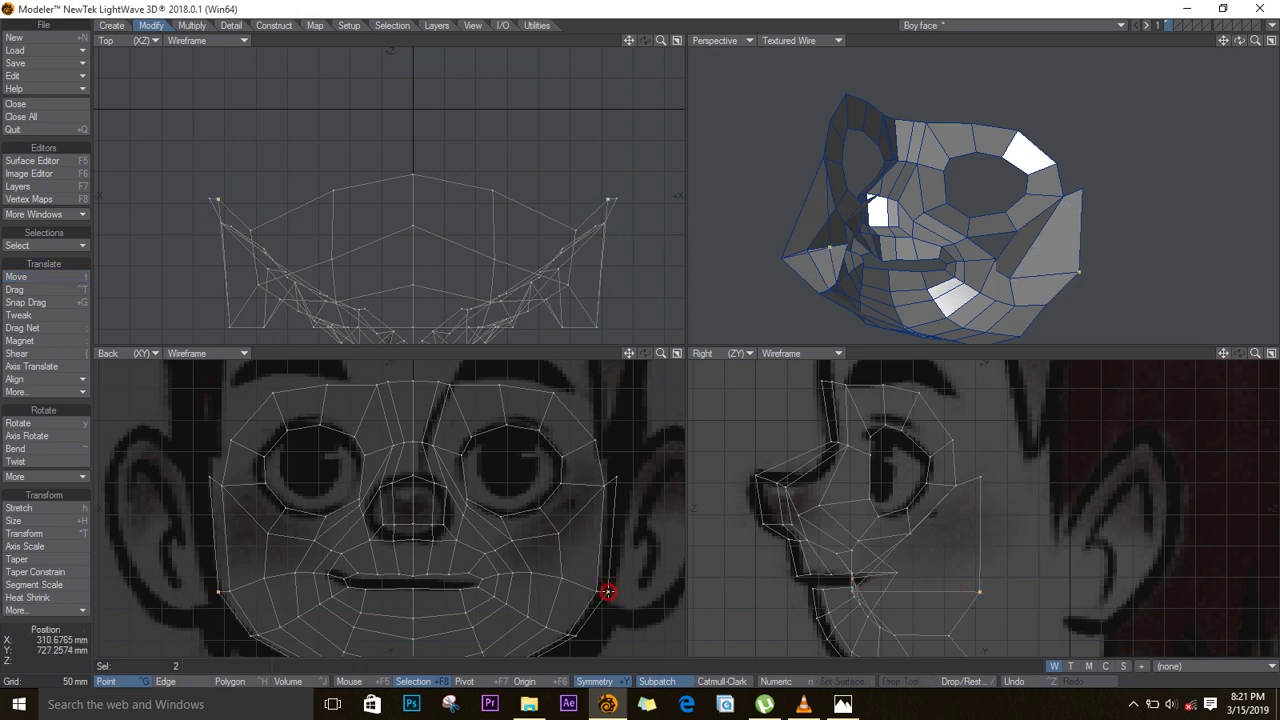
# - Adjust the depth of the lower jaw edge and inner chin point pairs to follow the side-view jawline
pyautogui.click(575, 637)
pyautogui.press('t')
pyautogui.moveTo(913, 635); pyautogui.dragTo(950, 635)
pyautogui.press('/')
pyautogui.keyDown('alt'); pyautogui.moveTo(536, 587); pyautogui.dragTo(530, 470); pyautogui.keyUp('alt')
pyautogui.press('t')
pyautogui.moveTo(893, 523); pyautogui.dragTo(942, 561)
pyautogui.press('/')
pyautogui.click(920, 558)
pyautogui.press('t')
pyautogui.click(881, 511)
pyautogui.press('t')
pyautogui.moveTo(880, 511); pyautogui.dragTo(871, 511)
pyautogui.press('/')
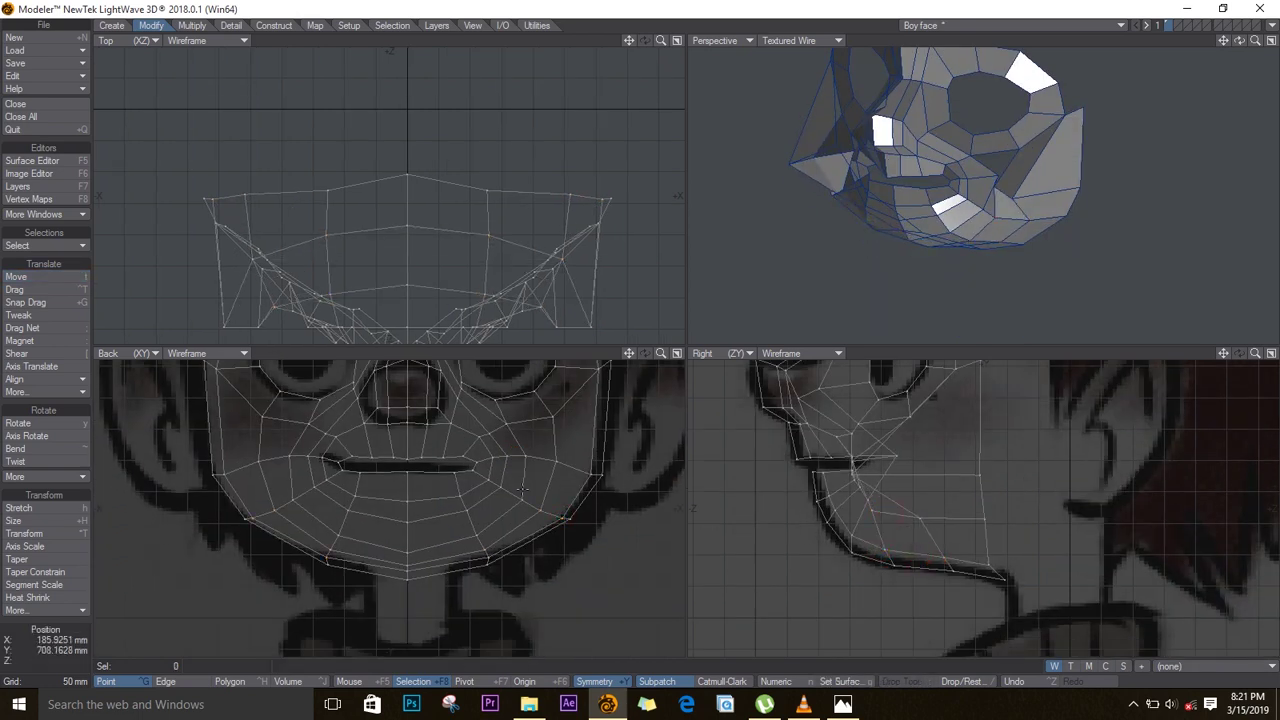
# - Move the point pairs between the mouth corners and the outer jaw back to smooth the lower cheek surface
pyautogui.press('/')
pyautogui.keyDown('alt'); pyautogui.moveTo(580, 430); pyautogui.dragTo(529, 486); pyautogui.keyUp('alt')
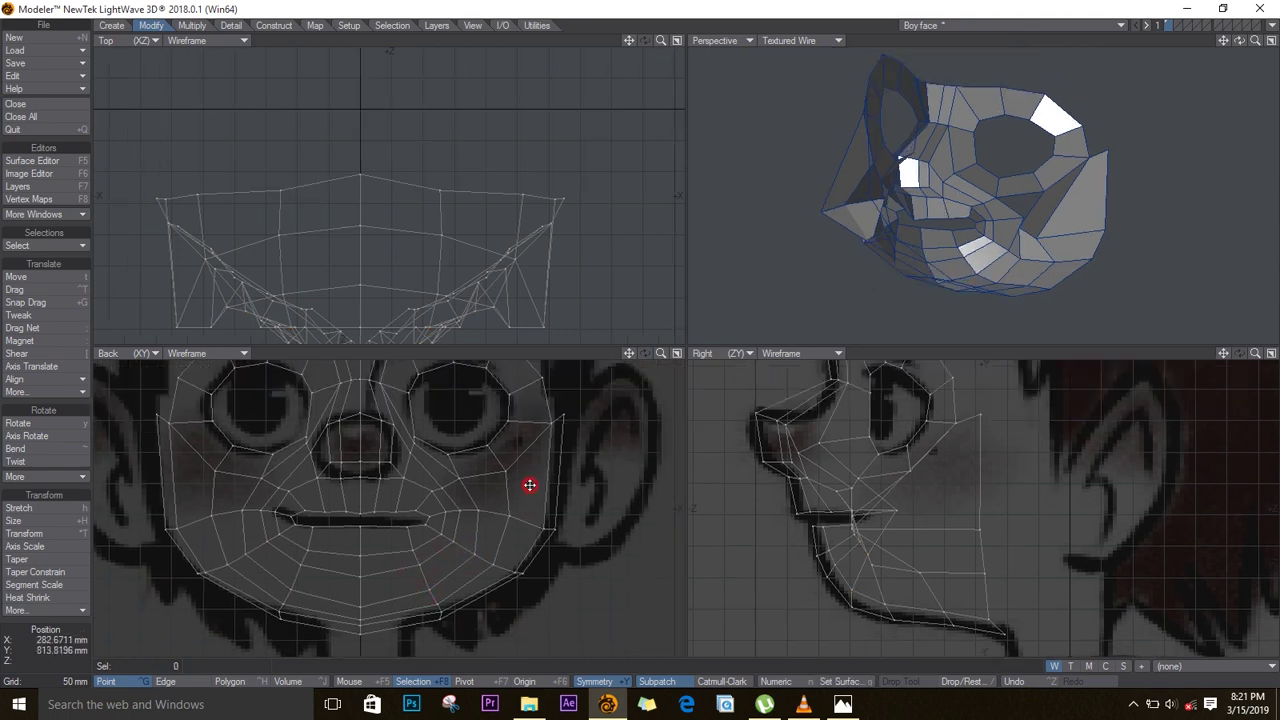
pyautogui.click(503, 526)
pyautogui.press('t')
pyautogui.moveTo(834, 526); pyautogui.dragTo(863, 526)
pyautogui.press('/')
pyautogui.click(872, 577)
pyautogui.press('t')
pyautogui.press('space')
# - Move the remaining flat point pairs beside the mouth corners and in the cheeks back into the curved surface
pyautogui.click(525, 545)
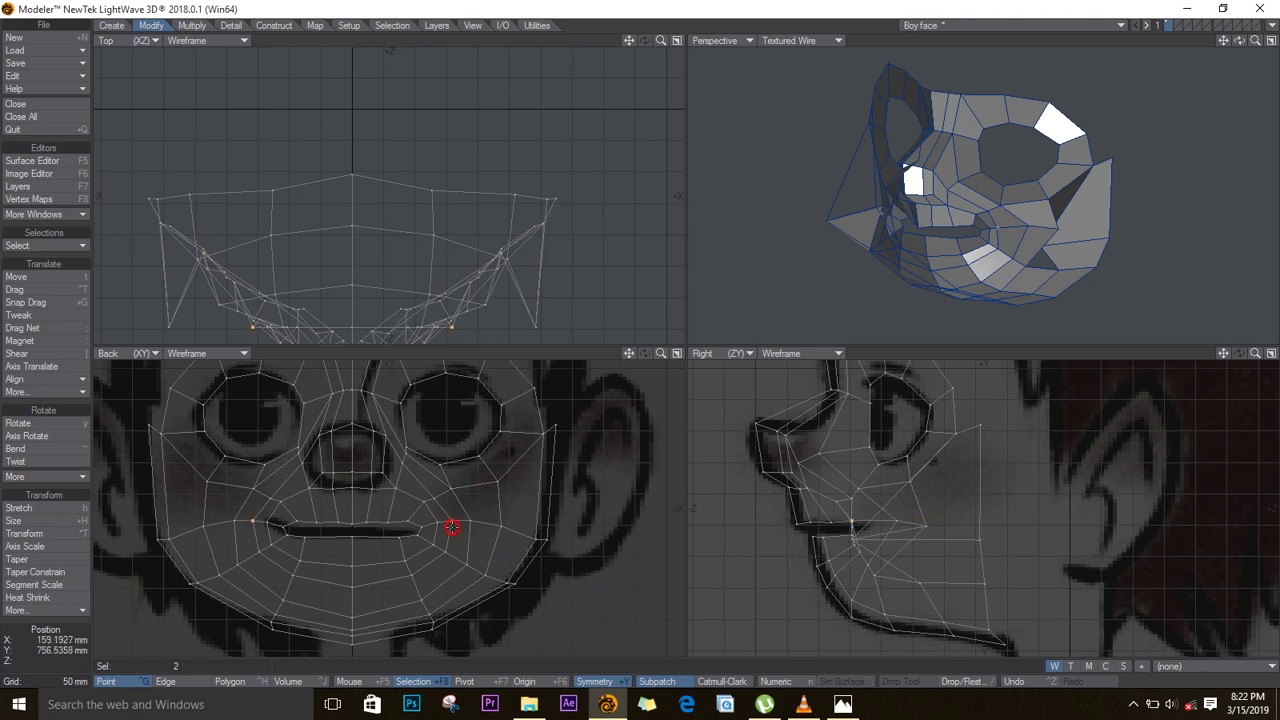
pyautogui.click(886, 523)
pyautogui.press('t')
pyautogui.moveTo(853, 559); pyautogui.dragTo(890, 583)
pyautogui.press('t')
pyautogui.press('space')
pyautogui.press('t')
pyautogui.press('space')
# - Use the Drag tool to shift the outer cheek point pair level with the mouth slightly up and outward
pyautogui.hotkey('ctrl', 't')
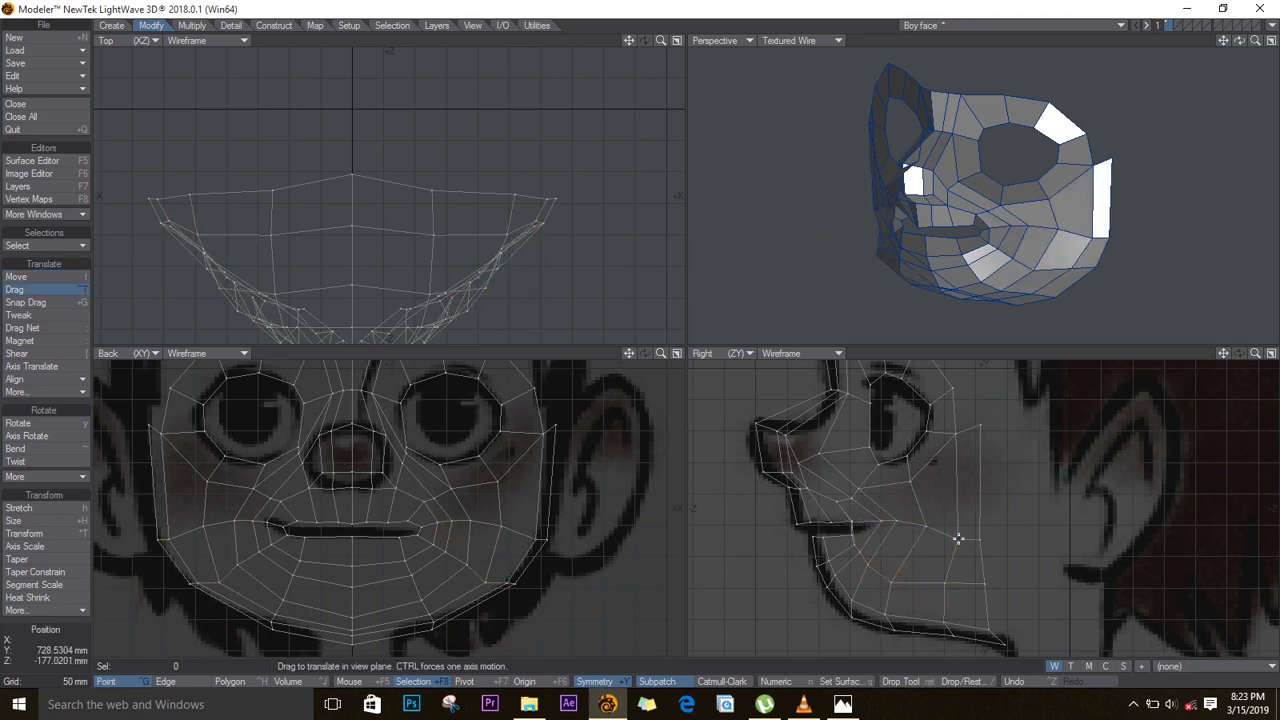
pyautogui.moveTo(958, 538); pyautogui.dragTo(957, 528)
pyautogui.moveTo(502, 527); pyautogui.dragTo(511, 530)
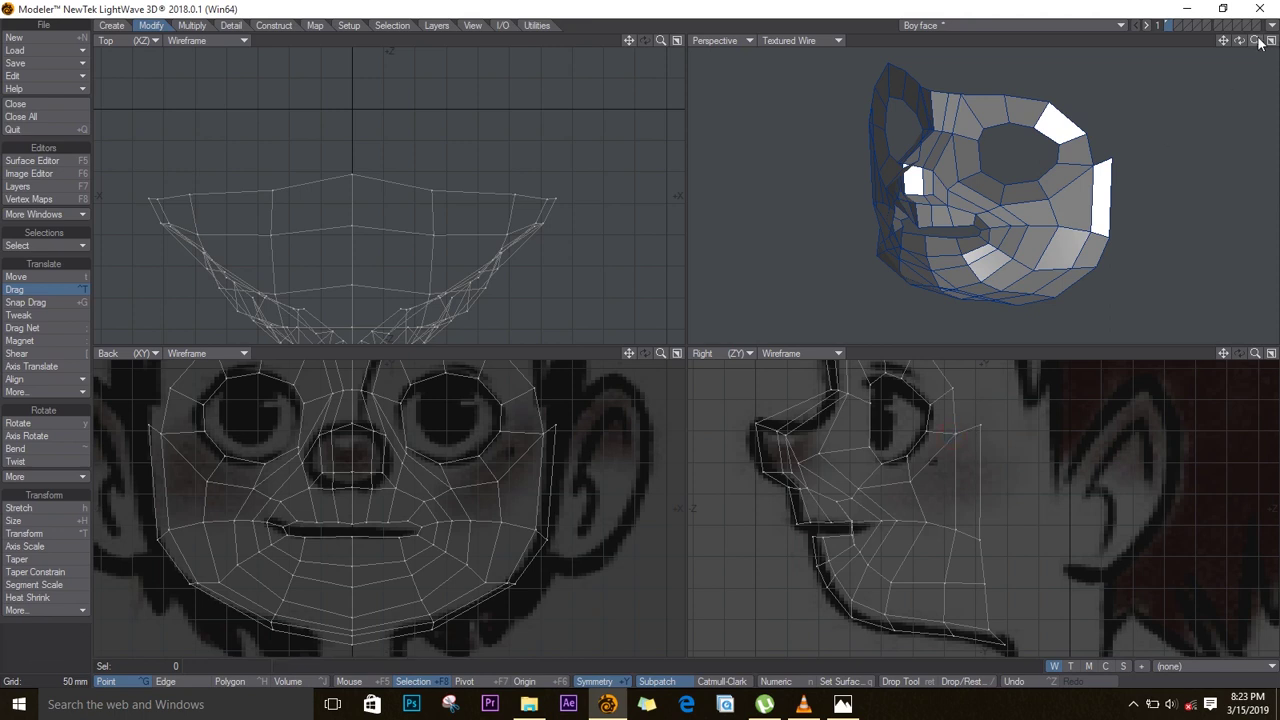
# - Move the two point pairs beside the nose slightly back to soften the transition into the cheeks
pyautogui.moveTo(1239, 40); pyautogui.dragTo(1195, 115)
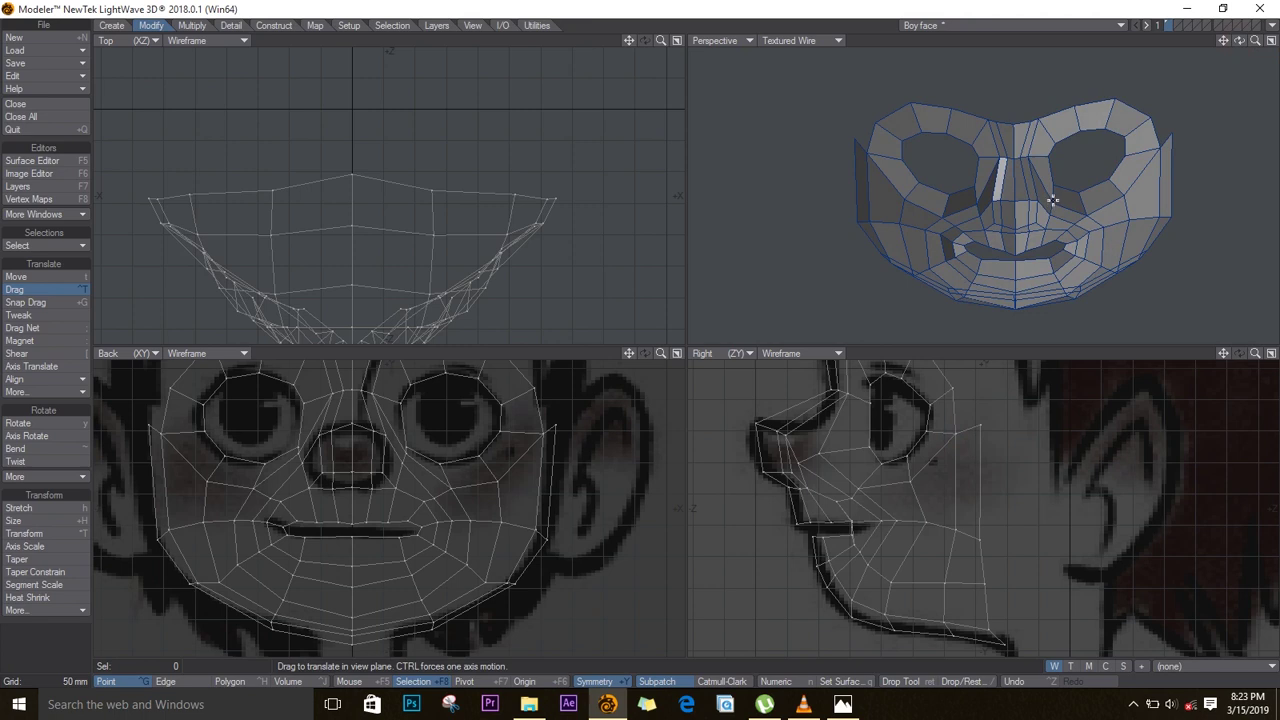
pyautogui.press('space')
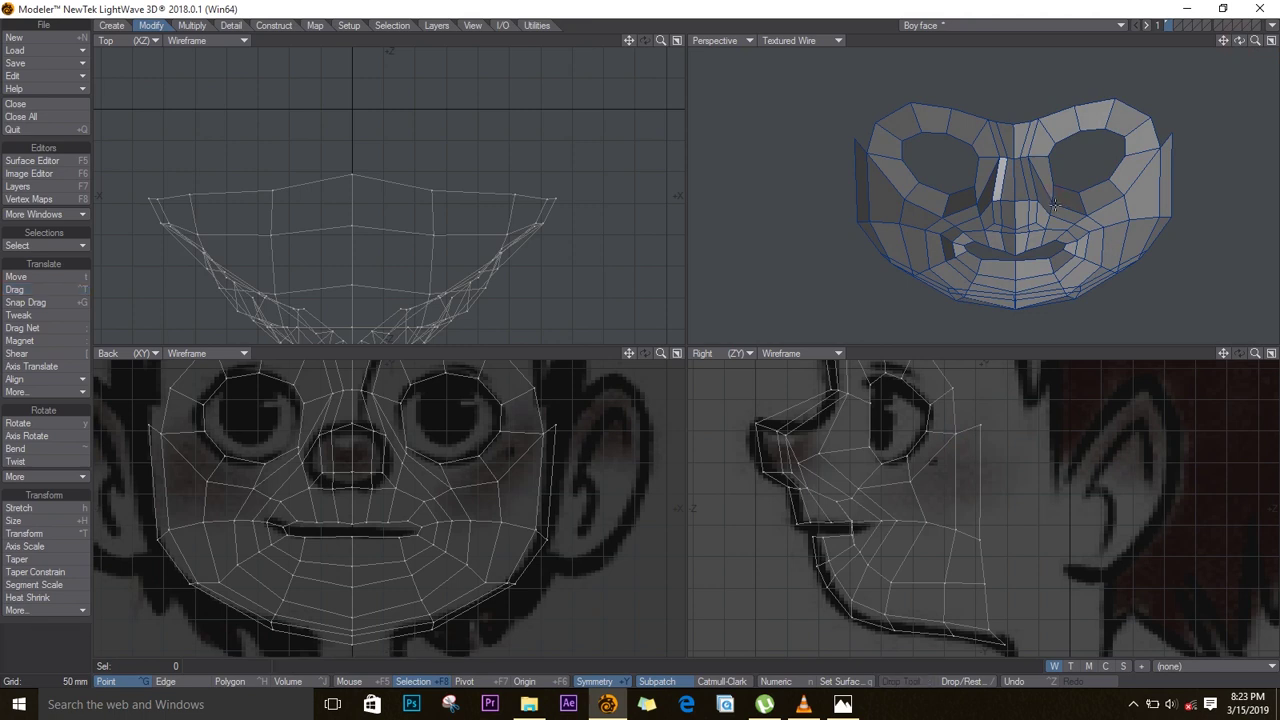
pyautogui.press('t')
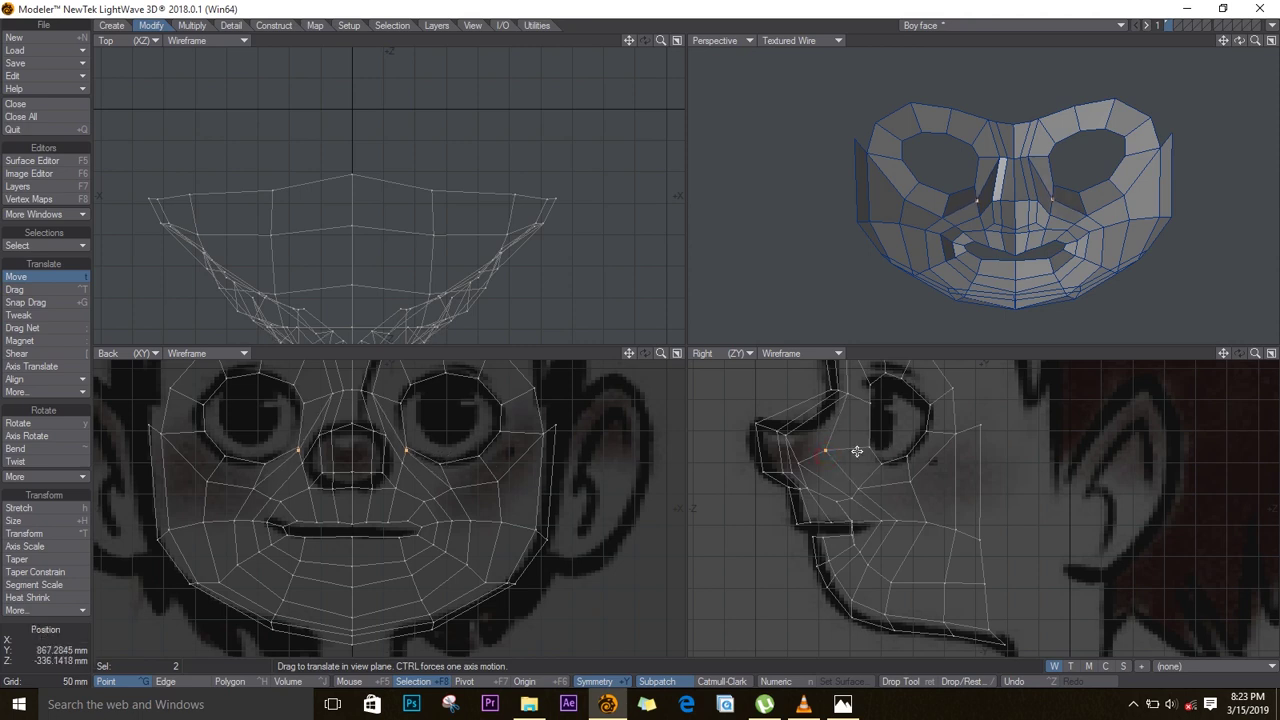
pyautogui.click(841, 451)
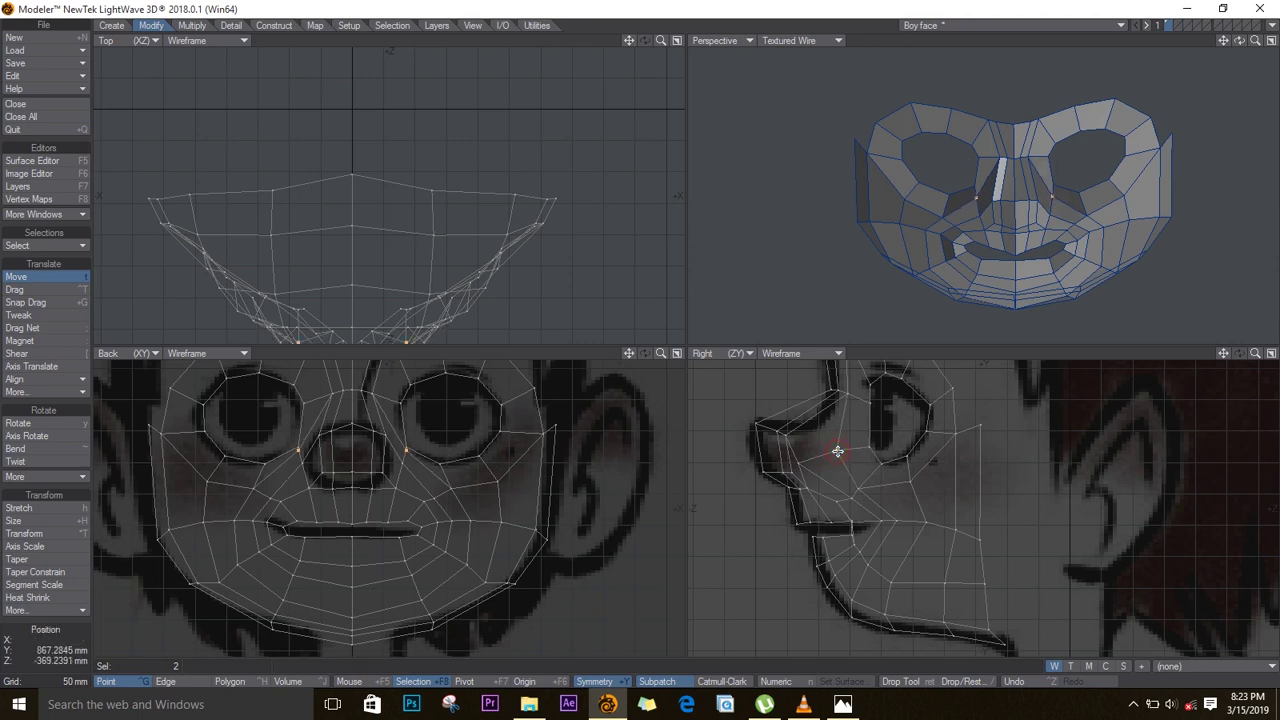
pyautogui.press('space')
pyautogui.press('/')
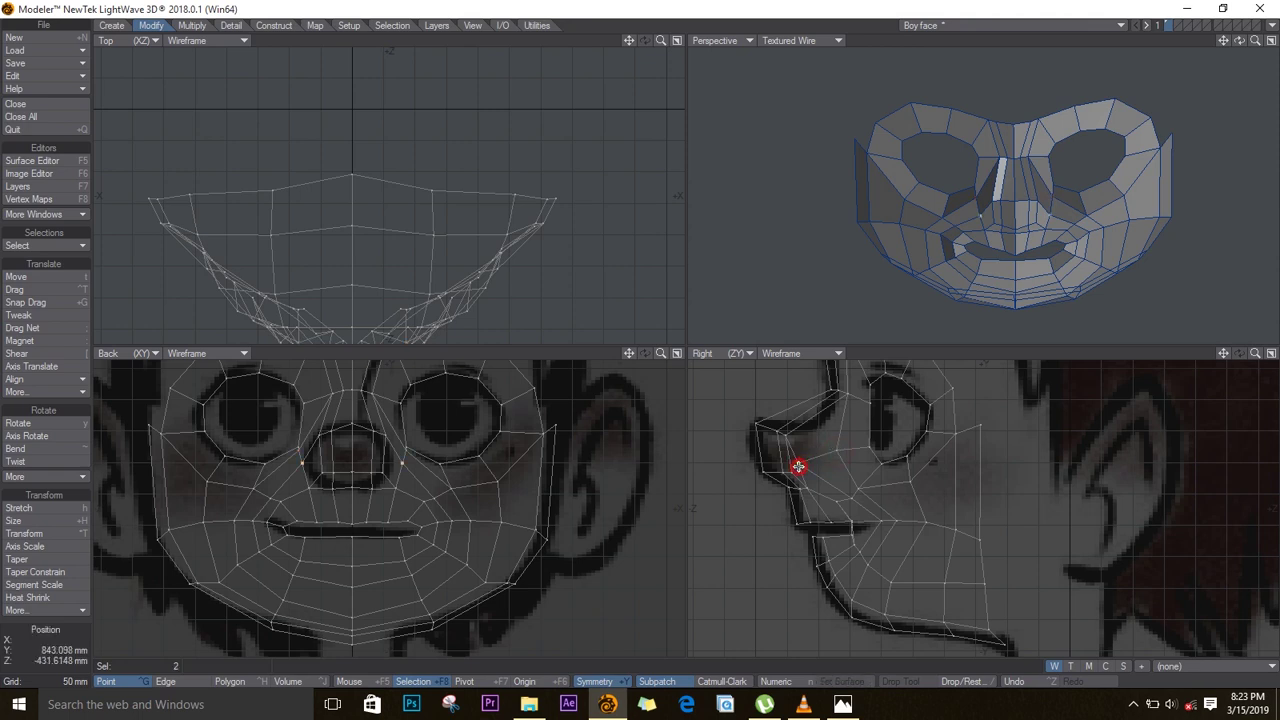
pyautogui.press('t')
pyautogui.moveTo(799, 464); pyautogui.dragTo(806, 465)
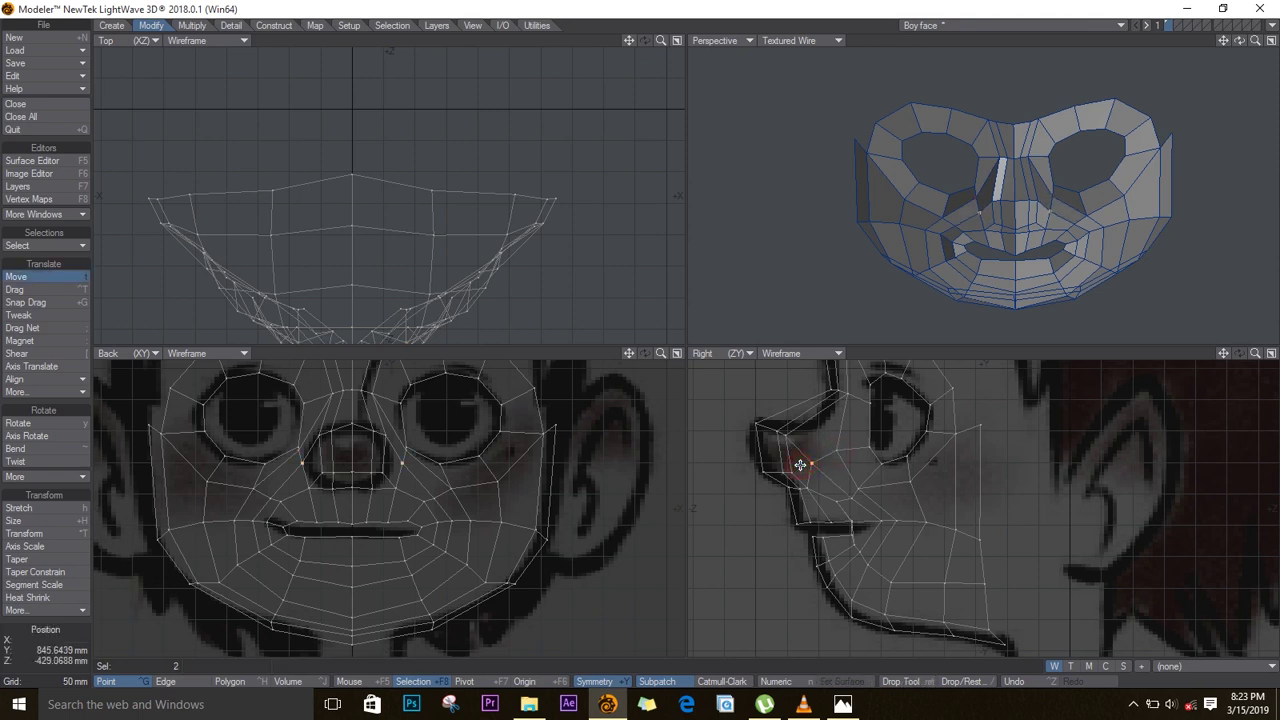
# - Turn on subpatch smoothing for the face mesh and view its rounded shape from the side
pyautogui.hotkey('ctrl', 'h')
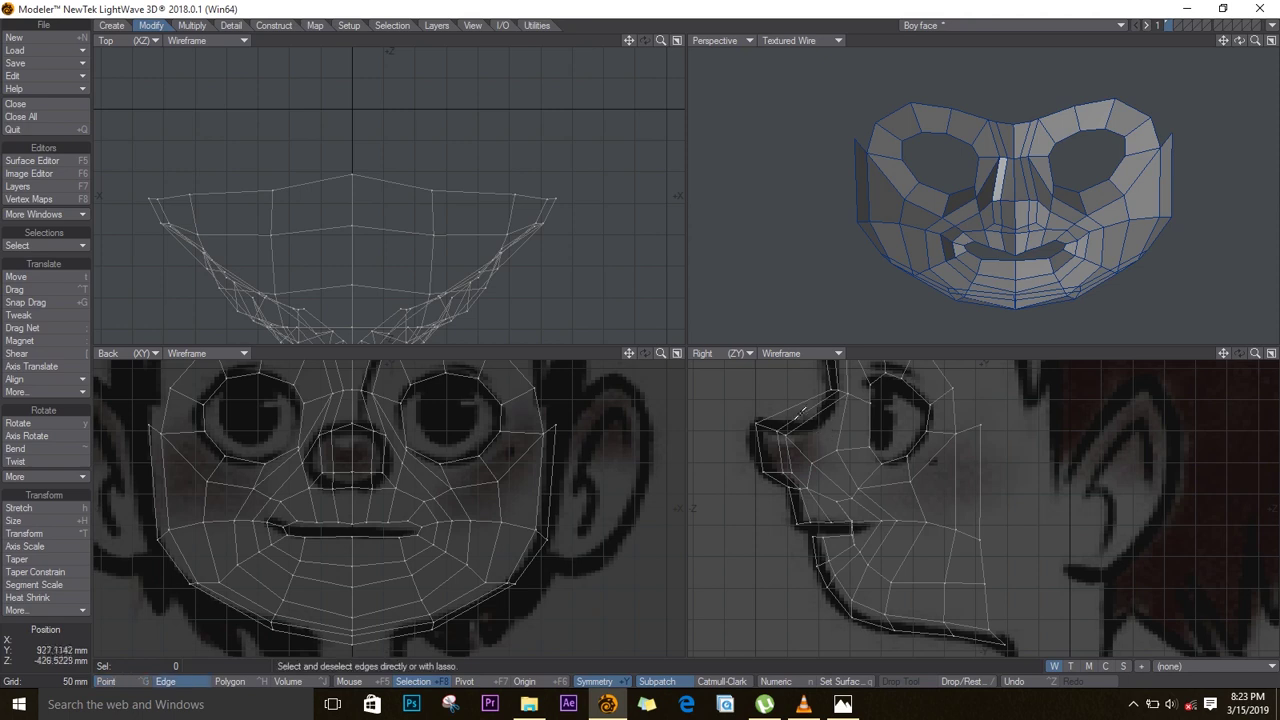
pyautogui.moveTo(1239, 40); pyautogui.dragTo(1271, 119)
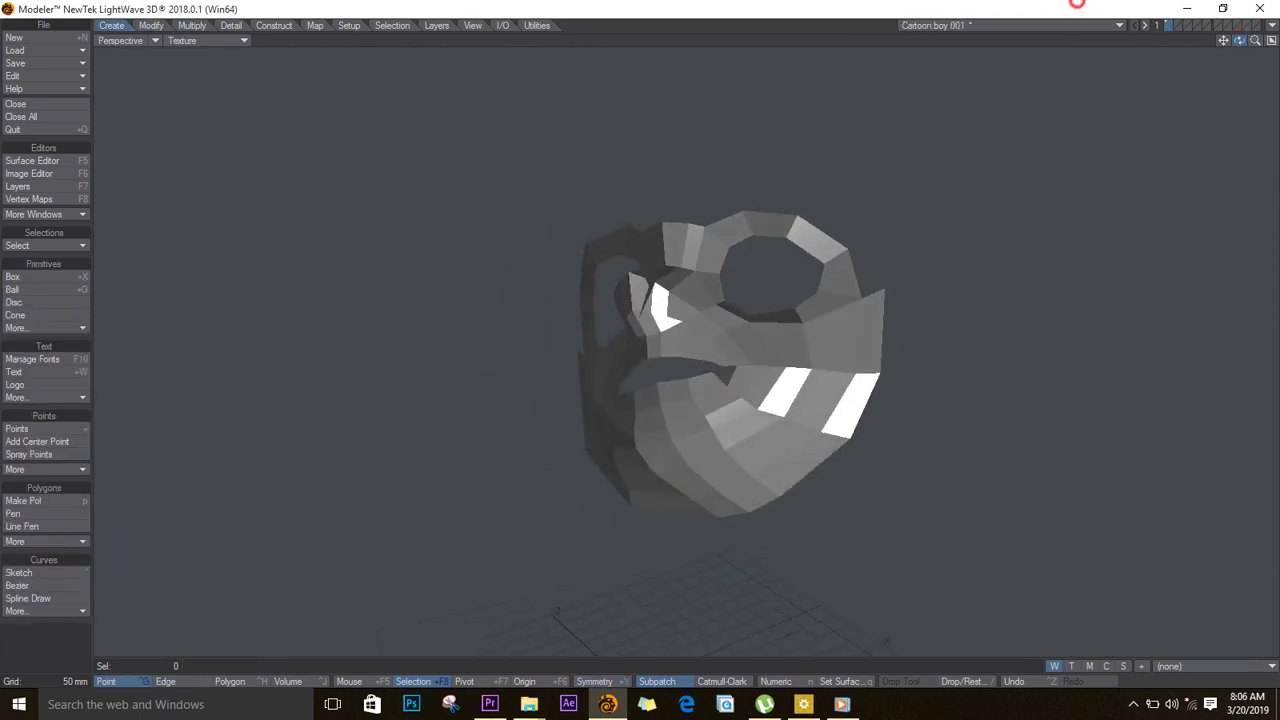
pyautogui.press('Tab')
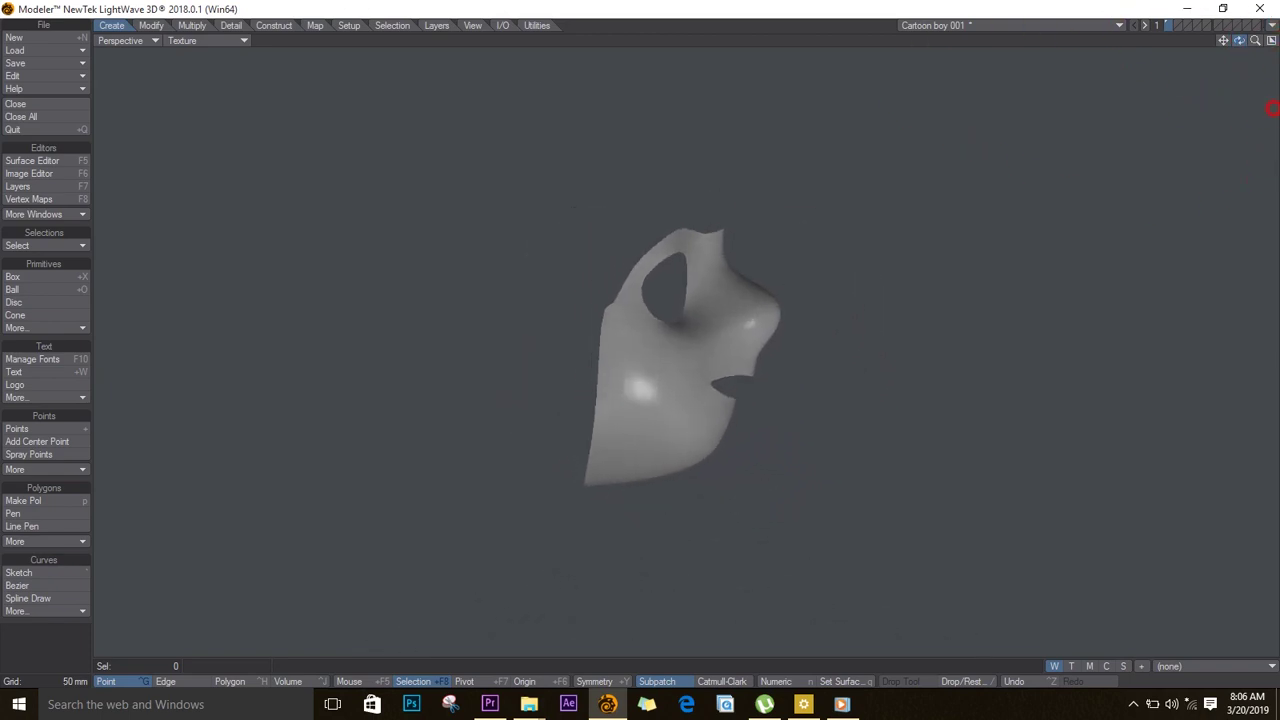